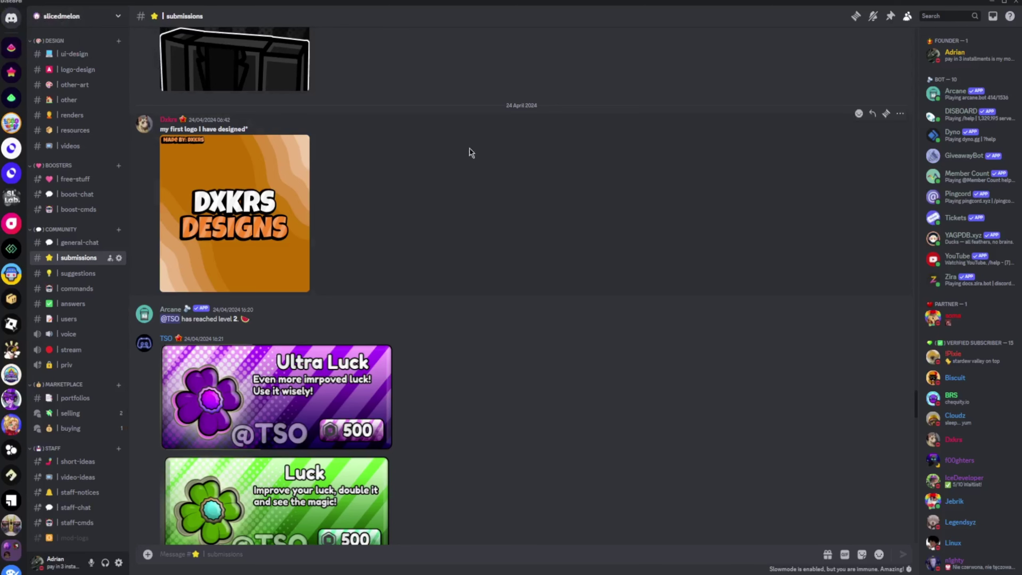
Find the "my first logo I have designed" post in the submissions channel and view its DXKRS Designs image enlarged.
{"action": "scroll", "coordinate": [602, 369], "scroll_direction": "down", "scroll_amount": 6}
{"action": "scroll", "coordinate": [472, 317], "scroll_direction": "up", "scroll_amount": 5}
{"action": "scroll", "coordinate": [472, 313], "scroll_direction": "up", "scroll_amount": 2}
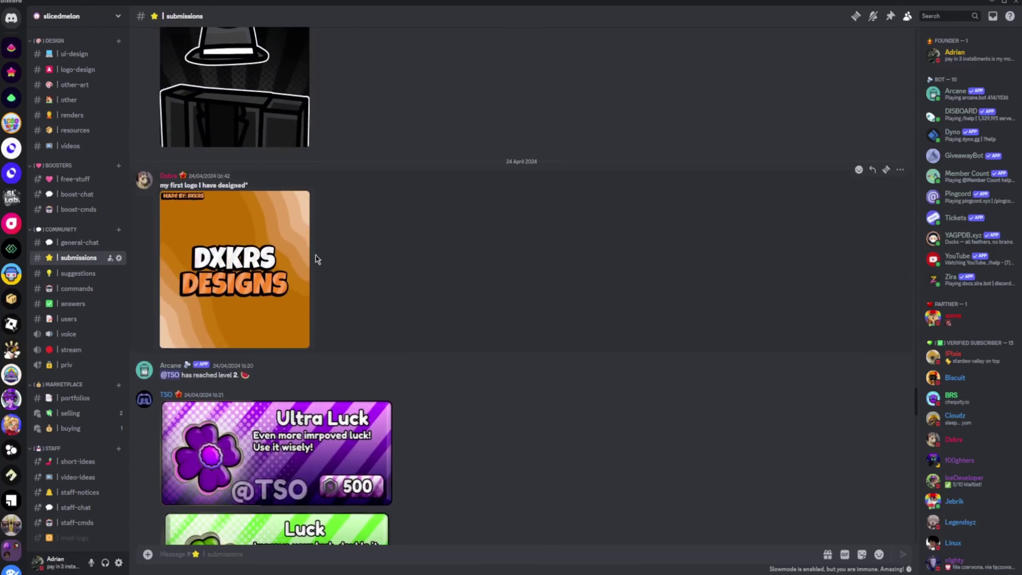
{"action": "scroll", "coordinate": [425, 228], "scroll_direction": "down", "scroll_amount": 10}
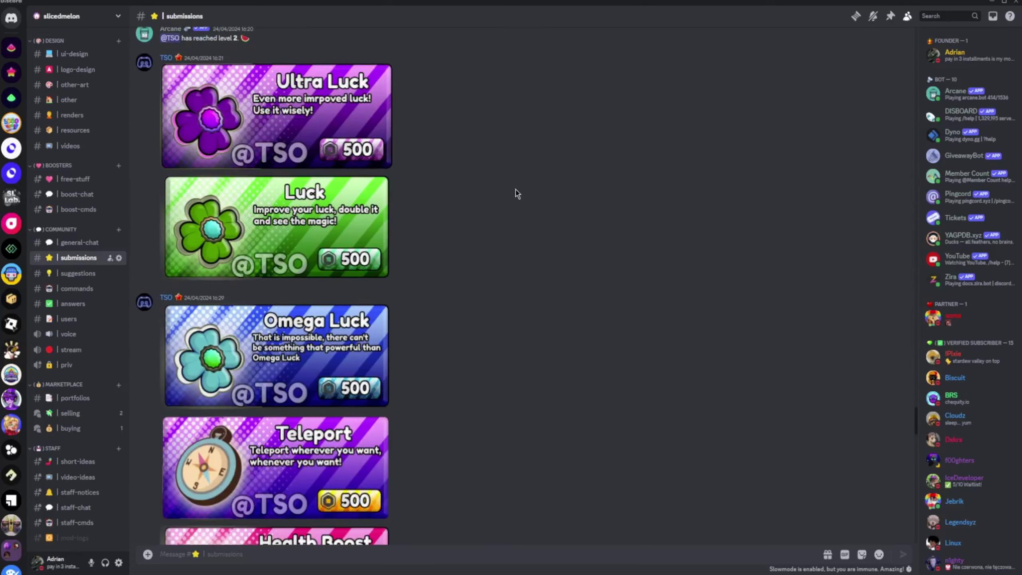
{"action": "scroll", "coordinate": [463, 332], "scroll_direction": "up", "scroll_amount": 10}
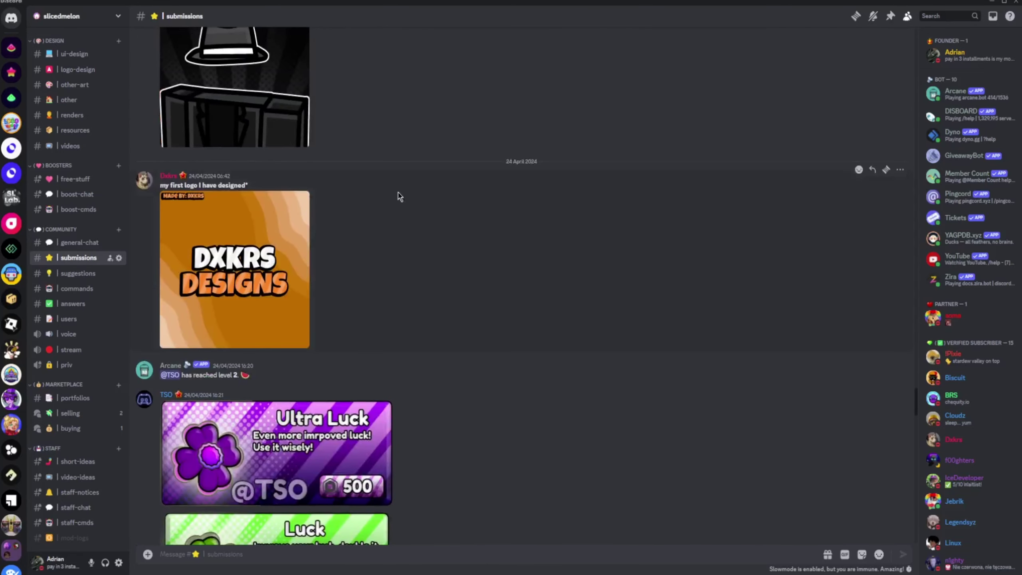
{"action": "scroll", "coordinate": [205, 193], "scroll_direction": "up", "scroll_amount": 3}
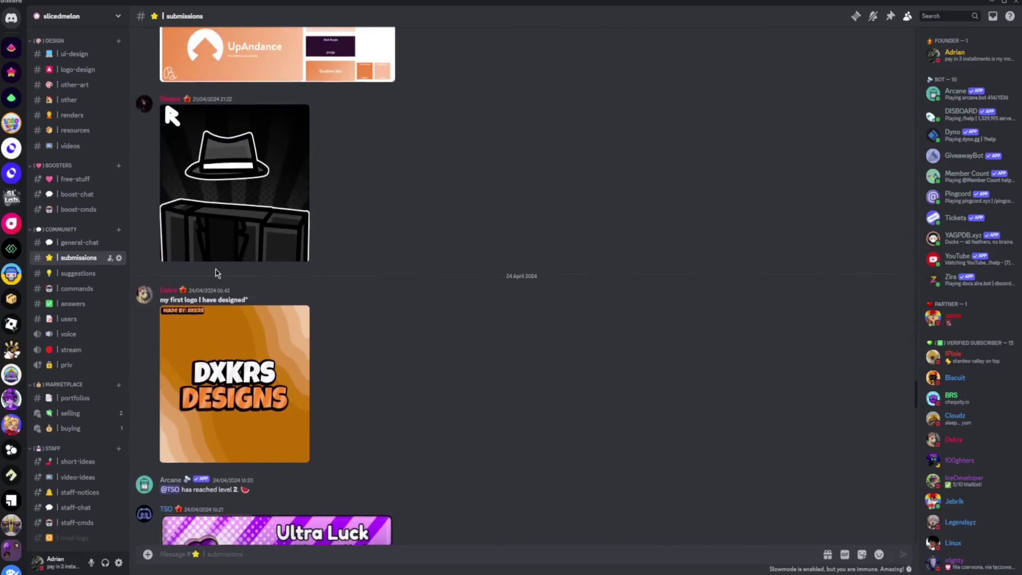
{"action": "scroll", "coordinate": [169, 161], "scroll_direction": "down", "scroll_amount": 4}
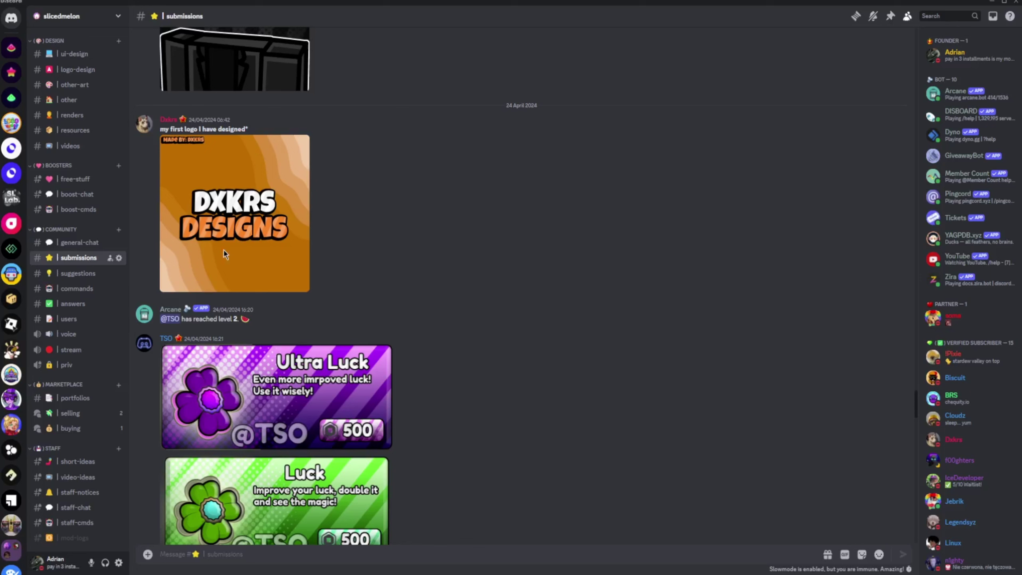
{"action": "left_click", "coordinate": [213, 220]}
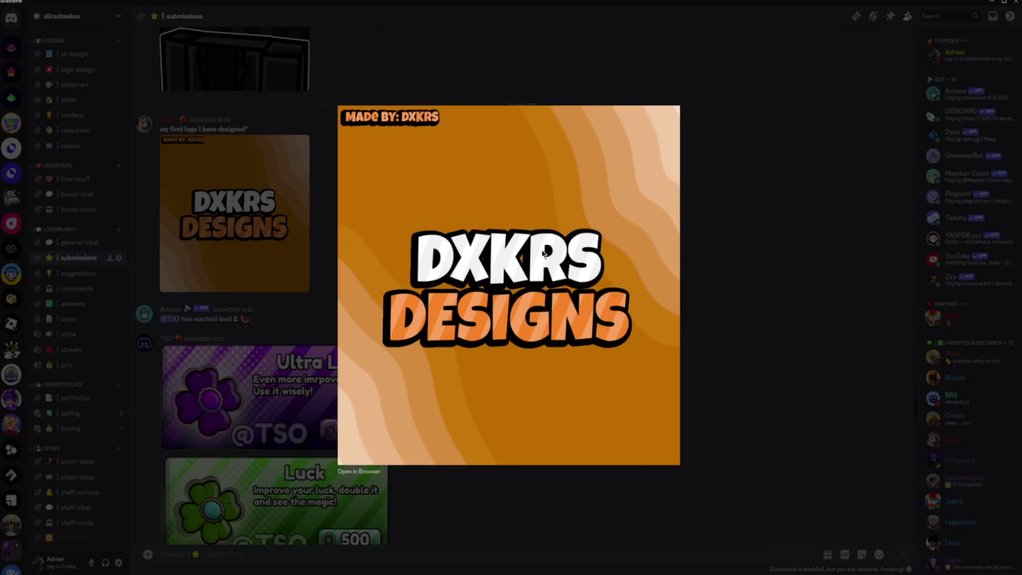
{"action": "left_click", "coordinate": [318, 310]}
Highlight the first-logo post's caption and inspect the DXKRS Designs image at enlarged size again.
{"action": "left_click_drag", "start_coordinate": [165, 129], "coordinate": [236, 189]}
{"action": "left_click", "coordinate": [237, 189]}
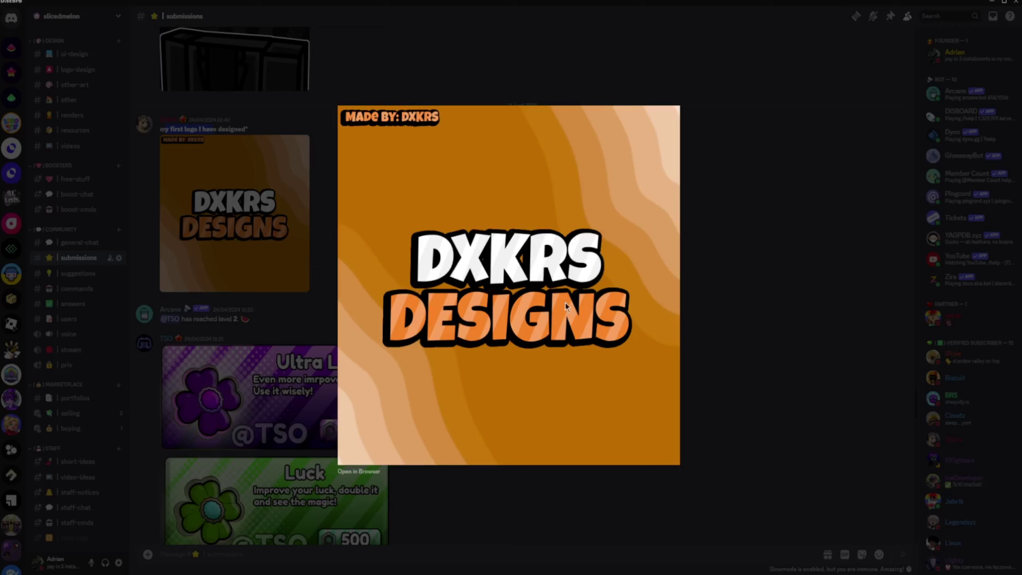
{"action": "left_click", "coordinate": [737, 328]}
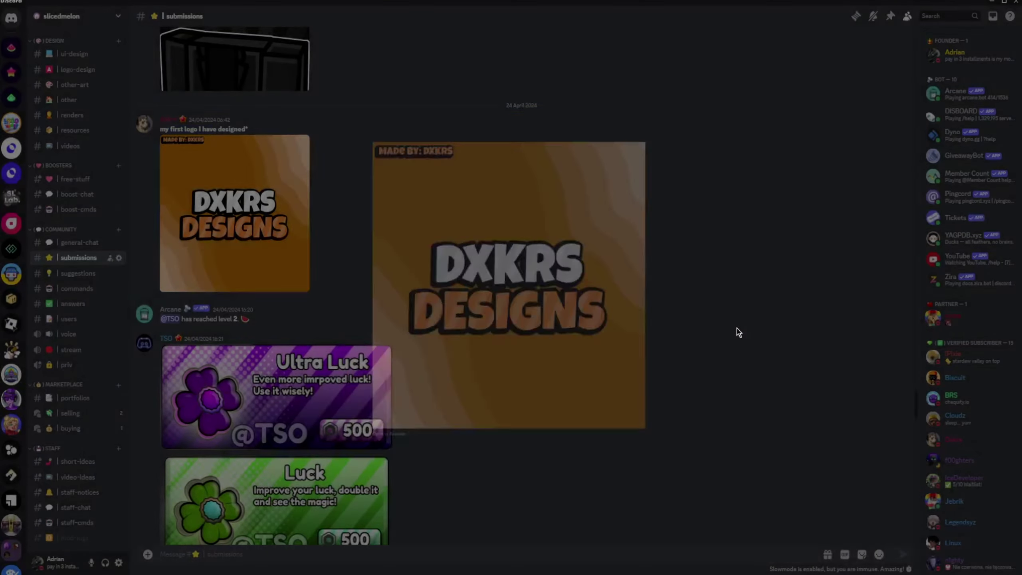
Examine the purple Ultra Luck gamepass design enlarged, comparing it with the submissions below it.
{"action": "scroll", "coordinate": [406, 274], "scroll_direction": "down", "scroll_amount": 4}
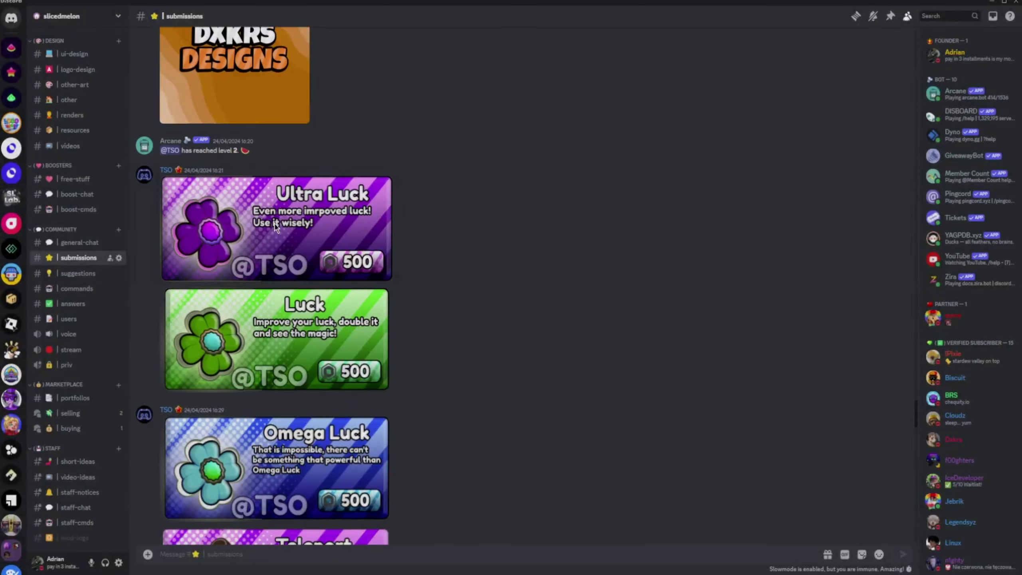
{"action": "left_click", "coordinate": [265, 253]}
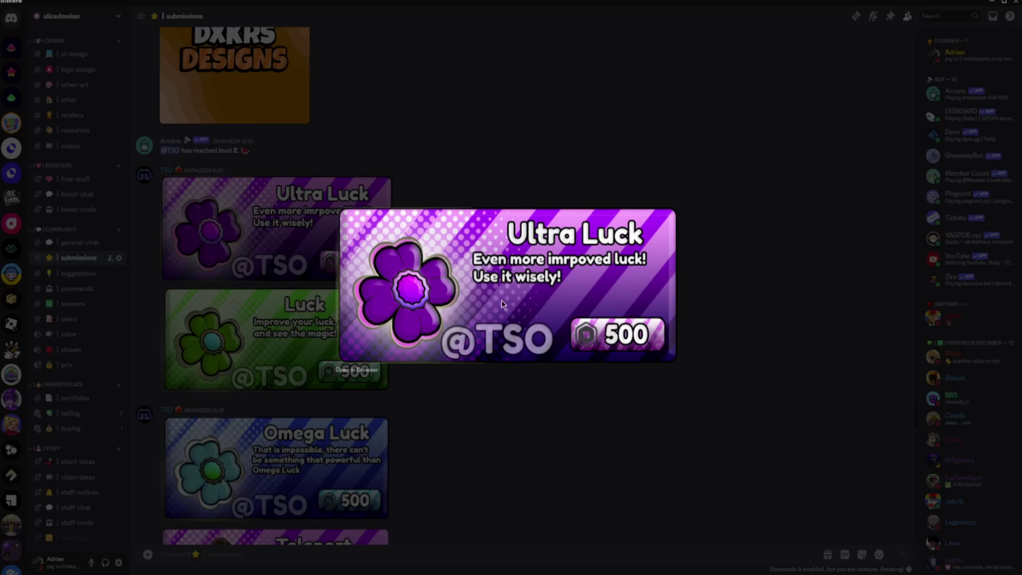
{"action": "left_click", "coordinate": [735, 253]}
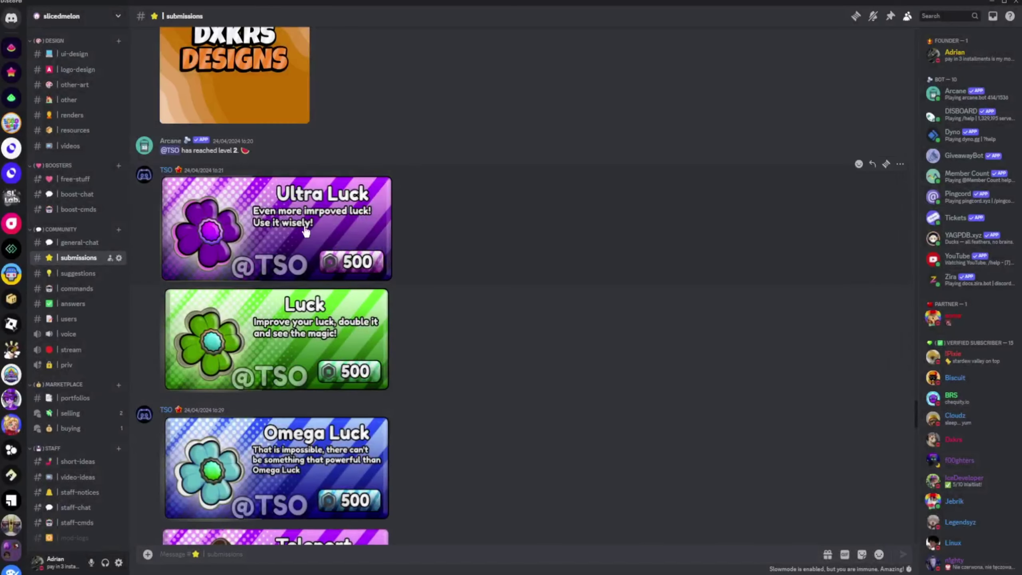
{"action": "scroll", "coordinate": [305, 227], "scroll_direction": "down", "scroll_amount": 4}
{"action": "scroll", "coordinate": [313, 244], "scroll_direction": "up", "scroll_amount": 4}
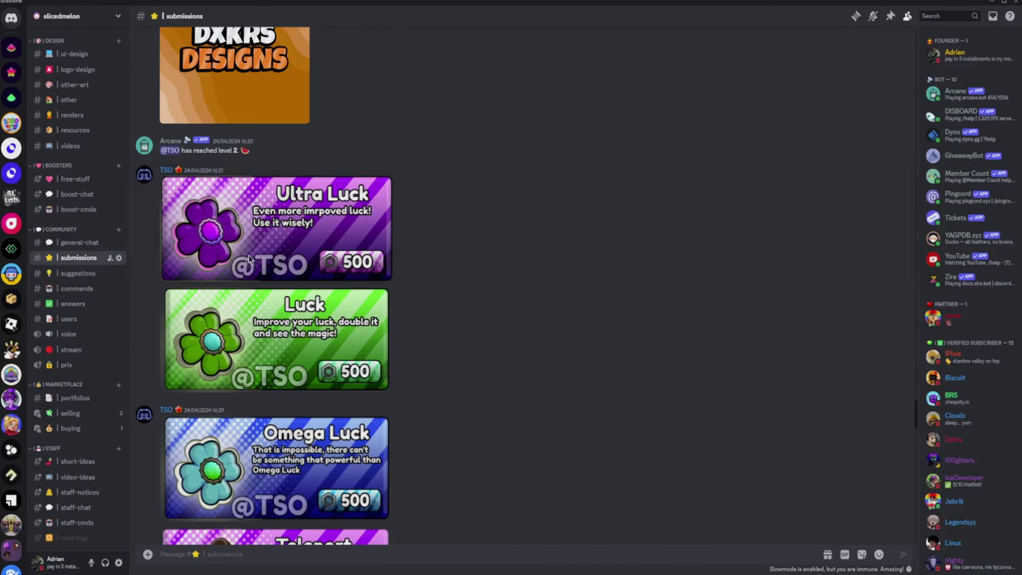
{"action": "left_click", "coordinate": [249, 259]}
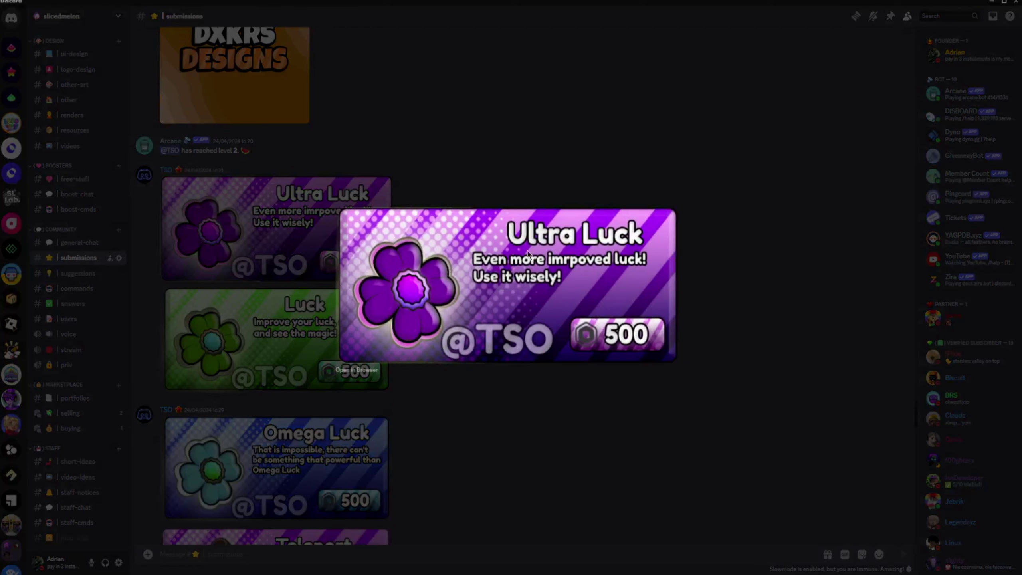
{"action": "left_click", "coordinate": [271, 269]}
Review the enlarged Ultra Luck design once more, along with the green Luck design beneath it.
{"action": "scroll", "coordinate": [145, 208], "scroll_direction": "down", "scroll_amount": 2}
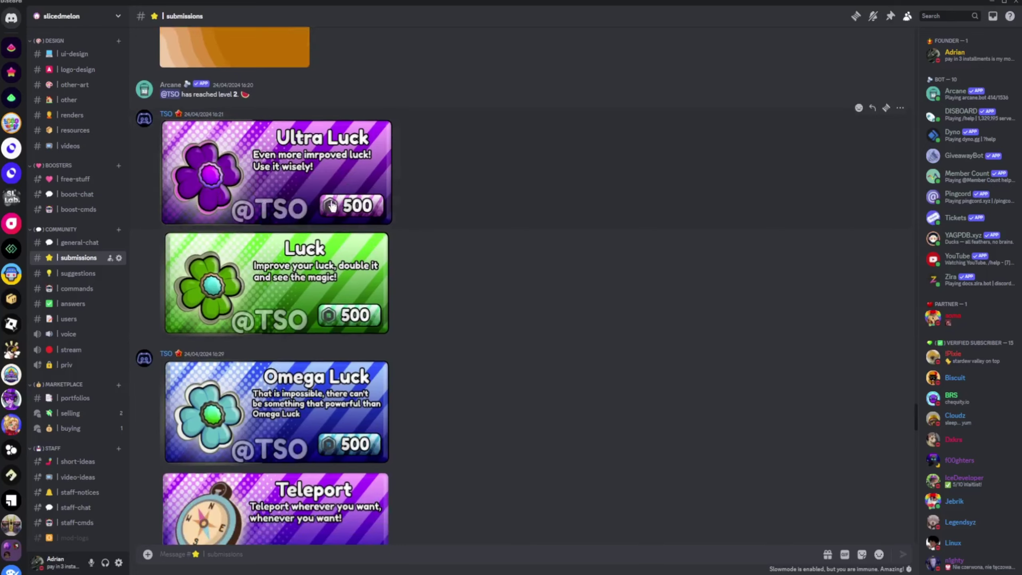
{"action": "left_click", "coordinate": [272, 177]}
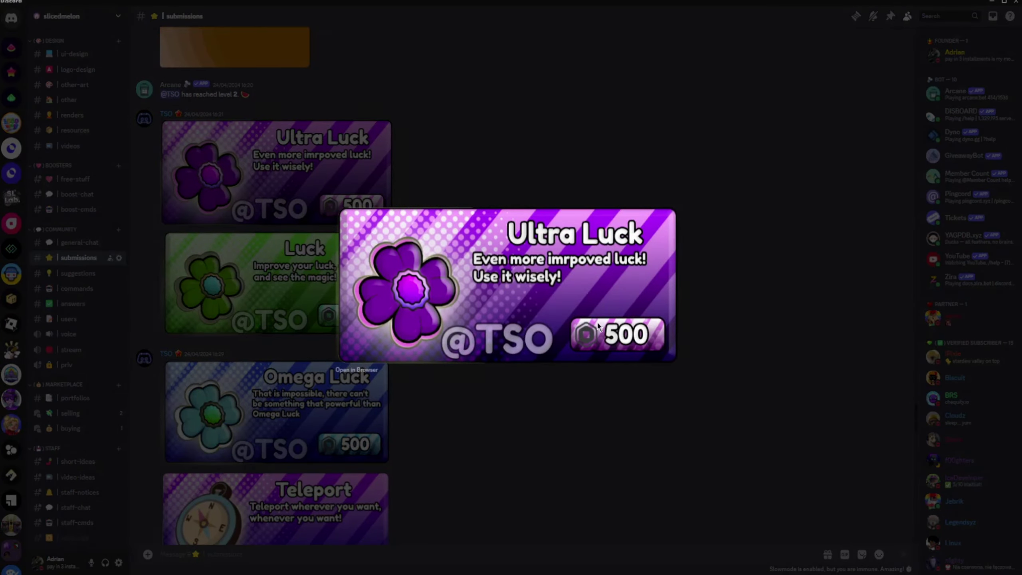
{"action": "left_click", "coordinate": [241, 292]}
{"action": "left_click", "coordinate": [227, 298]}
{"action": "left_click", "coordinate": [226, 308]}
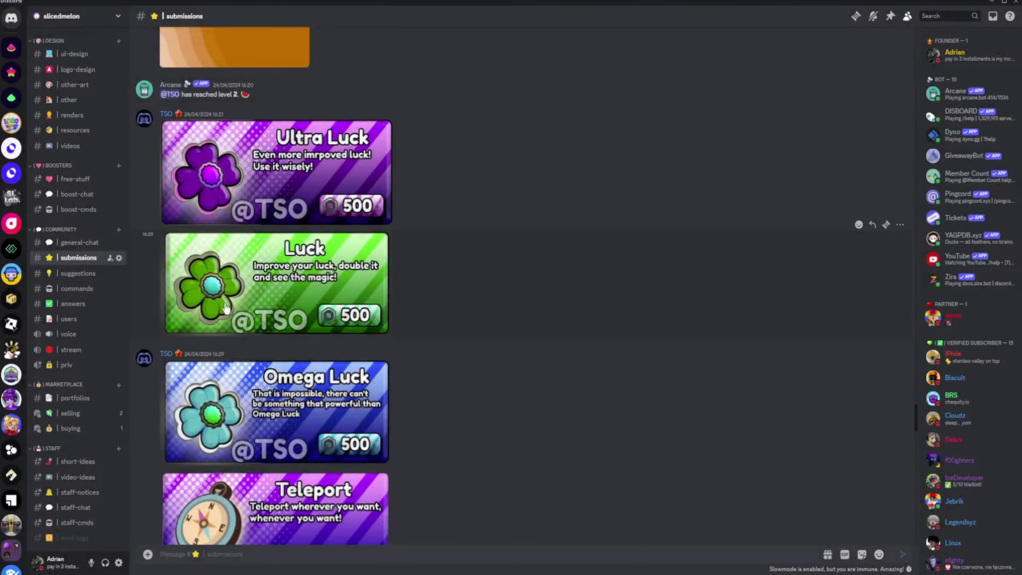
View the Omega Luck and Health Boost gamepass designs enlarged, one after the other.
{"action": "scroll", "coordinate": [226, 308], "scroll_direction": "down", "scroll_amount": 4}
{"action": "left_click", "coordinate": [253, 244]}
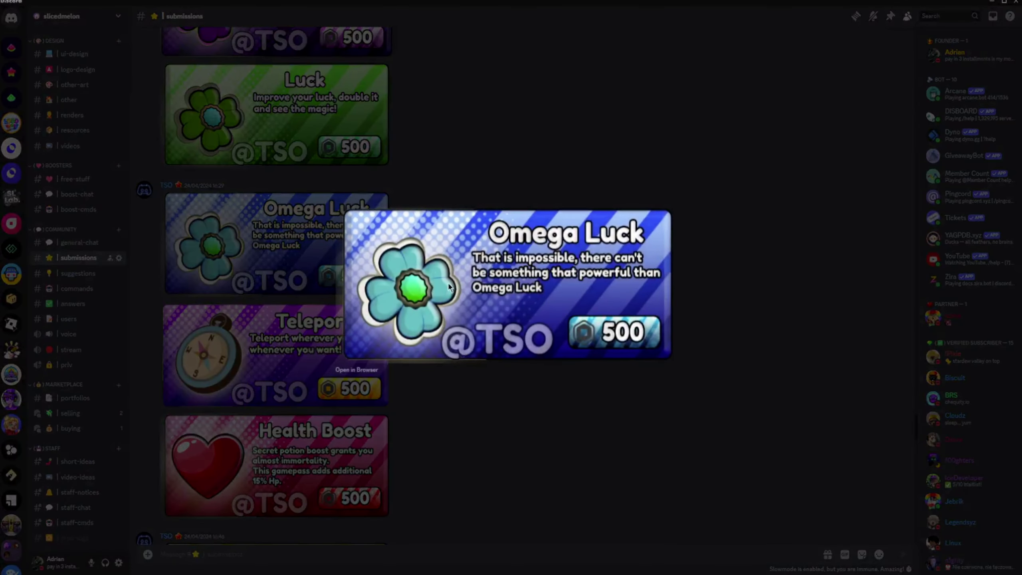
{"action": "left_click", "coordinate": [221, 293]}
{"action": "scroll", "coordinate": [223, 296], "scroll_direction": "down", "scroll_amount": 4}
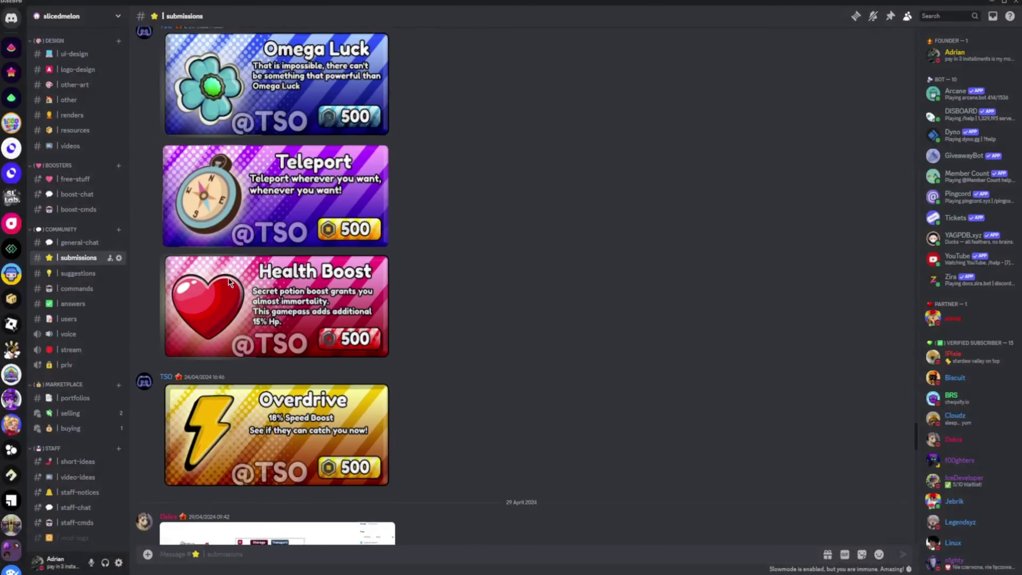
{"action": "left_click", "coordinate": [261, 314]}
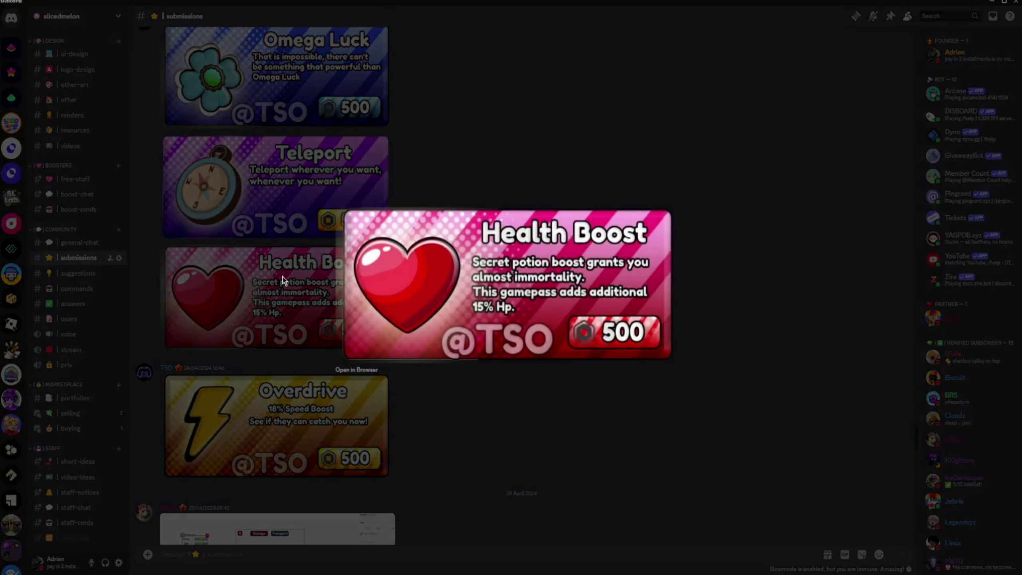
{"action": "left_click", "coordinate": [258, 261]}
Examine the yellow Overdrive gamepass design enlarged, then return to the channel.
{"action": "scroll", "coordinate": [261, 262], "scroll_direction": "down", "scroll_amount": 3}
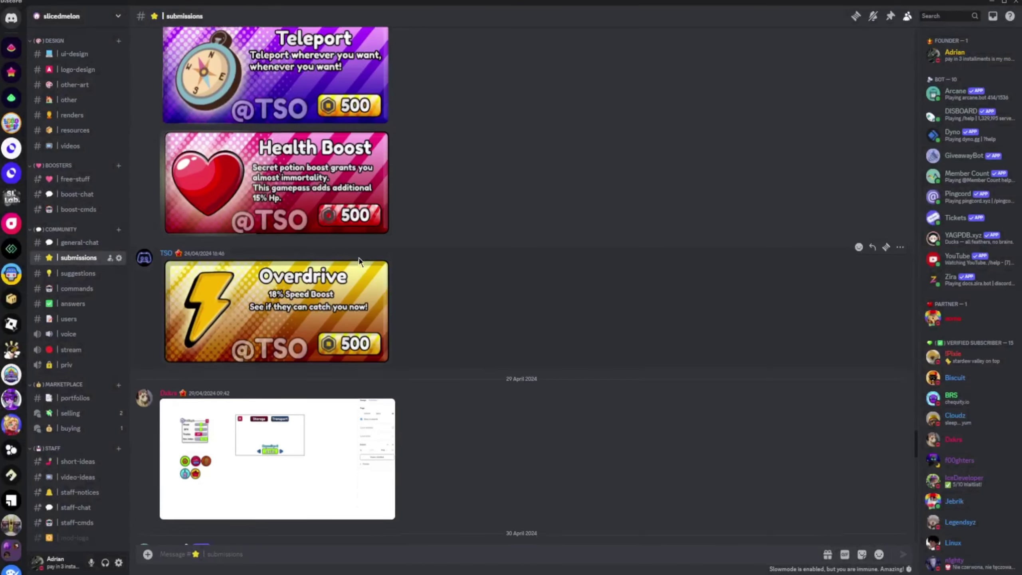
{"action": "scroll", "coordinate": [359, 259], "scroll_direction": "down", "scroll_amount": 4}
{"action": "scroll", "coordinate": [310, 338], "scroll_direction": "up", "scroll_amount": 4}
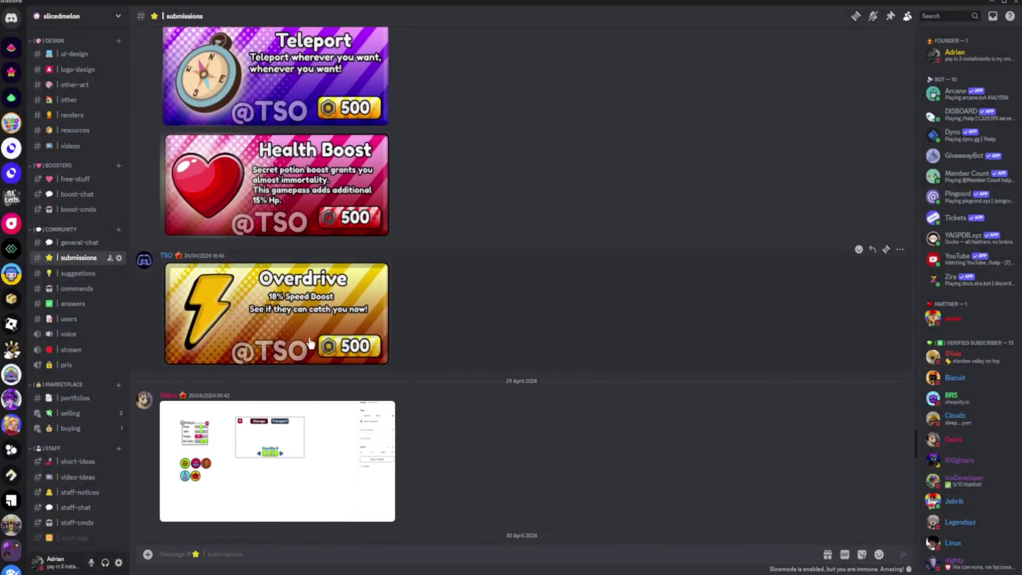
{"action": "left_click", "coordinate": [309, 343]}
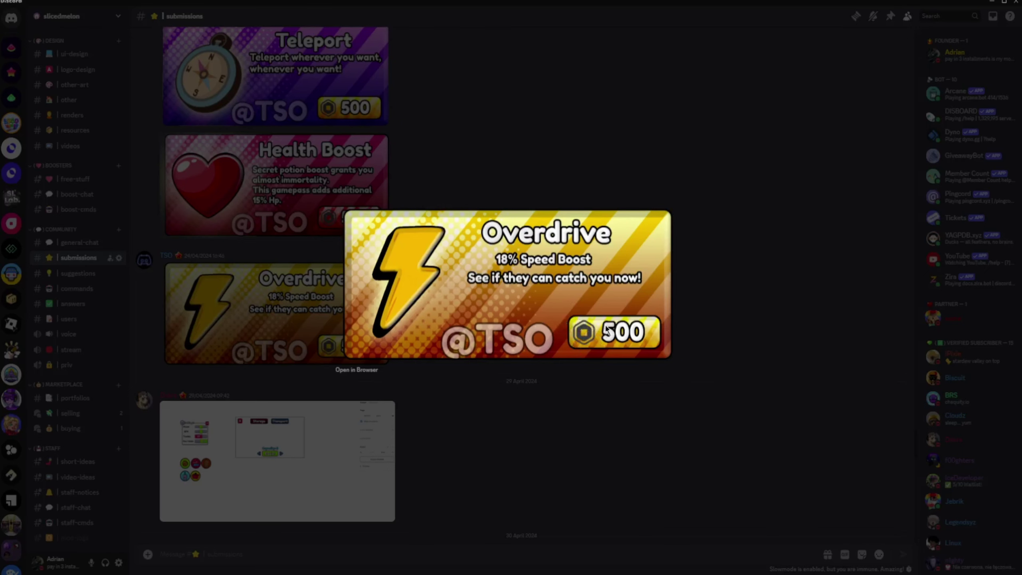
{"action": "left_click", "coordinate": [537, 416]}
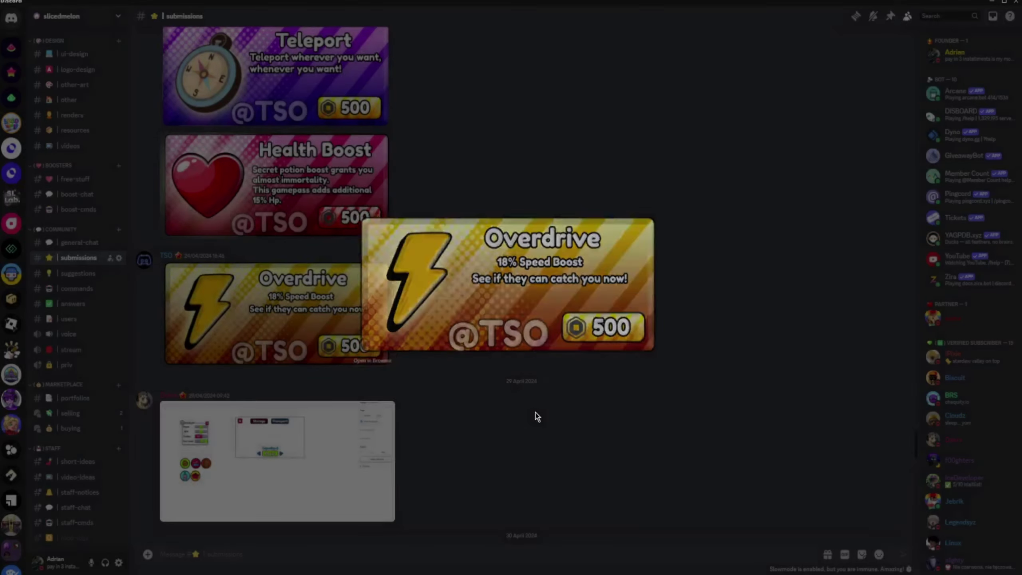
Examine the 29 April mockup with the settings, storage and round icon designs at enlarged size.
{"action": "scroll", "coordinate": [410, 346], "scroll_direction": "down", "scroll_amount": 3}
{"action": "scroll", "coordinate": [411, 328], "scroll_direction": "down", "scroll_amount": 3}
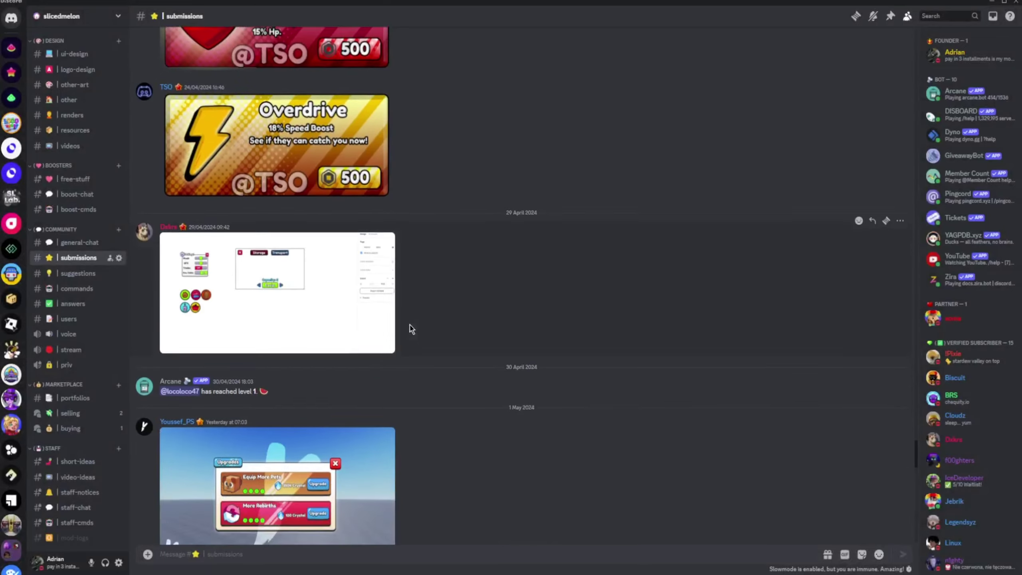
{"action": "left_click", "coordinate": [317, 262]}
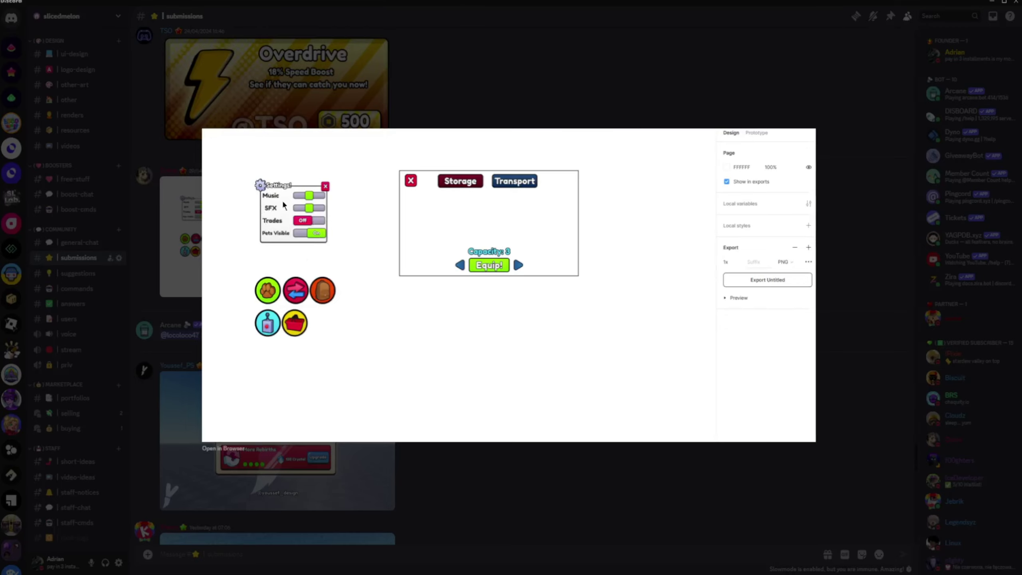
{"action": "left_click", "coordinate": [256, 102]}
Inspect the Upgrades interface design with the Equip More Pets and More Rebirths rows at enlarged size.
{"action": "scroll", "coordinate": [274, 225], "scroll_direction": "down", "scroll_amount": 5}
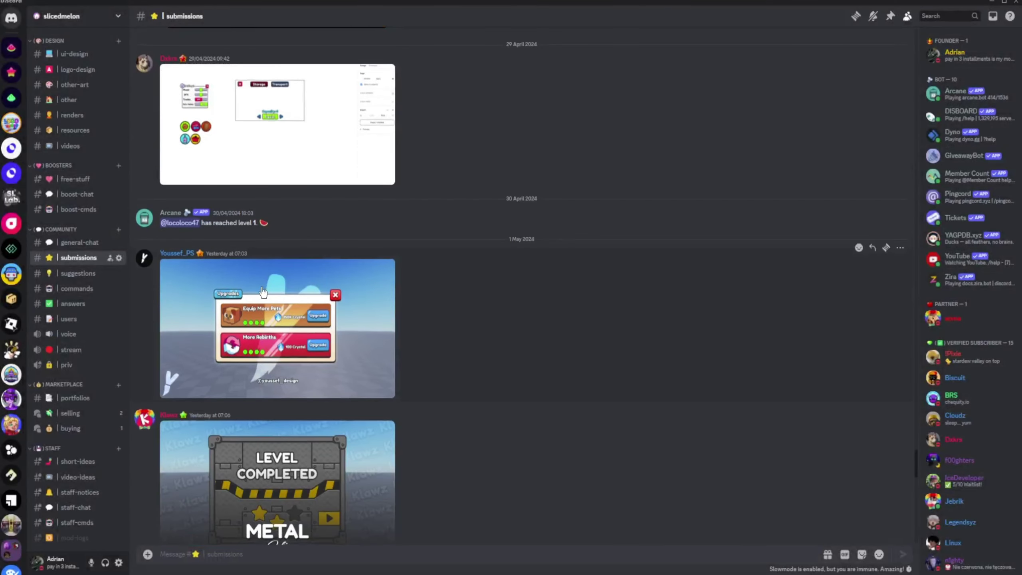
{"action": "left_click", "coordinate": [250, 218]}
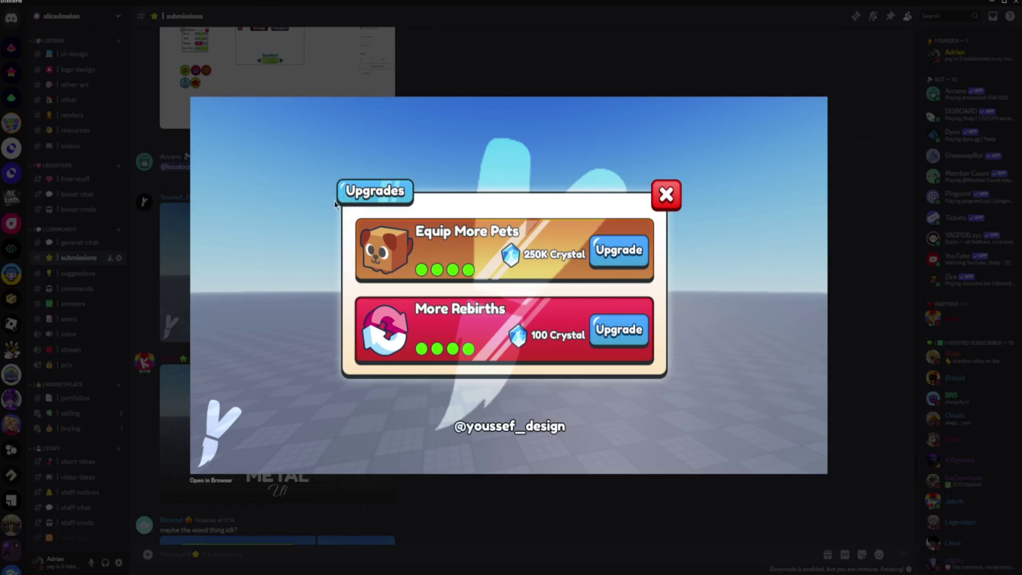
{"action": "left_click", "coordinate": [164, 269]}
{"action": "scroll", "coordinate": [372, 251], "scroll_direction": "down", "scroll_amount": 5}
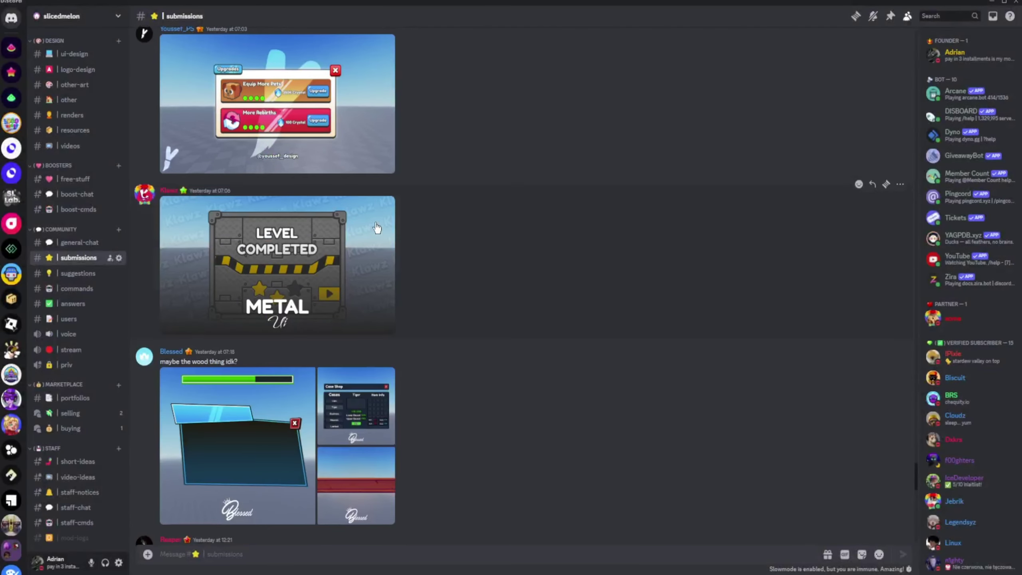
{"action": "scroll", "coordinate": [362, 274], "scroll_direction": "up", "scroll_amount": 5}
{"action": "left_click", "coordinate": [358, 289]}
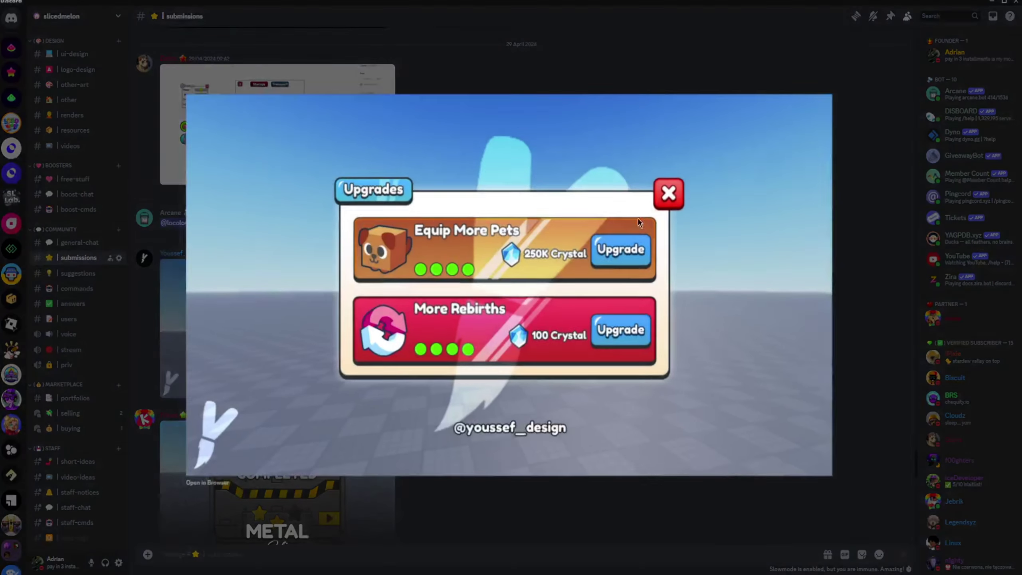
{"action": "left_click", "coordinate": [880, 200]}
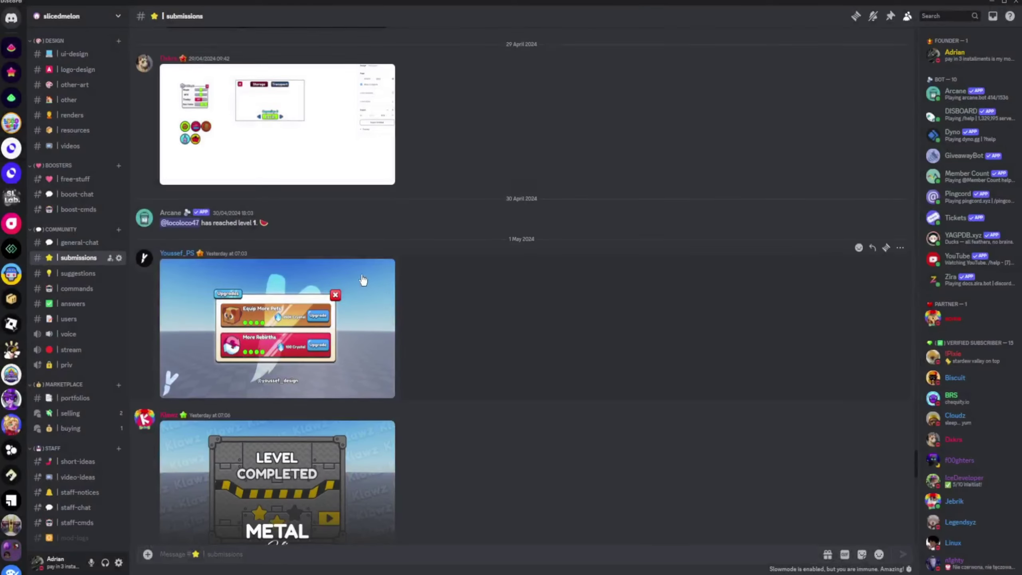
View the Level Completed metal UI submission enlarged, then return to the channel.
{"action": "scroll", "coordinate": [322, 274], "scroll_direction": "down", "scroll_amount": 5}
{"action": "left_click", "coordinate": [325, 224]}
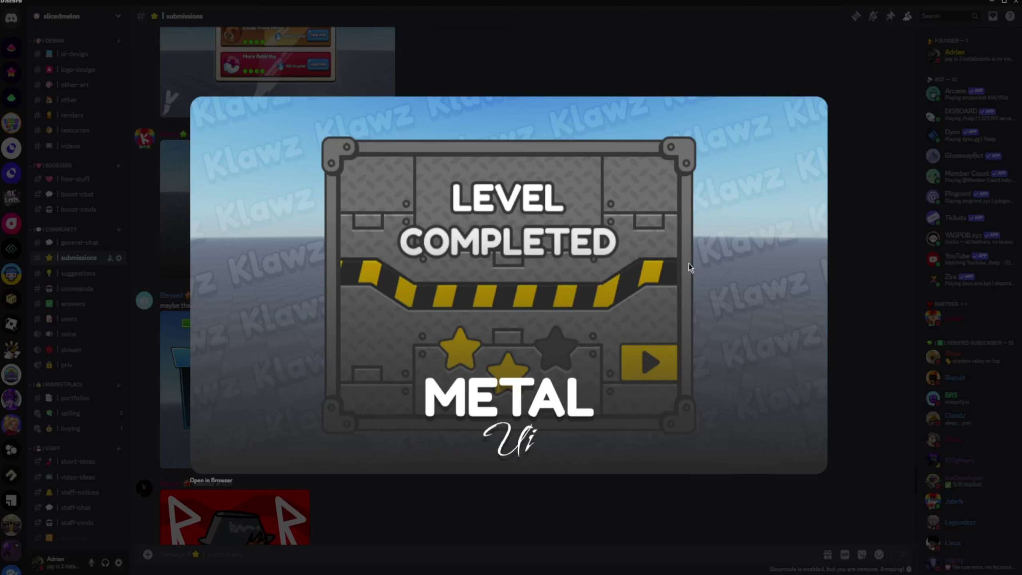
{"action": "left_click", "coordinate": [107, 192]}
View the first two images of the "maybe the wood thing idk?" post, the blank blue frame and the Case Shop.
{"action": "scroll", "coordinate": [201, 212], "scroll_direction": "down", "scroll_amount": 1}
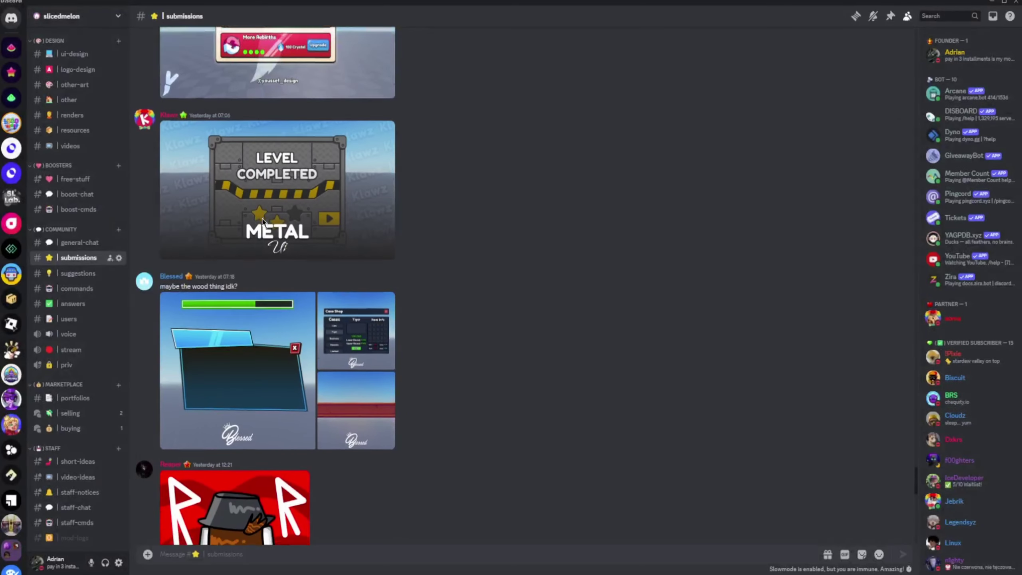
{"action": "left_click", "coordinate": [275, 299]}
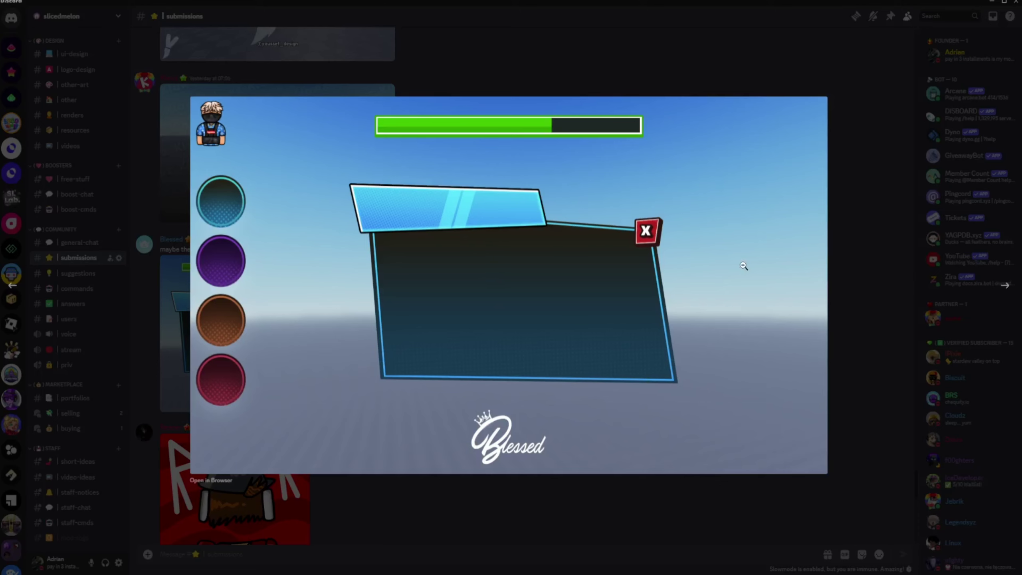
{"action": "left_click", "coordinate": [1005, 286]}
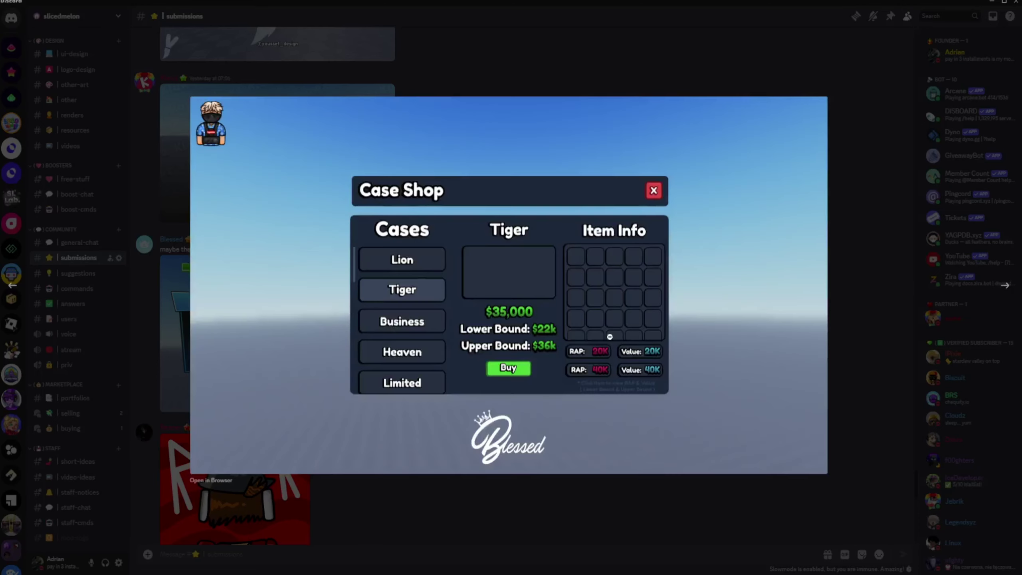
{"action": "left_click", "coordinate": [894, 242]}
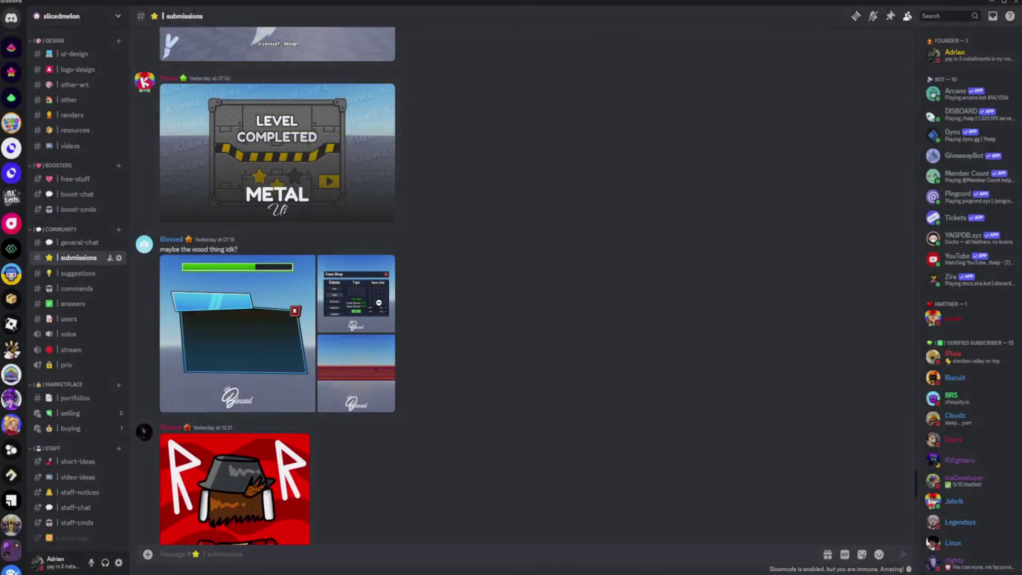
View the Case Shop image once more, then inspect the red character artwork with the two white R letters at enlarged size.
{"action": "left_click", "coordinate": [359, 287]}
{"action": "left_click", "coordinate": [877, 273]}
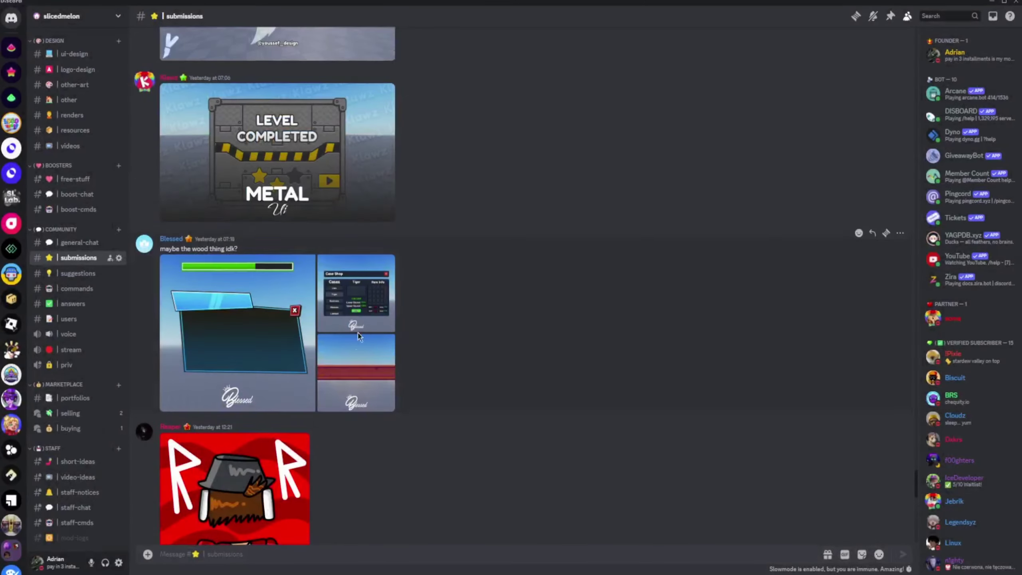
{"action": "scroll", "coordinate": [349, 290], "scroll_direction": "down", "scroll_amount": 6}
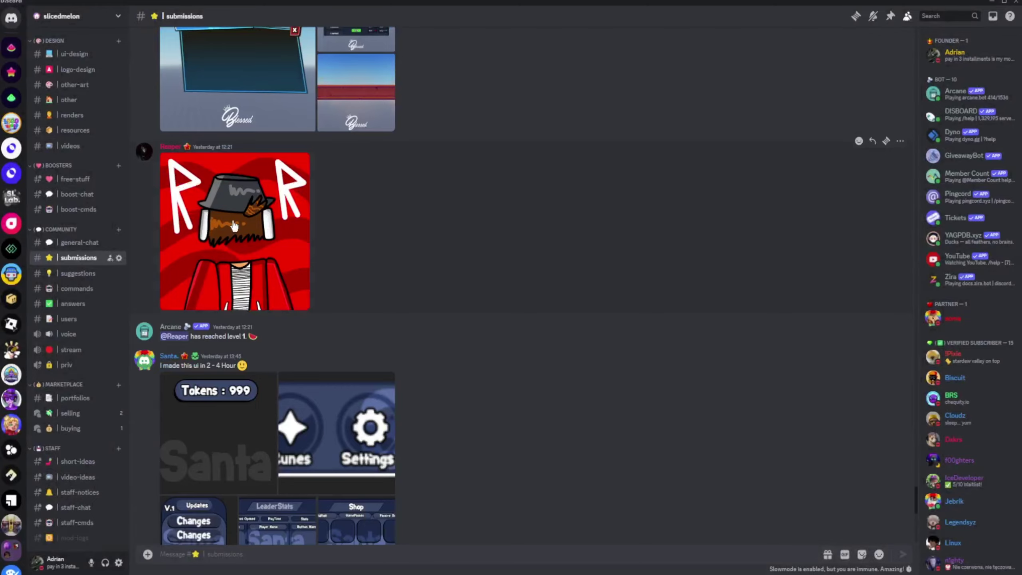
{"action": "left_click", "coordinate": [234, 226]}
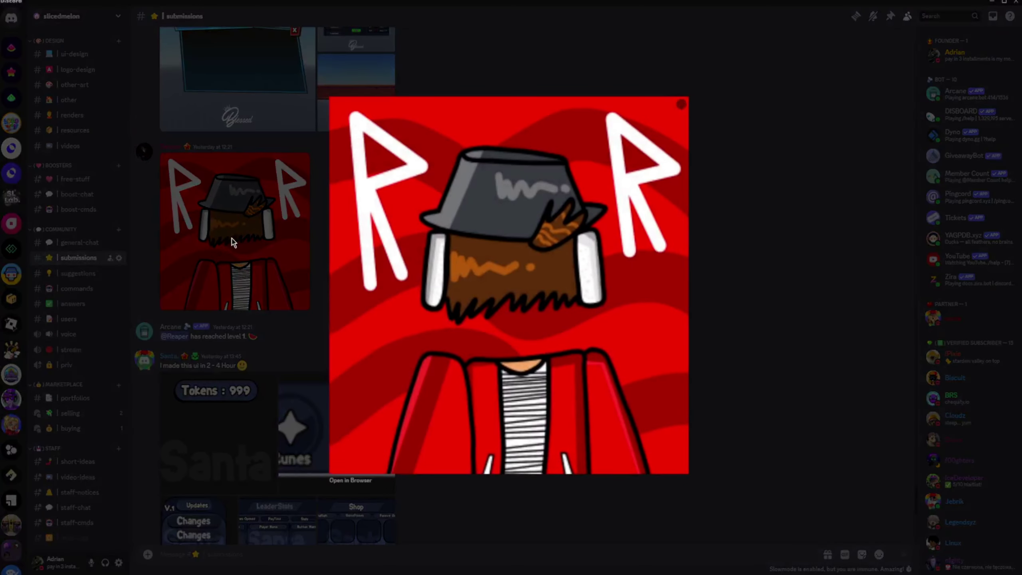
{"action": "left_click", "coordinate": [232, 238]}
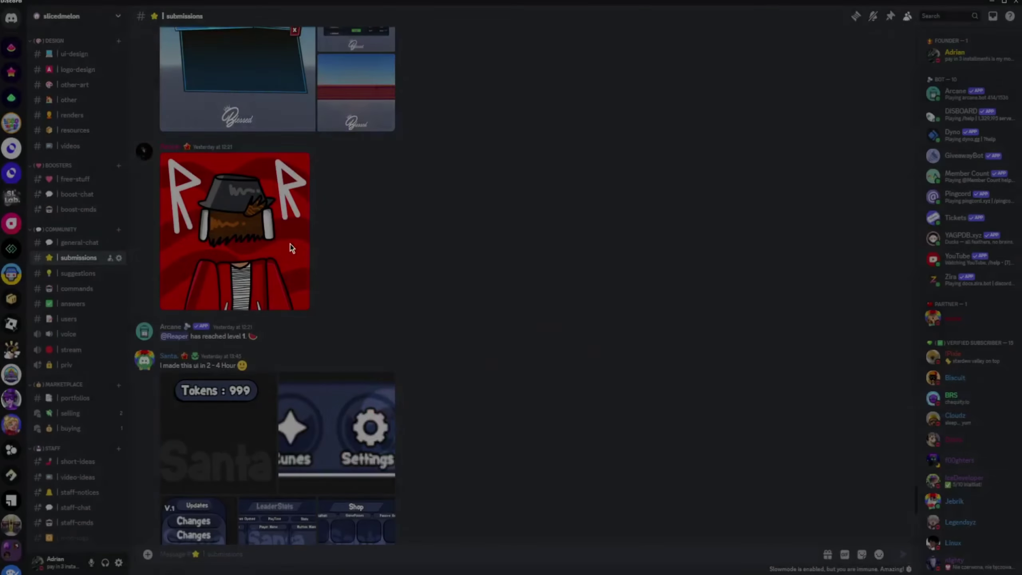
{"action": "left_click", "coordinate": [225, 227]}
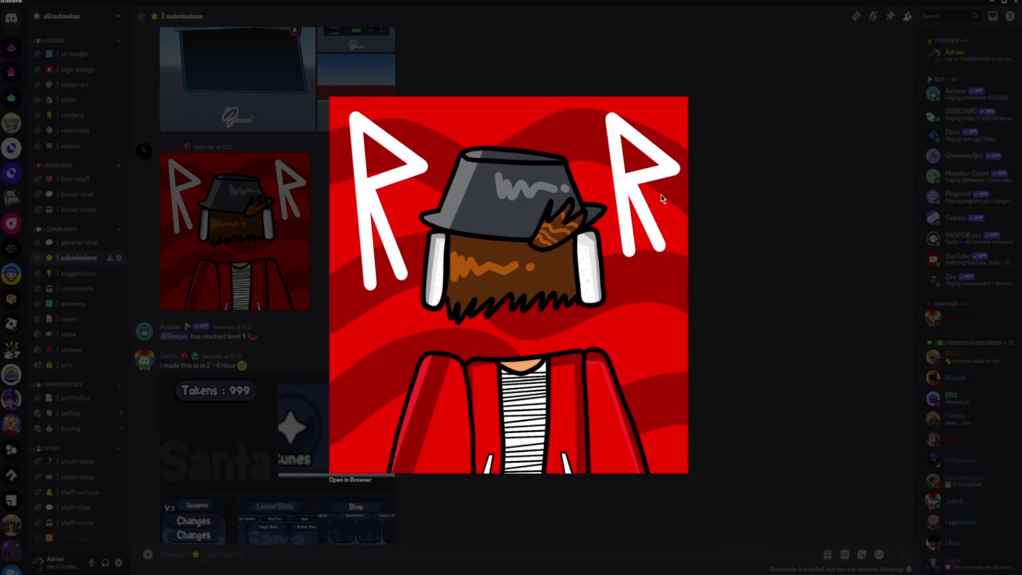
{"action": "left_click", "coordinate": [736, 242]}
Browse the enlarged images of the "I made this ui in 2 - 4 Hour" post, from the Tokens counter through to the Rank window.
{"action": "scroll", "coordinate": [429, 297], "scroll_direction": "down", "scroll_amount": 5}
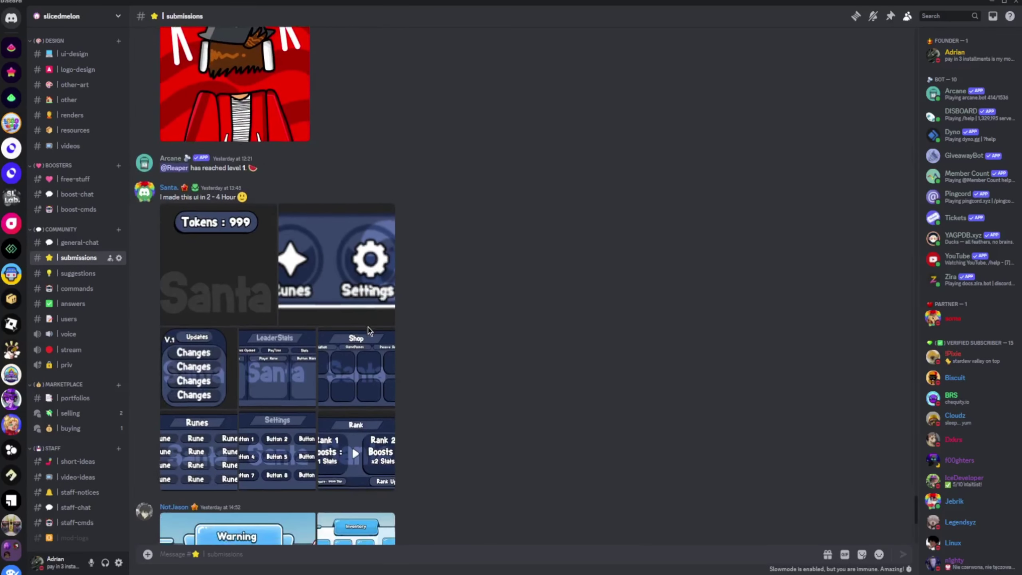
{"action": "left_click", "coordinate": [222, 246]}
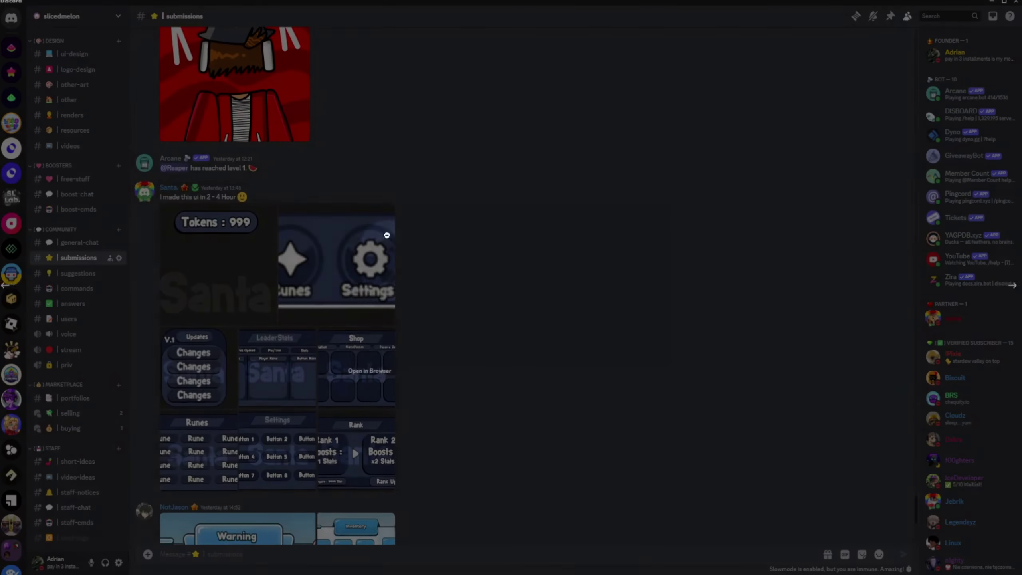
{"action": "left_click", "coordinate": [1002, 287]}
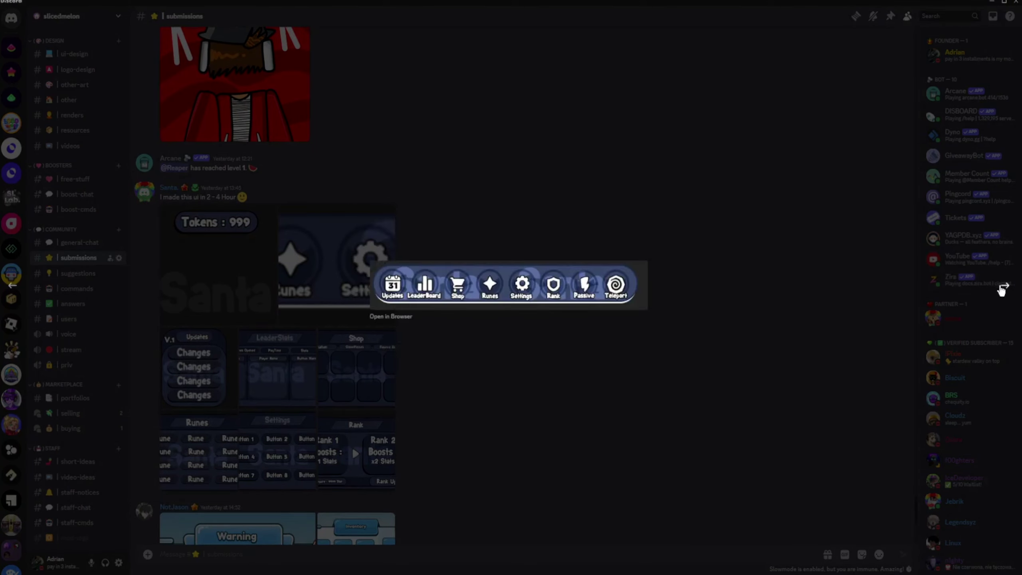
{"action": "left_click", "coordinate": [1002, 288]}
{"action": "left_click", "coordinate": [1003, 287]}
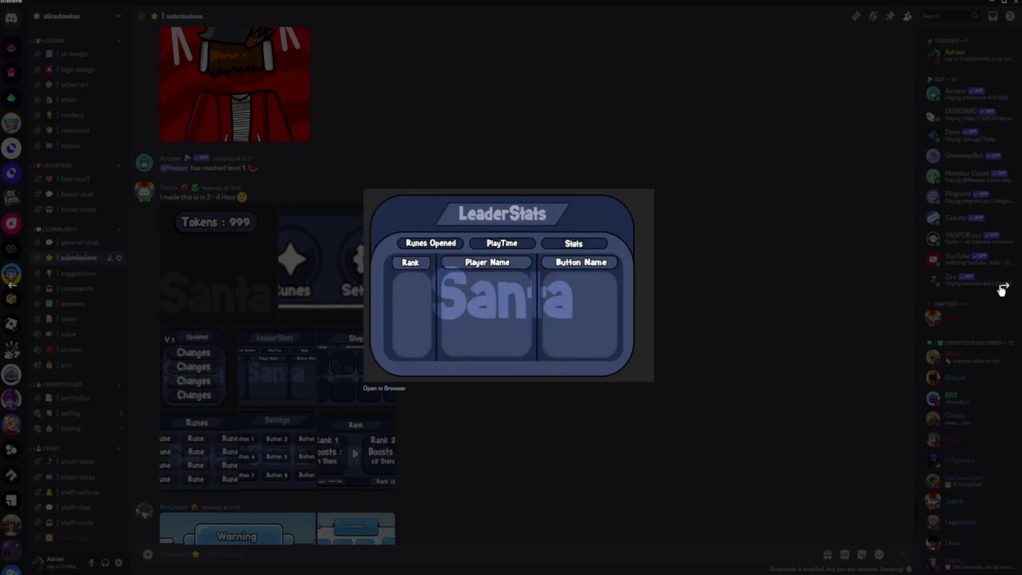
{"action": "left_click", "coordinate": [1003, 287]}
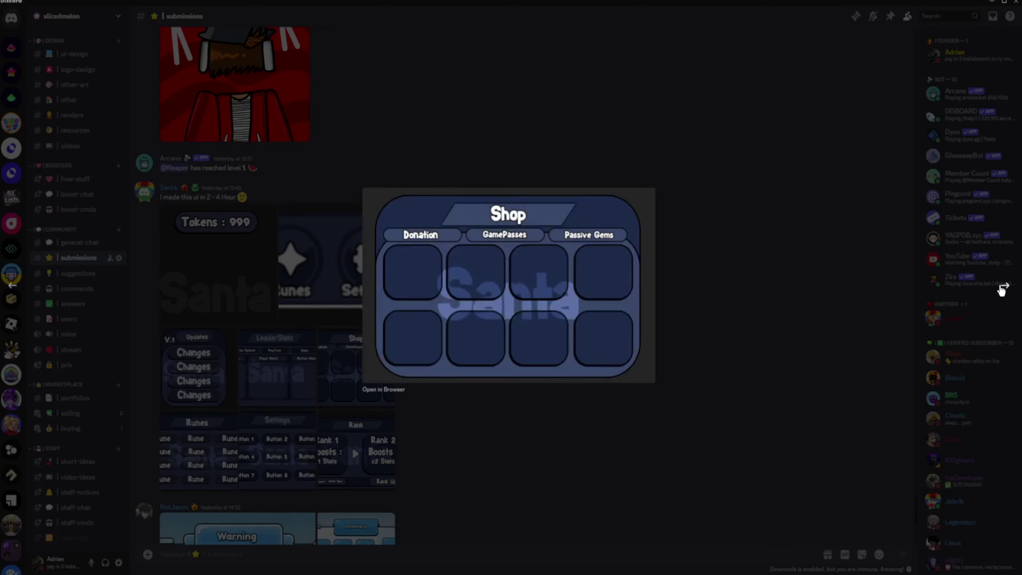
{"action": "left_click", "coordinate": [1003, 287]}
{"action": "left_click", "coordinate": [1003, 287]}
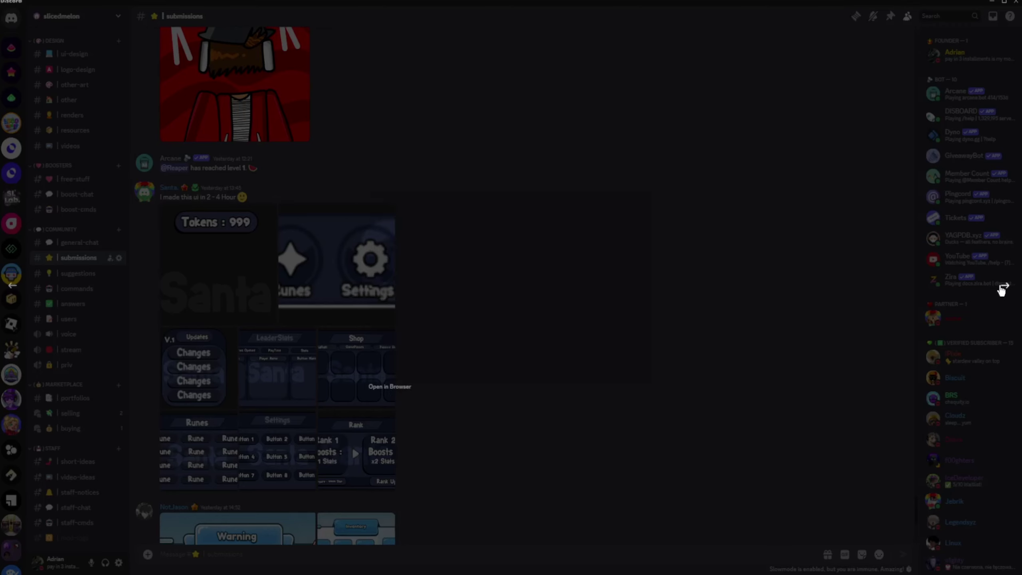
{"action": "left_click", "coordinate": [1002, 287]}
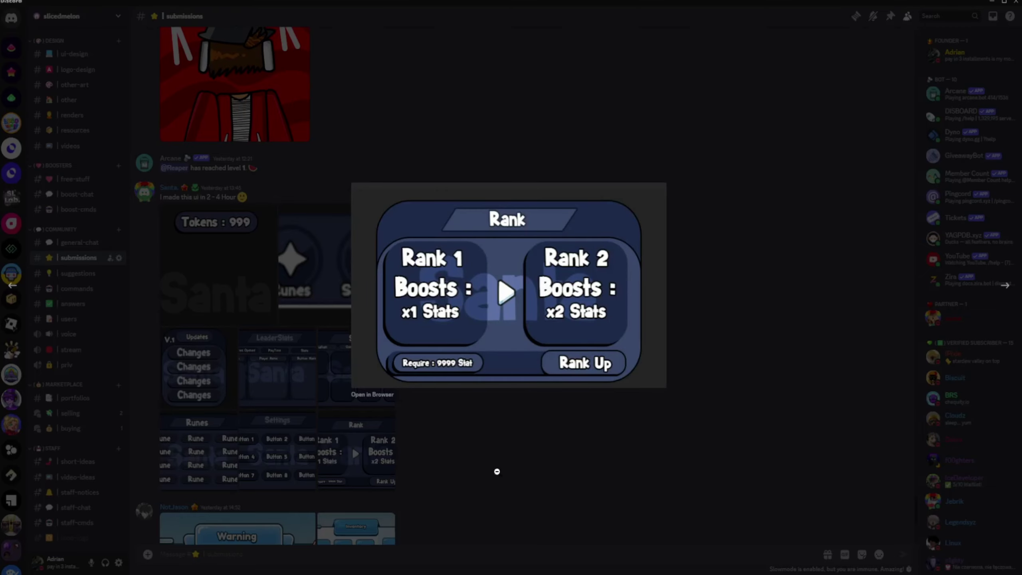
{"action": "left_click", "coordinate": [497, 471]}
Re-examine the Settings and Shop windows of the dark blue UI set at enlarged size, then return to the channel.
{"action": "scroll", "coordinate": [277, 342], "scroll_direction": "down", "scroll_amount": 3}
{"action": "left_click", "coordinate": [278, 343]}
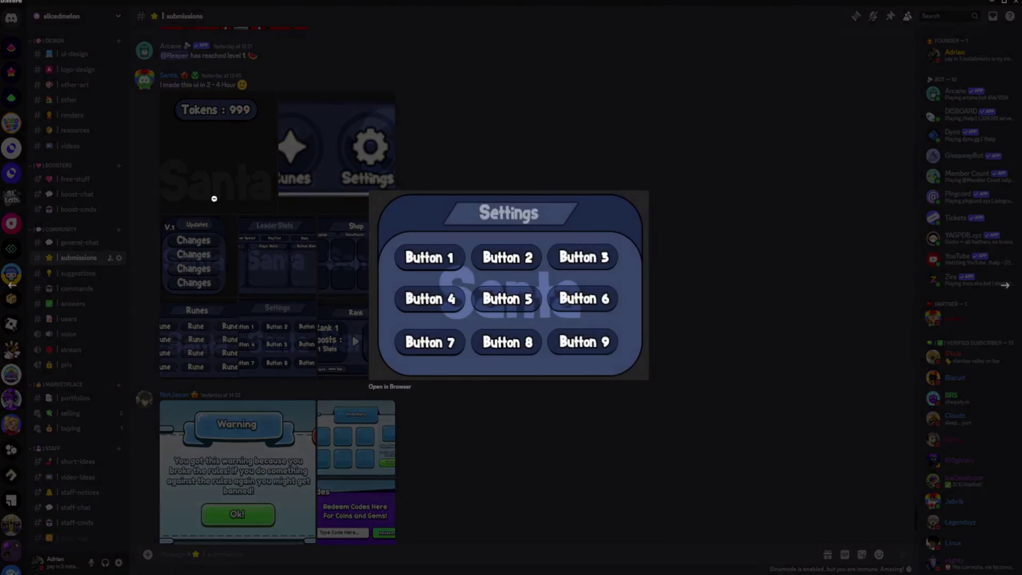
{"action": "left_click", "coordinate": [263, 223]}
{"action": "scroll", "coordinate": [277, 322], "scroll_direction": "up", "scroll_amount": 3}
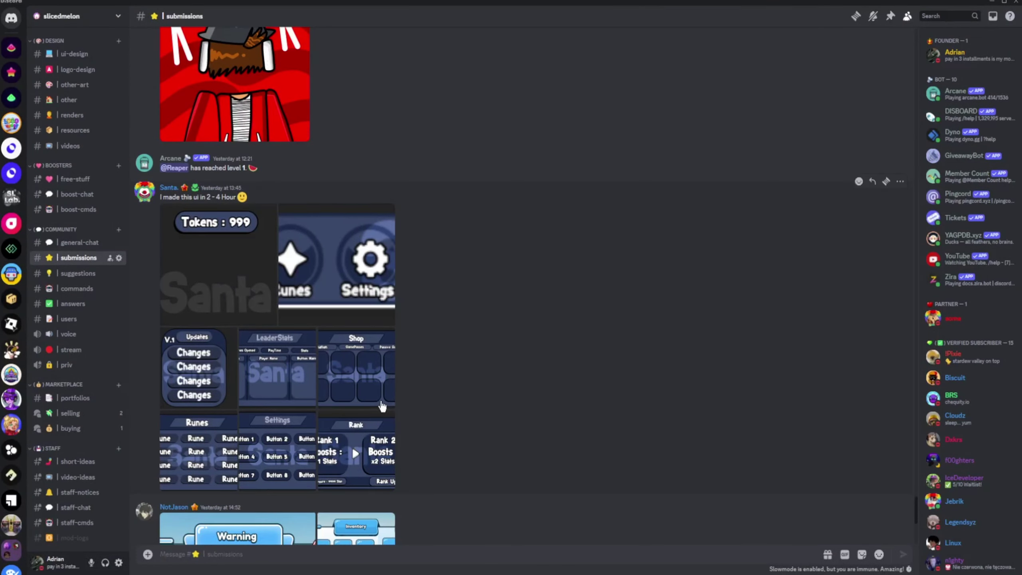
{"action": "left_click", "coordinate": [381, 403]}
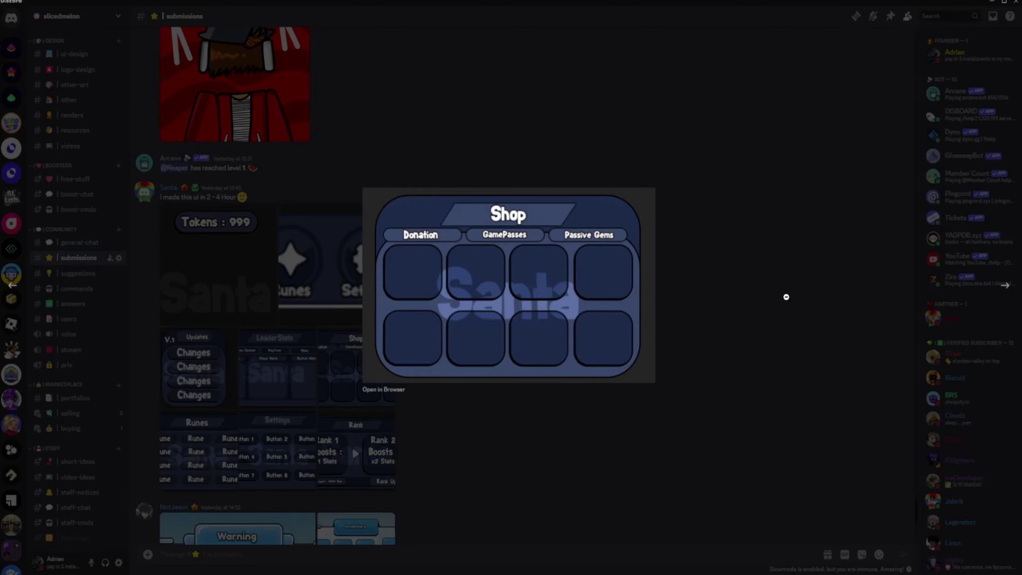
{"action": "left_click", "coordinate": [786, 297]}
View the light blue Warning and Inventory window designs of the next submission at enlarged size.
{"action": "scroll", "coordinate": [227, 271], "scroll_direction": "down", "scroll_amount": 7}
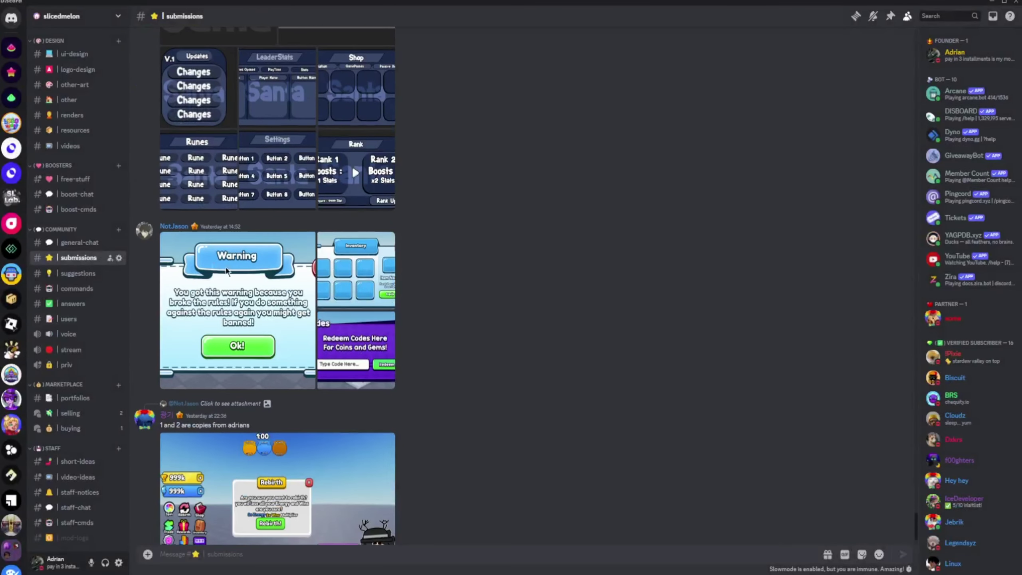
{"action": "left_click", "coordinate": [266, 291]}
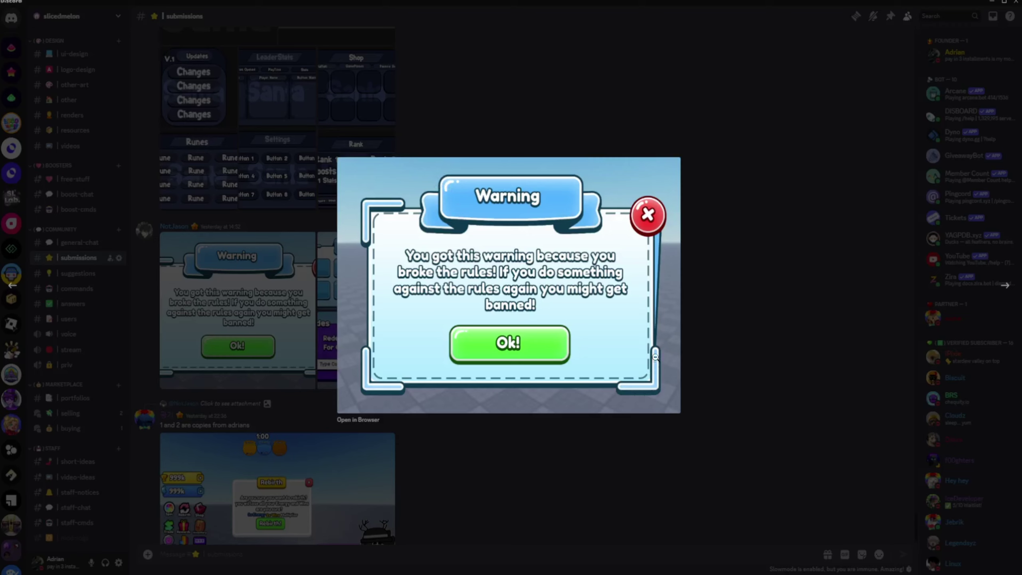
{"action": "left_click", "coordinate": [959, 291]}
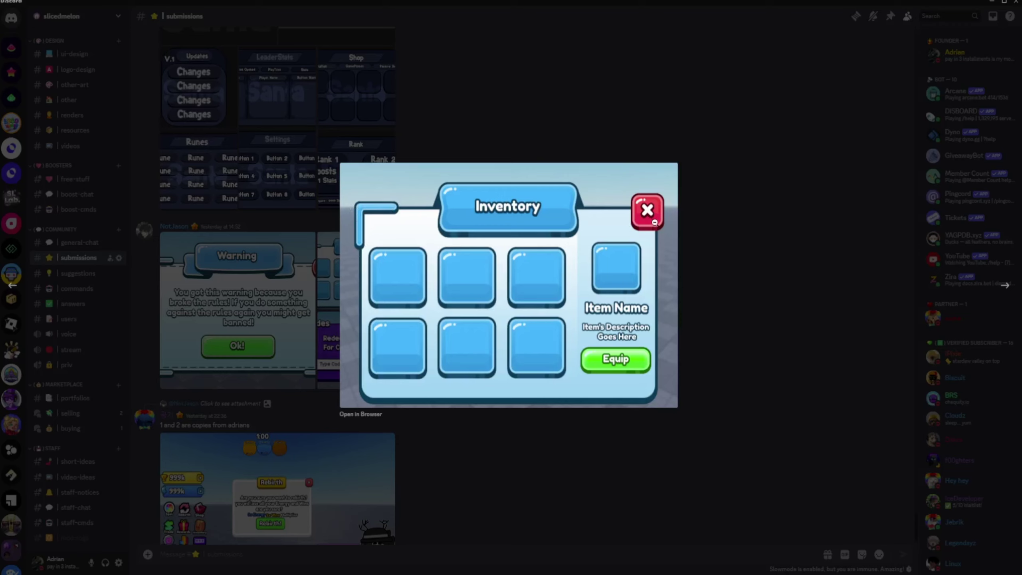
Inspect the purple Codes redeem window from the same submission at enlarged size, then return to the channel.
{"action": "left_click", "coordinate": [1005, 286]}
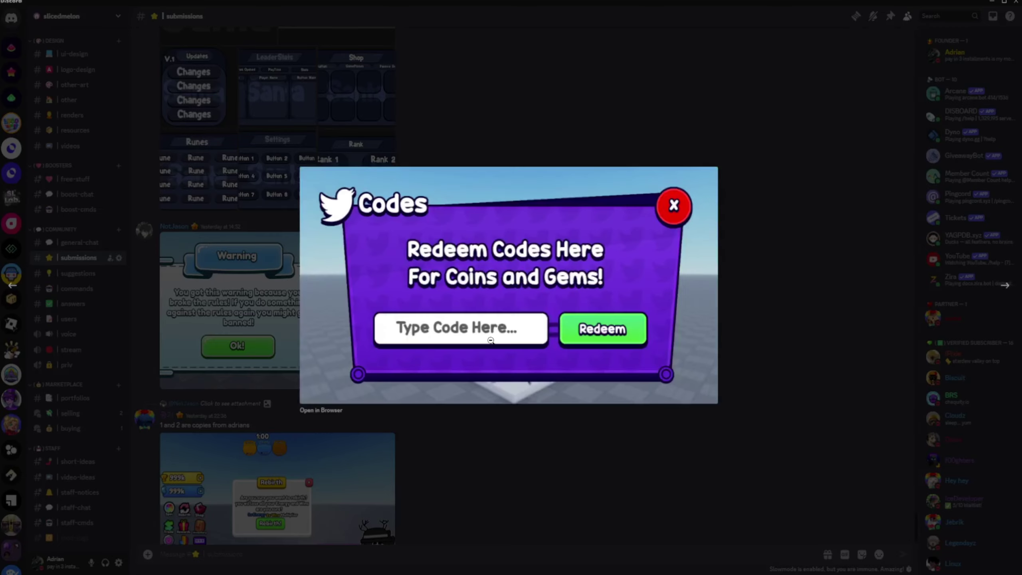
{"action": "right_click", "coordinate": [491, 340]}
{"action": "key", "text": "Escape"}
{"action": "key", "text": "Escape"}
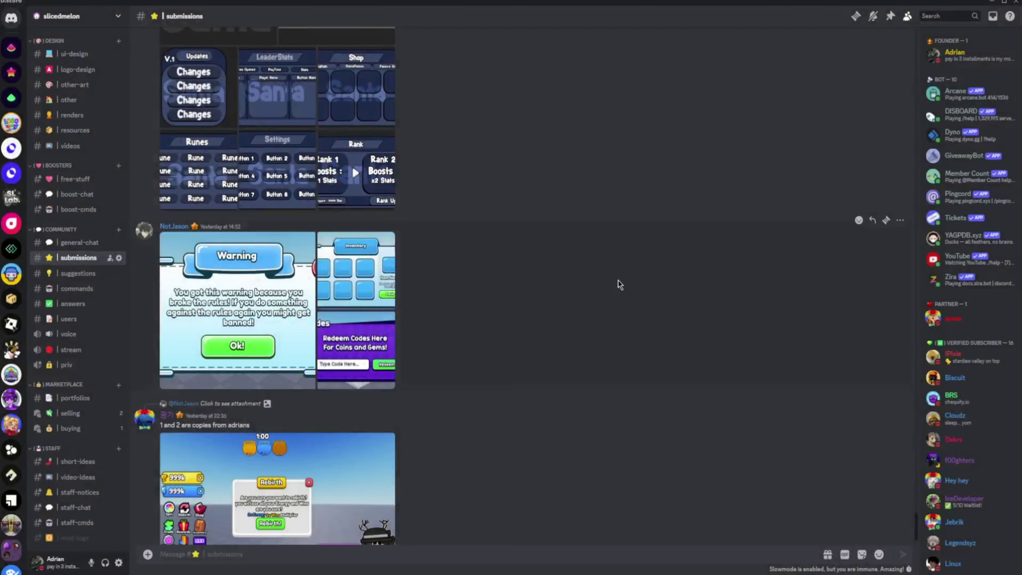
{"action": "left_click", "coordinate": [357, 362]}
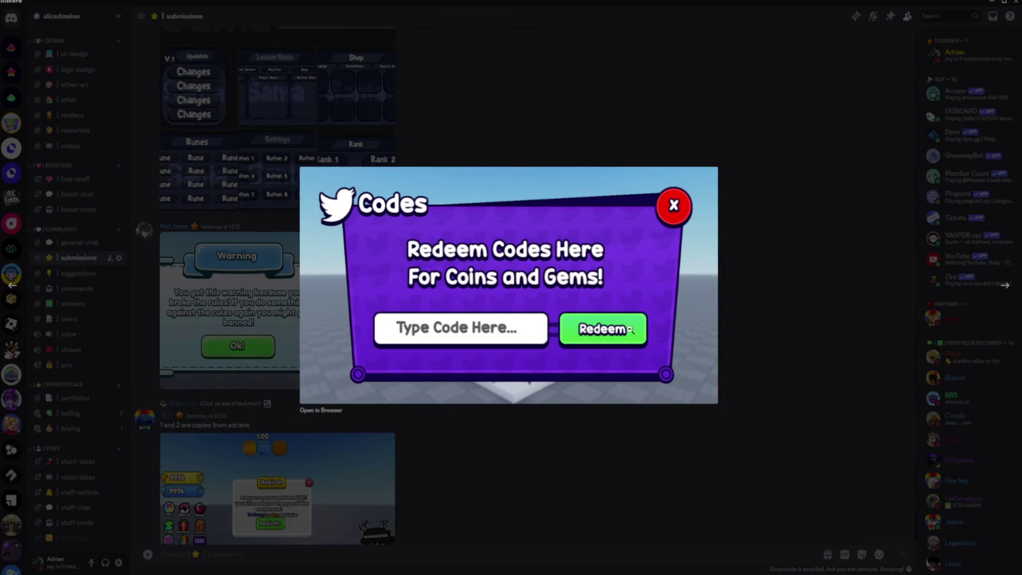
{"action": "left_click", "coordinate": [773, 320]}
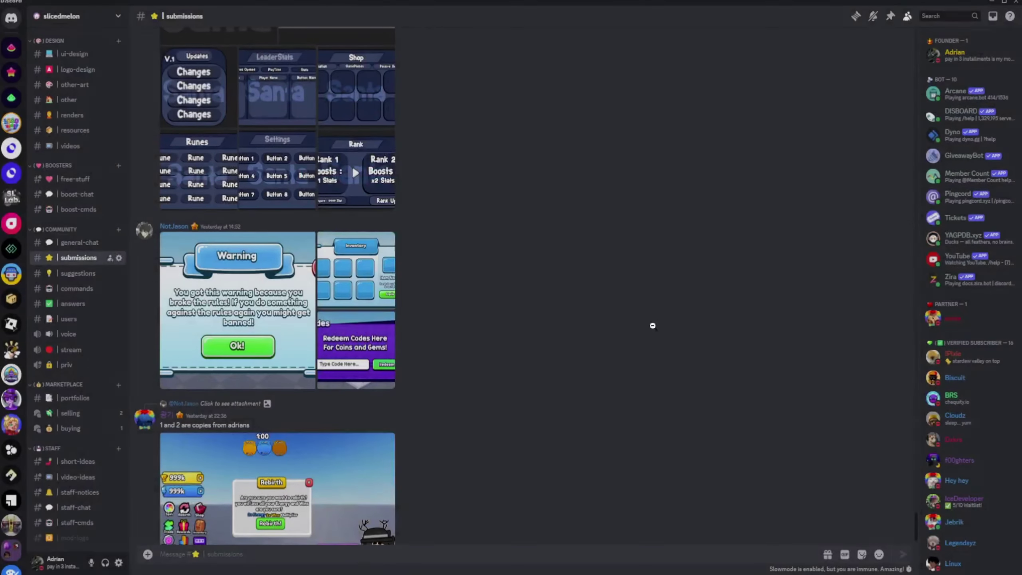
Look at the profile of the member who posted the Rebirth interface, then close it.
{"action": "scroll", "coordinate": [482, 325], "scroll_direction": "down", "scroll_amount": 1}
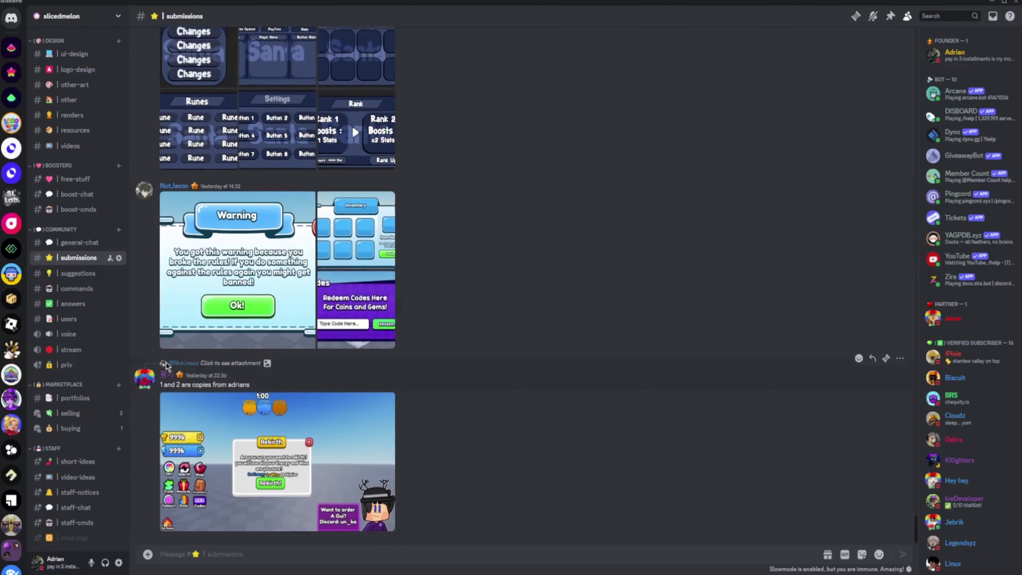
{"action": "left_click", "coordinate": [150, 381]}
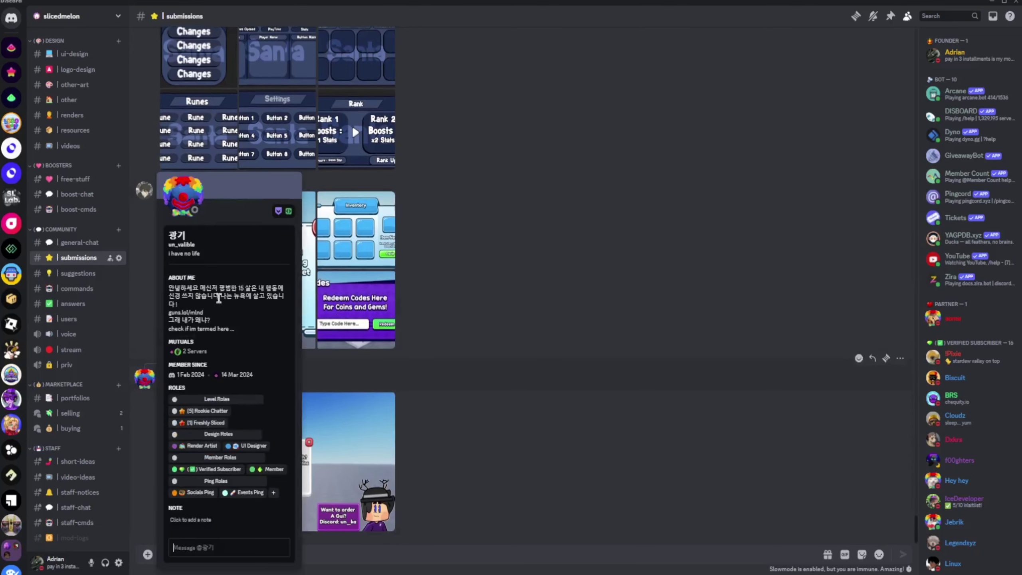
{"action": "left_click", "coordinate": [532, 322]}
Examine the Rebirth interface submission with its side icons, currency bars and confirmation window at enlarged size.
{"action": "left_click", "coordinate": [356, 454]}
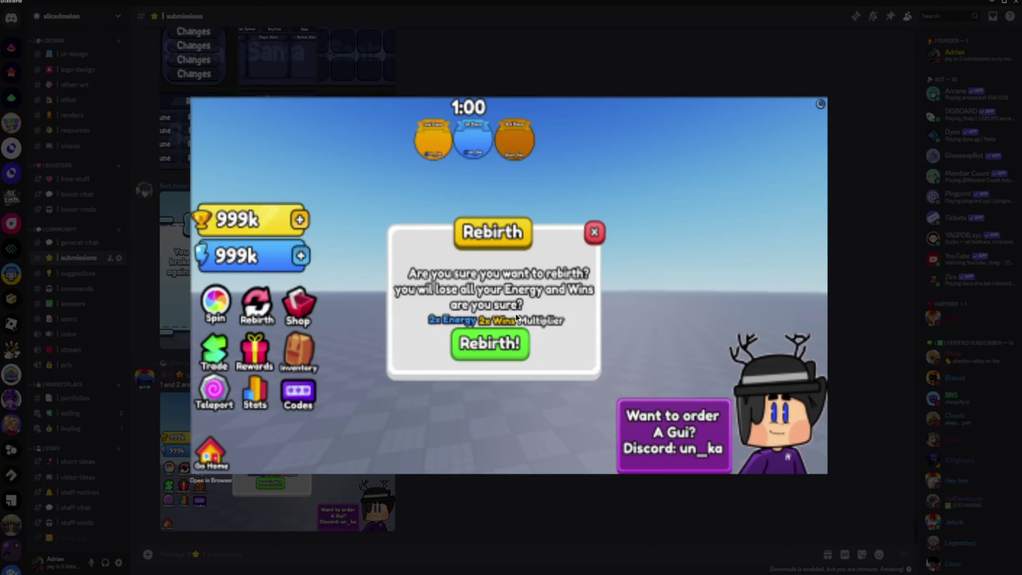
{"action": "key", "text": "Escape"}
{"action": "left_click", "coordinate": [495, 511]}
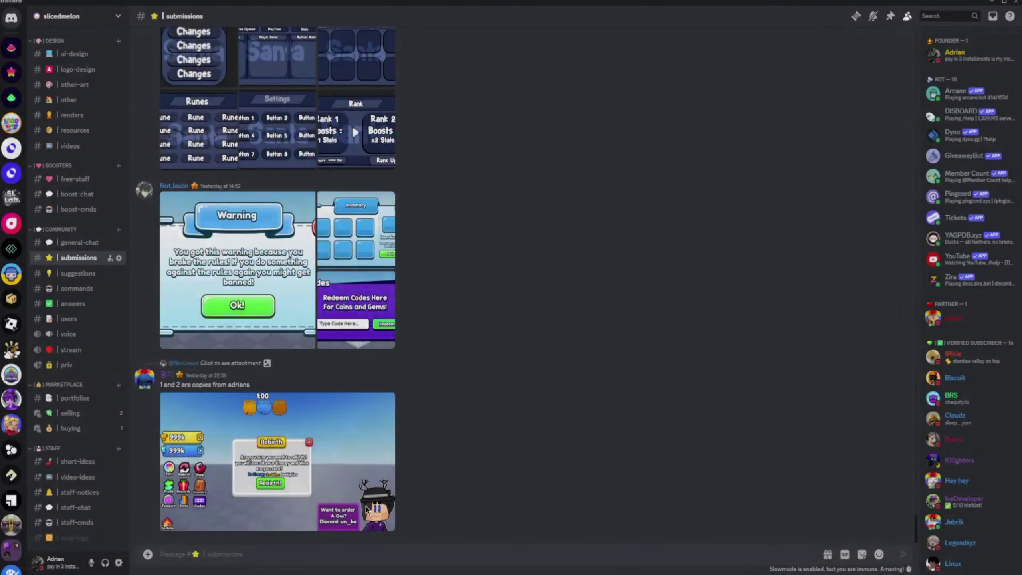
{"action": "left_click", "coordinate": [367, 510]}
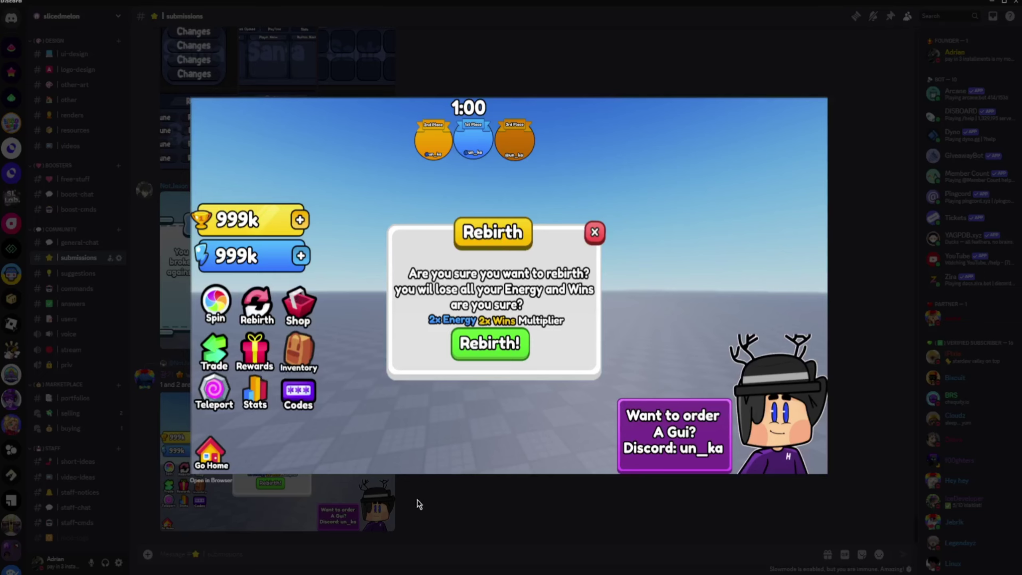
{"action": "left_click", "coordinate": [418, 521]}
Go back to the Upgrades submission from 1 May, copy its image and switch to the Untitled-1 document in Photoshop.
{"action": "scroll", "coordinate": [457, 348], "scroll_direction": "up", "scroll_amount": 8}
{"action": "scroll", "coordinate": [457, 348], "scroll_direction": "up", "scroll_amount": 15}
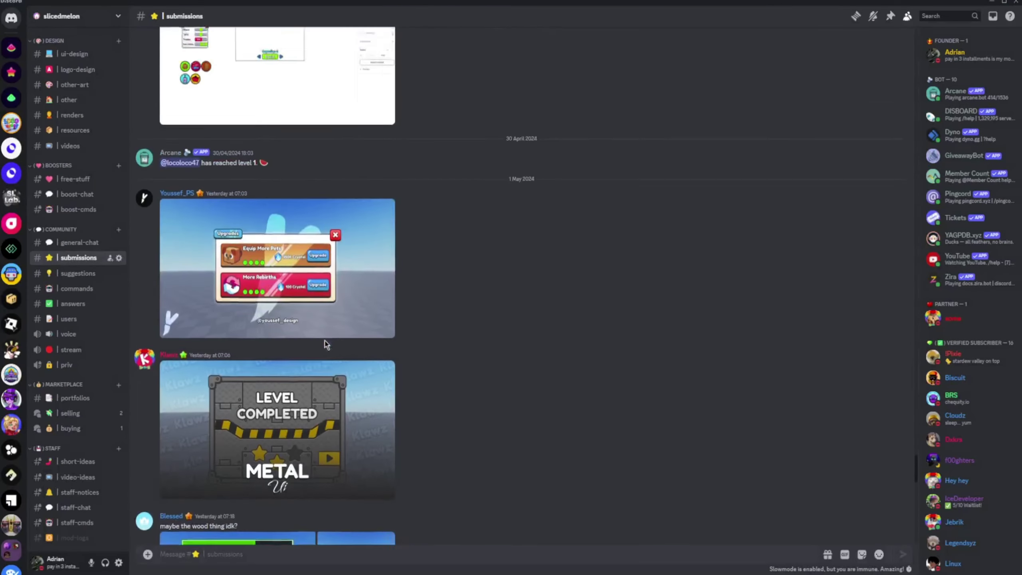
{"action": "left_click", "coordinate": [235, 392]}
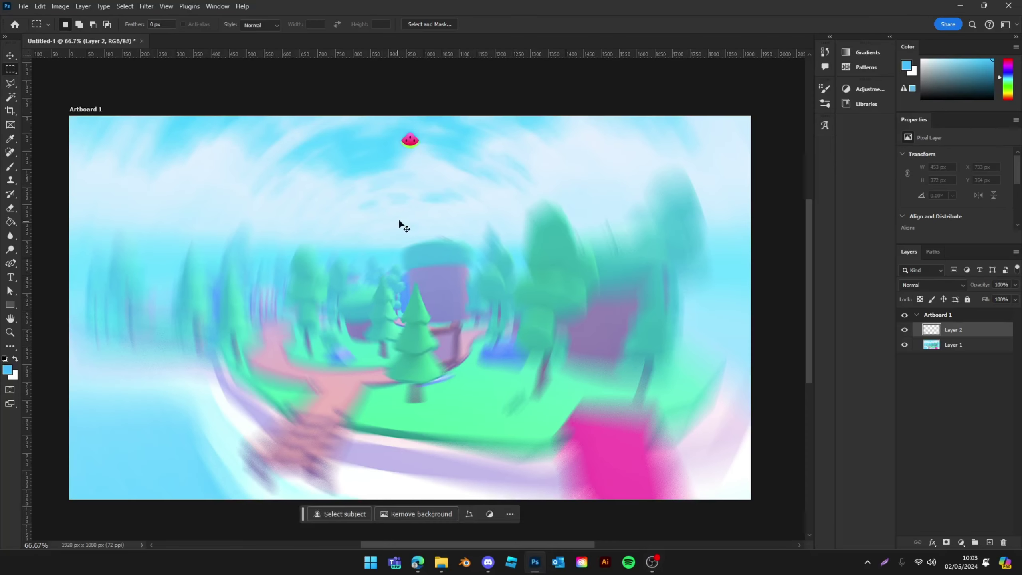
Paste the Upgrades image onto Layer 2, scale it down to about 1469 × 826 px and reposition it on the artboard.
{"action": "key", "text": "ctrl+t"}
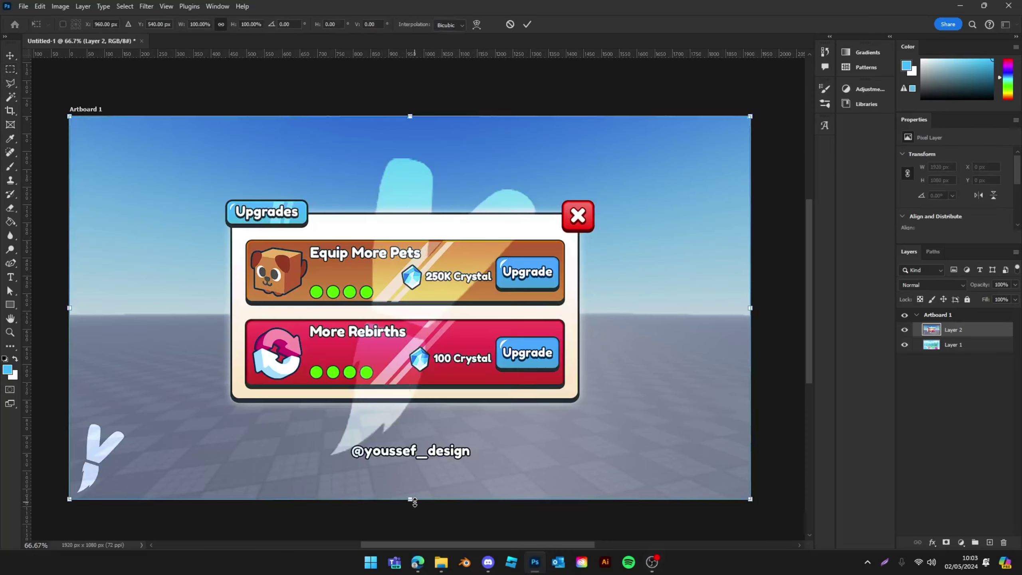
{"action": "left_click_drag", "start_coordinate": [751, 499], "coordinate": [670, 423]}
{"action": "left_click_drag", "start_coordinate": [482, 306], "coordinate": [506, 333]}
{"action": "key", "text": "Return"}
Trim Layer 2 to the Upgrades window with a rectangular selection of about 821 × 476 px, deleting everything outside it.
{"action": "key", "text": "m"}
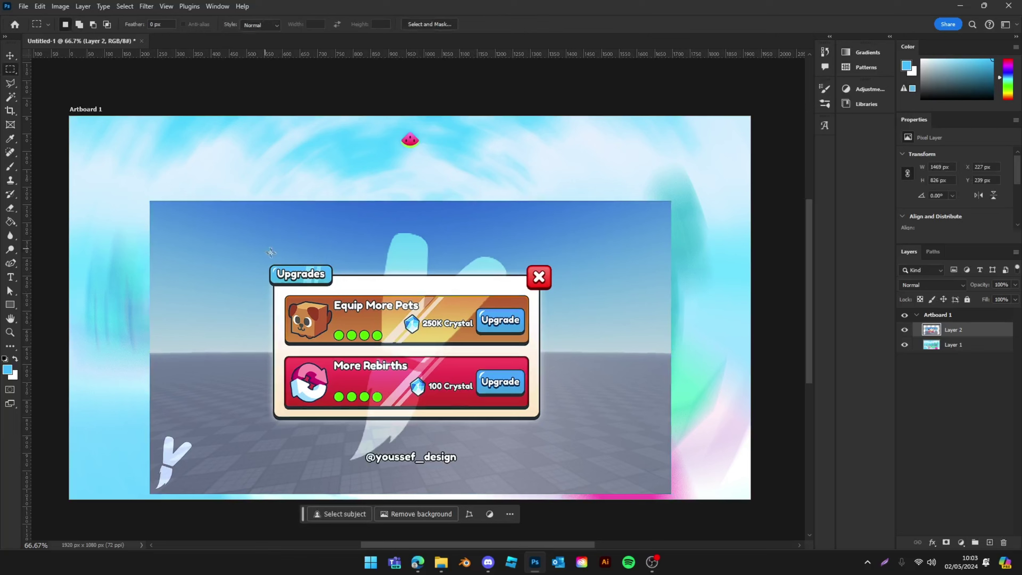
{"action": "left_click_drag", "start_coordinate": [264, 256], "coordinate": [555, 424]}
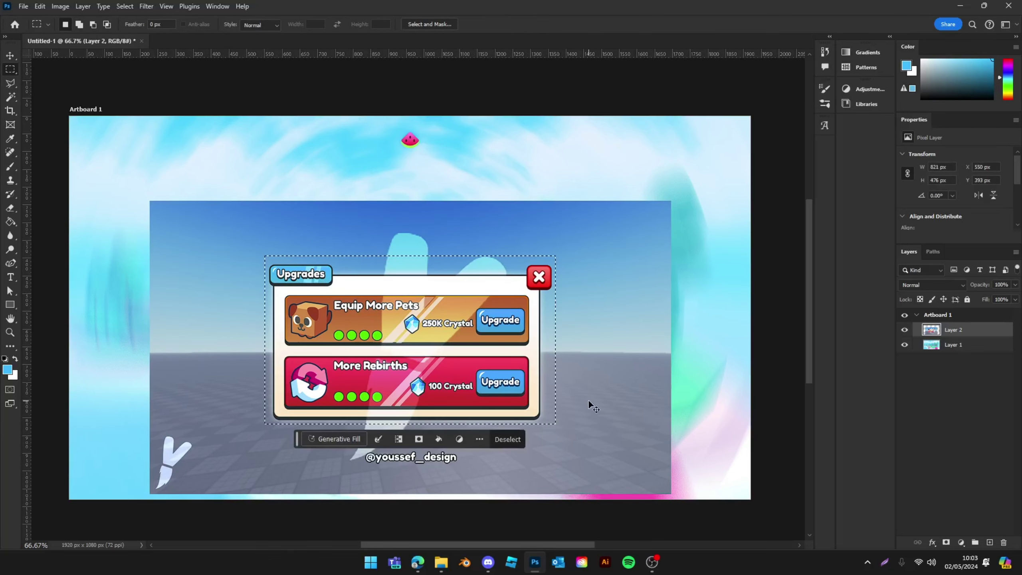
{"action": "key", "text": "ctrl+shift+i"}
{"action": "key", "text": "Delete"}
{"action": "key", "text": "ctrl+d"}
Move the trimmed Upgrades image to the artboard's upper-left corner and scale it down to about 477 × 277 px.
{"action": "key", "text": "v"}
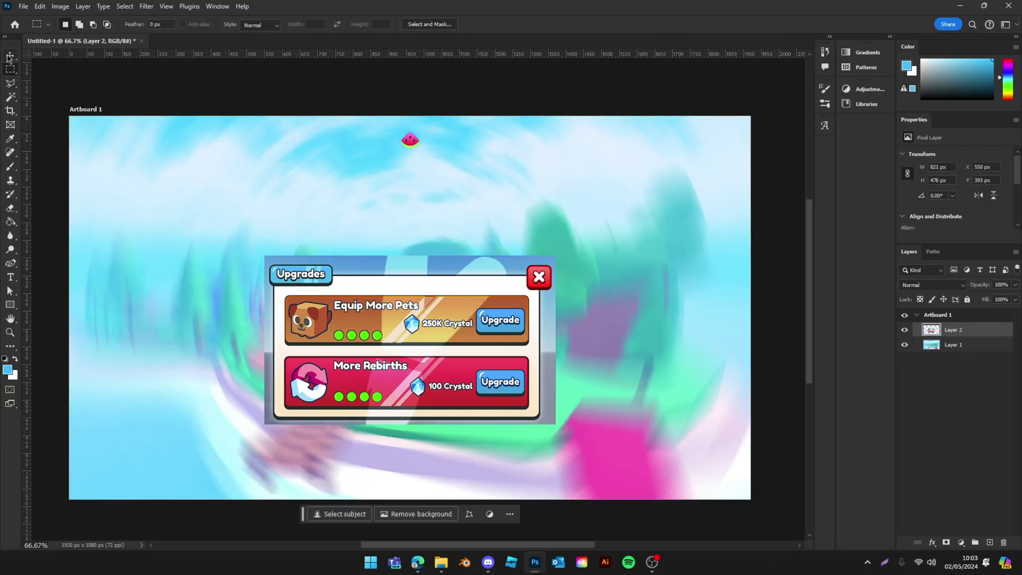
{"action": "left_click_drag", "start_coordinate": [472, 349], "coordinate": [282, 207]}
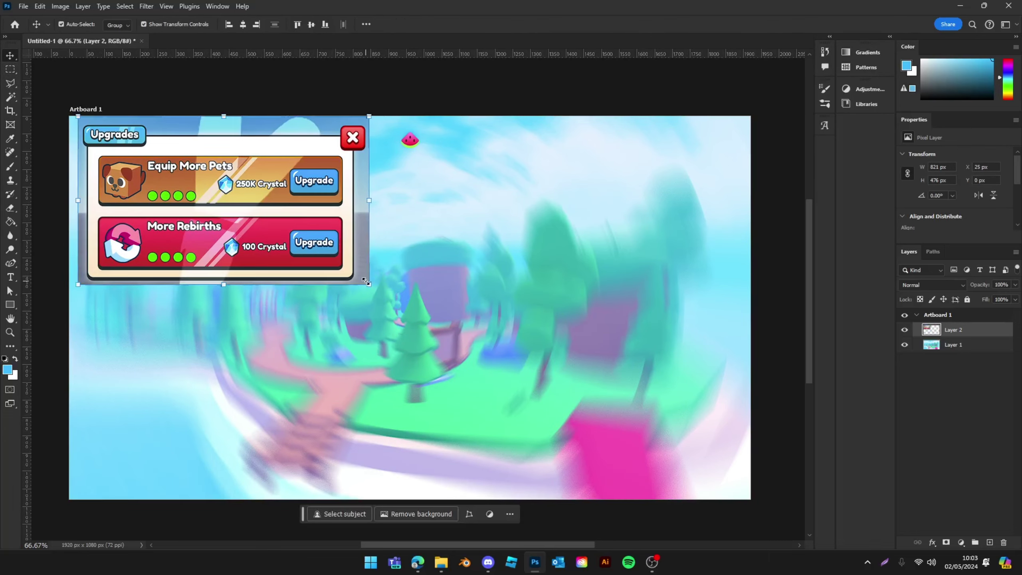
{"action": "key", "text": "ctrl+t"}
{"action": "left_click_drag", "start_coordinate": [372, 293], "coordinate": [247, 213]}
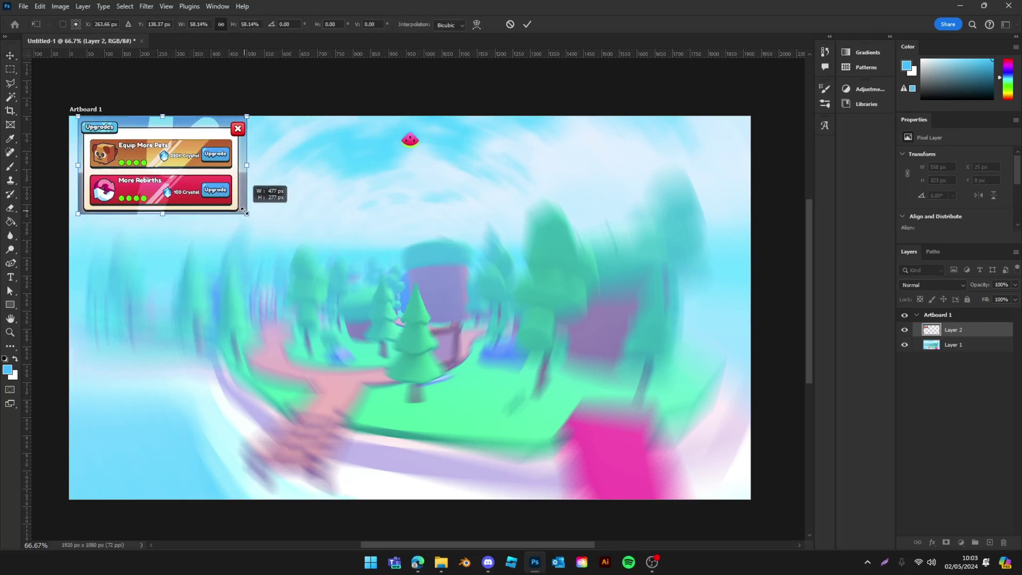
{"action": "left_click_drag", "start_coordinate": [189, 166], "coordinate": [189, 181]}
{"action": "key", "text": "Return"}
{"action": "left_click", "coordinate": [726, 246]}
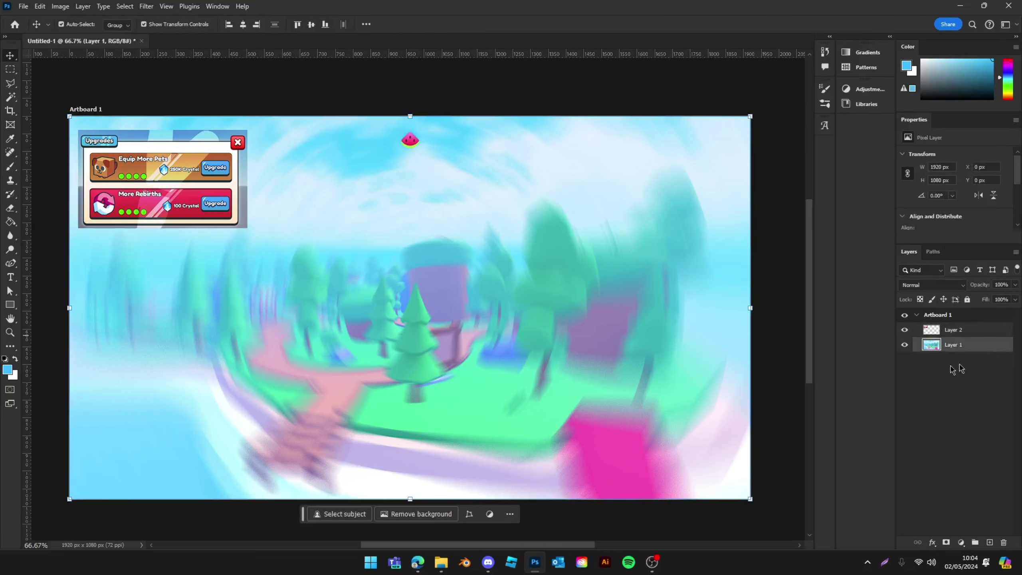
Above Layer 2, draw a white rectangle of about 980 × 621 px and round its corners.
{"action": "left_click", "coordinate": [950, 330]}
{"action": "left_click", "coordinate": [990, 542]}
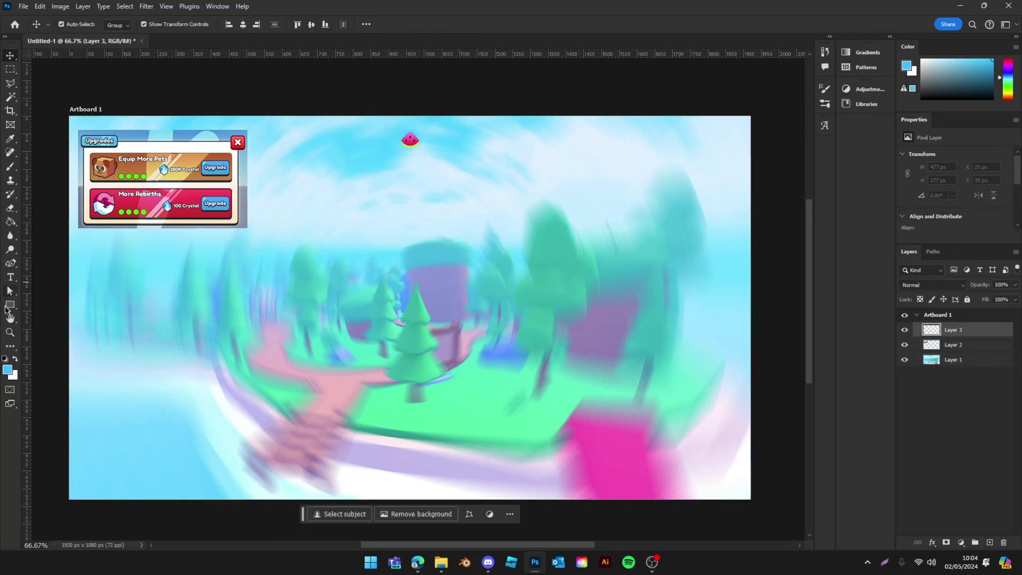
{"action": "left_click", "coordinate": [9, 305]}
{"action": "left_click", "coordinate": [15, 359]}
{"action": "left_click_drag", "start_coordinate": [217, 235], "coordinate": [565, 454]}
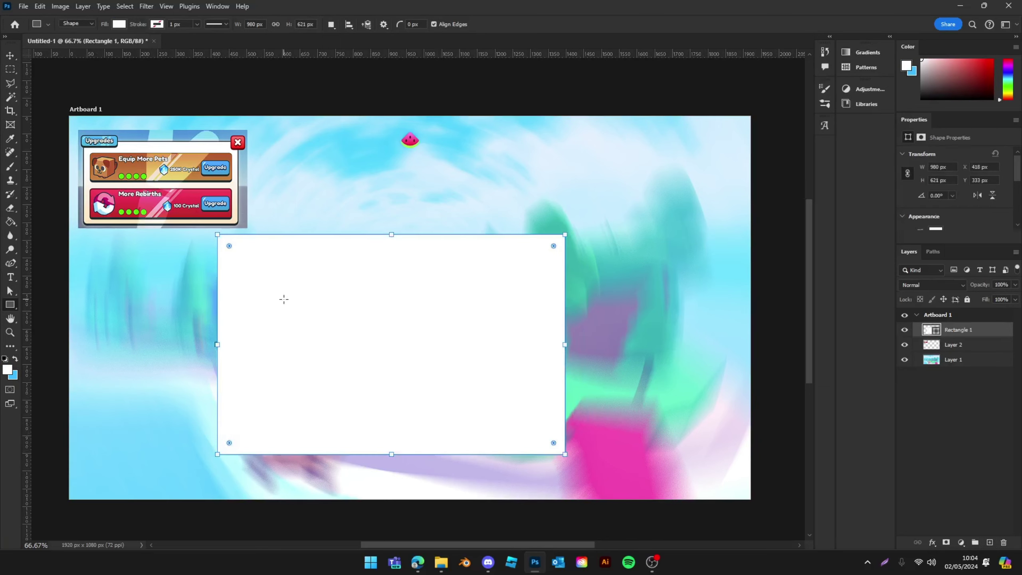
{"action": "left_click_drag", "start_coordinate": [229, 246], "coordinate": [232, 249]}
Move the rectangle up to the artboard's middle and add a horizontal and a vertical guide through the artboard's centre.
{"action": "left_click", "coordinate": [10, 57]}
{"action": "left_click_drag", "start_coordinate": [434, 322], "coordinate": [452, 264]}
{"action": "left_click", "coordinate": [418, 85]}
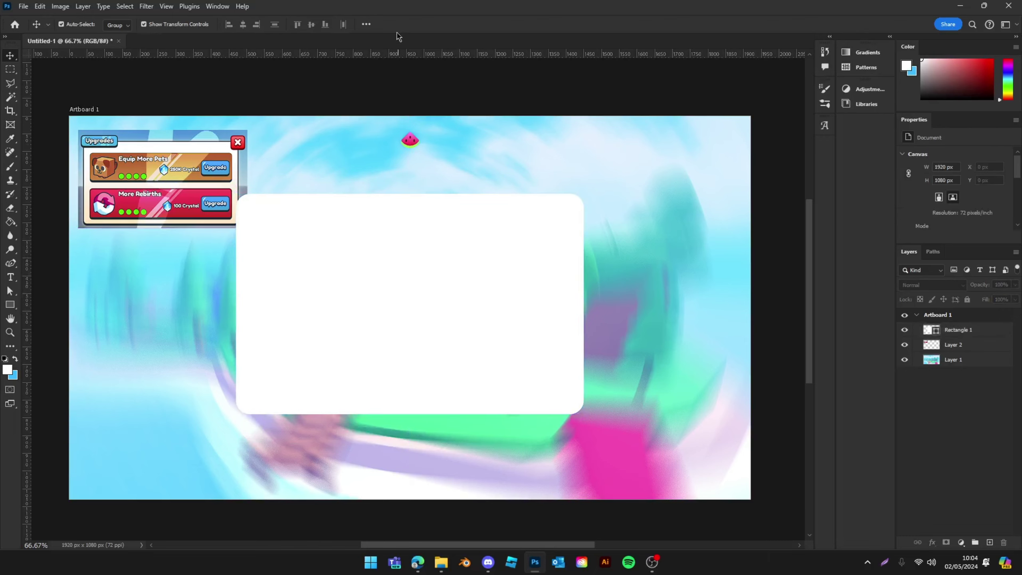
{"action": "left_click_drag", "start_coordinate": [404, 53], "coordinate": [398, 308]}
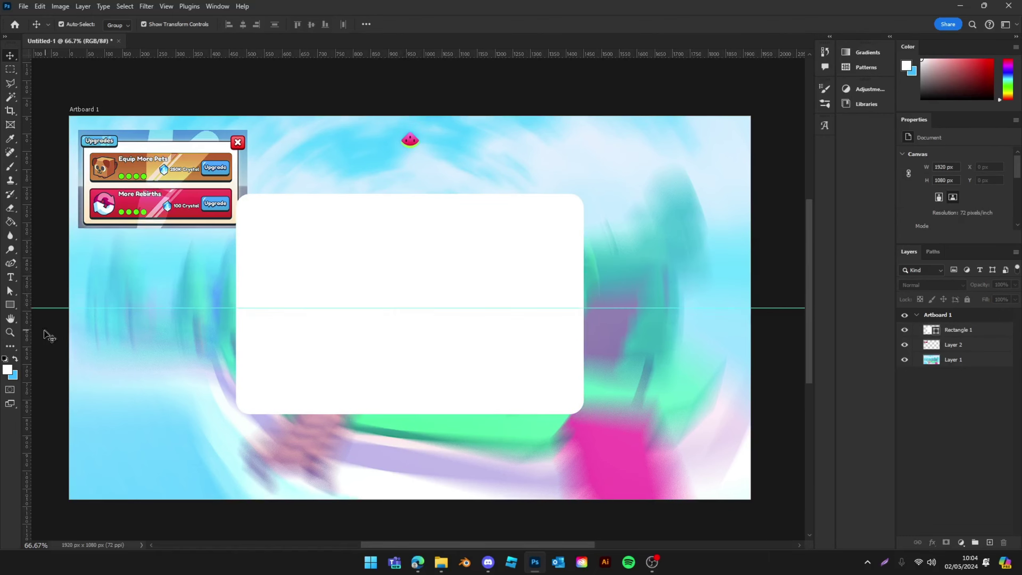
{"action": "left_click_drag", "start_coordinate": [28, 334], "coordinate": [410, 306]}
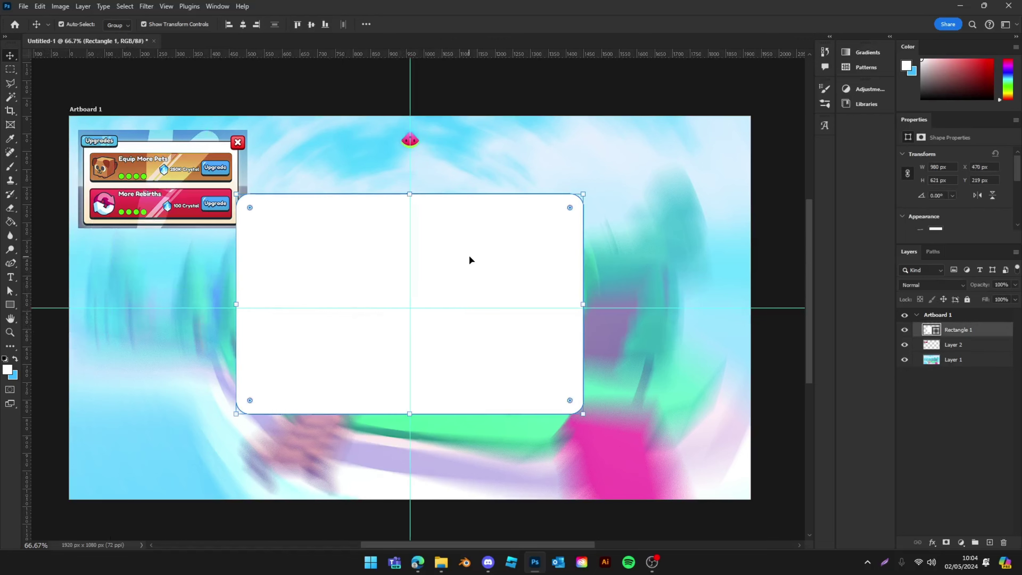
Centre the rectangle vertically on the horizontal guide and reduce its height to about 606 px.
{"action": "left_click_drag", "start_coordinate": [469, 255], "coordinate": [467, 270]}
{"action": "left_click", "coordinate": [668, 303]}
{"action": "left_click", "coordinate": [427, 217]}
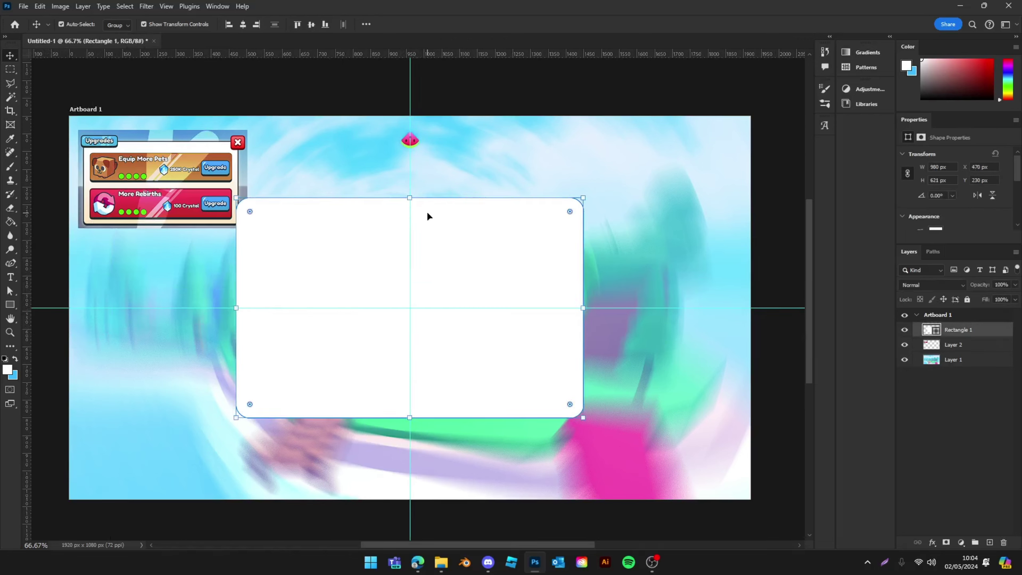
{"action": "left_click_drag", "start_coordinate": [409, 198], "coordinate": [409, 201]}
{"action": "key", "text": "Return"}
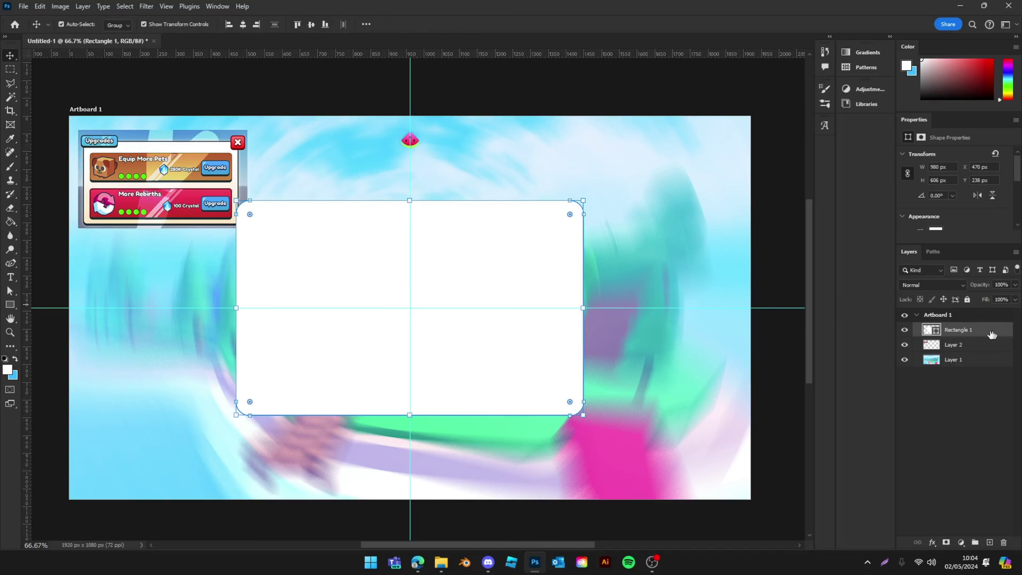
Add a 6 px inside stroke to Rectangle 1 in its layer style.
{"action": "double_click", "coordinate": [930, 327]}
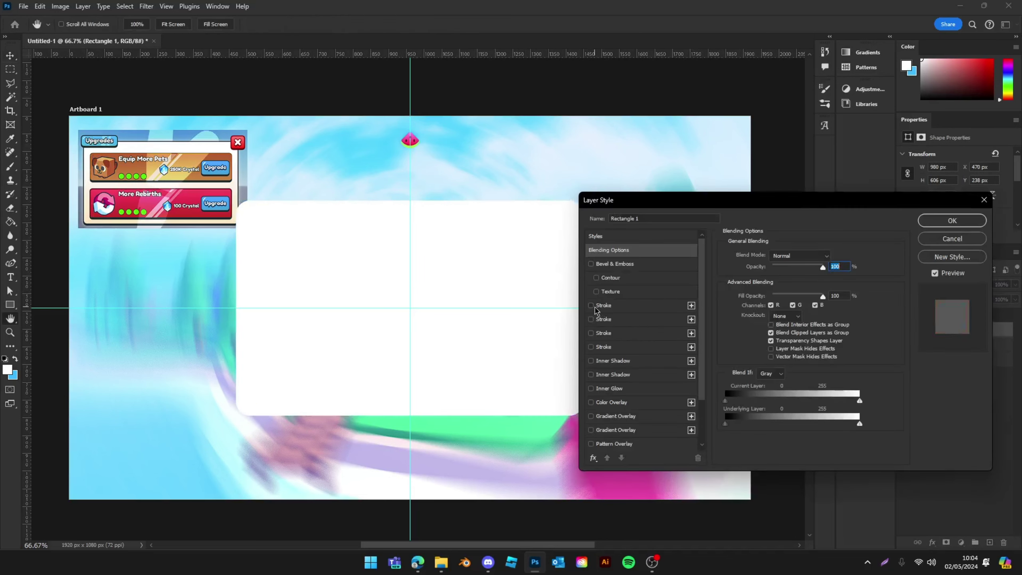
{"action": "left_click", "coordinate": [591, 305]}
{"action": "left_click", "coordinate": [774, 267]}
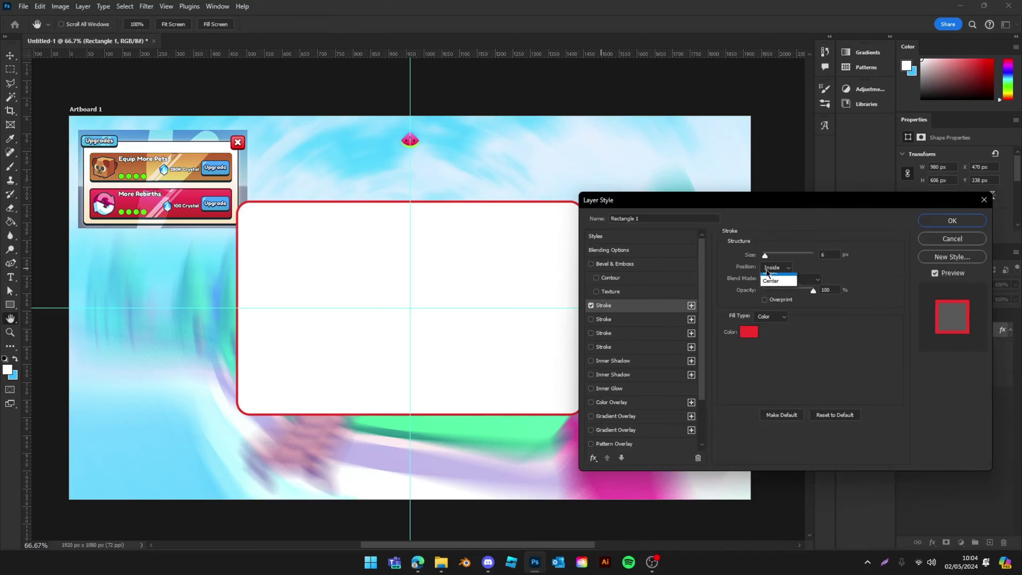
{"action": "left_click", "coordinate": [772, 277]}
{"action": "left_click", "coordinate": [749, 332]}
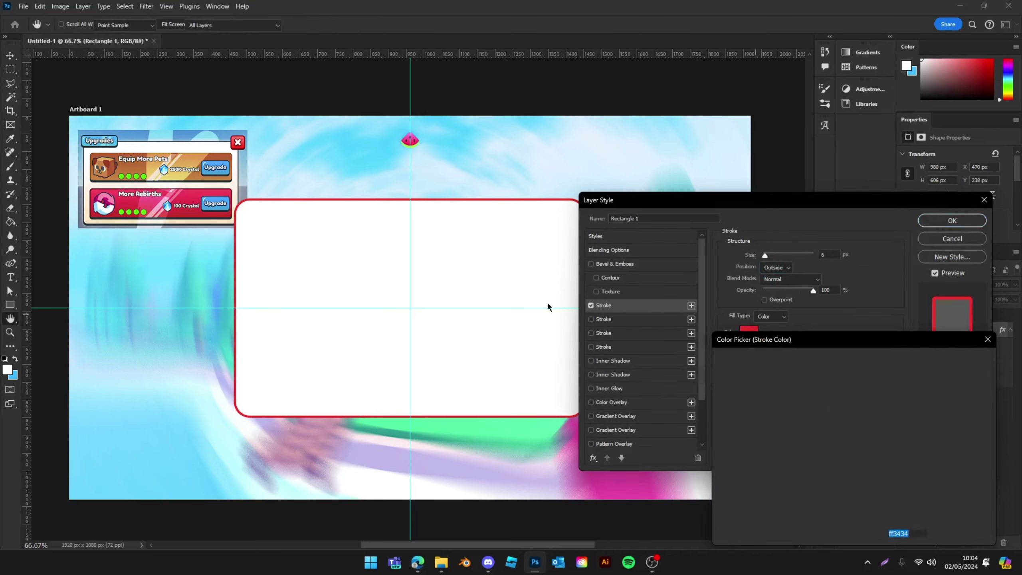
{"action": "left_click", "coordinate": [865, 406]}
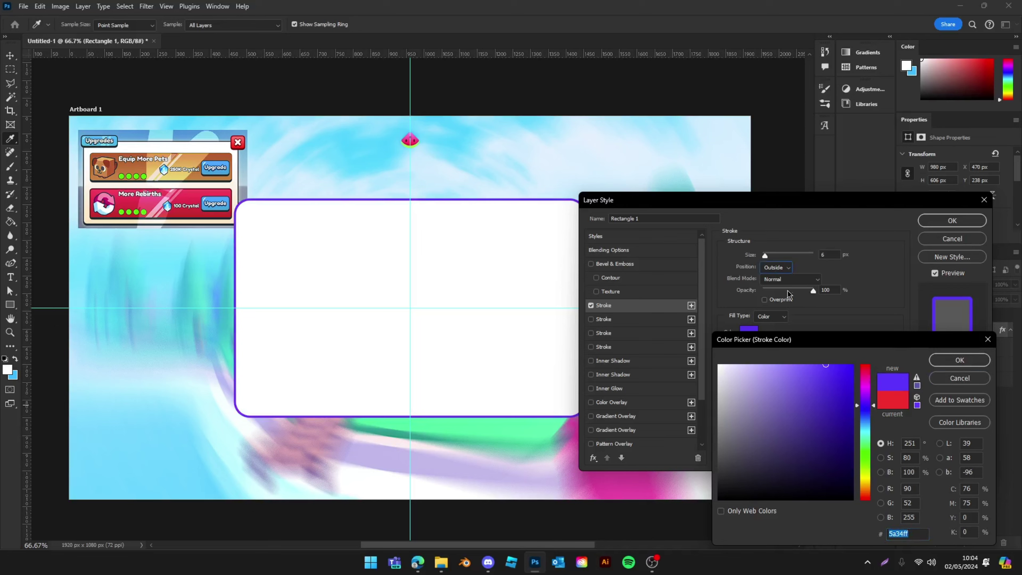
{"action": "left_click", "coordinate": [960, 378]}
{"action": "left_click", "coordinate": [776, 268]}
{"action": "left_click", "coordinate": [775, 282]}
Set the rectangle's stroke colour to the very dark navy 090f1c.
{"action": "left_click", "coordinate": [749, 332]}
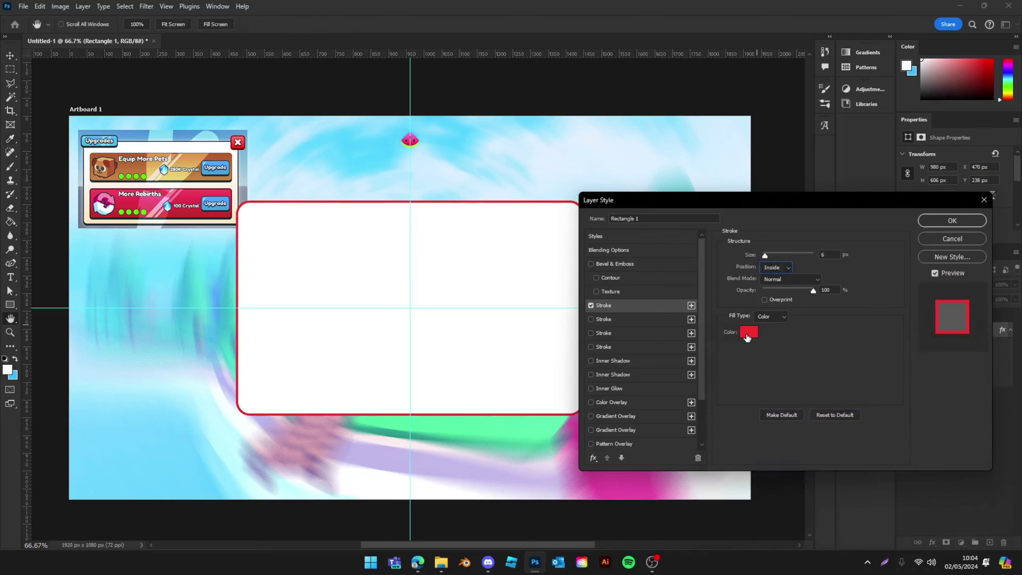
{"action": "left_click", "coordinate": [868, 408]}
{"action": "left_click", "coordinate": [811, 481]}
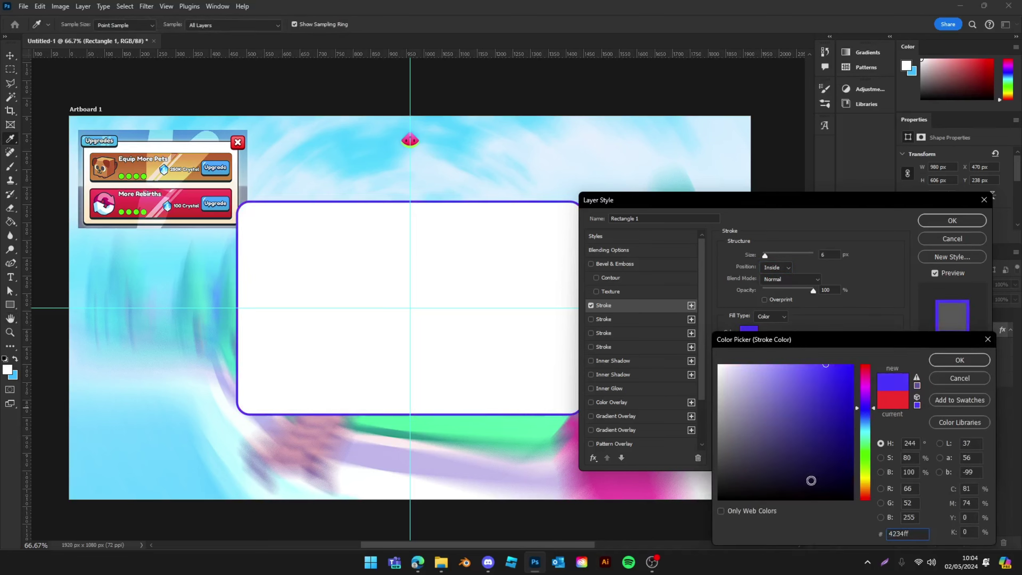
{"action": "left_click", "coordinate": [865, 418]}
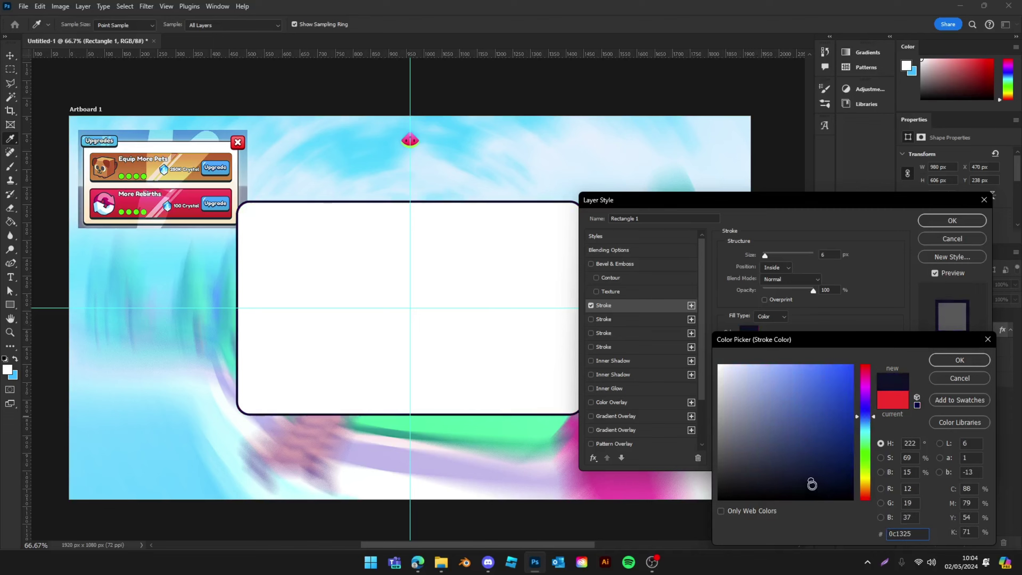
{"action": "left_click", "coordinate": [960, 360]}
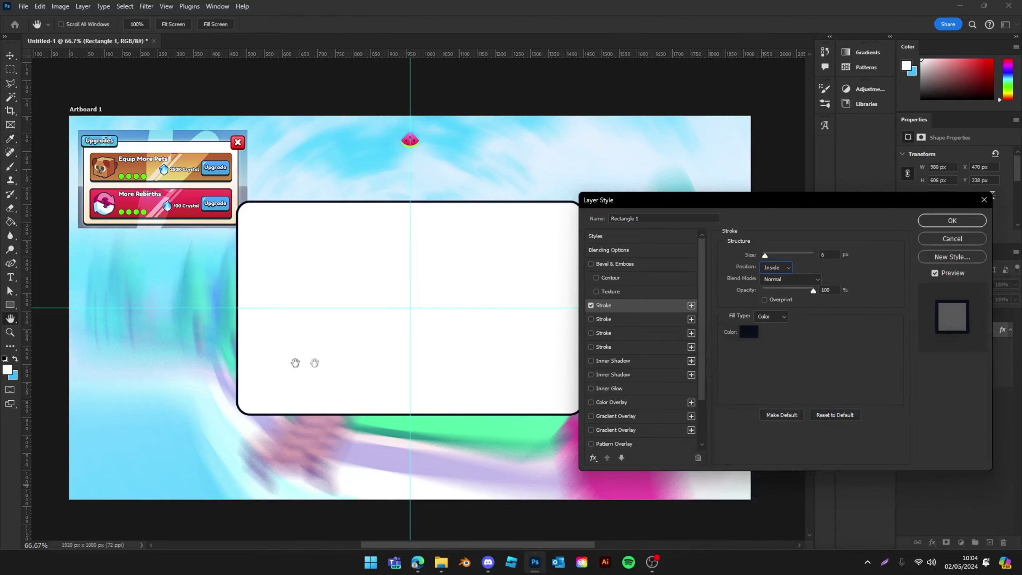
Add a hard drop shadow to the rectangle with Normal blend mode, 9 px distance, 100% spread and 0 px size.
{"action": "scroll", "coordinate": [640, 423], "scroll_direction": "down", "scroll_amount": 3}
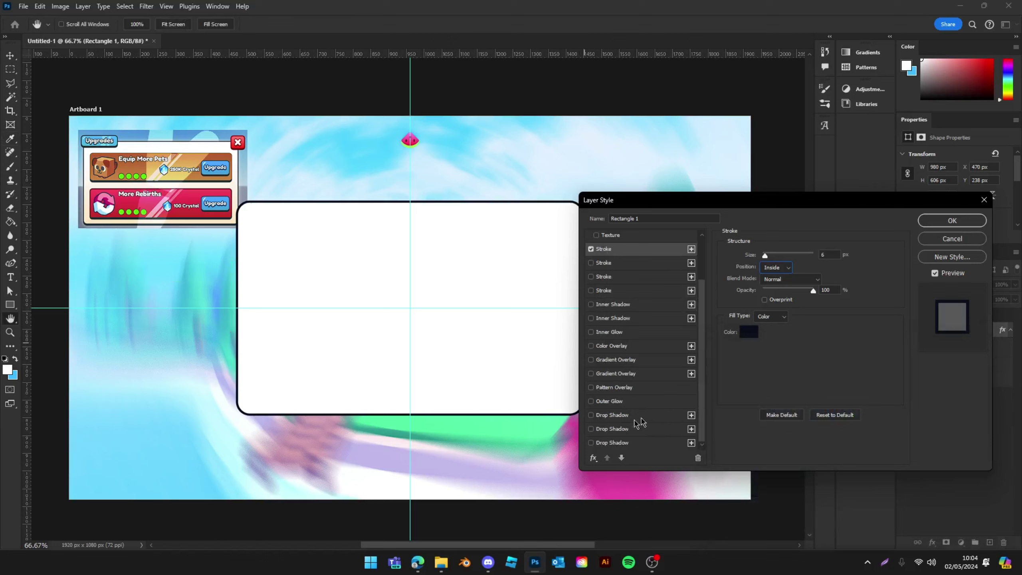
{"action": "left_click", "coordinate": [592, 429]}
{"action": "left_click", "coordinate": [591, 430]}
{"action": "left_click", "coordinate": [591, 444]}
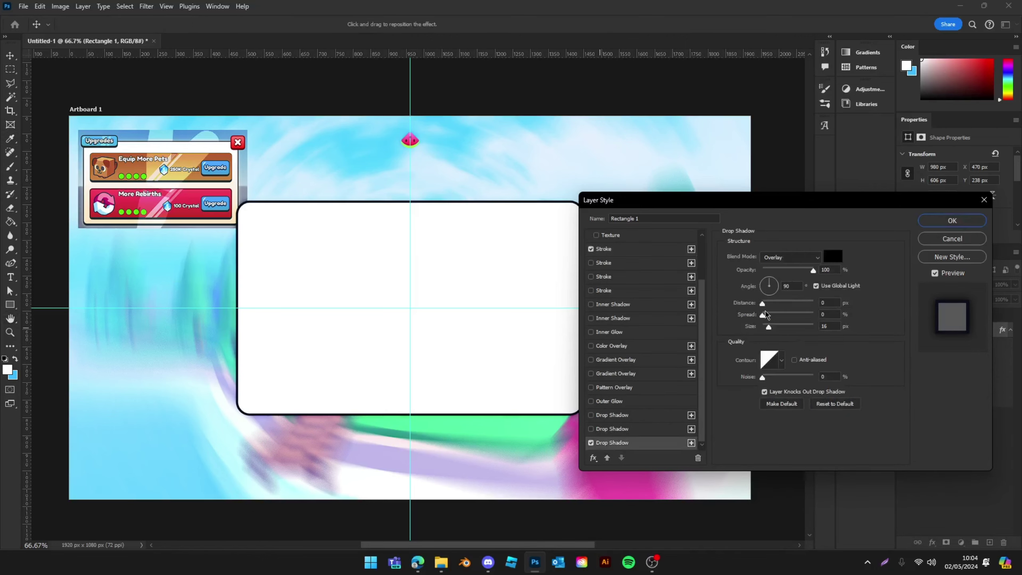
{"action": "mouse_move", "coordinate": [763, 315]}
{"action": "left_mouse_down"}
{"action": "mouse_move", "coordinate": [813, 315]}
{"action": "mouse_move", "coordinate": [763, 326]}
{"action": "left_mouse_up"}
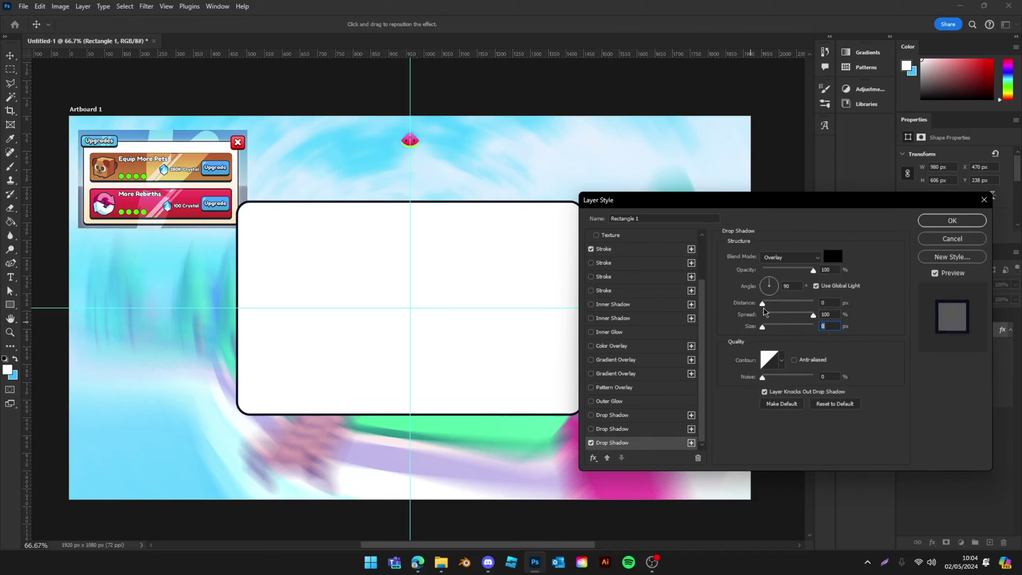
{"action": "left_click", "coordinate": [791, 259]}
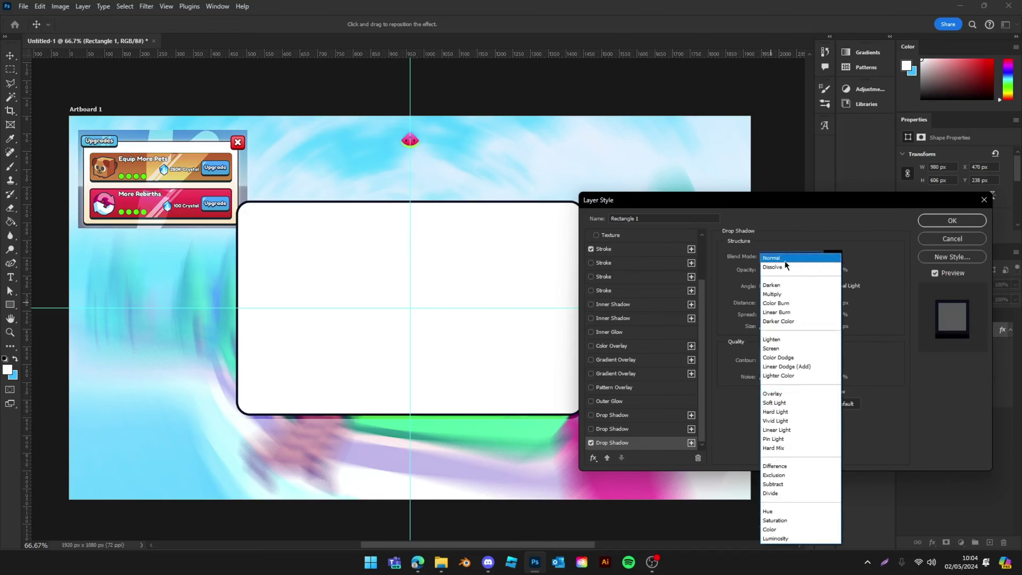
{"action": "left_click", "coordinate": [785, 261]}
{"action": "left_click", "coordinate": [832, 256]}
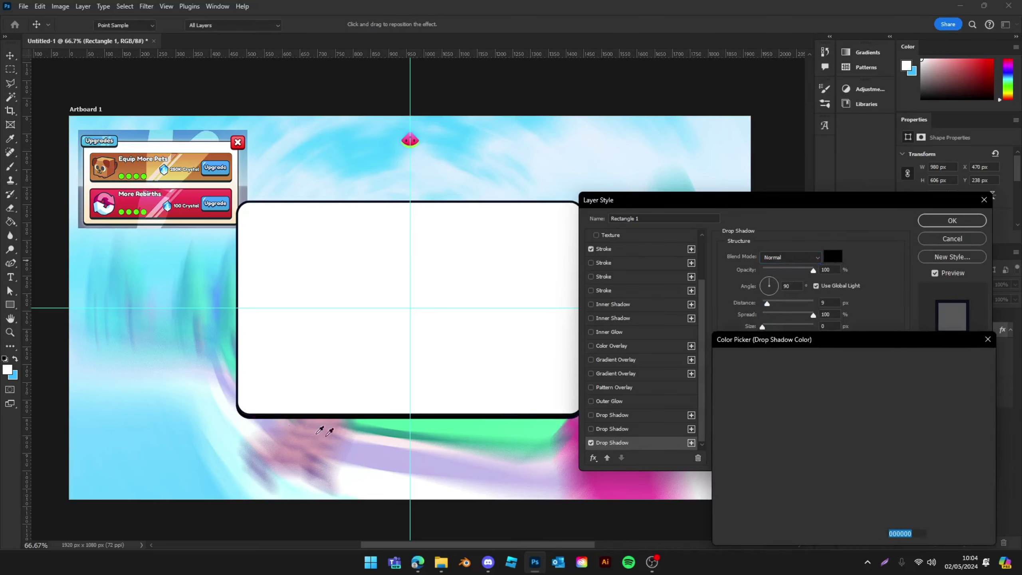
{"action": "left_click", "coordinate": [243, 412]}
{"action": "key", "text": "BackSpace"}
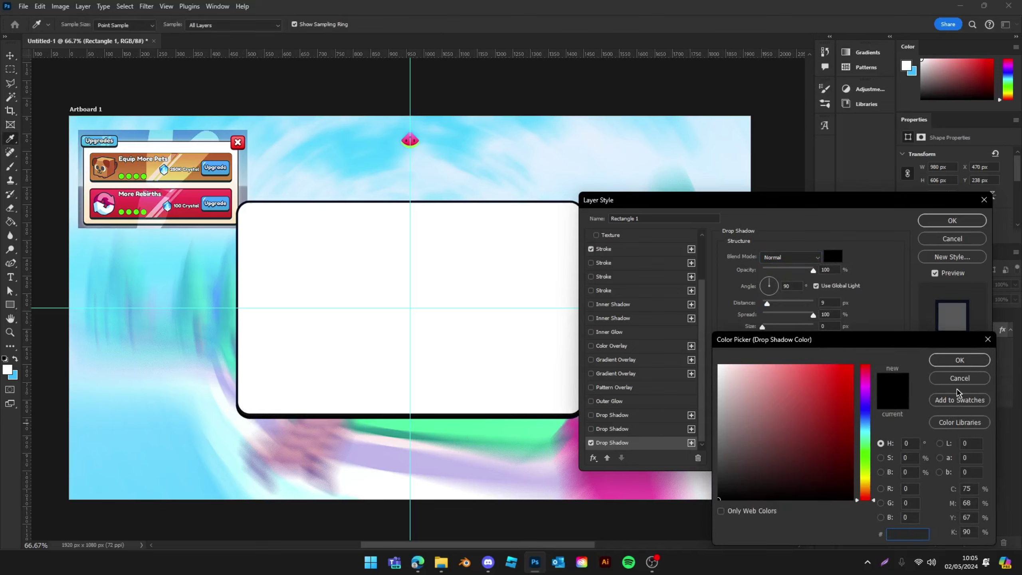
{"action": "left_click", "coordinate": [960, 378]}
Change the rectangle's stroke colour to a slightly lighter dark navy.
{"action": "left_click", "coordinate": [613, 251]}
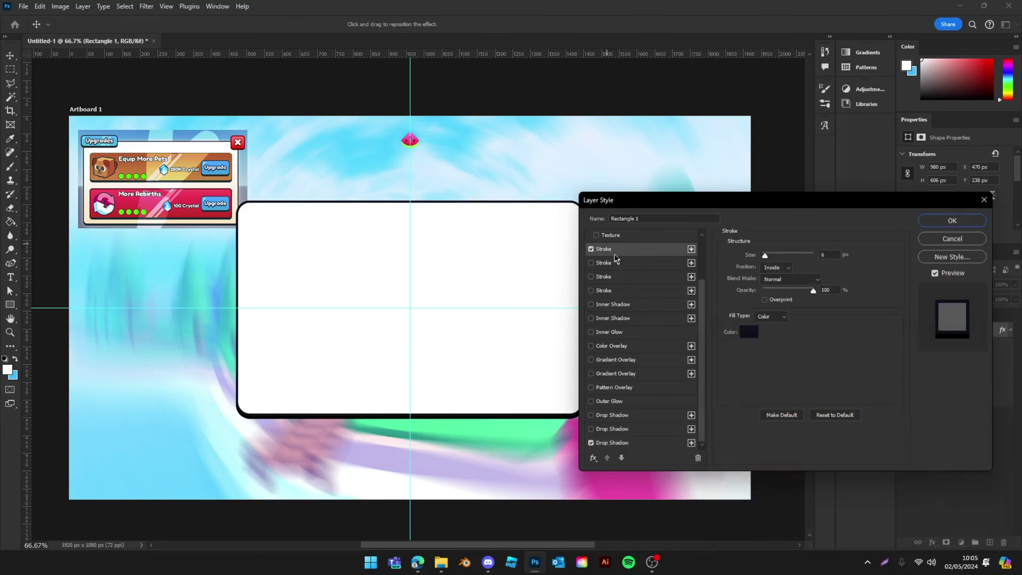
{"action": "left_click", "coordinate": [749, 332]}
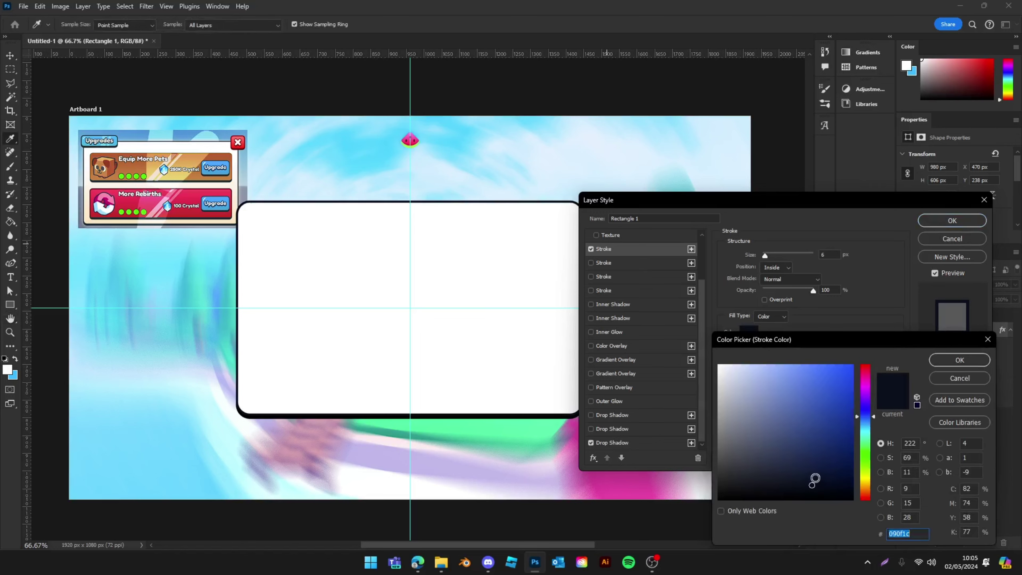
{"action": "left_click", "coordinate": [815, 478]}
{"action": "left_click", "coordinate": [960, 360]}
Recolour the drop shadow to dark navy, set its distance to 8 px and apply the layer style.
{"action": "left_click", "coordinate": [630, 442]}
{"action": "left_click", "coordinate": [833, 256]}
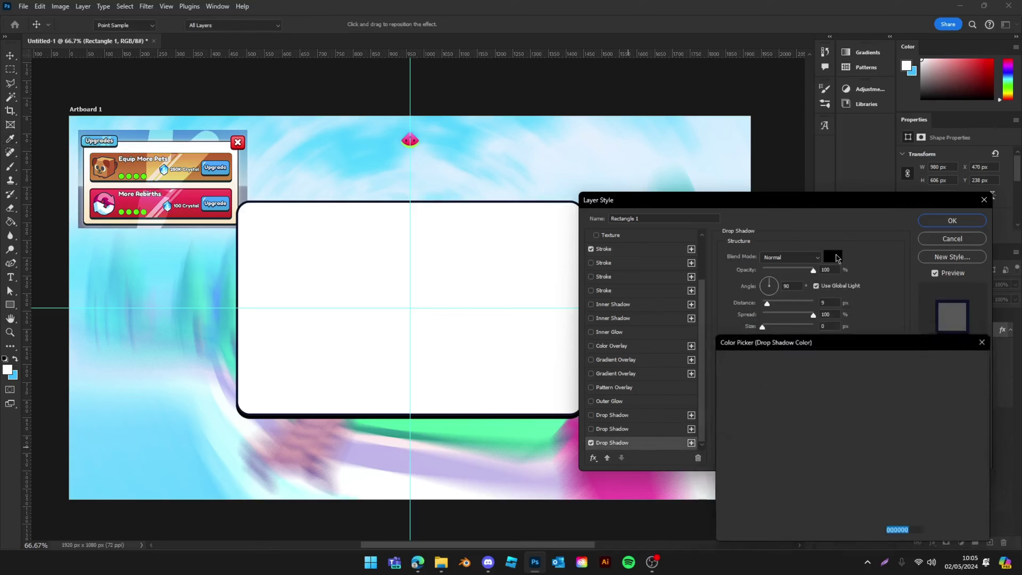
{"action": "left_click", "coordinate": [816, 478]}
{"action": "left_click", "coordinate": [960, 360]}
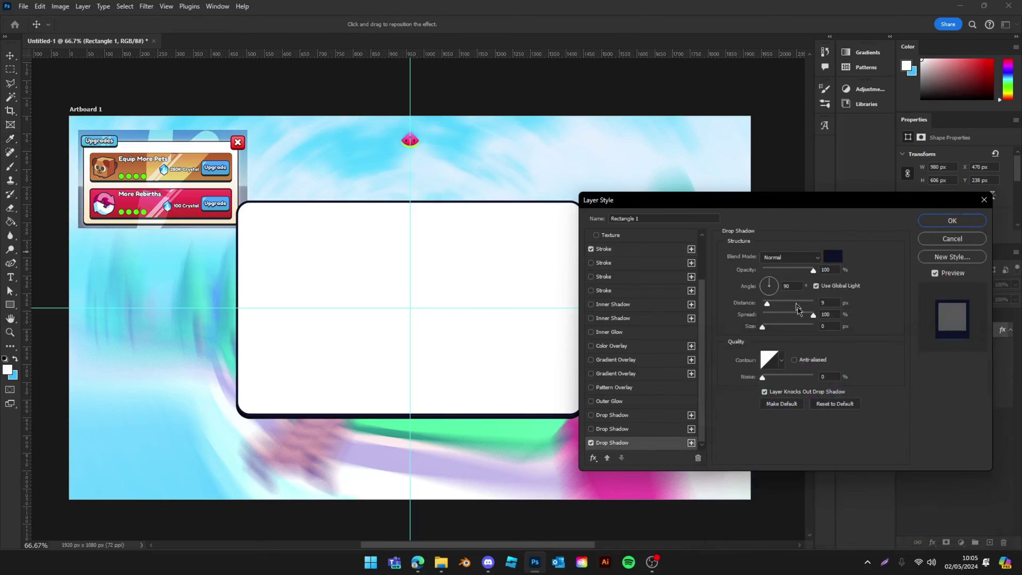
{"action": "left_click_drag", "start_coordinate": [767, 304], "coordinate": [767, 309]}
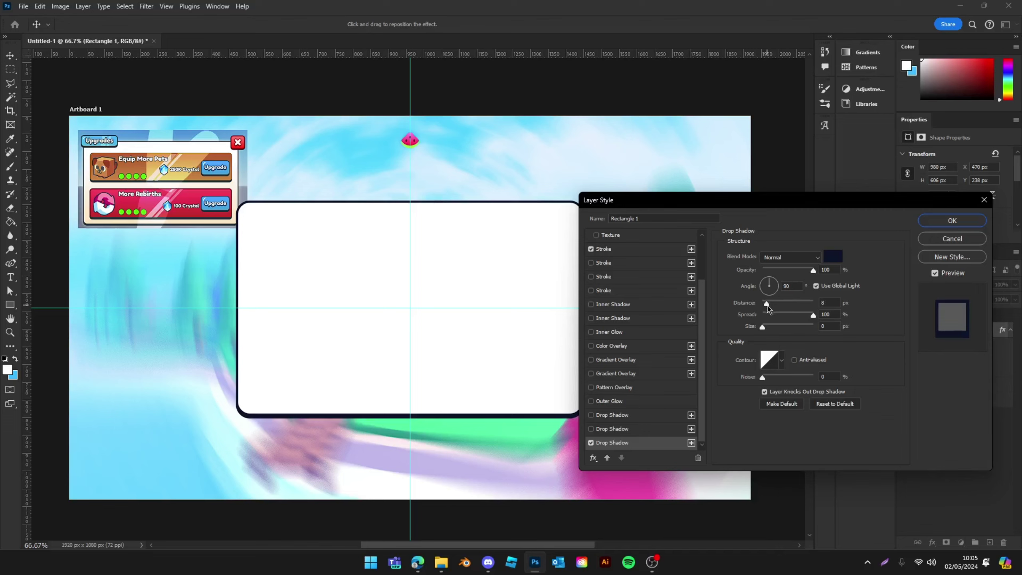
{"action": "left_click", "coordinate": [941, 224]}
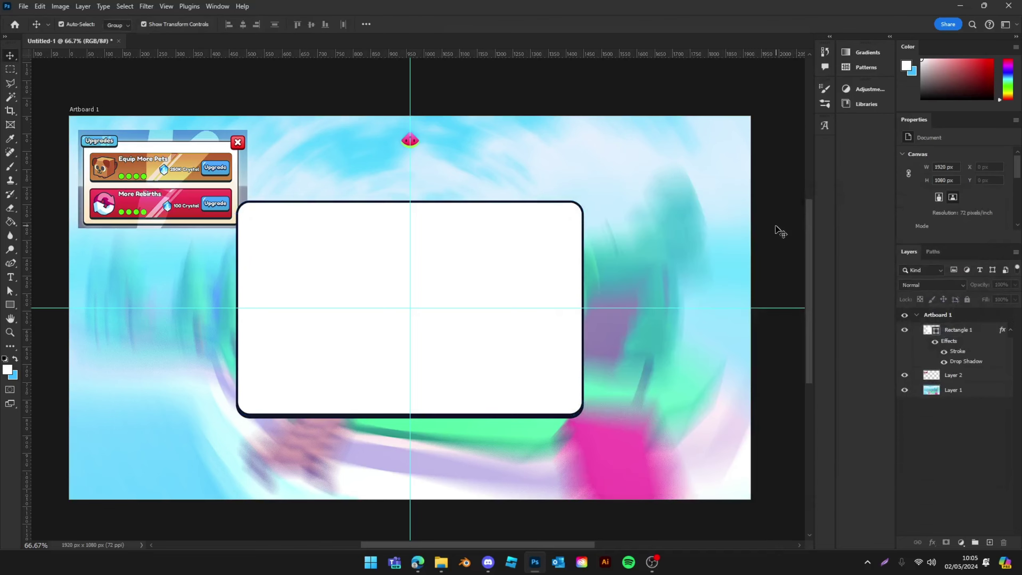
Shrink the rectangle symmetrically about its centre to about 962 × 558 px.
{"action": "left_click", "coordinate": [410, 227]}
{"action": "left_click_drag", "start_coordinate": [417, 204], "coordinate": [417, 213]}
{"action": "mouse_move", "coordinate": [582, 318]}
{"action": "left_mouse_down"}
{"action": "mouse_move", "coordinate": [583, 308]}
{"action": "mouse_move", "coordinate": [569, 308]}
{"action": "mouse_move", "coordinate": [584, 308]}
{"action": "left_mouse_up"}
{"action": "key", "text": "Return"}
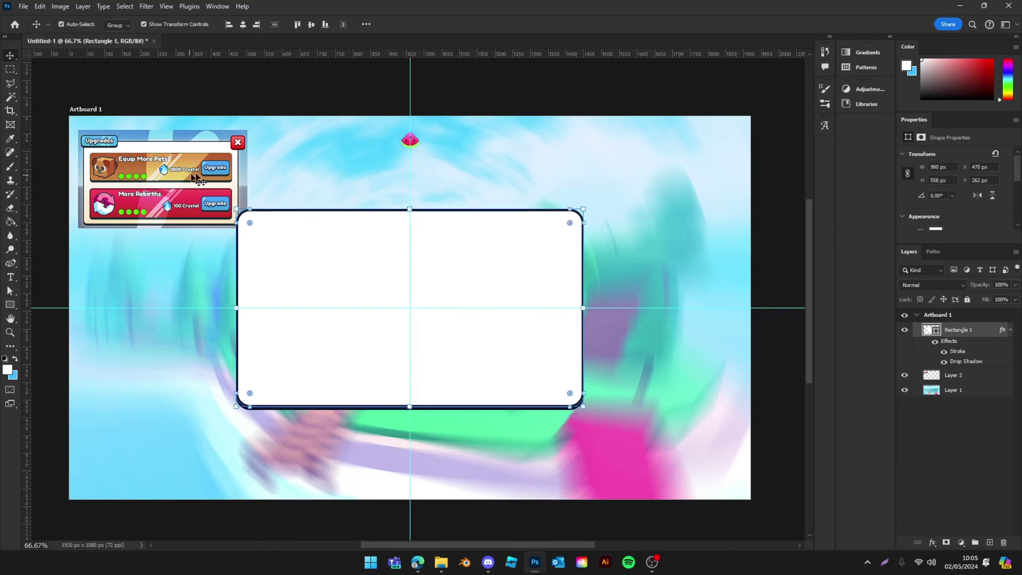
{"action": "key", "text": "ctrl+t"}
{"action": "left_click_drag", "start_coordinate": [236, 308], "coordinate": [250, 304]}
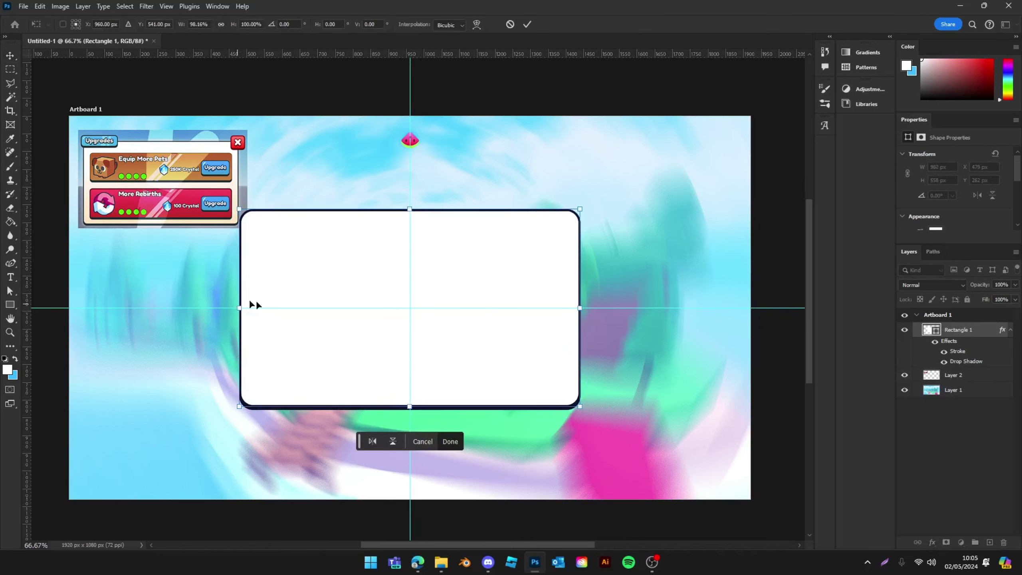
{"action": "key", "text": "Return"}
Add a gradient overlay to the large rectangle, changing the gradient's dark stop to light blue against white.
{"action": "double_click", "coordinate": [974, 329]}
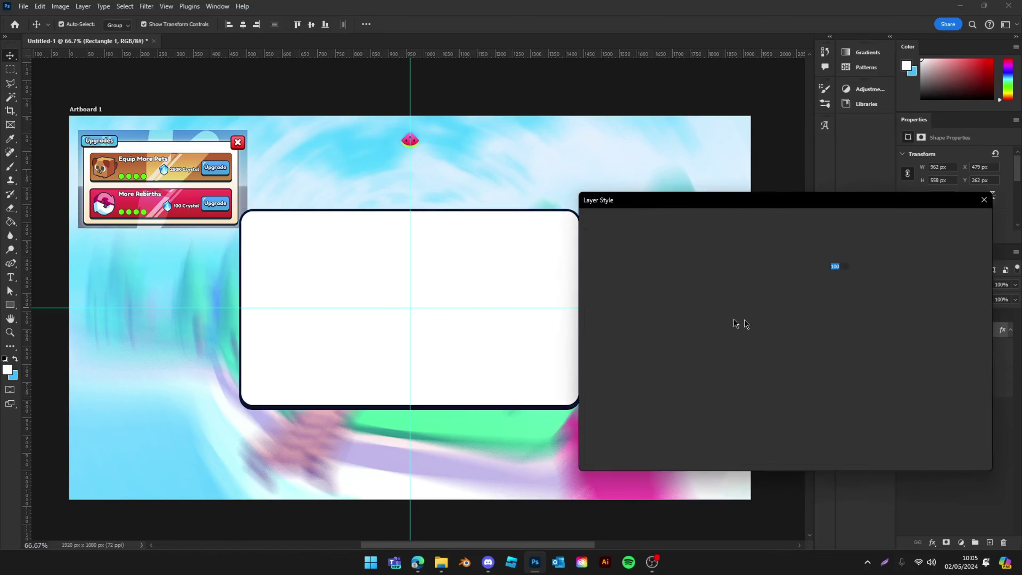
{"action": "left_click", "coordinate": [616, 416]}
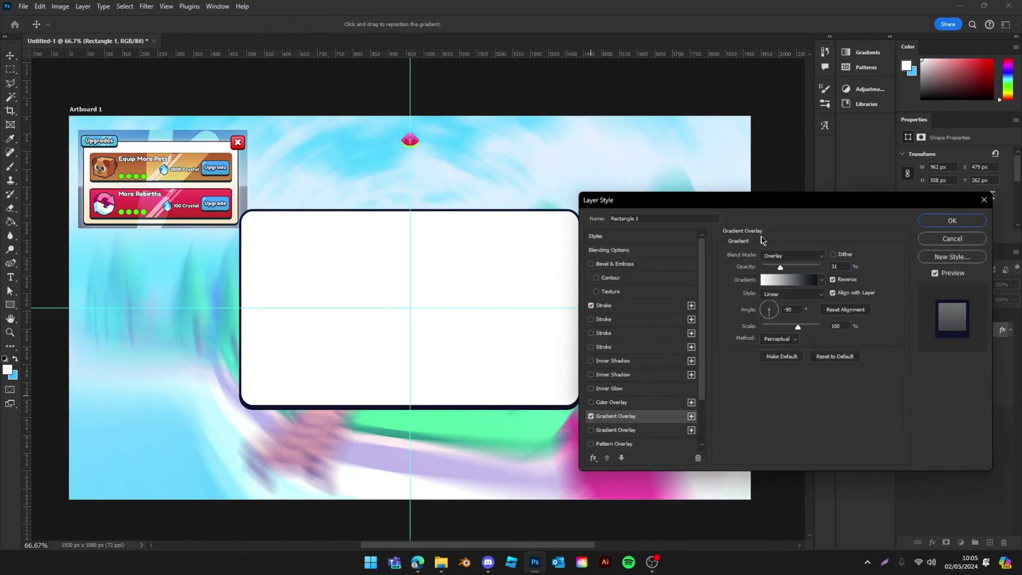
{"action": "left_click", "coordinate": [810, 282]}
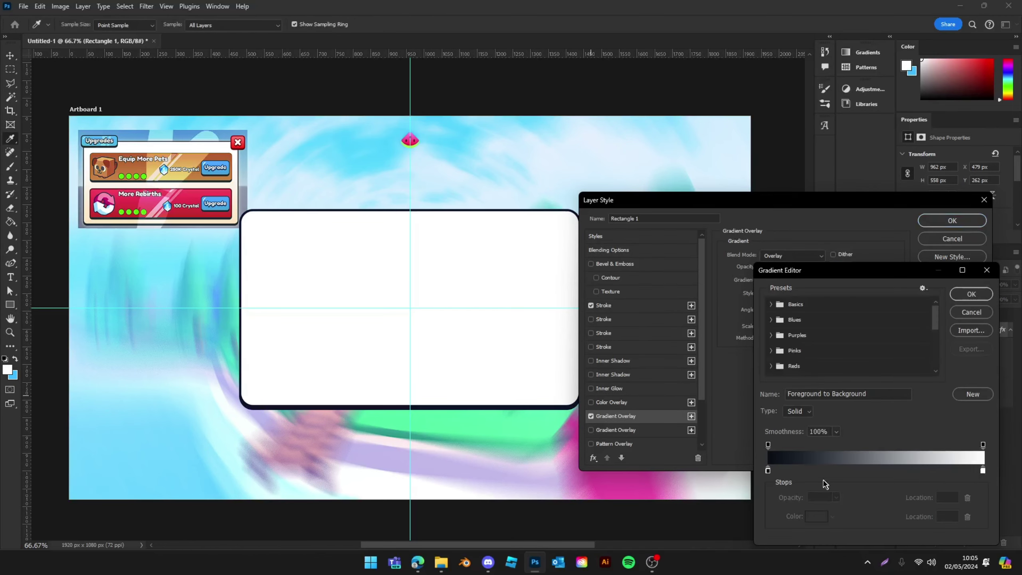
{"action": "double_click", "coordinate": [768, 470]}
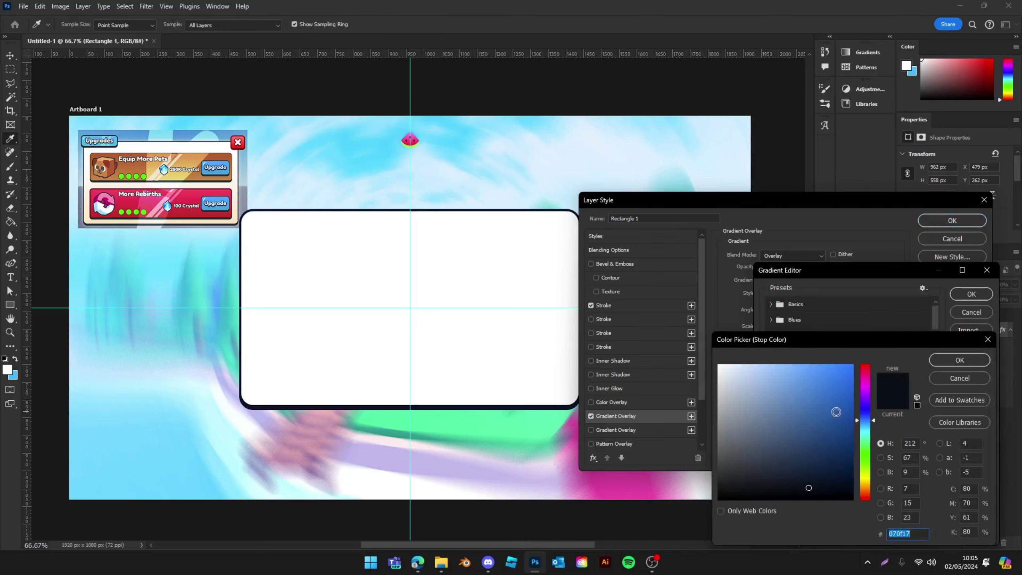
{"action": "left_click_drag", "start_coordinate": [797, 393], "coordinate": [794, 310]}
{"action": "left_click_drag", "start_coordinate": [800, 371], "coordinate": [781, 333]}
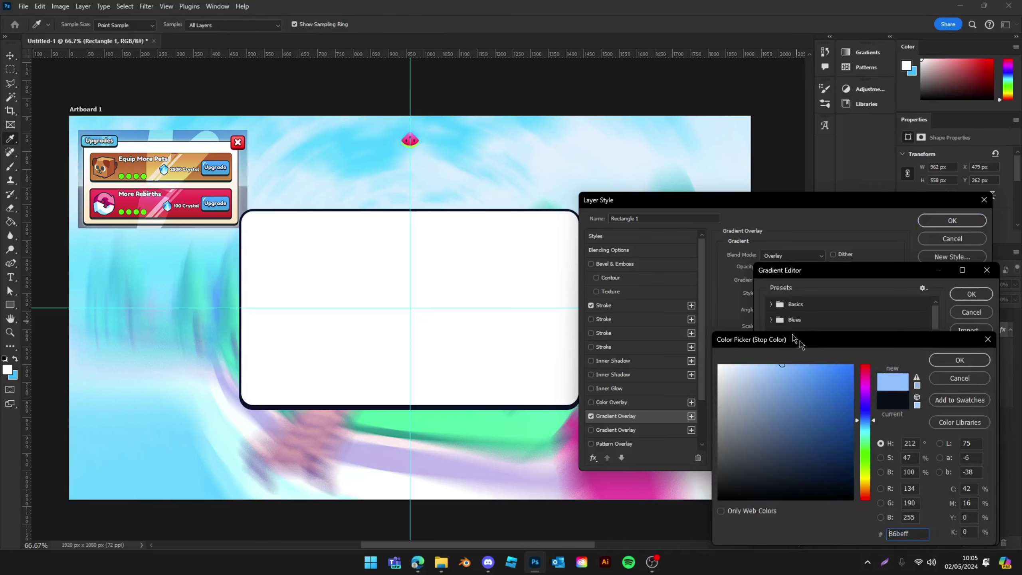
{"action": "left_click", "coordinate": [869, 428]}
{"action": "left_click", "coordinate": [960, 360]}
{"action": "left_click", "coordinate": [971, 294]}
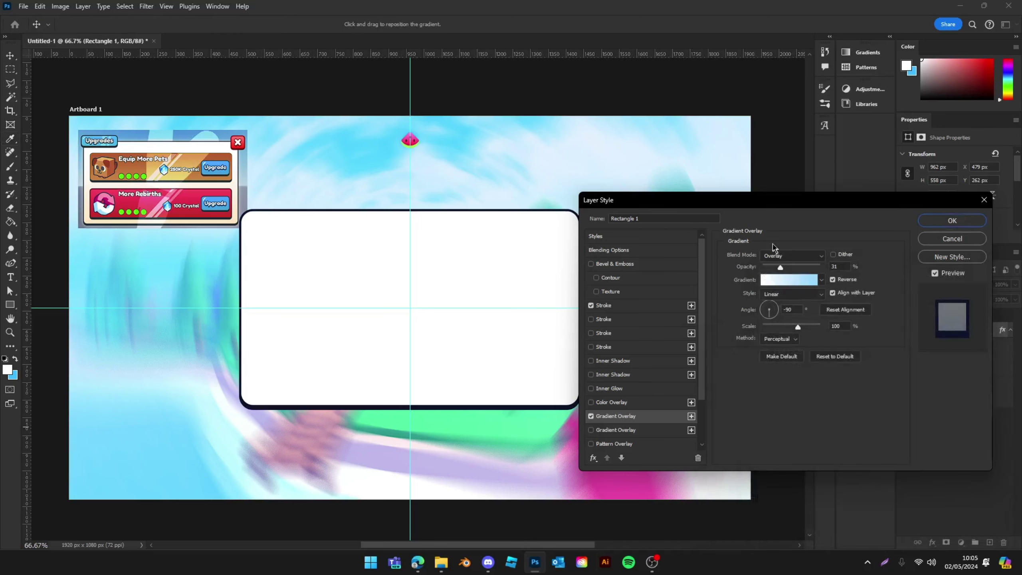
Switch the gradient overlay's blend mode to Normal and lower its opacity to 26%.
{"action": "left_click", "coordinate": [776, 255]}
{"action": "left_click", "coordinate": [771, 258]}
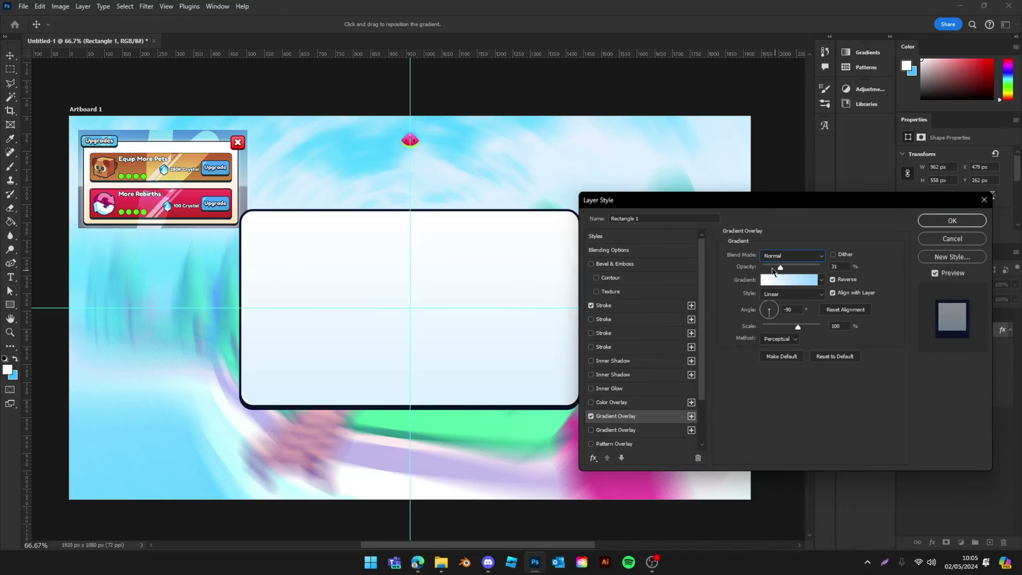
{"action": "left_click_drag", "start_coordinate": [780, 267], "coordinate": [777, 269]}
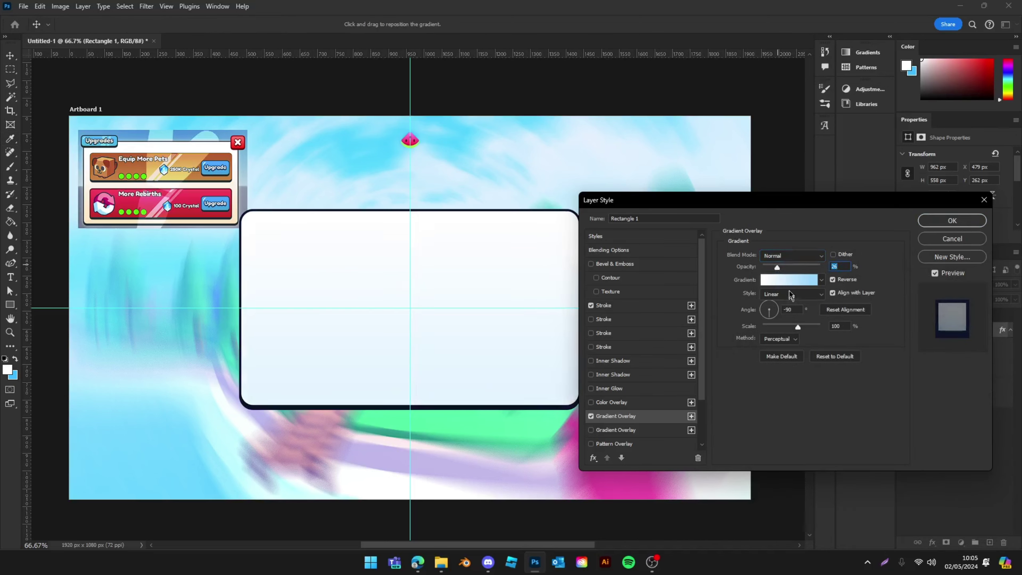
Recolour the gradient's blue stop to cyan #00d2ff, set the overlay opacity to 17% and apply the layer style.
{"action": "left_click", "coordinate": [788, 279]}
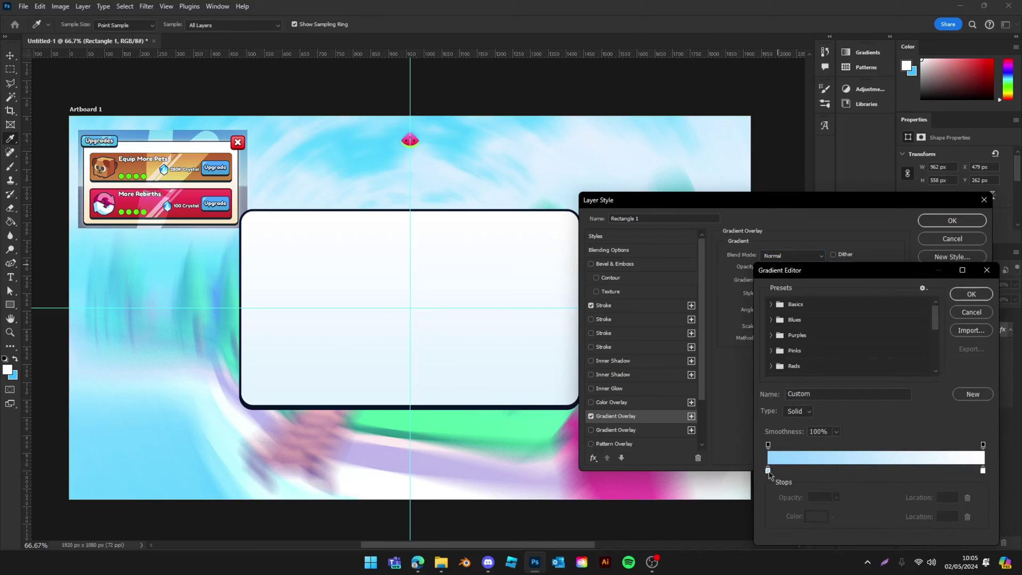
{"action": "left_click", "coordinate": [768, 471]}
{"action": "left_click", "coordinate": [816, 516]}
{"action": "mouse_move", "coordinate": [865, 423]}
{"action": "left_mouse_down"}
{"action": "mouse_move", "coordinate": [865, 442]}
{"action": "mouse_move", "coordinate": [872, 429]}
{"action": "left_mouse_up"}
{"action": "left_click", "coordinate": [967, 359]}
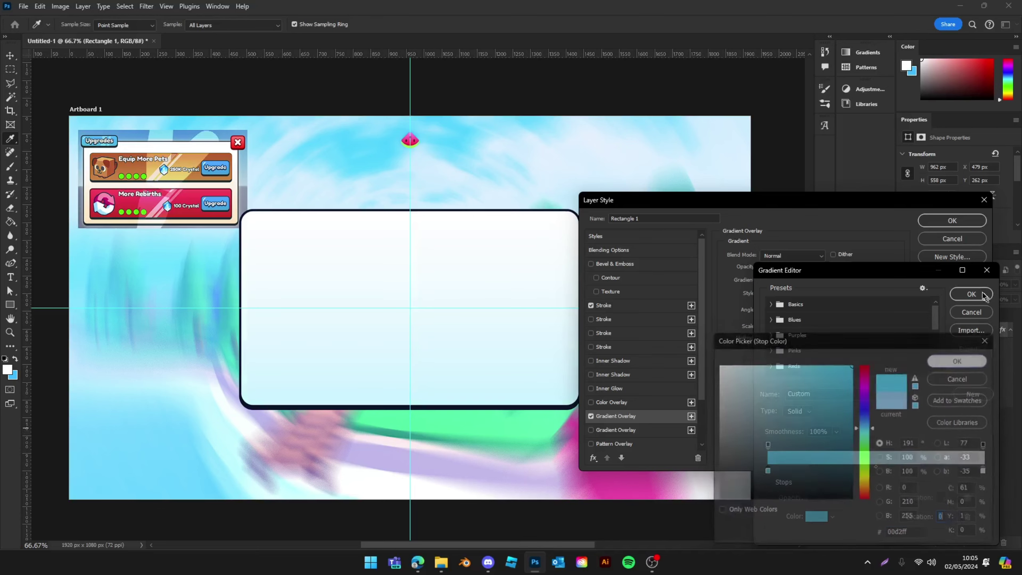
{"action": "left_click", "coordinate": [971, 294]}
{"action": "left_click_drag", "start_coordinate": [779, 274], "coordinate": [773, 270]}
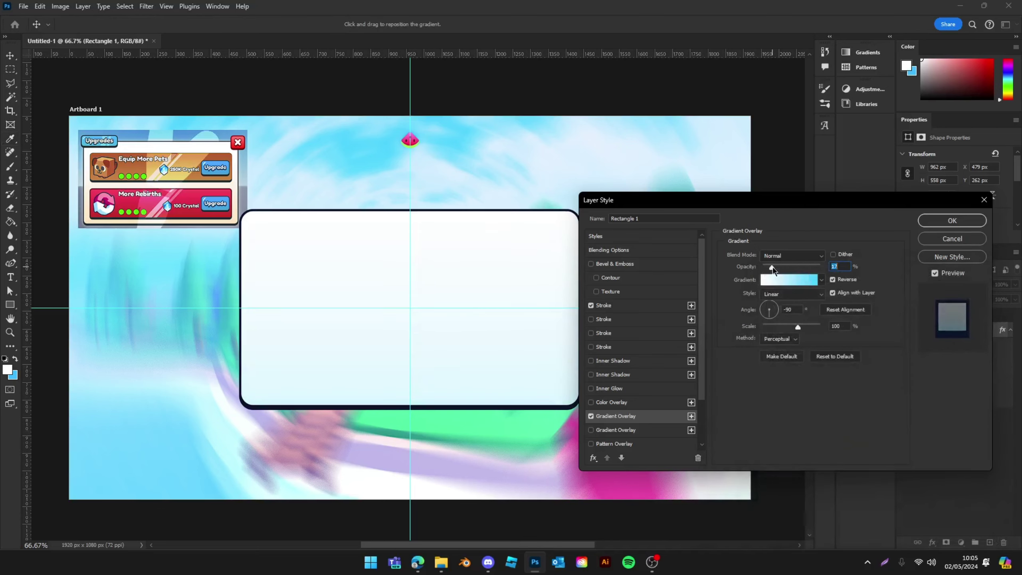
{"action": "left_click", "coordinate": [952, 221]}
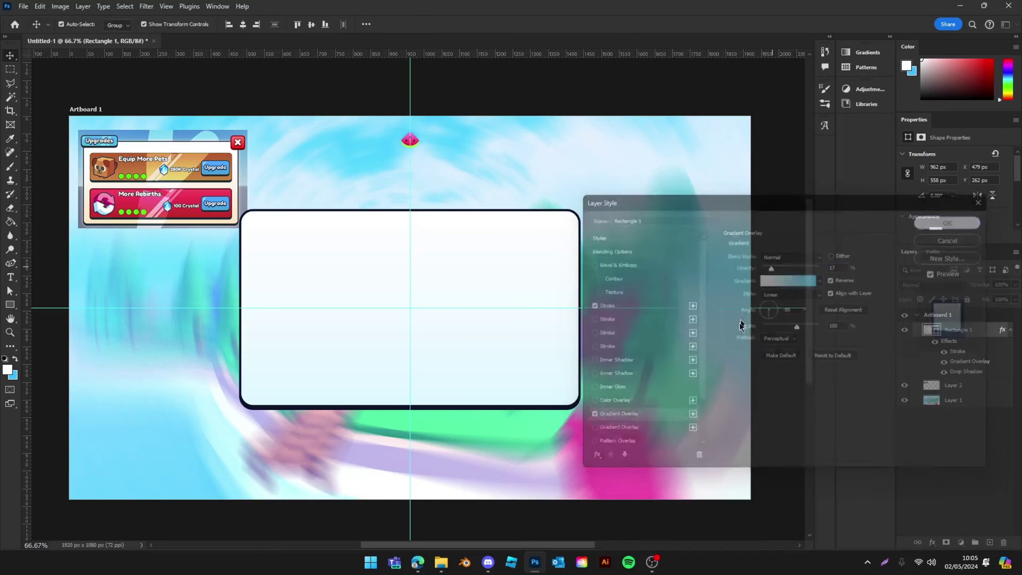
Narrow the large rectangle symmetrically about its centre to about 929 × 558 px.
{"action": "left_click_drag", "start_coordinate": [579, 308], "coordinate": [574, 308]}
{"action": "key", "text": "Return"}
{"action": "left_click", "coordinate": [783, 436]}
Inspect the panel's overall look against the background at different magnifications.
{"action": "key", "text": "ctrl+minus"}
{"action": "key", "text": "ctrl+minus"}
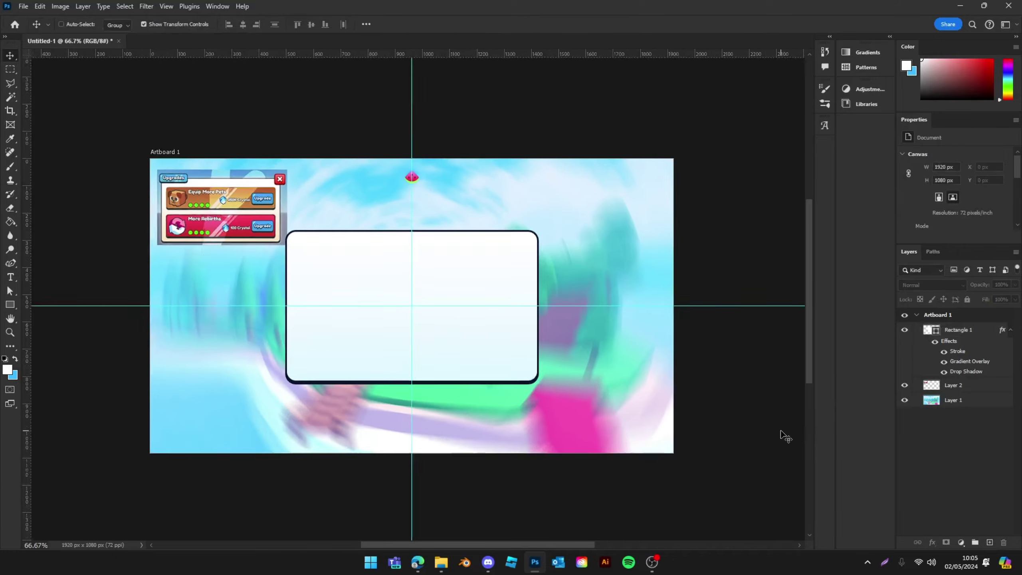
{"action": "key", "text": "ctrl+plus"}
{"action": "key", "text": "ctrl+plus"}
{"action": "key", "text": "ctrl+plus"}
{"action": "key", "text": "ctrl+plus"}
{"action": "key", "text": "ctrl+semicolon"}
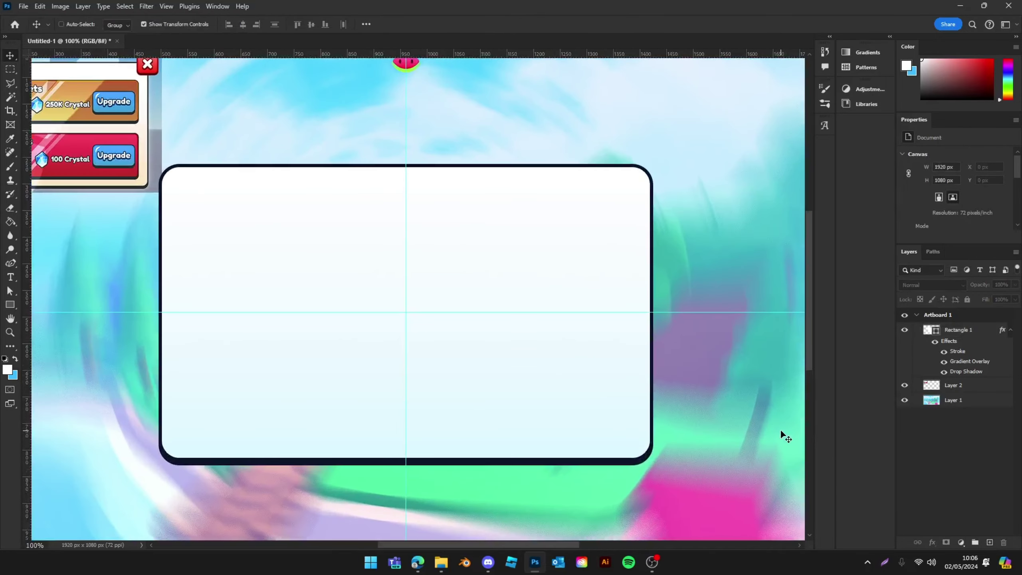
{"action": "key", "text": "ctrl+minus"}
Hide the gradient overlay on the large rectangle and collapse its effects list.
{"action": "left_click", "coordinate": [532, 261]}
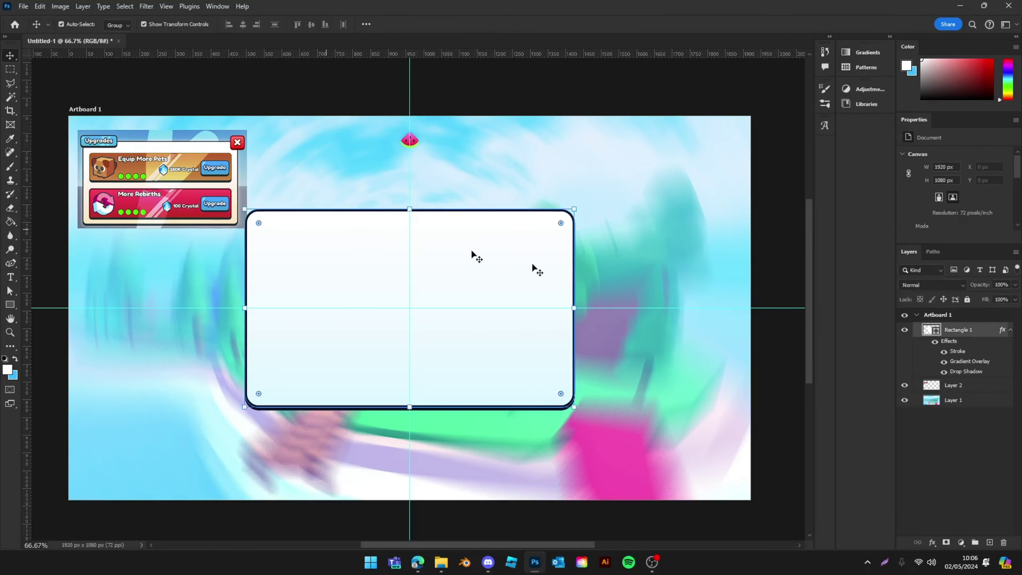
{"action": "left_click", "coordinate": [943, 363]}
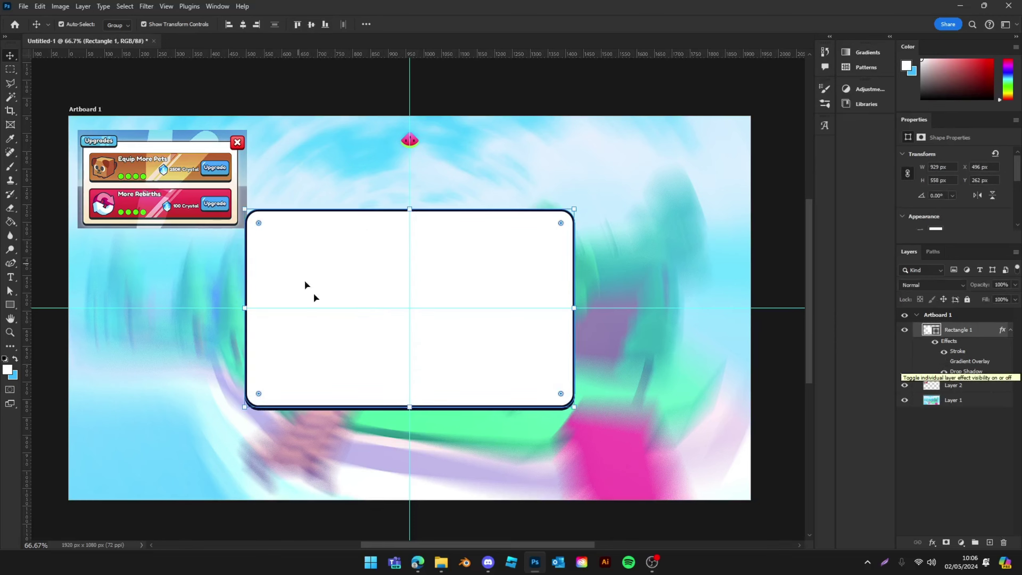
{"action": "left_click", "coordinate": [1010, 330]}
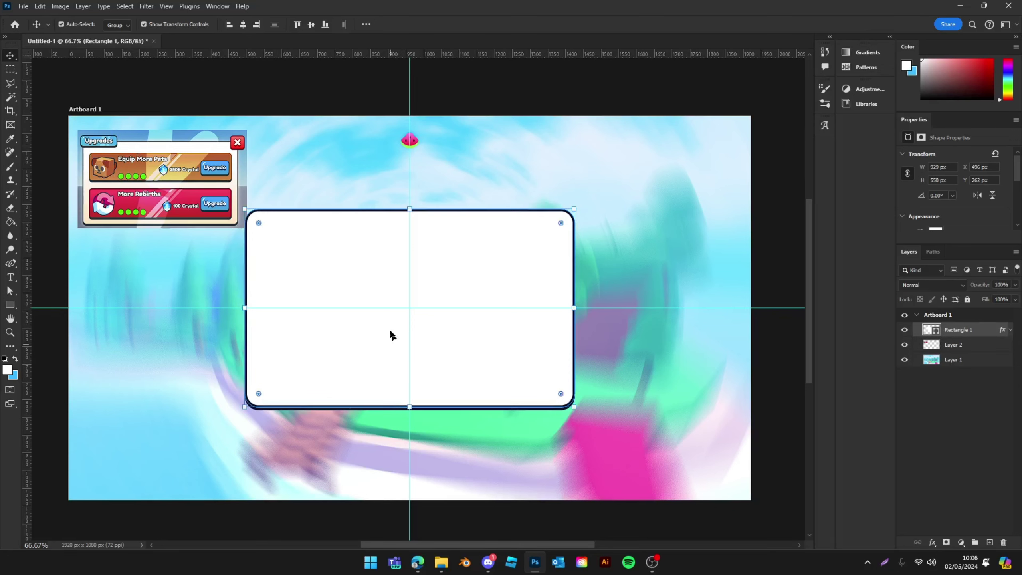
Duplicate the rectangle, shrink the copy to about 406 × 130 px and place it overlapping the panel's upper-left corner.
{"action": "key", "text": "ctrl+j"}
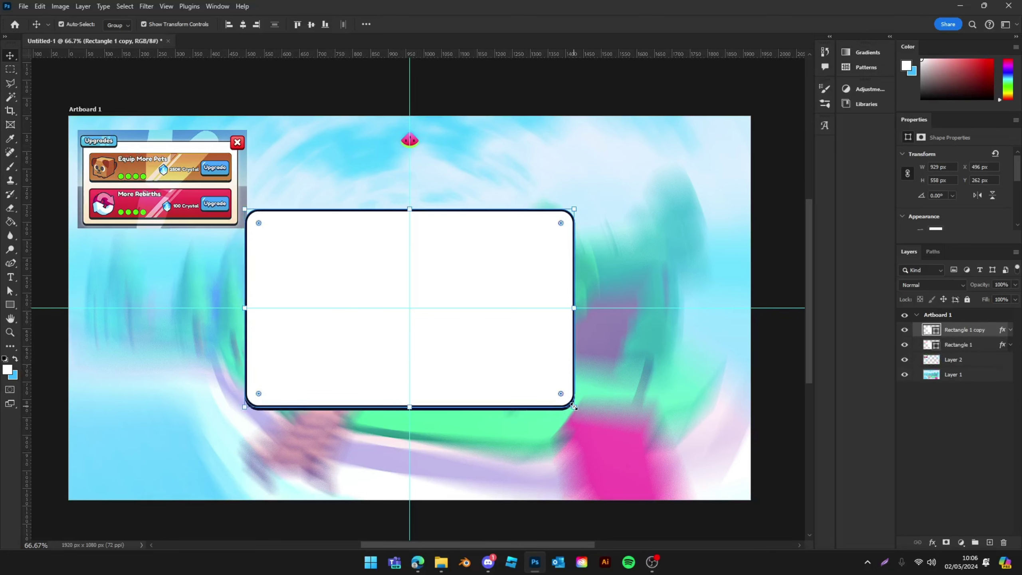
{"action": "left_click_drag", "start_coordinate": [574, 406], "coordinate": [387, 254]}
{"action": "key", "text": "Return"}
{"action": "mouse_move", "coordinate": [307, 230]}
{"action": "left_mouse_down"}
{"action": "mouse_move", "coordinate": [312, 209]}
{"action": "mouse_move", "coordinate": [293, 217]}
{"action": "left_mouse_up"}
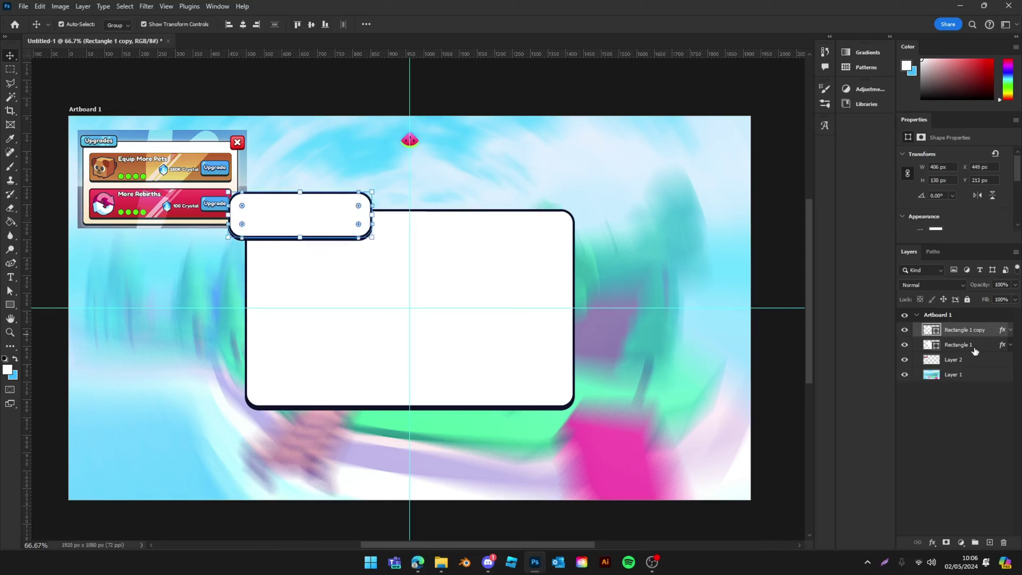
Change the small header rectangle's fill colour to cyan #00d8ff.
{"action": "double_click", "coordinate": [932, 331]}
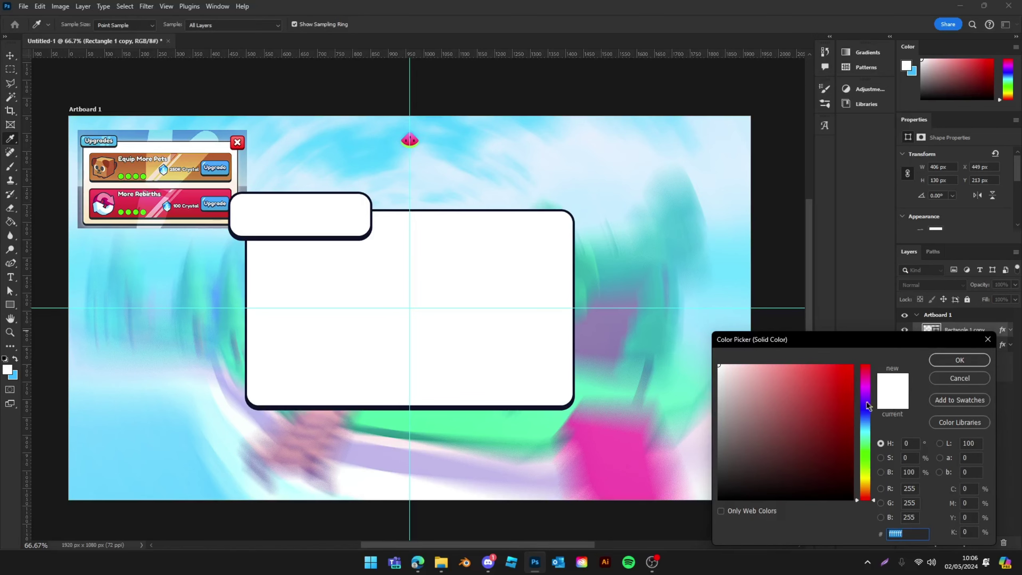
{"action": "mouse_move", "coordinate": [868, 404]}
{"action": "left_mouse_down"}
{"action": "mouse_move", "coordinate": [865, 428]}
{"action": "mouse_move", "coordinate": [897, 319]}
{"action": "left_mouse_up"}
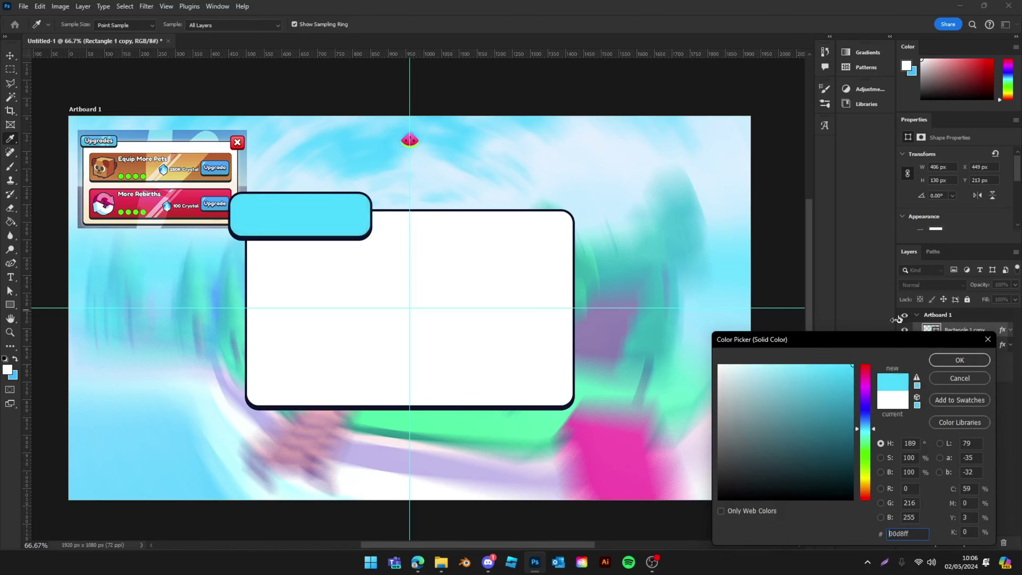
{"action": "left_click", "coordinate": [988, 364]}
Enable the header's gradient overlay, reset it to default, lower its opacity to 57% and reverse the gradient.
{"action": "double_click", "coordinate": [1002, 330]}
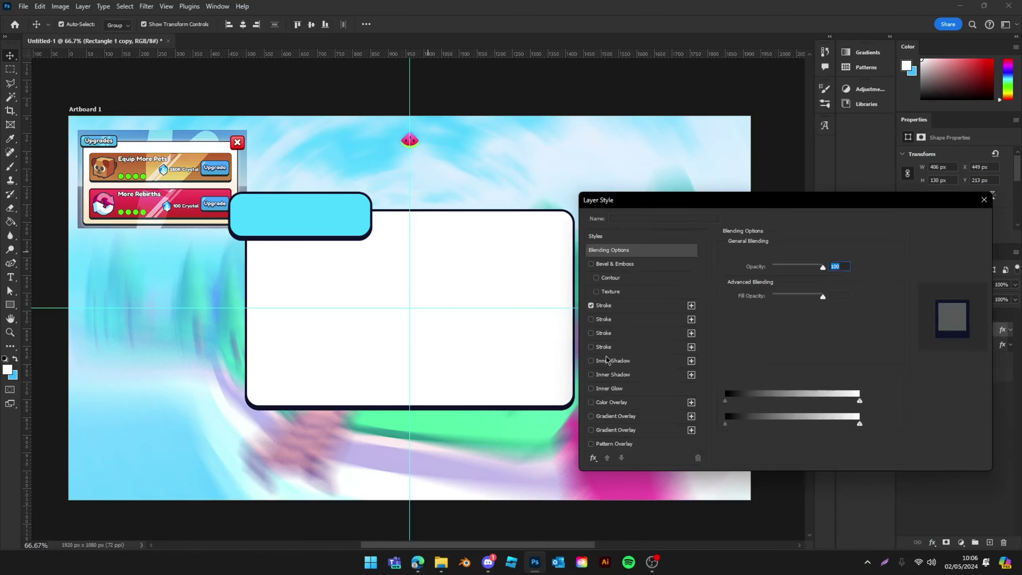
{"action": "left_click", "coordinate": [616, 416]}
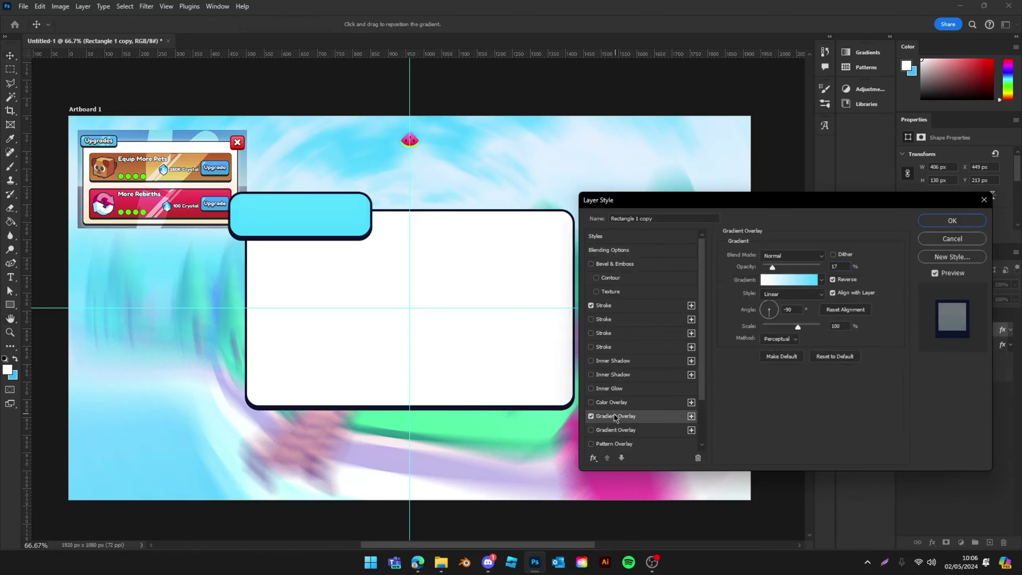
{"action": "left_click", "coordinate": [834, 356]}
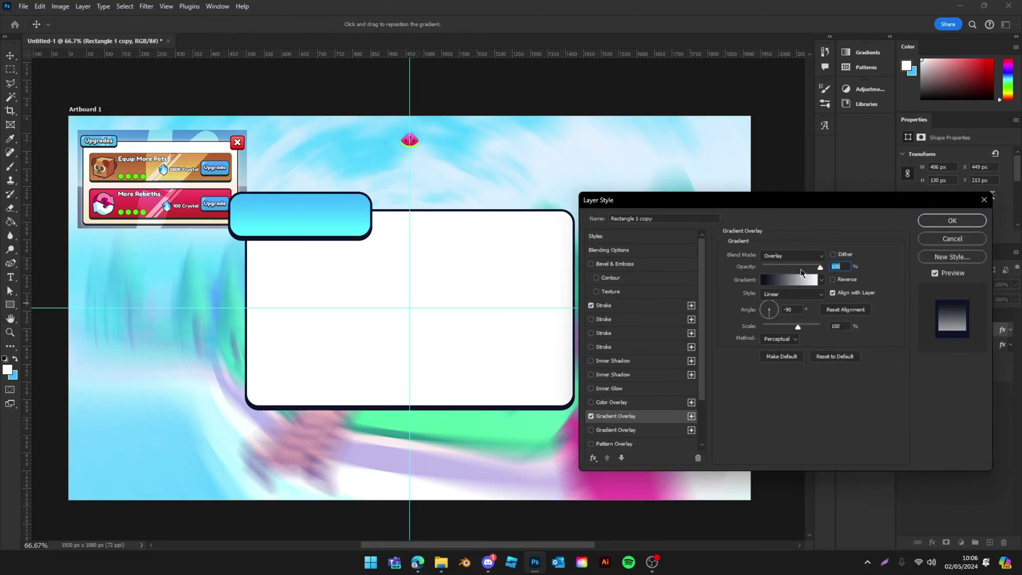
{"action": "left_click_drag", "start_coordinate": [803, 266], "coordinate": [797, 267]}
{"action": "left_click", "coordinate": [842, 281]}
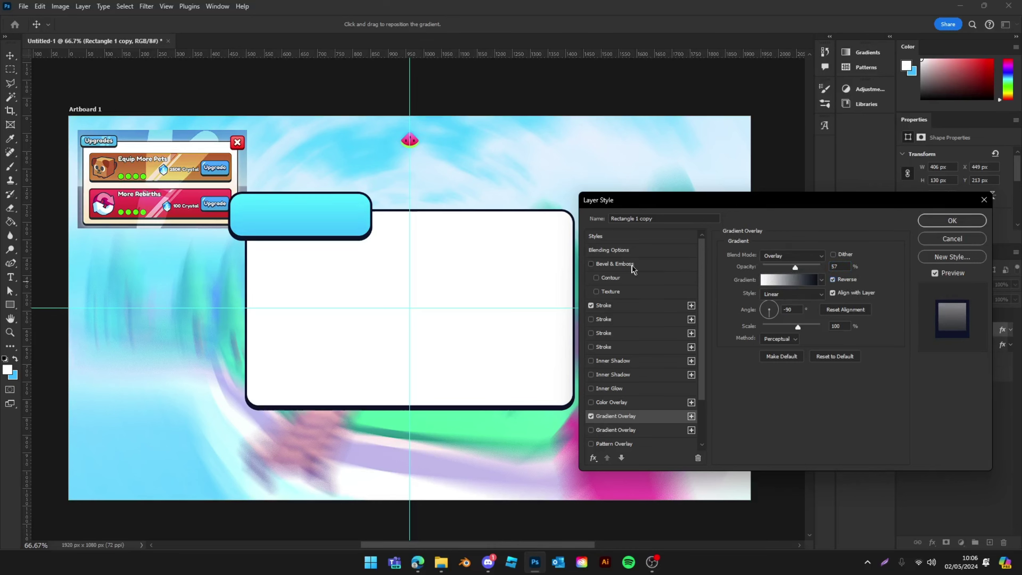
Add an inner bevel to the header with 1000% depth, 13 px size and 0 px soften.
{"action": "left_click", "coordinate": [607, 265]}
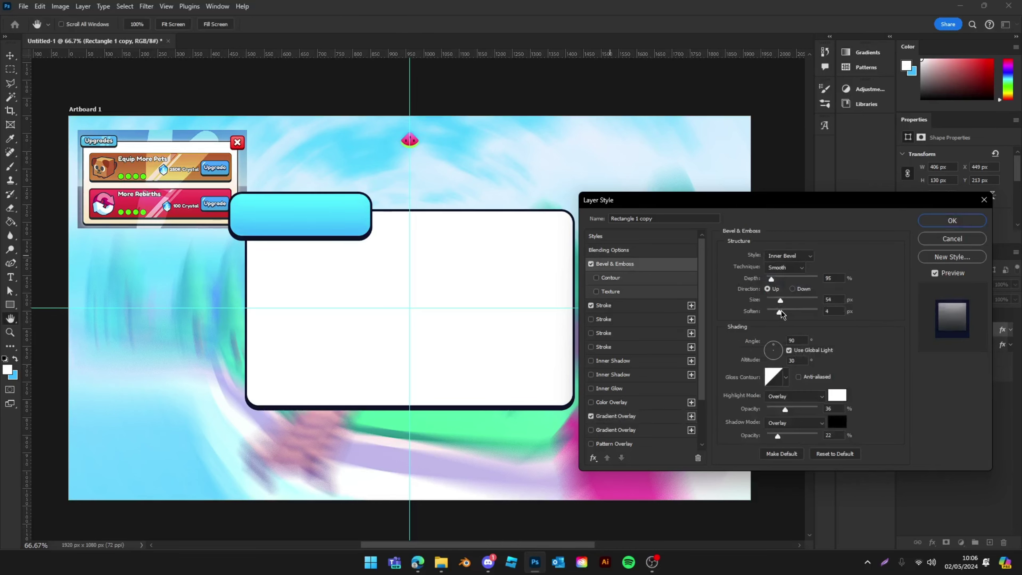
{"action": "left_click_drag", "start_coordinate": [781, 314], "coordinate": [737, 315]}
{"action": "mouse_move", "coordinate": [771, 279]}
{"action": "left_mouse_down"}
{"action": "mouse_move", "coordinate": [823, 282]}
{"action": "mouse_move", "coordinate": [775, 304]}
{"action": "left_mouse_up"}
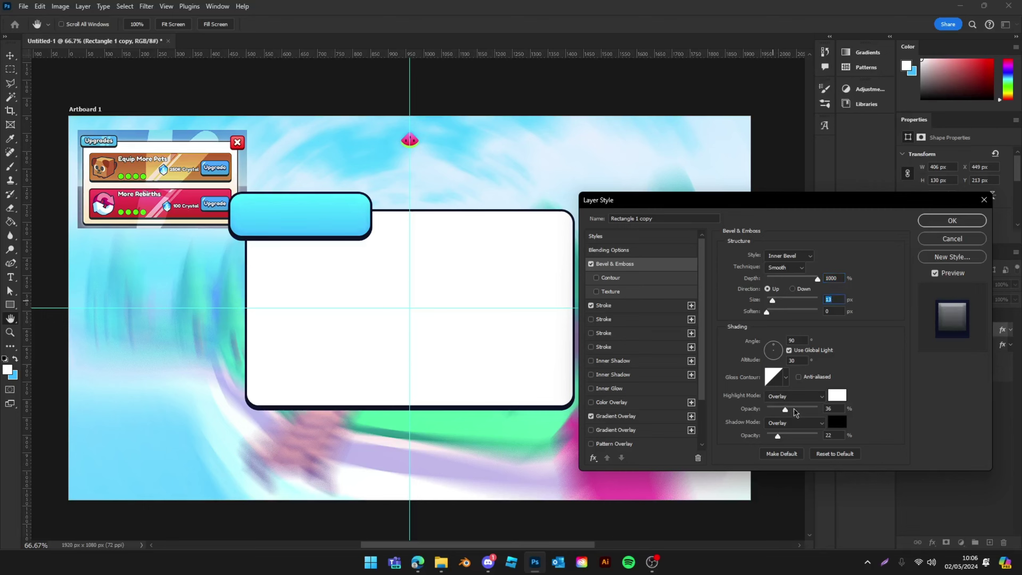
Set the bevel technique to Chisel Hard with about 52% highlight and 60% shadow opacity, and fine-tune the opacities.
{"action": "left_click", "coordinate": [794, 410]}
{"action": "left_click", "coordinate": [798, 436]}
{"action": "left_click", "coordinate": [787, 268]}
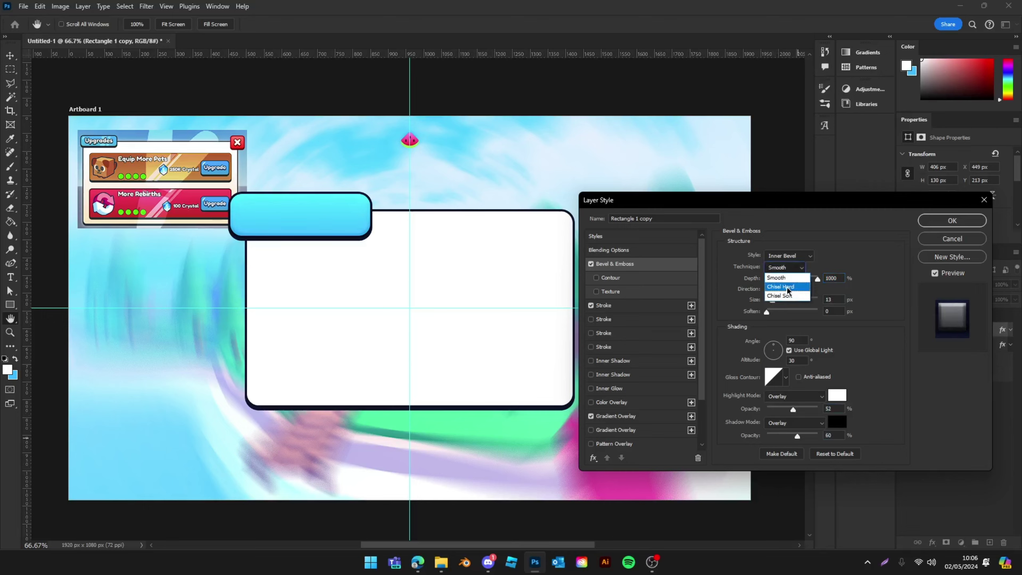
{"action": "left_click", "coordinate": [788, 288]}
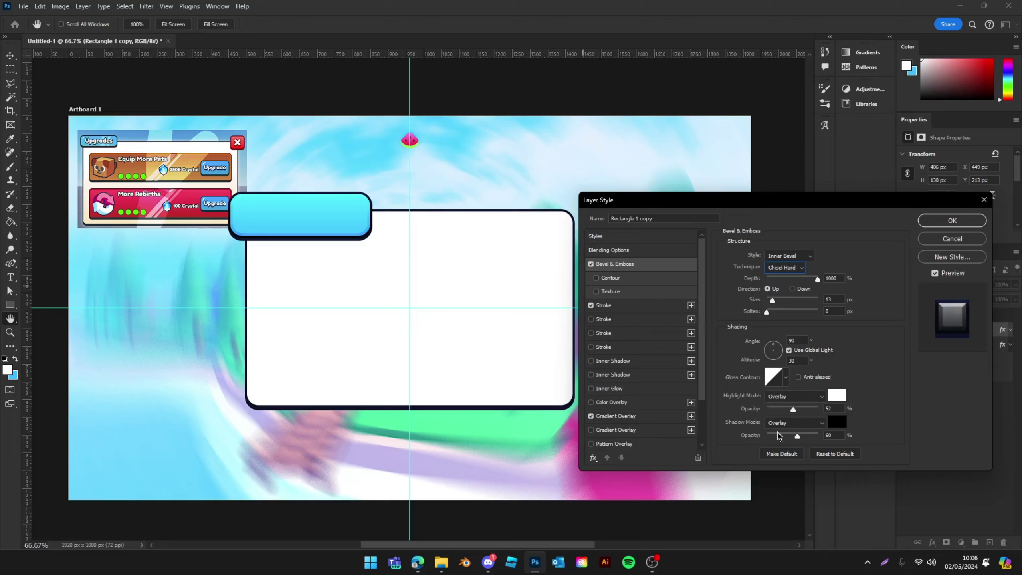
{"action": "left_click_drag", "start_coordinate": [795, 438], "coordinate": [794, 410]}
Raise the header's gradient overlay opacity to 61% and apply the layer style.
{"action": "left_click", "coordinate": [656, 417]}
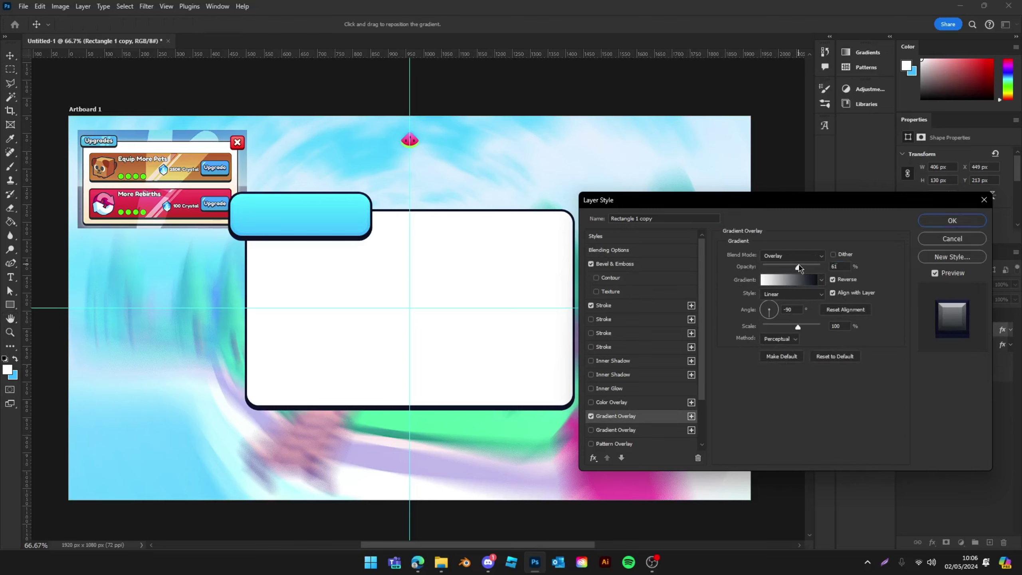
{"action": "left_click", "coordinate": [952, 221]}
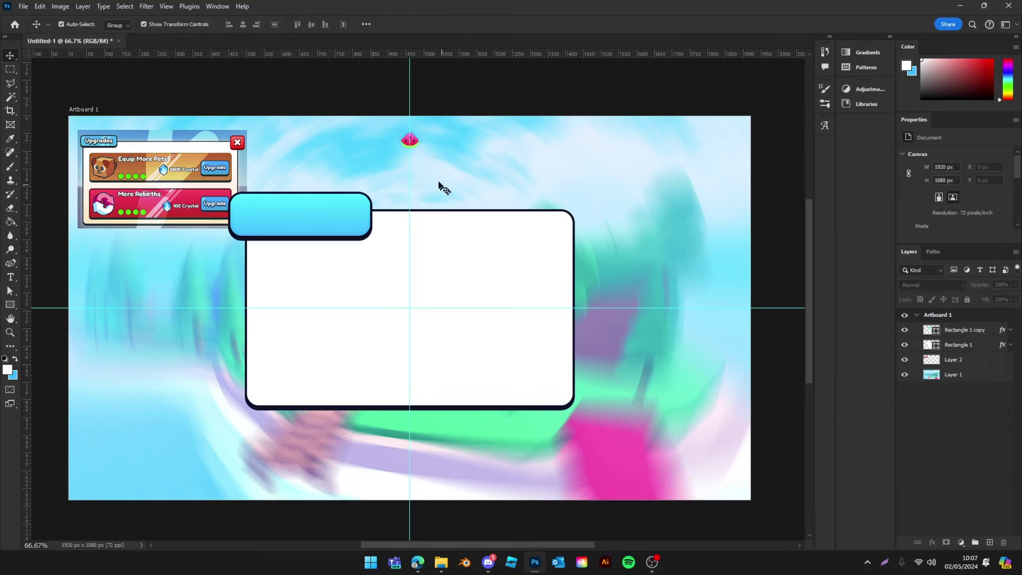
Move the header slightly inward to X 455 px, Y 221 px and shift its fill to a brighter cyan, about #00eaff.
{"action": "left_click_drag", "start_coordinate": [269, 212], "coordinate": [282, 226]}
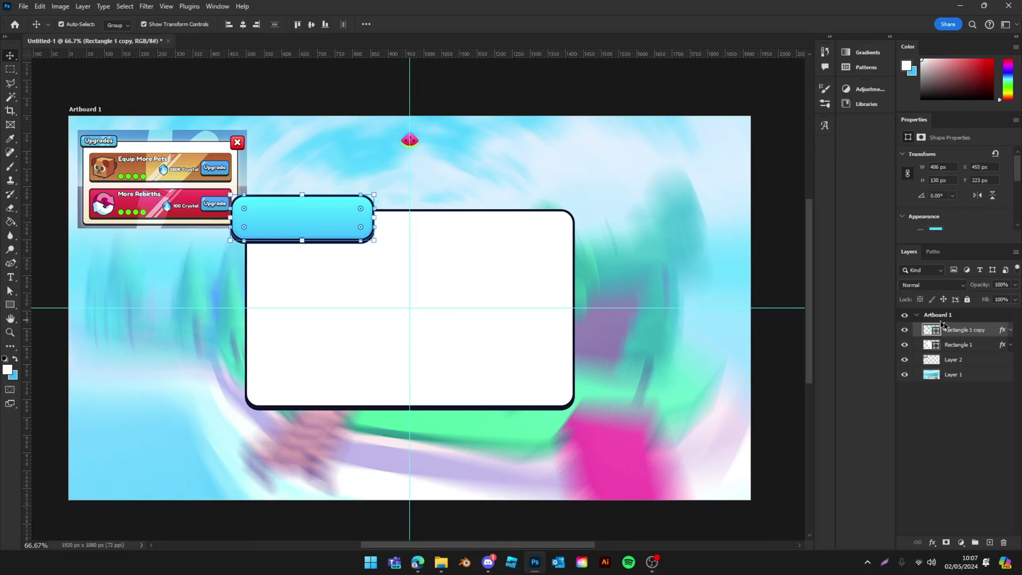
{"action": "double_click", "coordinate": [935, 331]}
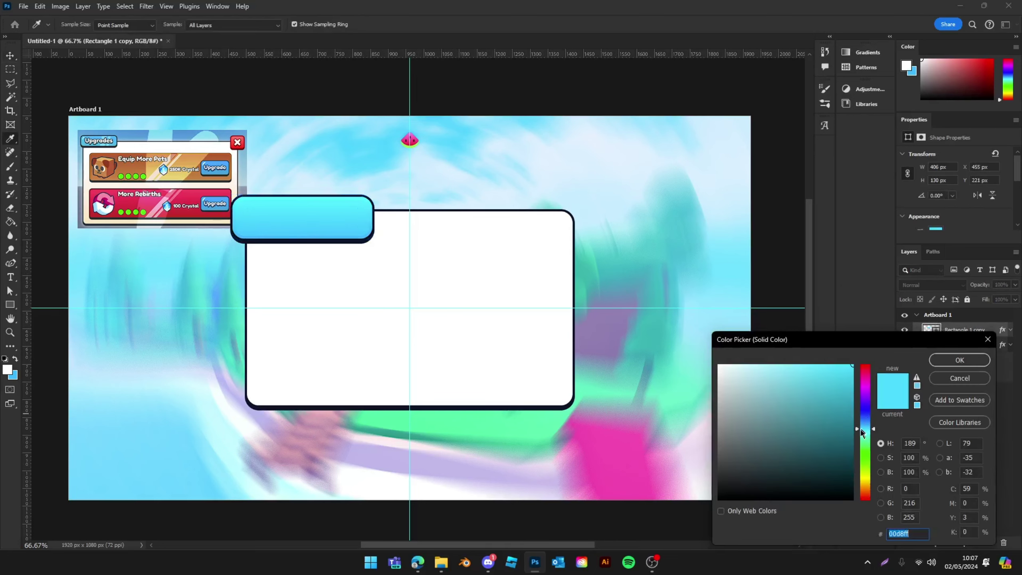
{"action": "left_click", "coordinate": [861, 430]}
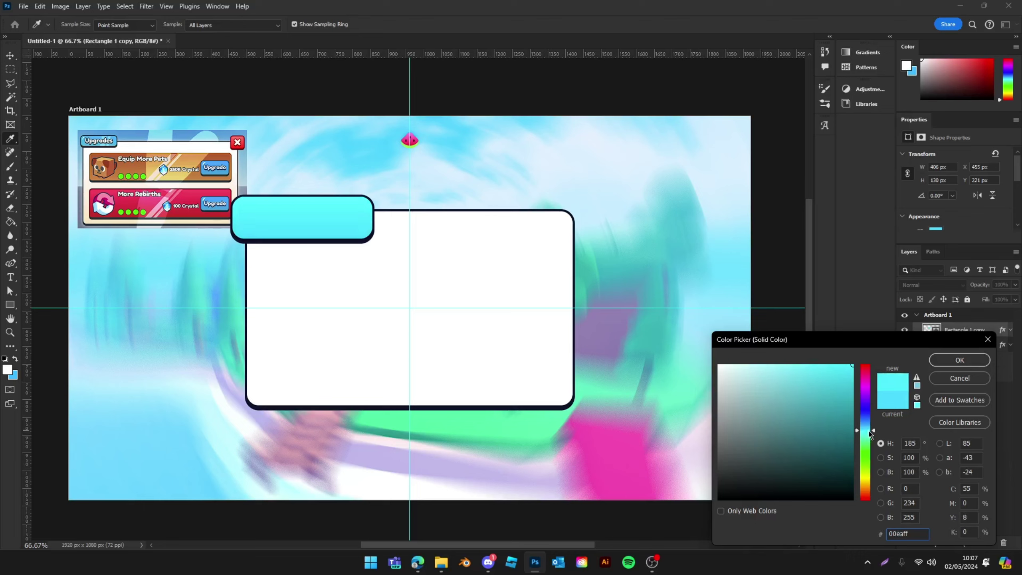
{"action": "left_click_drag", "start_coordinate": [873, 431], "coordinate": [875, 431]}
{"action": "left_click", "coordinate": [960, 359]}
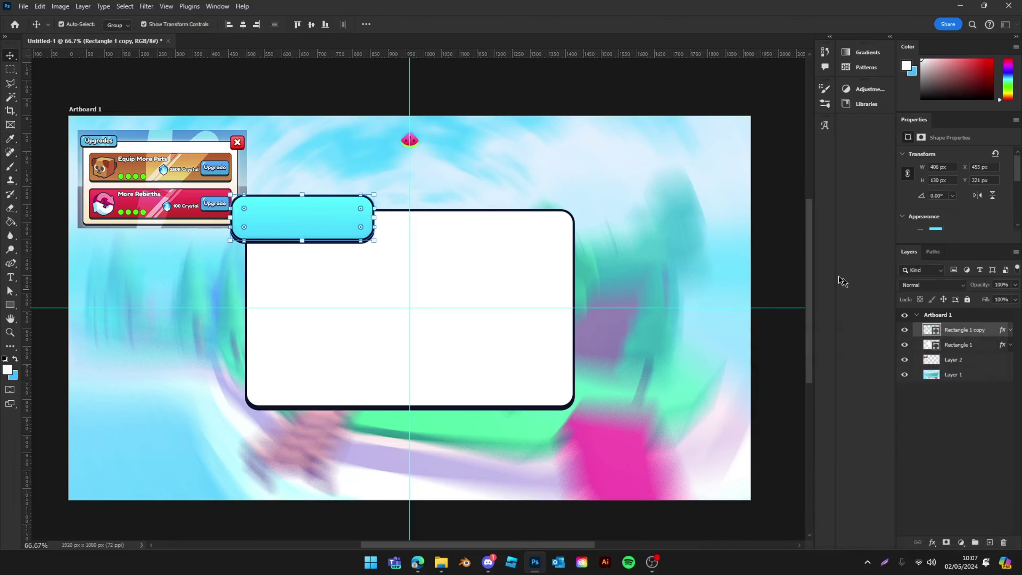
Duplicate the cyan header and resize the copy into a square button of about 92 px on the panel's upper-right corner.
{"action": "left_click", "coordinate": [205, 115]}
{"action": "left_click_drag", "start_coordinate": [278, 210], "coordinate": [578, 199]}
{"action": "key", "text": "Return"}
{"action": "key", "text": "ctrl+t"}
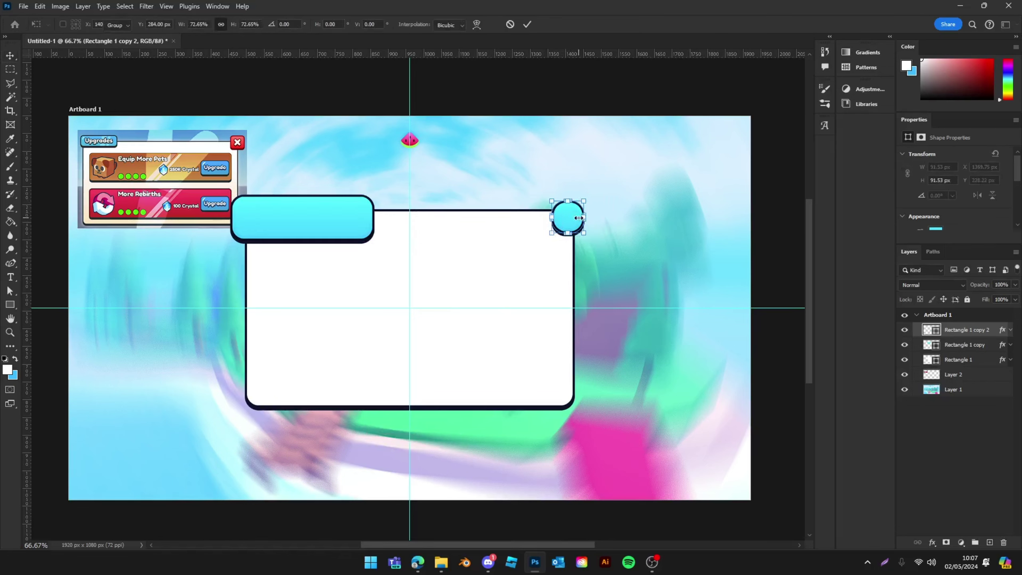
{"action": "key", "text": "Return"}
Set the small button's corner radii to 25 px and change its fill to pinkish red, about #ff3368.
{"action": "scroll", "coordinate": [921, 209], "scroll_direction": "down", "scroll_amount": 3}
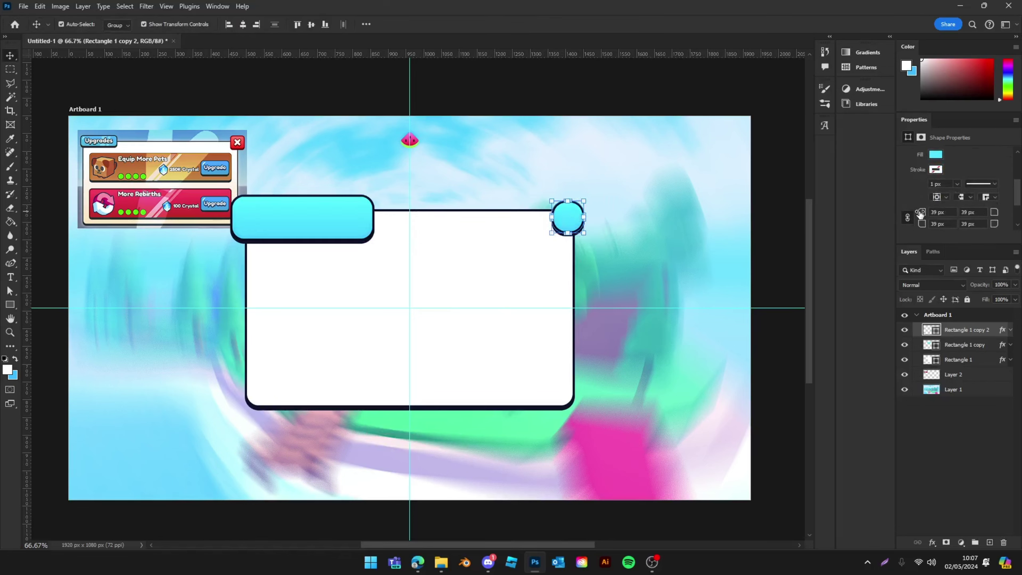
{"action": "left_click_drag", "start_coordinate": [921, 214], "coordinate": [914, 189]}
{"action": "double_click", "coordinate": [933, 330]}
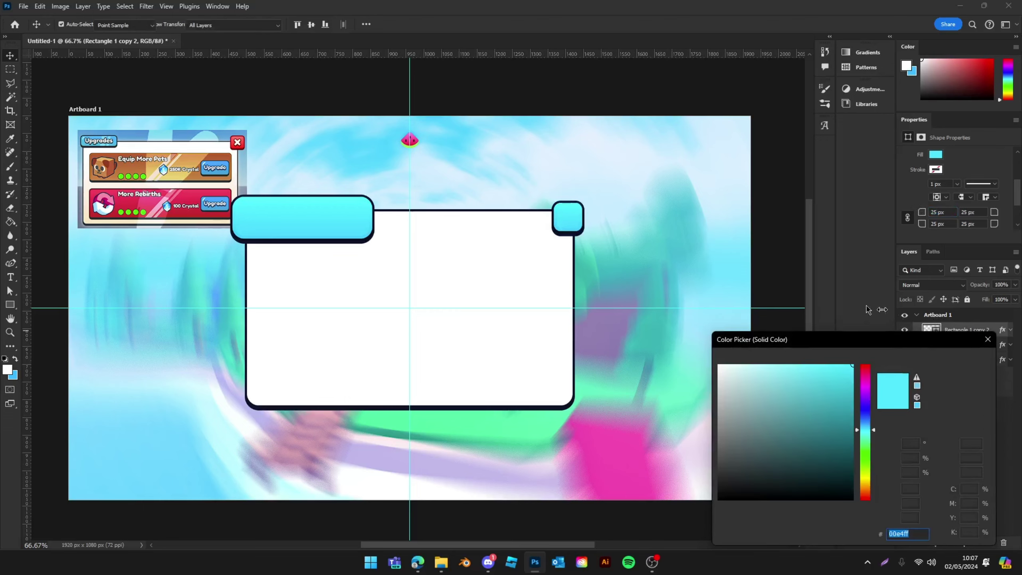
{"action": "left_click_drag", "start_coordinate": [858, 384], "coordinate": [853, 305]}
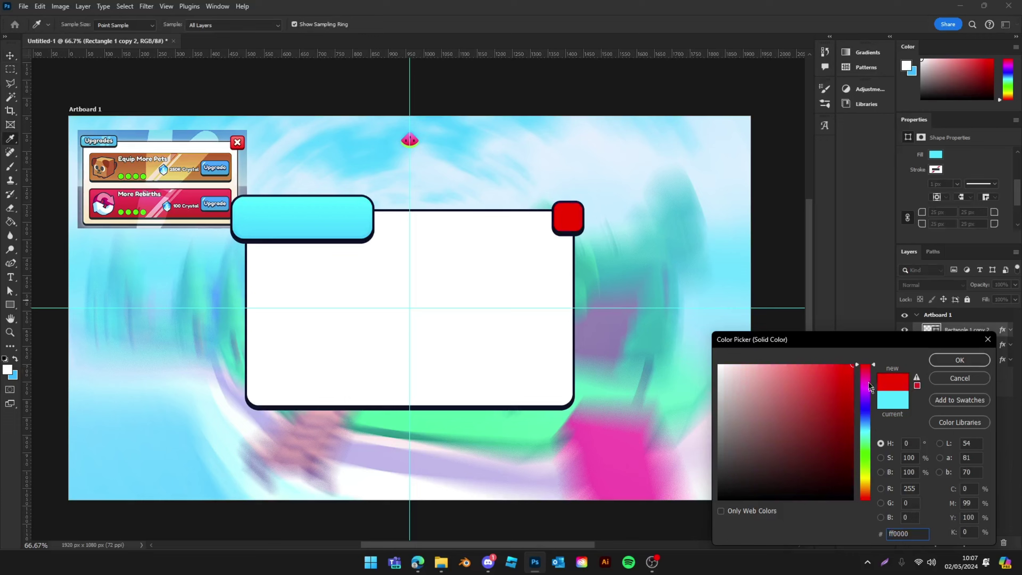
{"action": "left_click_drag", "start_coordinate": [869, 383], "coordinate": [821, 331]}
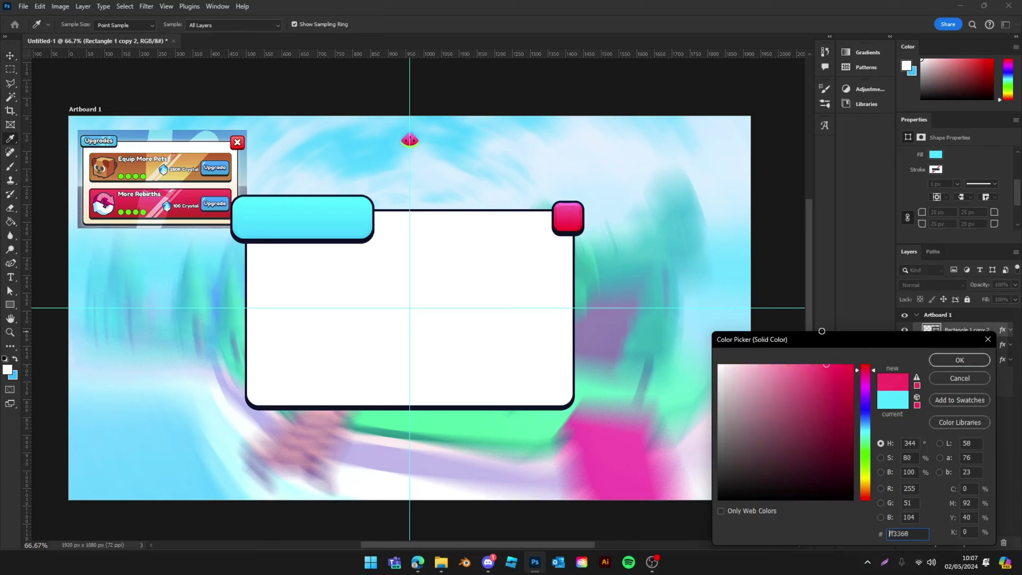
{"action": "left_click", "coordinate": [959, 359]}
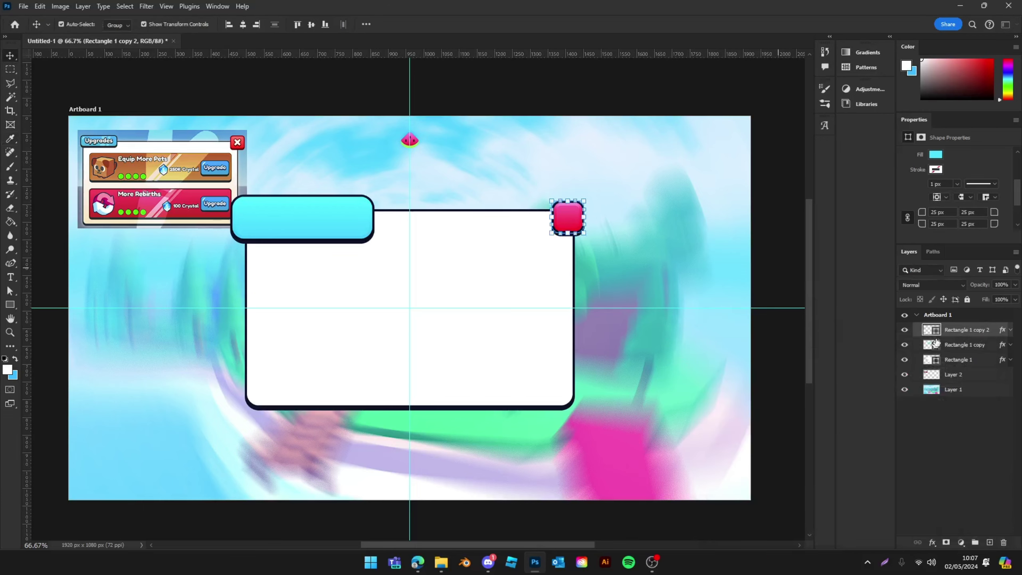
Add a text layer reading "X" beside the red button.
{"action": "left_click", "coordinate": [783, 254]}
{"action": "scroll", "coordinate": [782, 253], "scroll_direction": "up", "scroll_amount": 2}
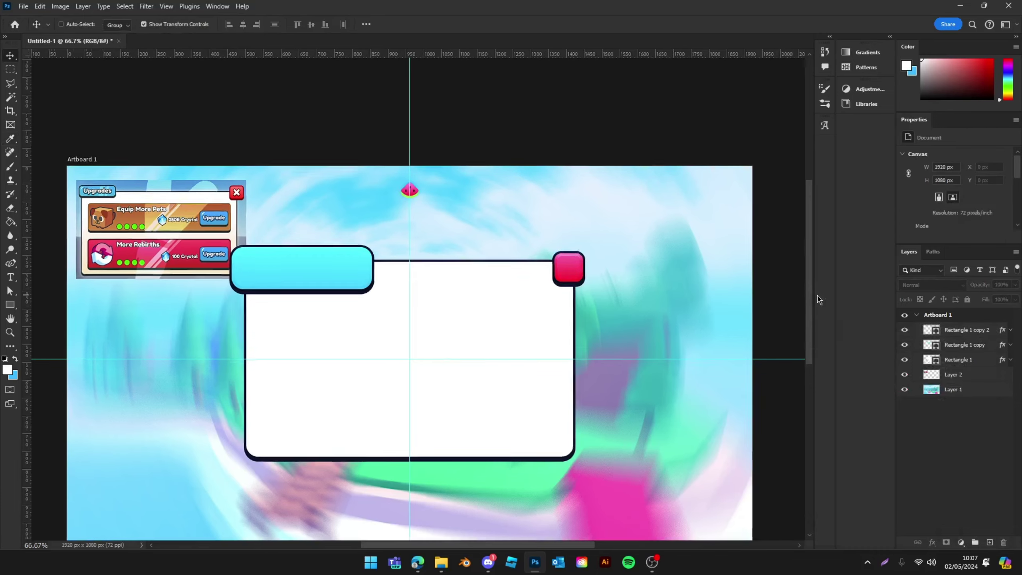
{"action": "scroll", "coordinate": [810, 294], "scroll_direction": "up", "scroll_amount": 1}
{"action": "key", "text": "ctrl"}
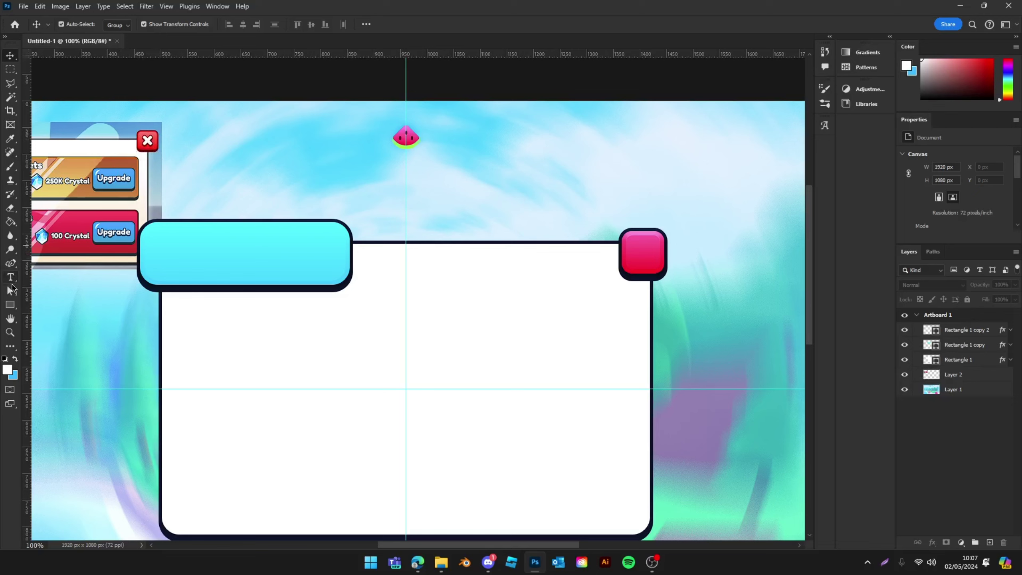
{"action": "left_click", "coordinate": [11, 289]}
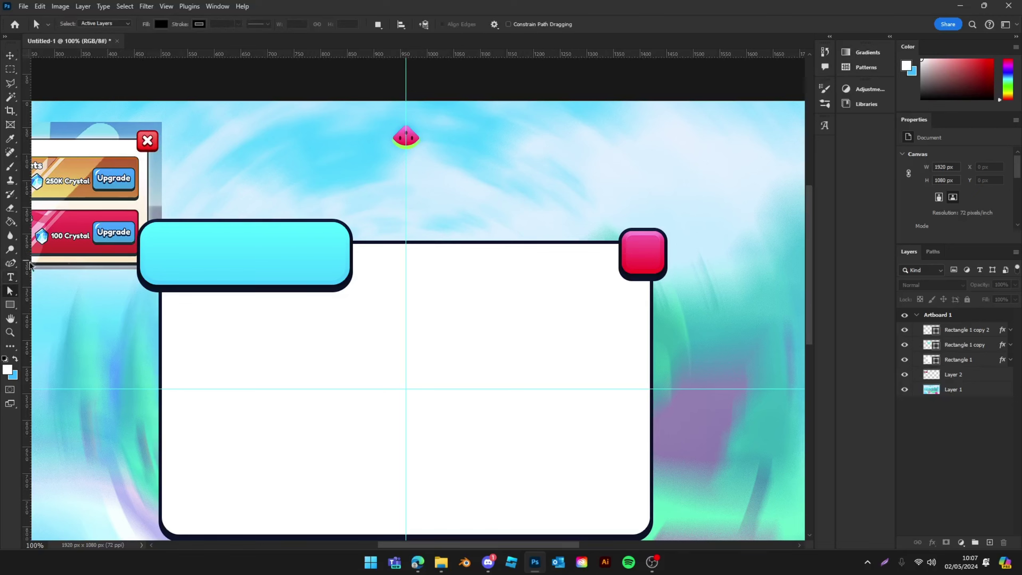
{"action": "left_click", "coordinate": [11, 277]}
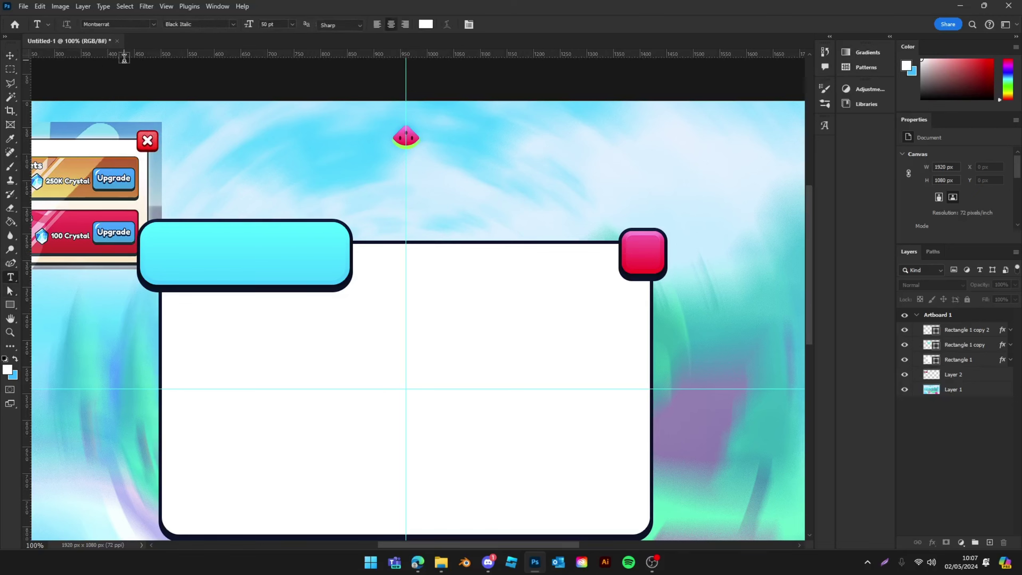
{"action": "left_click", "coordinate": [530, 243]}
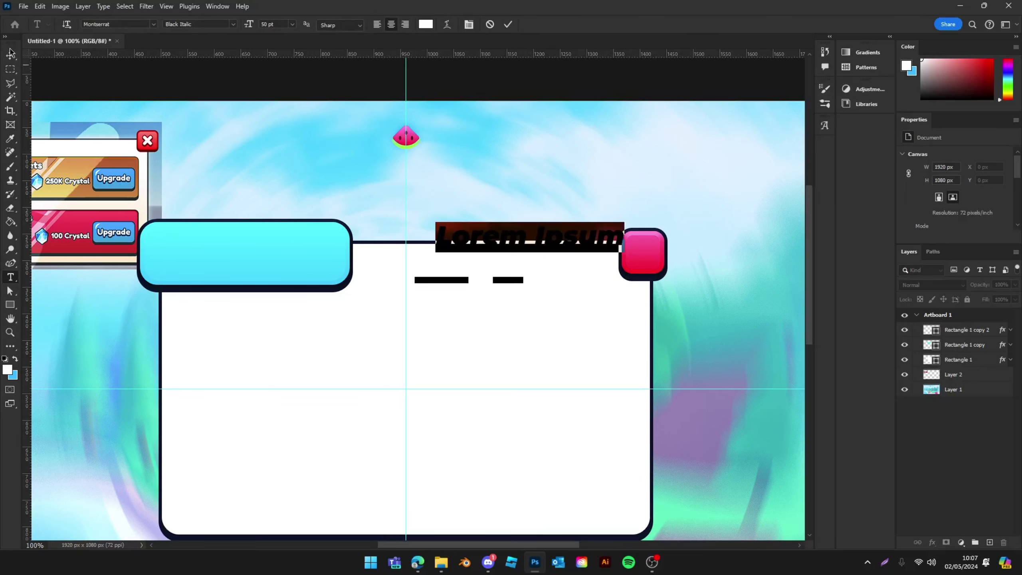
{"action": "type", "text": "X"}
Change the X's Montserrat style to Black and centre the letter on the red button.
{"action": "key", "text": "ctrl+a"}
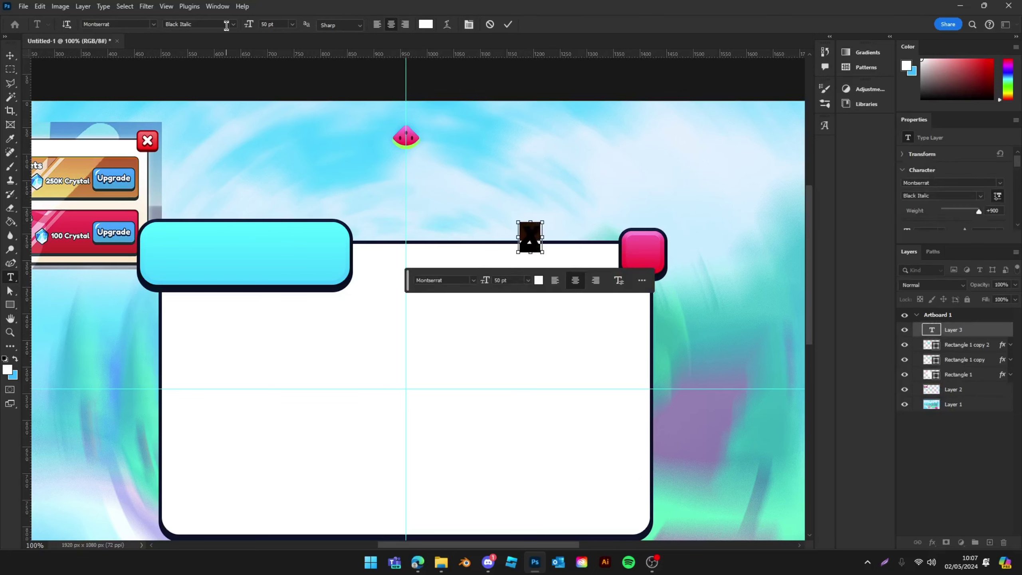
{"action": "left_click", "coordinate": [233, 24]}
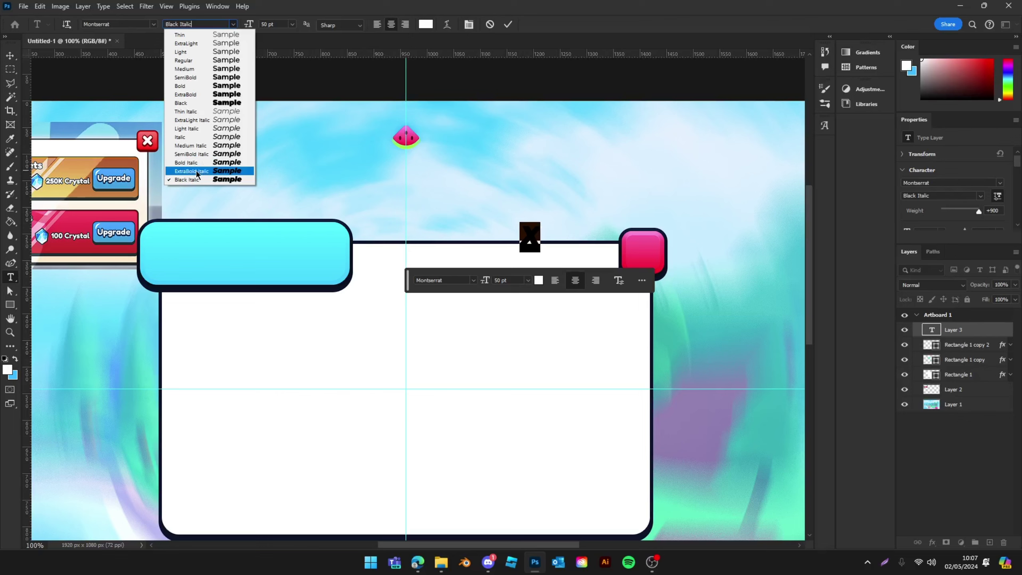
{"action": "left_click", "coordinate": [194, 103]}
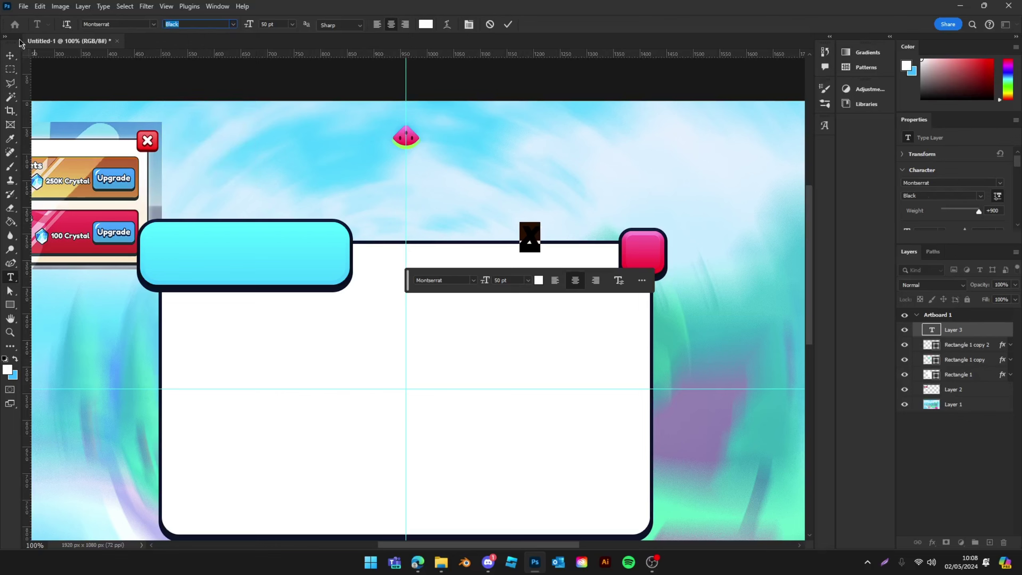
{"action": "left_click", "coordinate": [10, 55]}
{"action": "left_click_drag", "start_coordinate": [531, 228], "coordinate": [642, 258]}
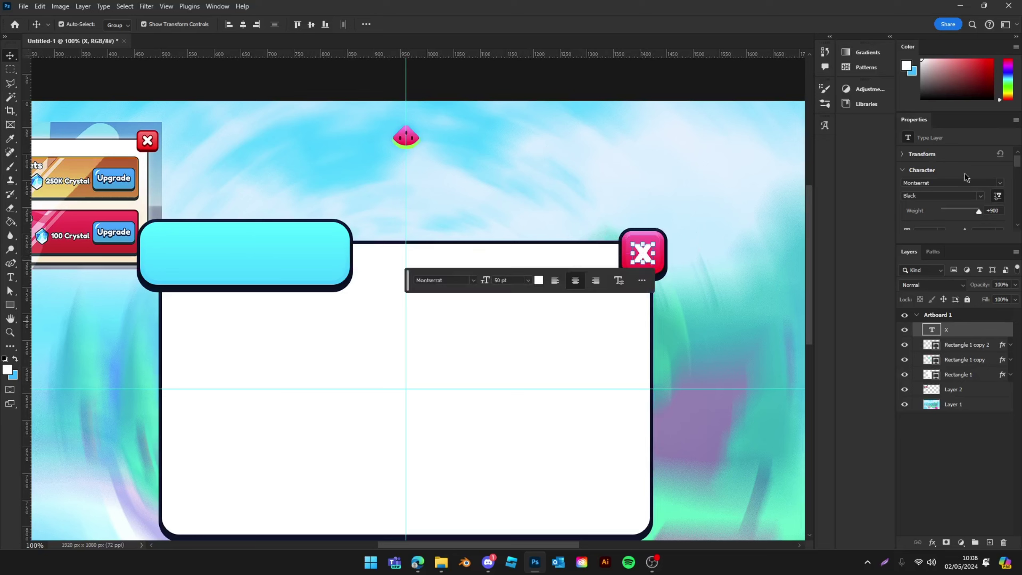
Try the Minnie font on the X.
{"action": "scroll", "coordinate": [966, 177], "scroll_direction": "down", "scroll_amount": 1}
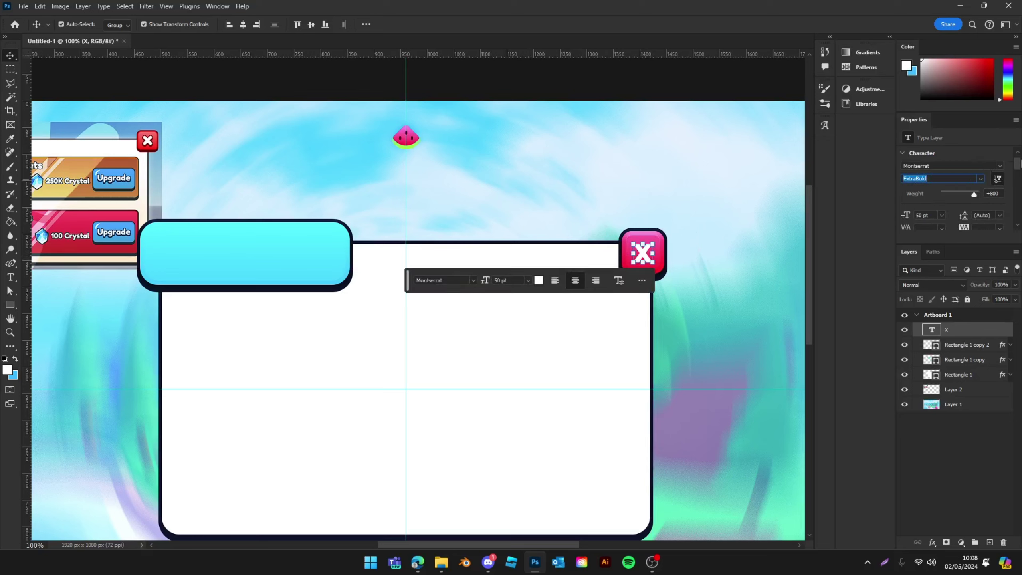
{"action": "left_click", "coordinate": [1000, 165]}
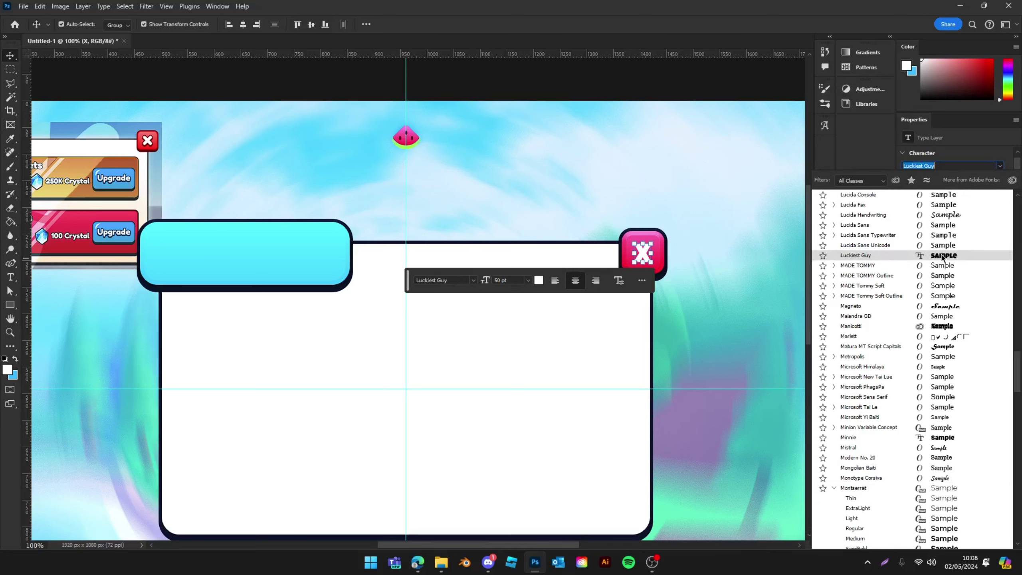
{"action": "left_click", "coordinate": [942, 438]}
{"action": "left_click", "coordinate": [657, 82]}
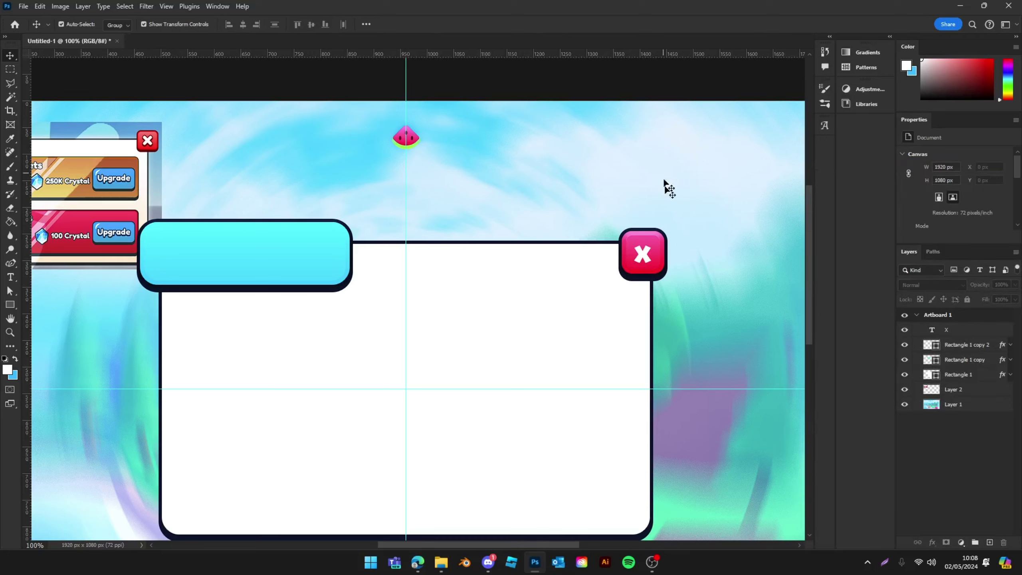
Set the X's font to Fredoka One.
{"action": "left_click", "coordinate": [637, 263]}
{"action": "left_click", "coordinate": [1001, 184]}
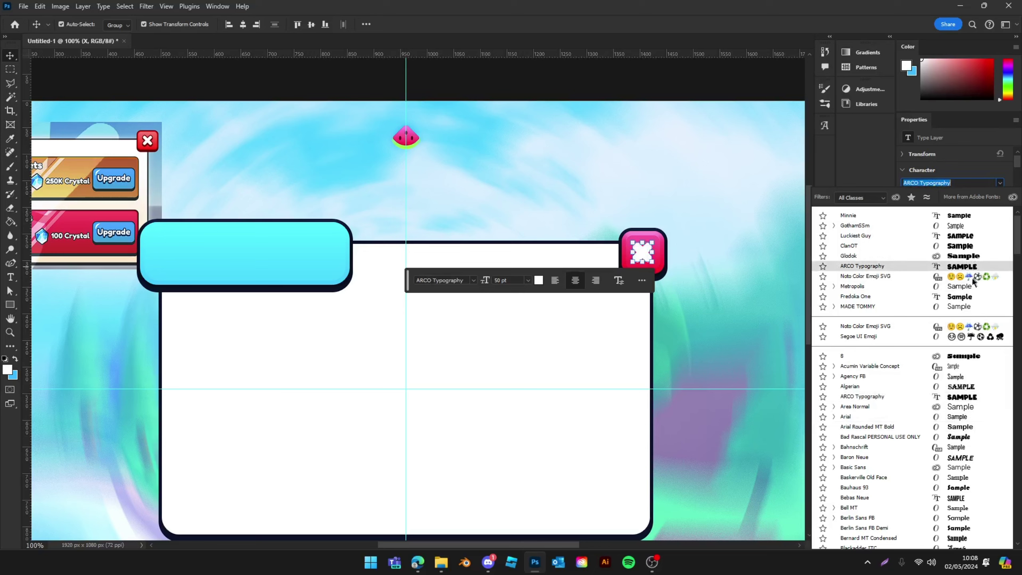
{"action": "left_click", "coordinate": [953, 297]}
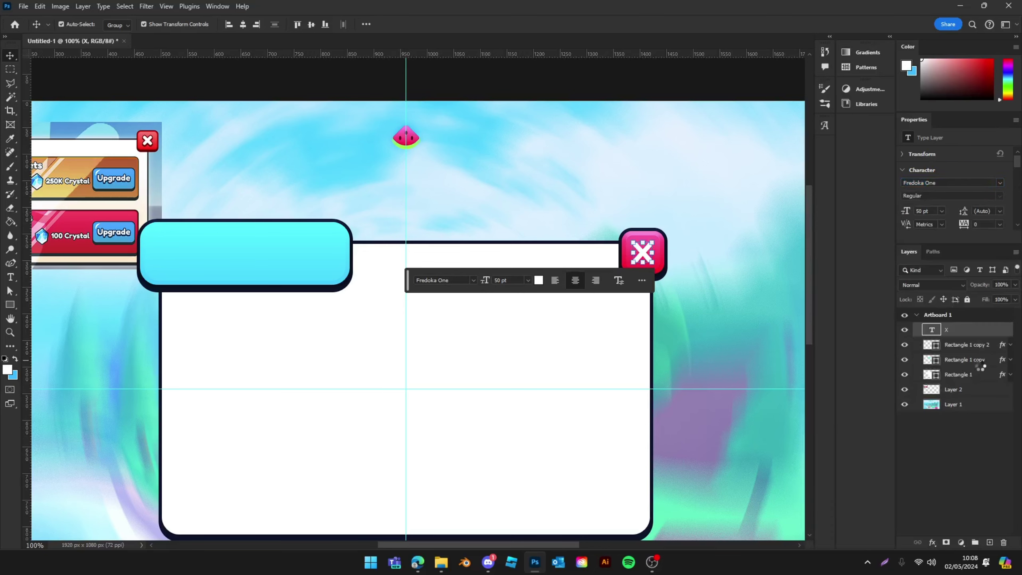
Add a 3 px outside stroke to the X layer.
{"action": "double_click", "coordinate": [978, 328]}
{"action": "left_click_drag", "start_coordinate": [620, 198], "coordinate": [205, 230]}
{"action": "left_click", "coordinate": [169, 325]}
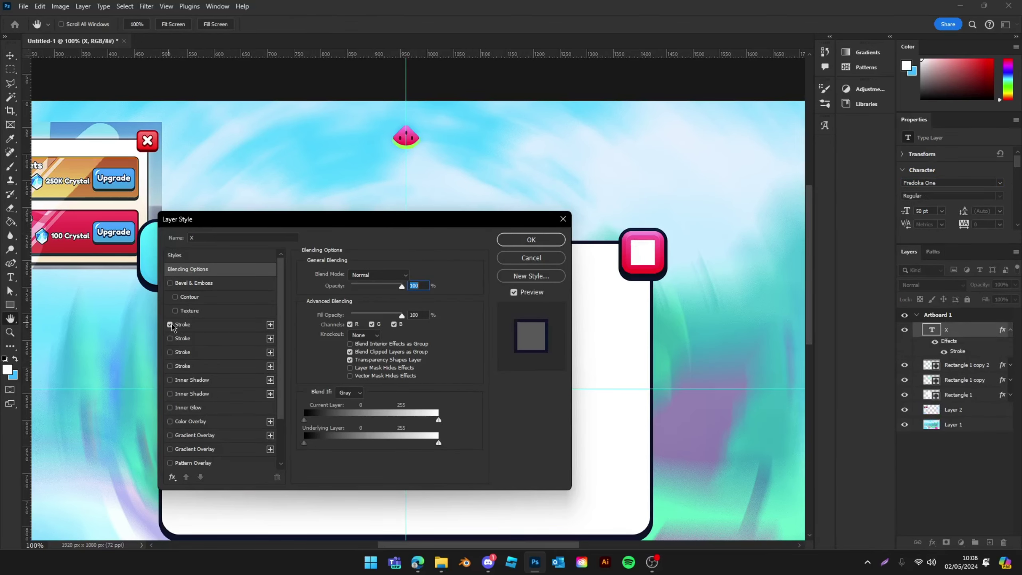
{"action": "left_click", "coordinate": [185, 326]}
{"action": "left_click_drag", "start_coordinate": [348, 274], "coordinate": [343, 276]}
{"action": "left_click", "coordinate": [355, 287]}
{"action": "left_click", "coordinate": [351, 294]}
Set the X's stroke colour to white and apply the layer style.
{"action": "left_click", "coordinate": [328, 350]}
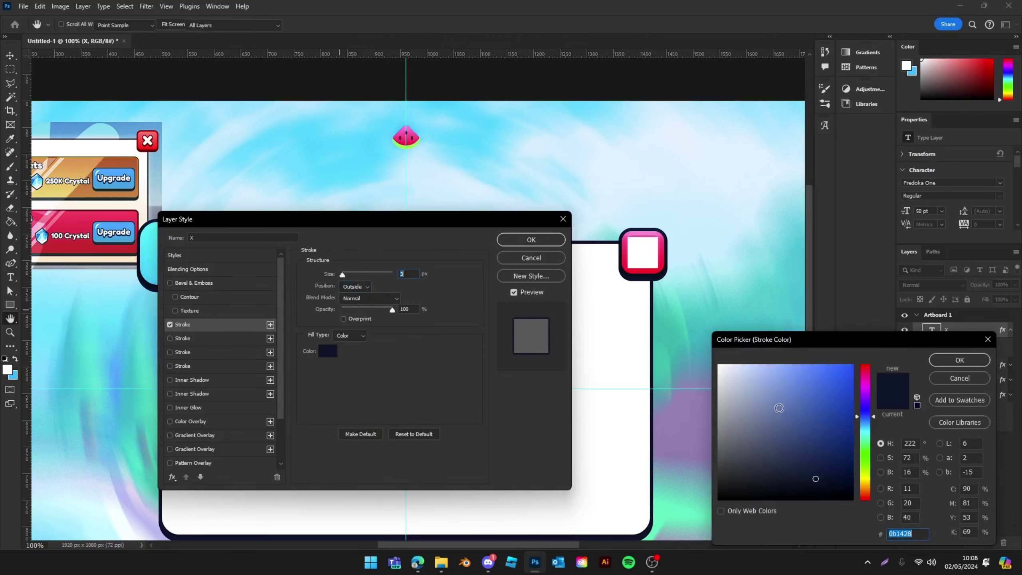
{"action": "left_click", "coordinate": [570, 282]}
{"action": "left_click", "coordinate": [960, 361]}
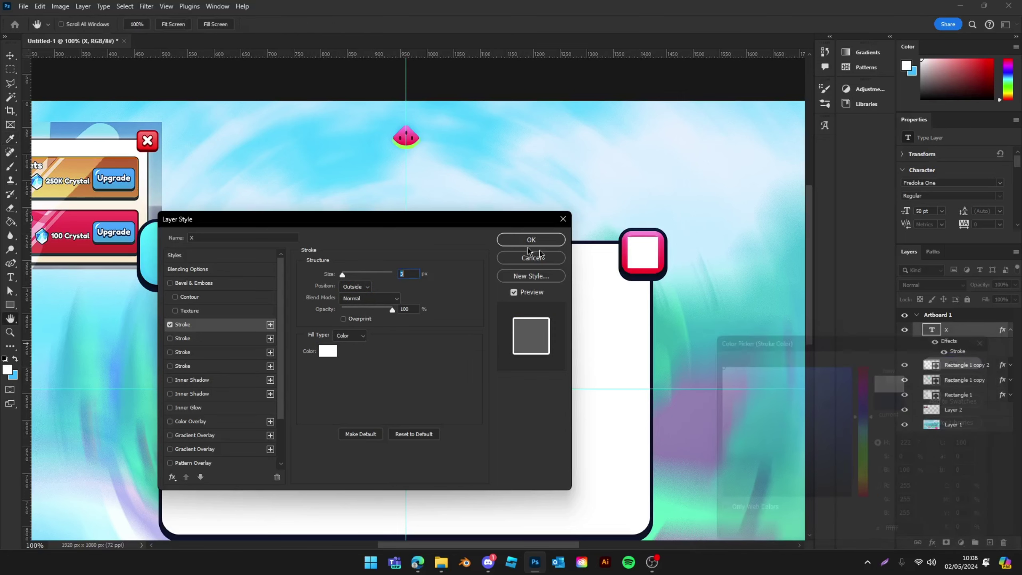
{"action": "left_click", "coordinate": [530, 239]}
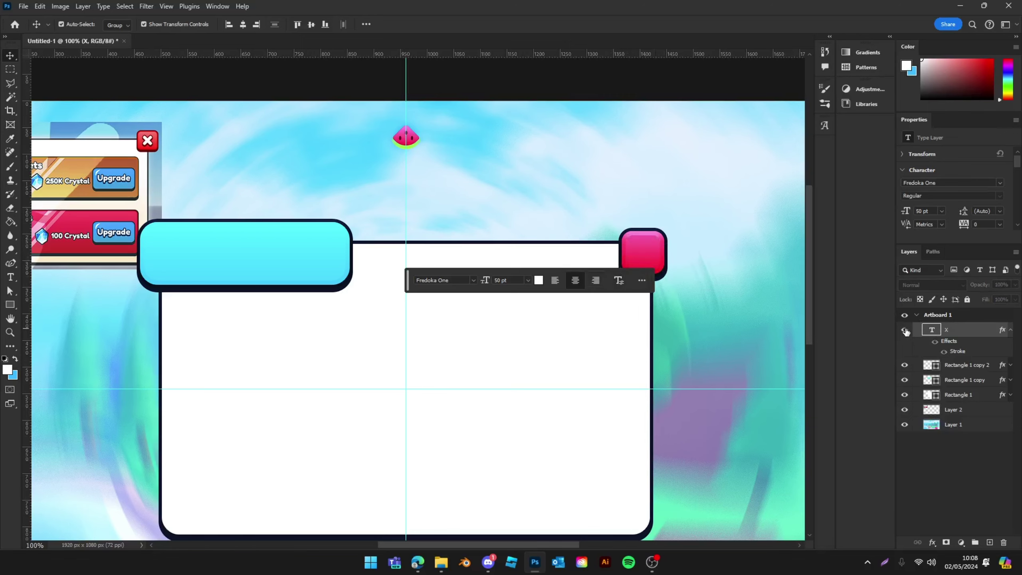
Examine the close button within the whole panel design, comparing it with the reference Upgrades window.
{"action": "left_click", "coordinate": [660, 75]}
{"action": "key", "text": "ctrl+minus"}
{"action": "key", "text": "ctrl+minus"}
{"action": "key", "text": "ctrl+minus"}
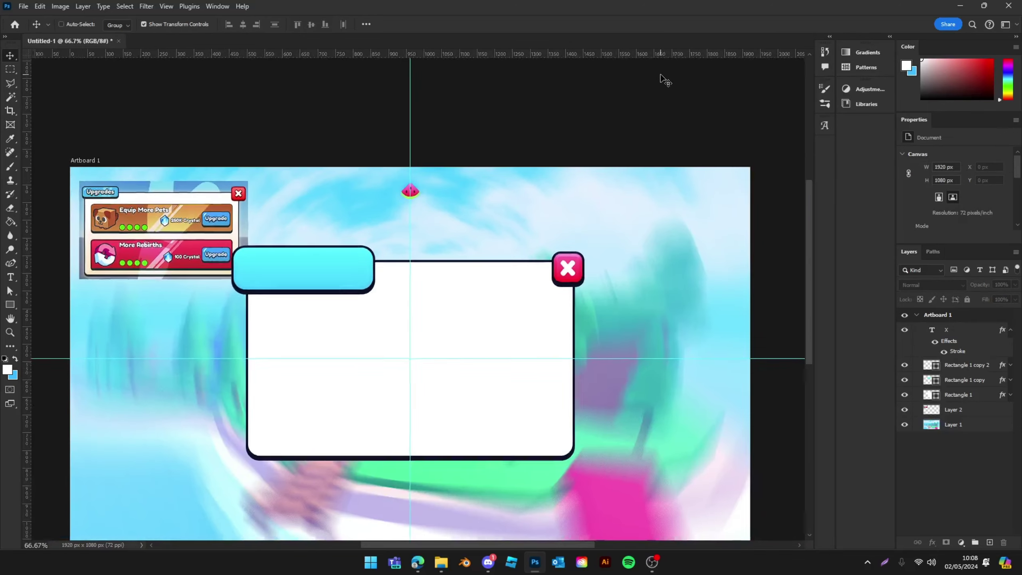
{"action": "key", "text": "ctrl+plus"}
{"action": "key", "text": "ctrl+plus"}
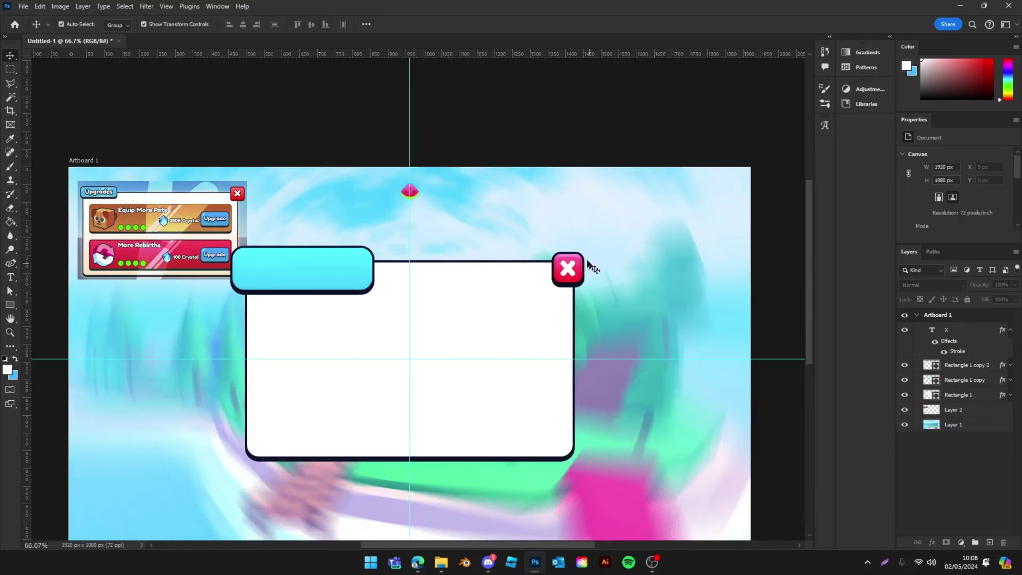
{"action": "scroll", "coordinate": [538, 304], "scroll_direction": "down", "scroll_amount": 2}
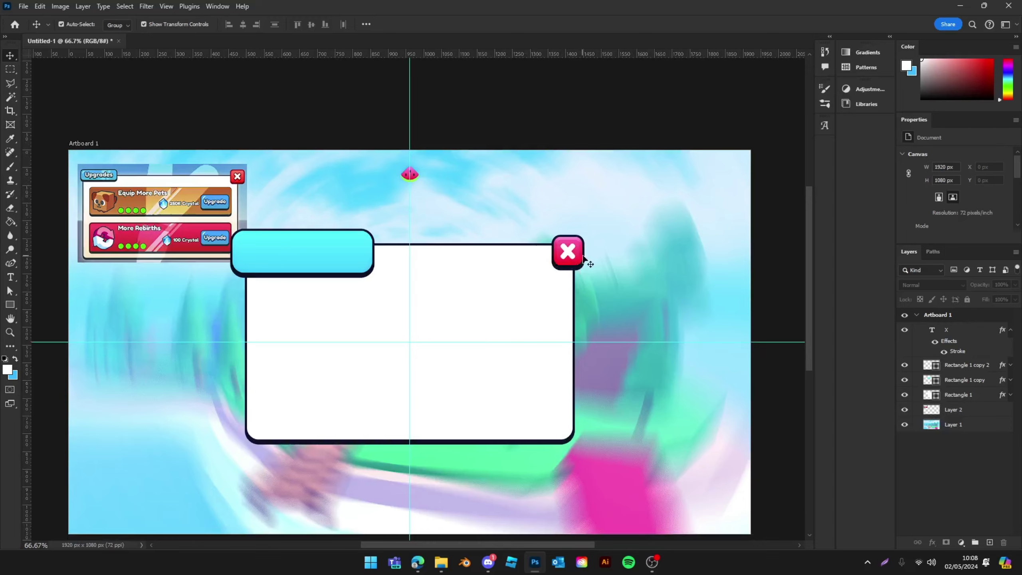
Add a dark drop shadow to the X with 2 px distance, 100% spread and 4 px size.
{"action": "key", "text": "ctrl+plus"}
{"action": "key", "text": "ctrl+plus"}
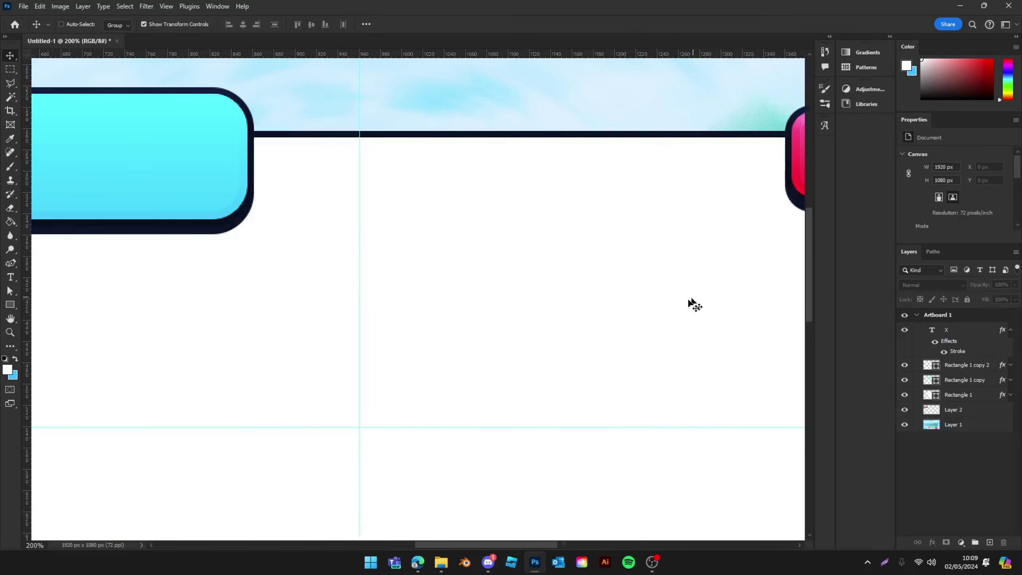
{"action": "scroll", "coordinate": [695, 306], "scroll_direction": "right", "scroll_amount": 5}
{"action": "double_click", "coordinate": [674, 167]}
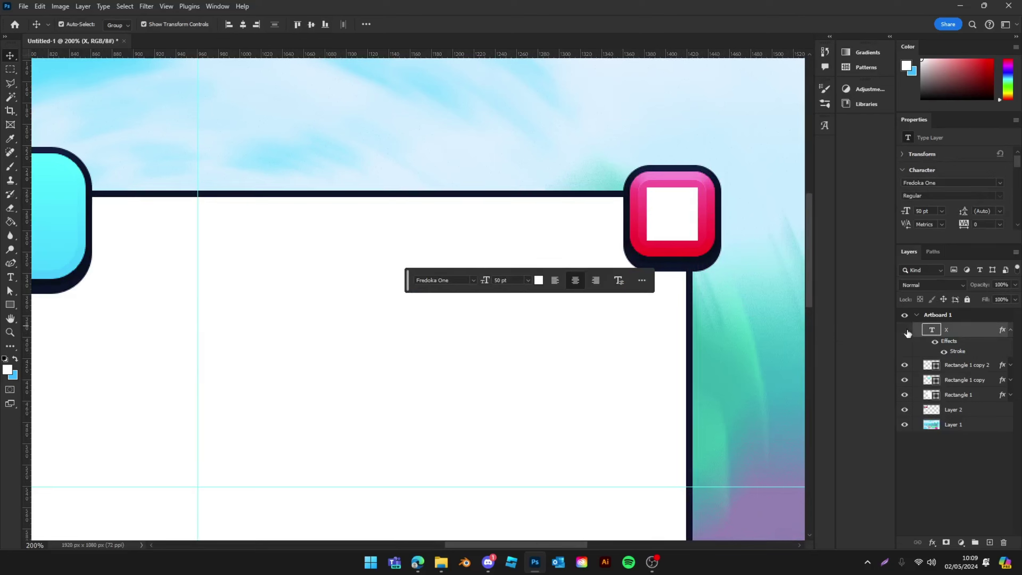
{"action": "key", "text": "ctrl+Return"}
{"action": "double_click", "coordinate": [981, 337]}
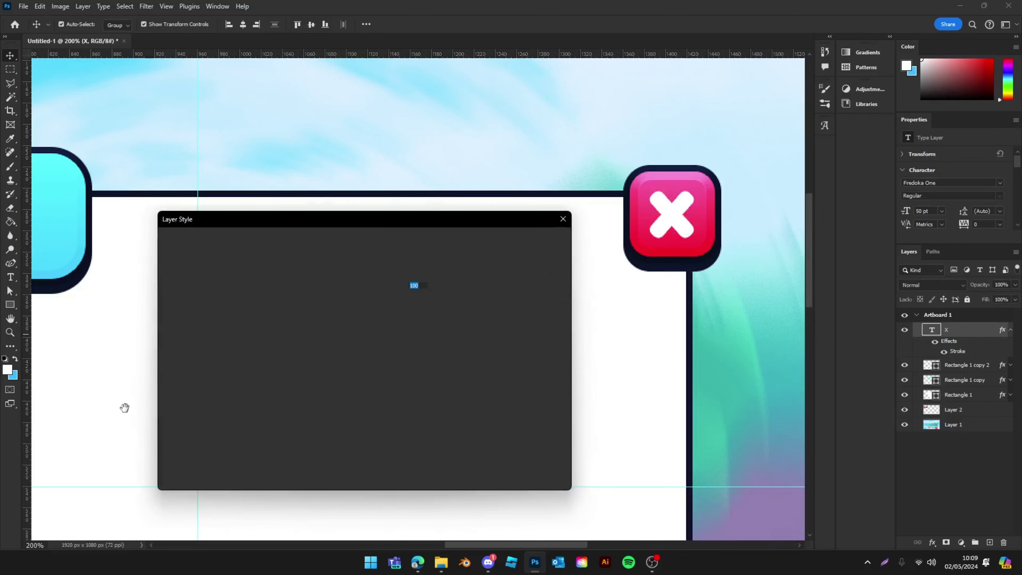
{"action": "left_click", "coordinate": [184, 463]}
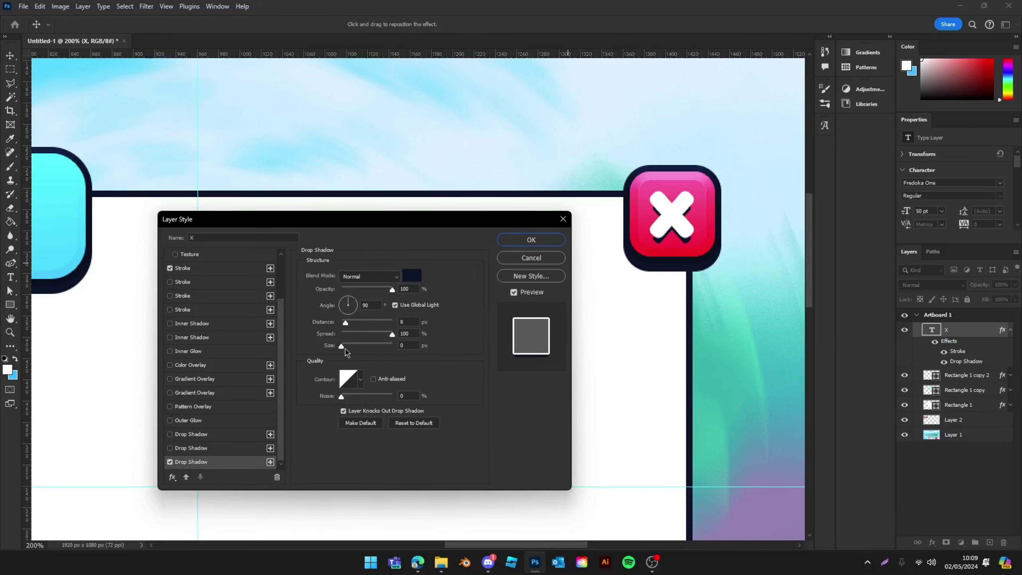
{"action": "mouse_move", "coordinate": [342, 346]}
{"action": "left_mouse_down"}
{"action": "mouse_move", "coordinate": [344, 324]}
{"action": "mouse_move", "coordinate": [344, 348]}
{"action": "left_mouse_up"}
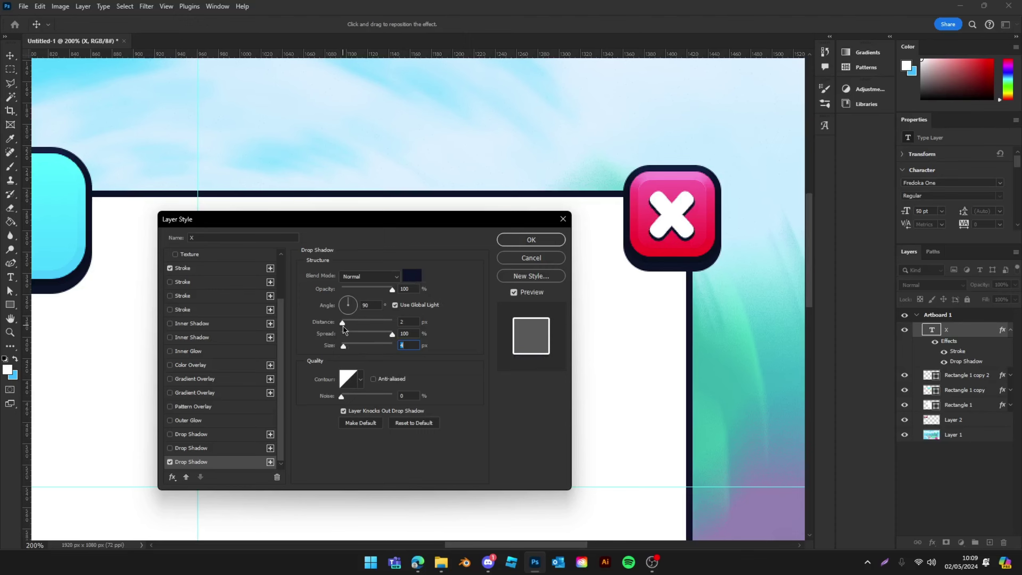
{"action": "left_click", "coordinate": [528, 241]}
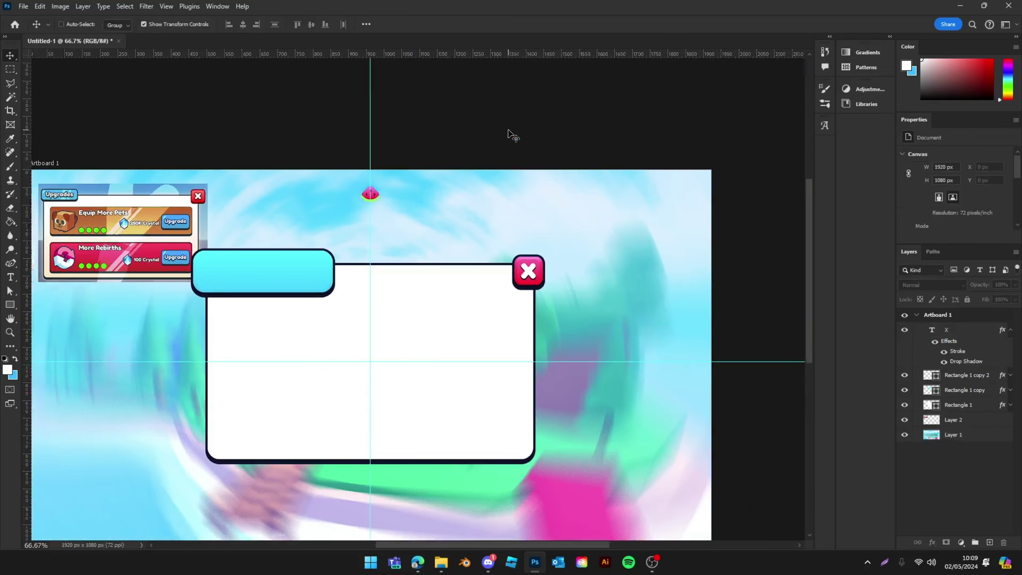
{"action": "scroll", "coordinate": [508, 130], "scroll_direction": "down", "scroll_amount": 2}
{"action": "scroll", "coordinate": [508, 130], "scroll_direction": "left", "scroll_amount": 6}
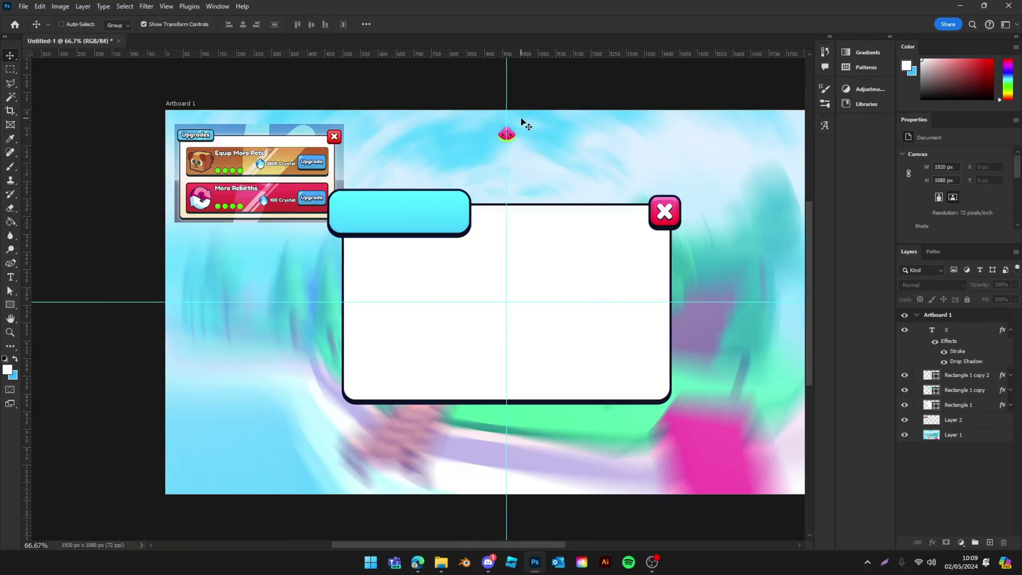
{"action": "scroll", "coordinate": [521, 119], "scroll_direction": "right", "scroll_amount": 7}
{"action": "scroll", "coordinate": [416, 194], "scroll_direction": "left", "scroll_amount": 4}
{"action": "scroll", "coordinate": [416, 193], "scroll_direction": "right", "scroll_amount": 3}
{"action": "scroll", "coordinate": [523, 234], "scroll_direction": "up", "scroll_amount": 3}
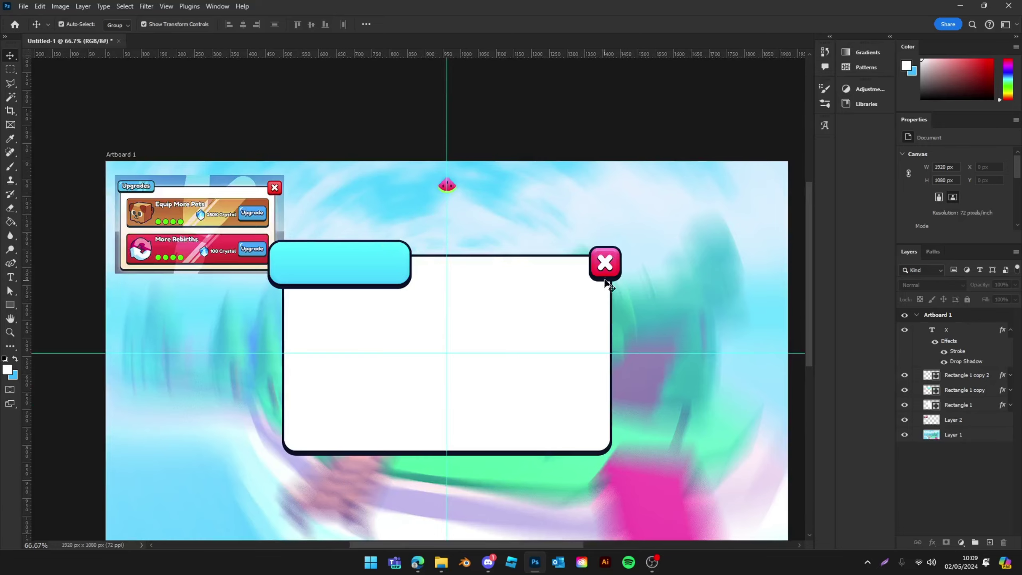
Duplicate the white X text layer and place the copy on the cyan header.
{"action": "left_click", "coordinate": [605, 264]}
{"action": "left_click", "coordinate": [601, 262]}
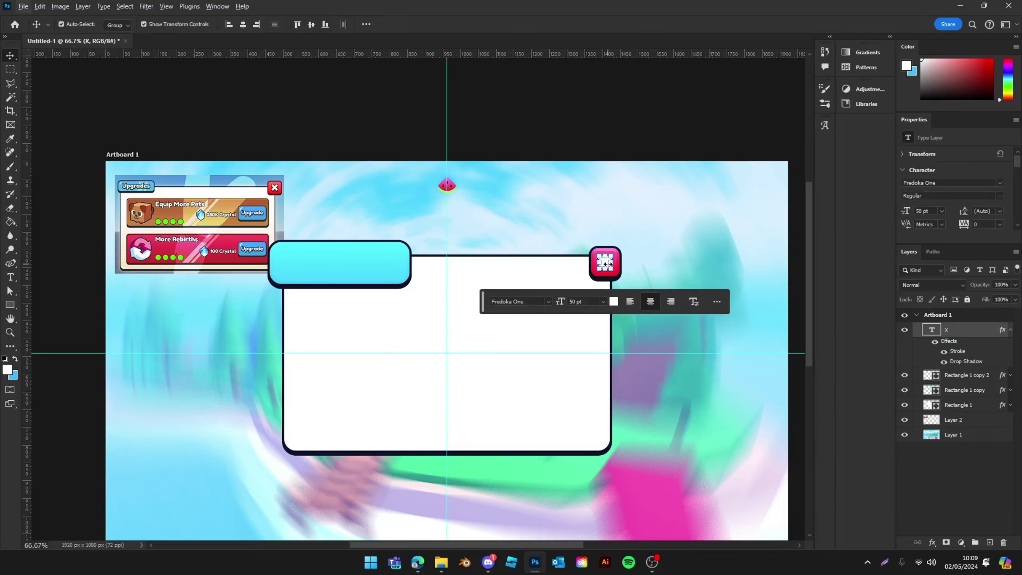
{"action": "left_click_drag", "start_coordinate": [607, 264], "coordinate": [316, 253]}
{"action": "key", "text": "ctrl+t"}
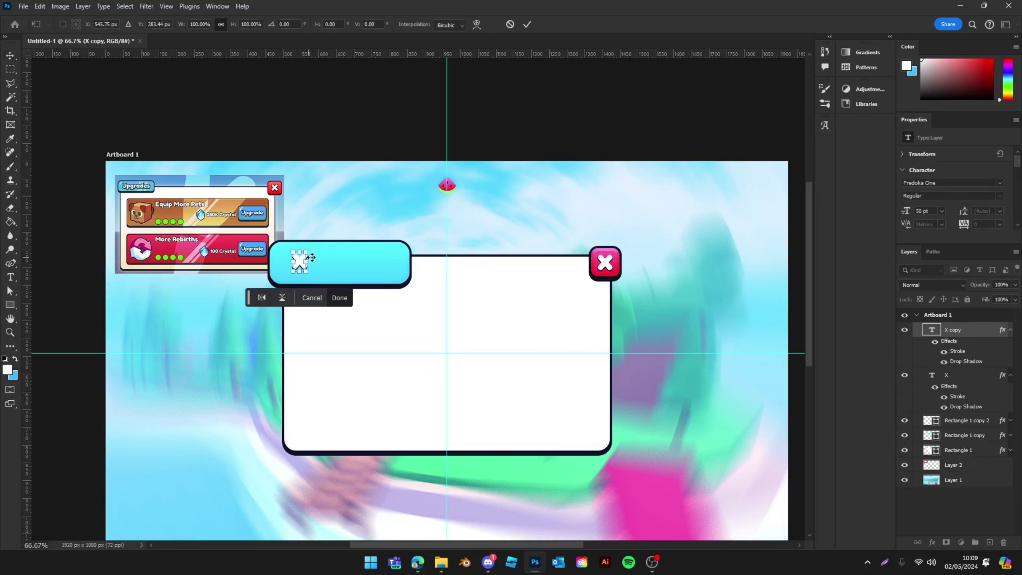
{"action": "key", "text": "Return"}
{"action": "key", "text": "ctrl+plus"}
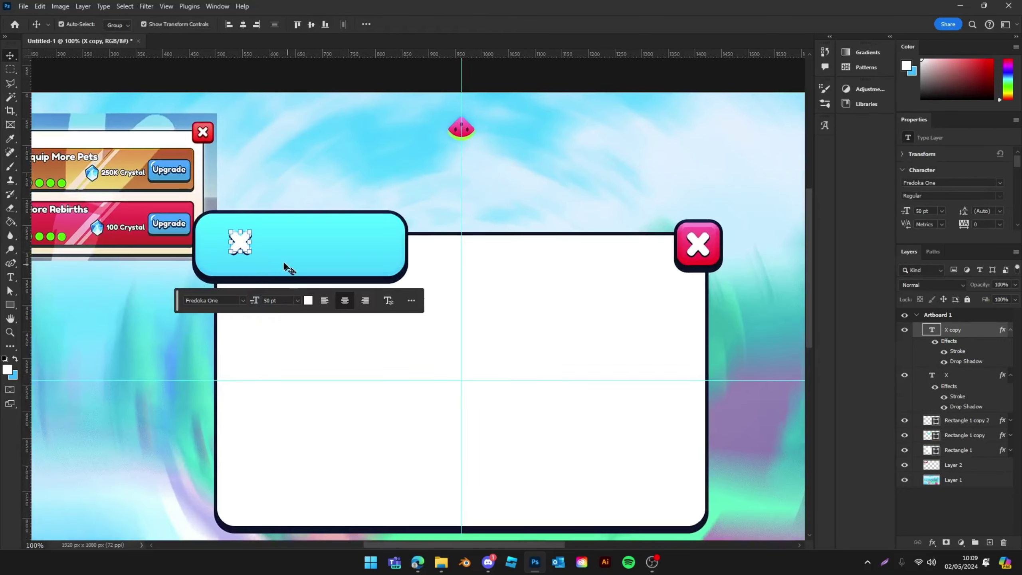
Replace the copied X with the text "Upgrades", left-align it and position it within the cyan header.
{"action": "double_click", "coordinate": [241, 245]}
{"action": "type", "text": "Upgrades"}
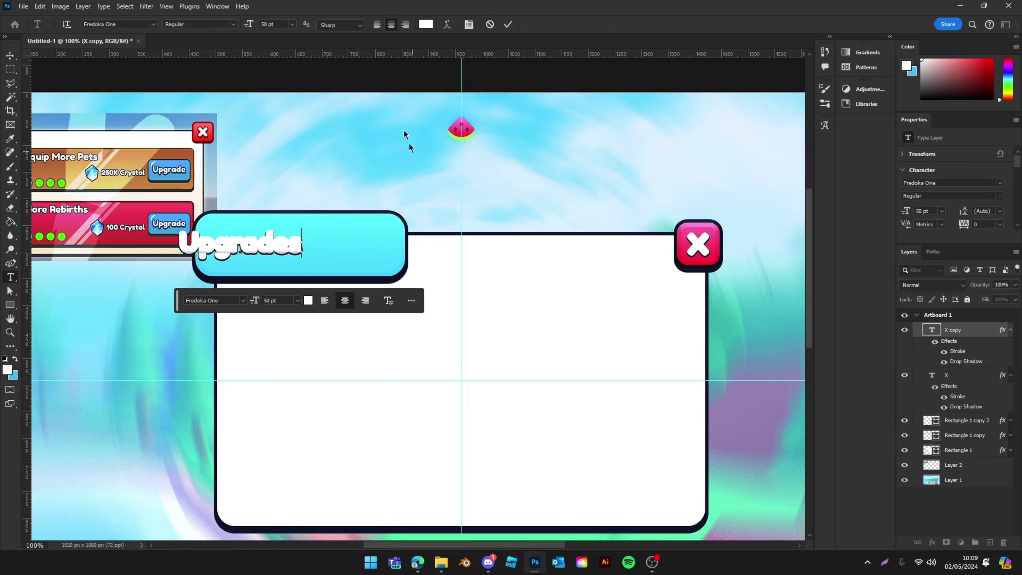
{"action": "scroll", "coordinate": [409, 147], "scroll_direction": "left", "scroll_amount": 5}
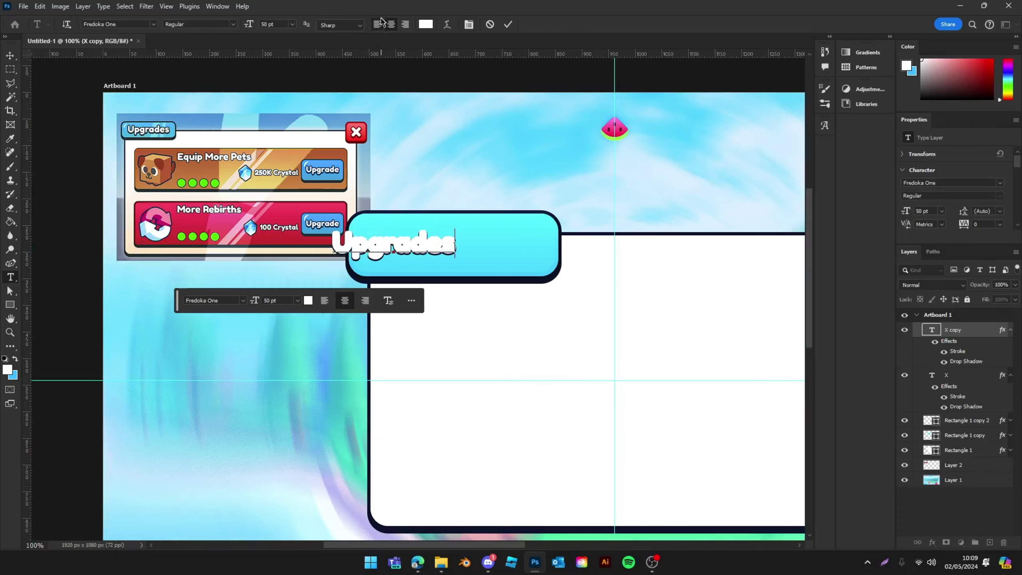
{"action": "left_click", "coordinate": [381, 21]}
{"action": "left_click", "coordinate": [9, 58]}
{"action": "left_click_drag", "start_coordinate": [479, 248], "coordinate": [495, 250]}
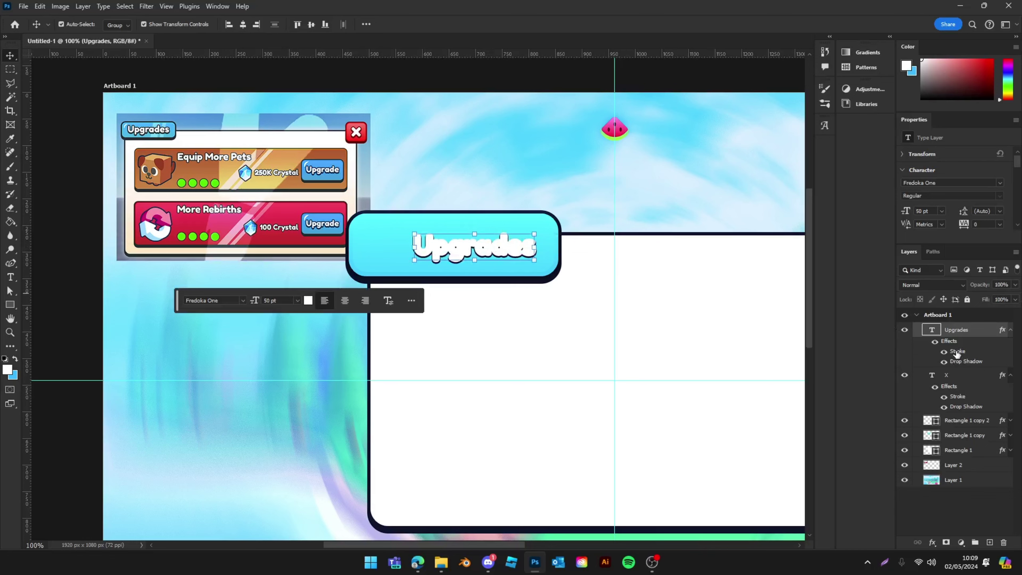
Set the Upgrades title's stroke size to 1 px and nudge the title slightly within the header.
{"action": "left_click_drag", "start_coordinate": [287, 220], "coordinate": [778, 303]}
{"action": "left_click_drag", "start_coordinate": [834, 361], "coordinate": [824, 363]}
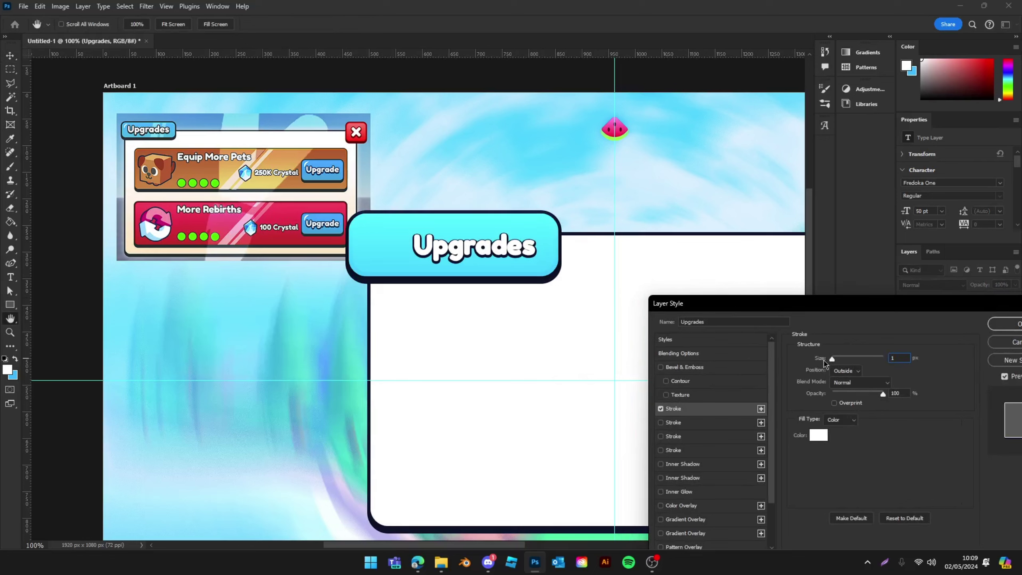
{"action": "left_click", "coordinate": [660, 409]}
{"action": "left_click", "coordinate": [660, 409]}
{"action": "left_click", "coordinate": [1008, 323]}
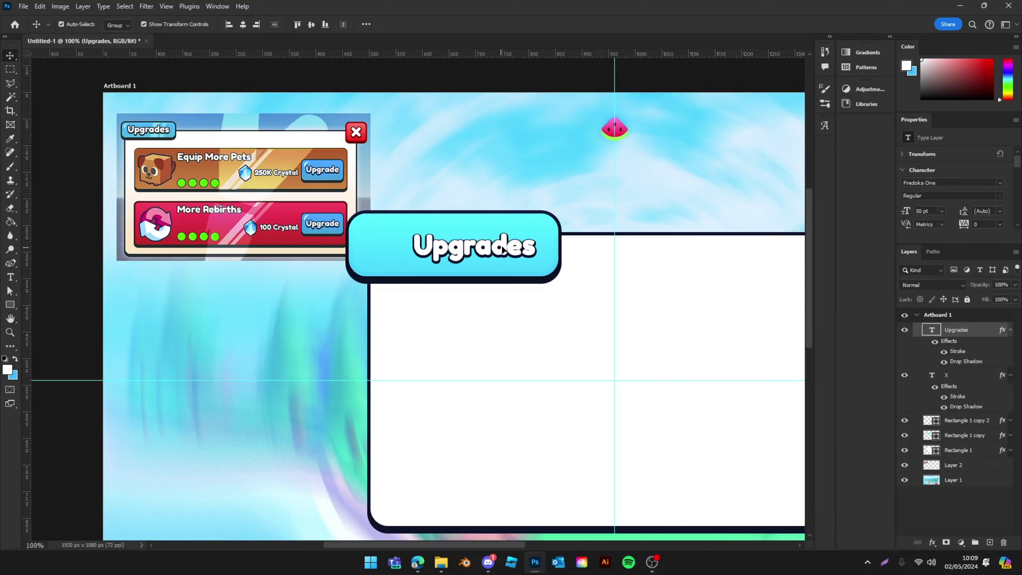
{"action": "left_click_drag", "start_coordinate": [503, 249], "coordinate": [499, 249]}
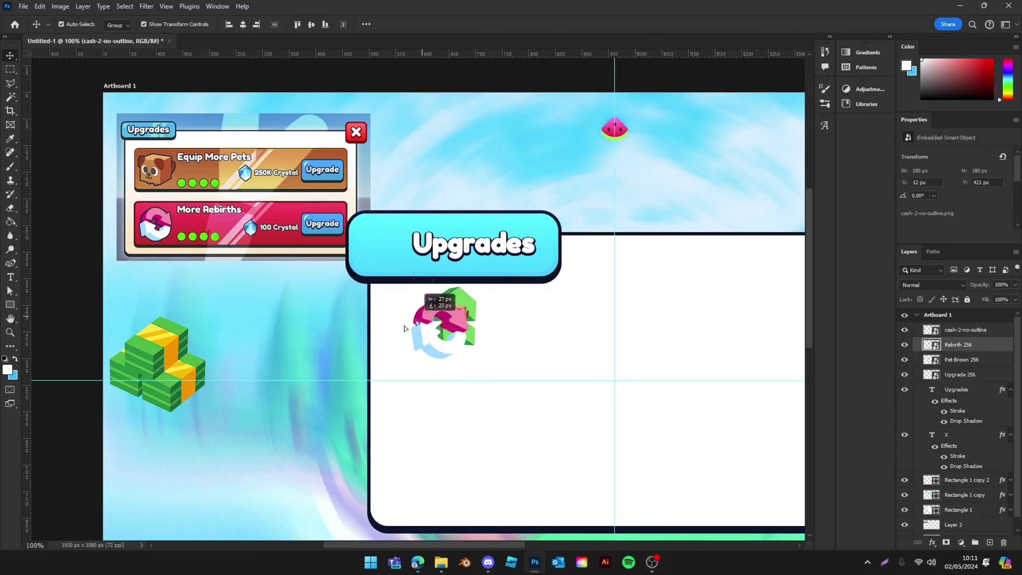
Move the rebirth and dog icons outside the panel, and place the green upgrade arrow in the header, scaled to 54 × 73 px.
{"action": "left_click_drag", "start_coordinate": [449, 322], "coordinate": [294, 350]}
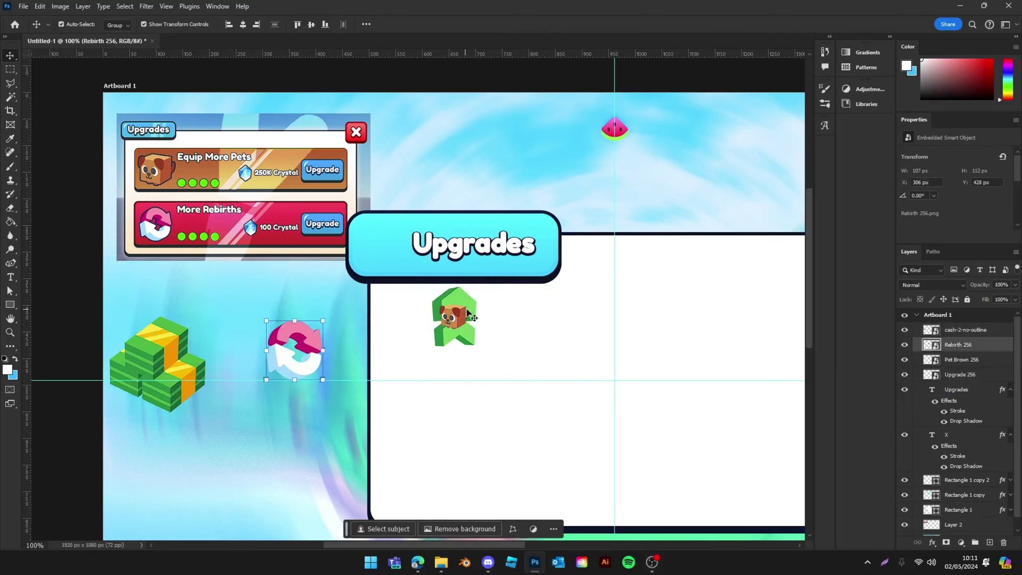
{"action": "left_click_drag", "start_coordinate": [416, 330], "coordinate": [294, 312]}
{"action": "left_click_drag", "start_coordinate": [458, 315], "coordinate": [376, 242]}
{"action": "key", "text": "ctrl+t"}
{"action": "key", "text": "Return"}
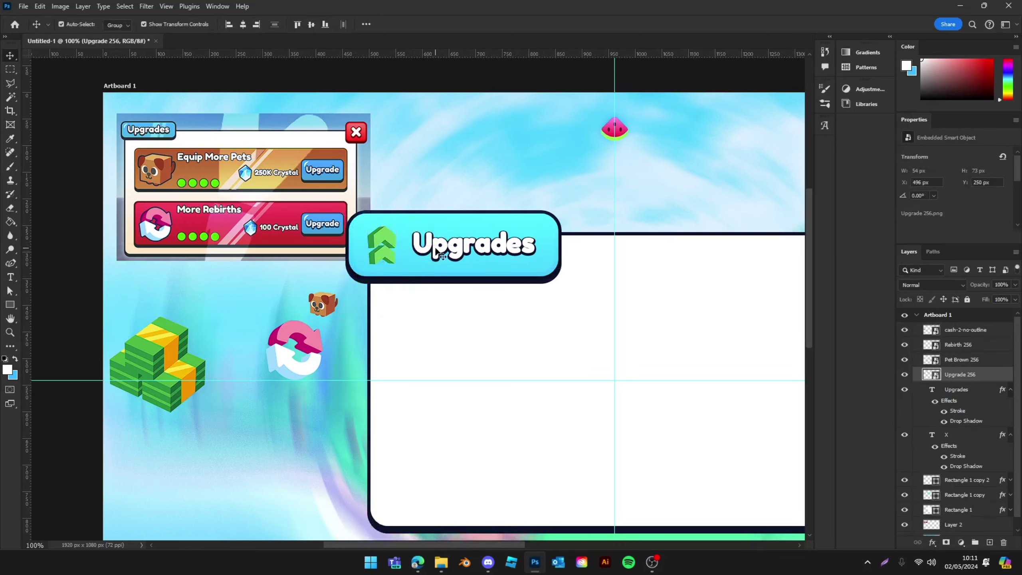
Copy the Upgrades title's stroke and drop shadow effects to the green upgrade arrow layer.
{"action": "left_click", "coordinate": [432, 249]}
{"action": "left_click", "coordinate": [1004, 390]}
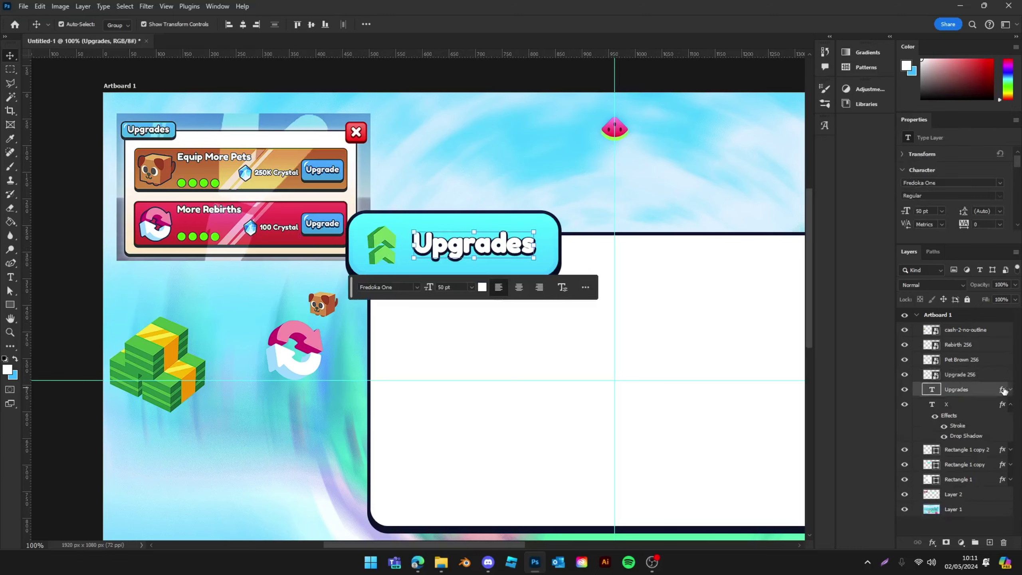
{"action": "mouse_move", "coordinate": [1002, 390]}
{"action": "left_mouse_down"}
{"action": "mouse_move", "coordinate": [982, 371]}
{"action": "mouse_move", "coordinate": [961, 375]}
{"action": "left_mouse_up"}
{"action": "left_click", "coordinate": [426, 179]}
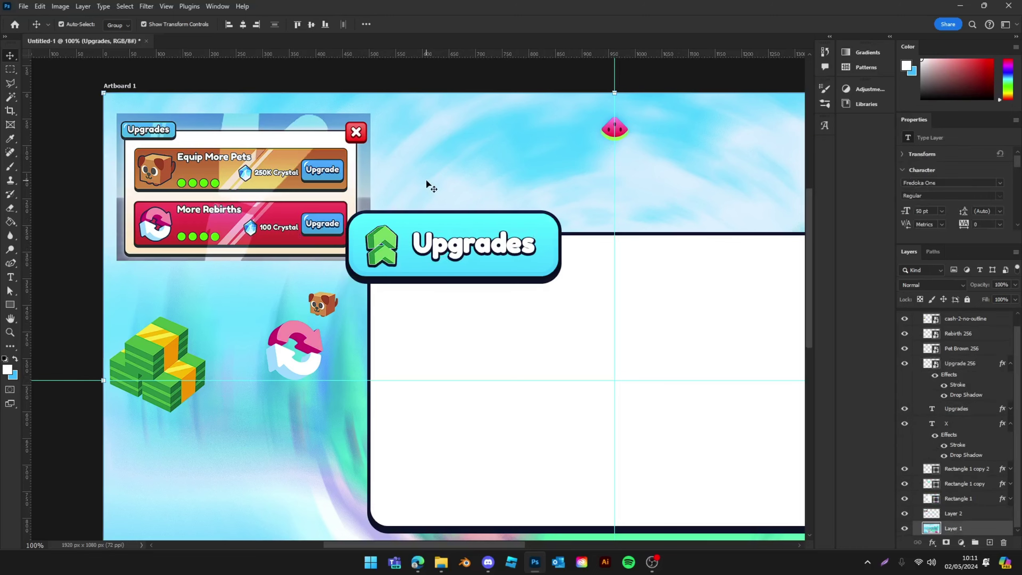
Turn off the arrow icon's white stroke and reposition the icon in the header at X 496 px.
{"action": "scroll", "coordinate": [312, 204], "scroll_direction": "up", "scroll_amount": 1}
{"action": "key", "text": "ctrl+plus"}
{"action": "key", "text": "ctrl+plus"}
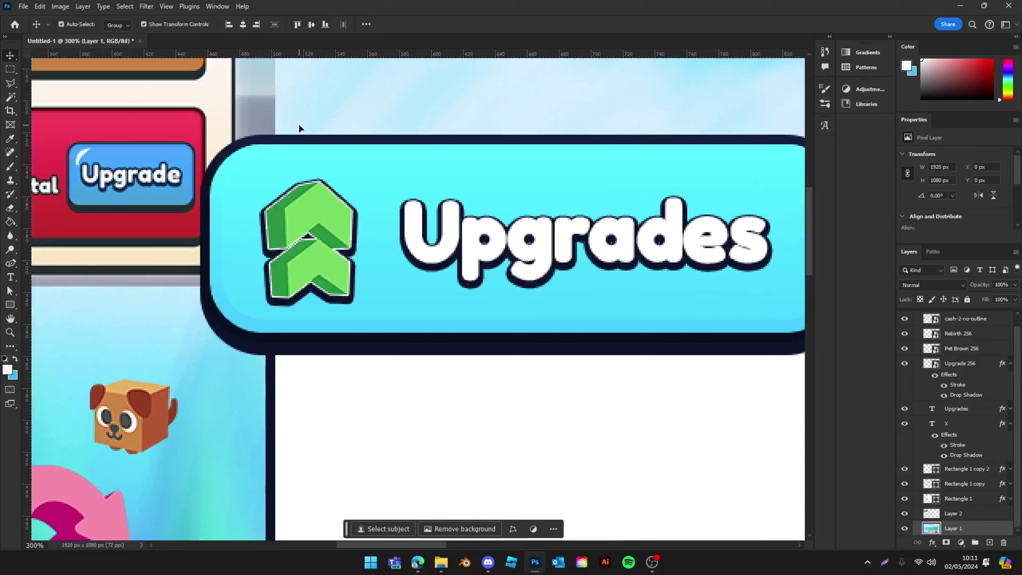
{"action": "left_click", "coordinate": [307, 217]}
{"action": "left_click_drag", "start_coordinate": [307, 219], "coordinate": [310, 221]}
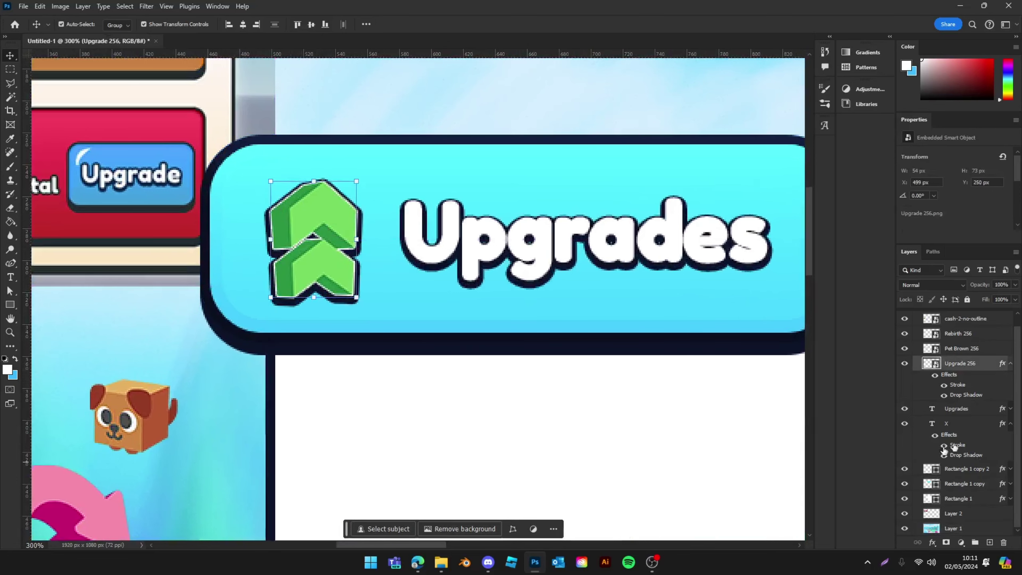
{"action": "double_click", "coordinate": [958, 384]}
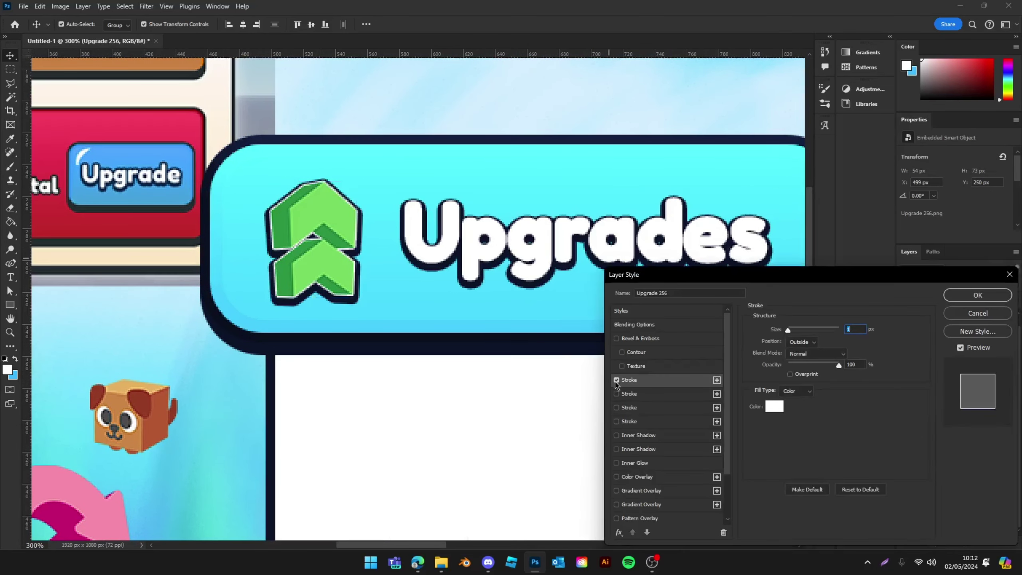
{"action": "left_click", "coordinate": [617, 380]}
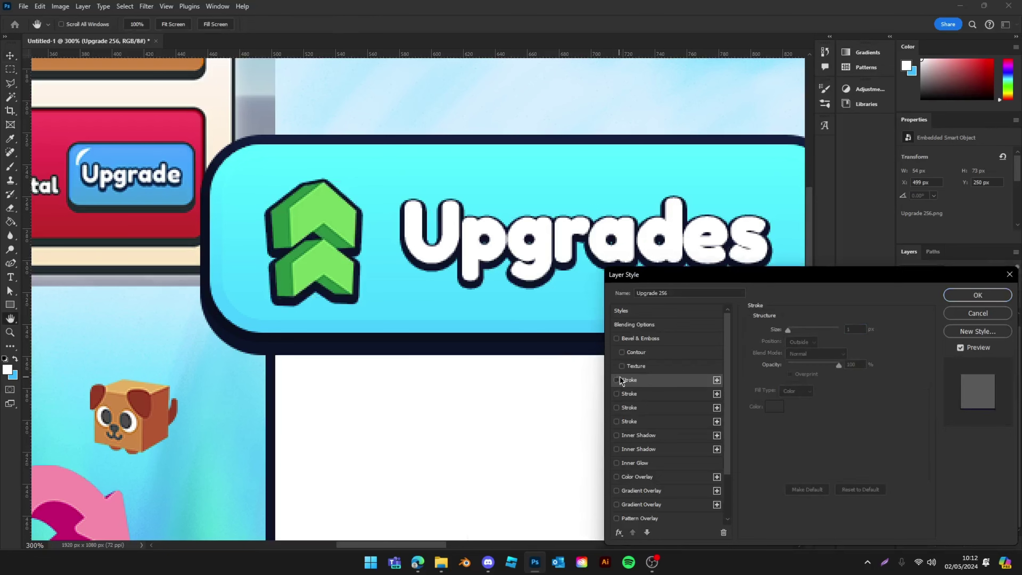
{"action": "left_click", "coordinate": [986, 295]}
{"action": "left_click_drag", "start_coordinate": [324, 270], "coordinate": [315, 272]}
{"action": "scroll", "coordinate": [593, 369], "scroll_direction": "down", "scroll_amount": 4}
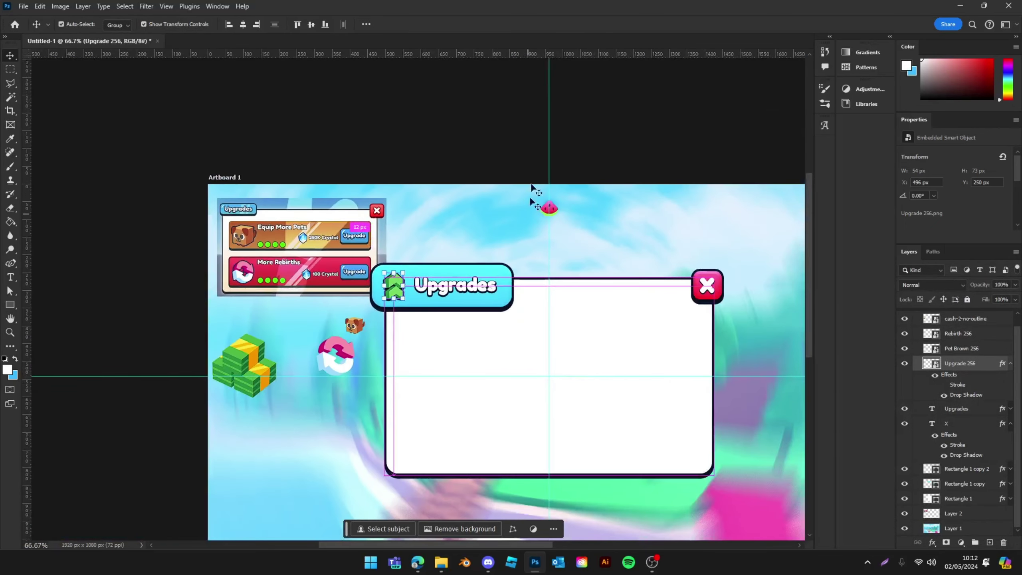
{"action": "left_click", "coordinate": [522, 102]}
Scale the arrow icon to 38 × 51 px beside the title and centre both together in the header.
{"action": "key", "text": "ctrl+plus"}
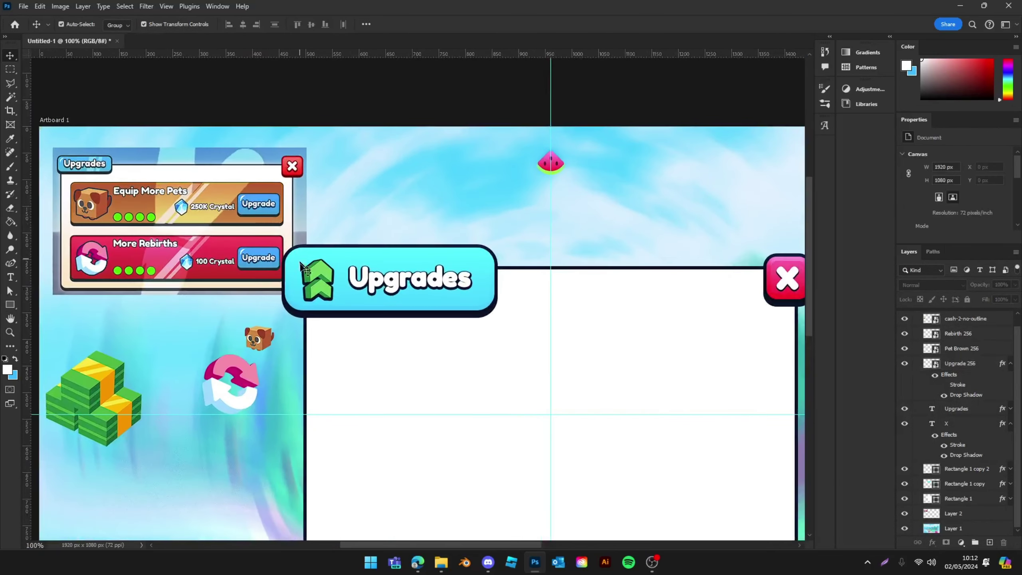
{"action": "left_click", "coordinate": [302, 268]}
{"action": "key", "text": "ctrl+t"}
{"action": "left_click_drag", "start_coordinate": [307, 266], "coordinate": [329, 281]}
{"action": "key", "text": "Return"}
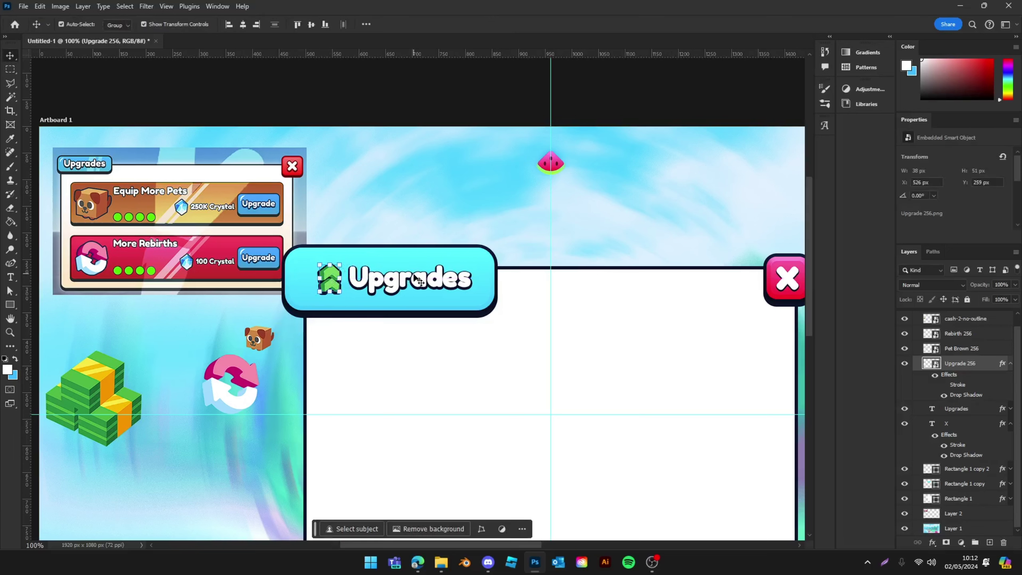
{"action": "left_click", "coordinate": [417, 278], "text": "shift"}
{"action": "mouse_move", "coordinate": [417, 278]}
{"action": "left_mouse_down"}
{"action": "mouse_move", "coordinate": [404, 280]}
{"action": "mouse_move", "coordinate": [426, 282]}
{"action": "left_mouse_up"}
Try to colorize the arrow icon yellow using Hue/Saturation with hue 48 and saturation 100.
{"action": "left_click", "coordinate": [324, 280]}
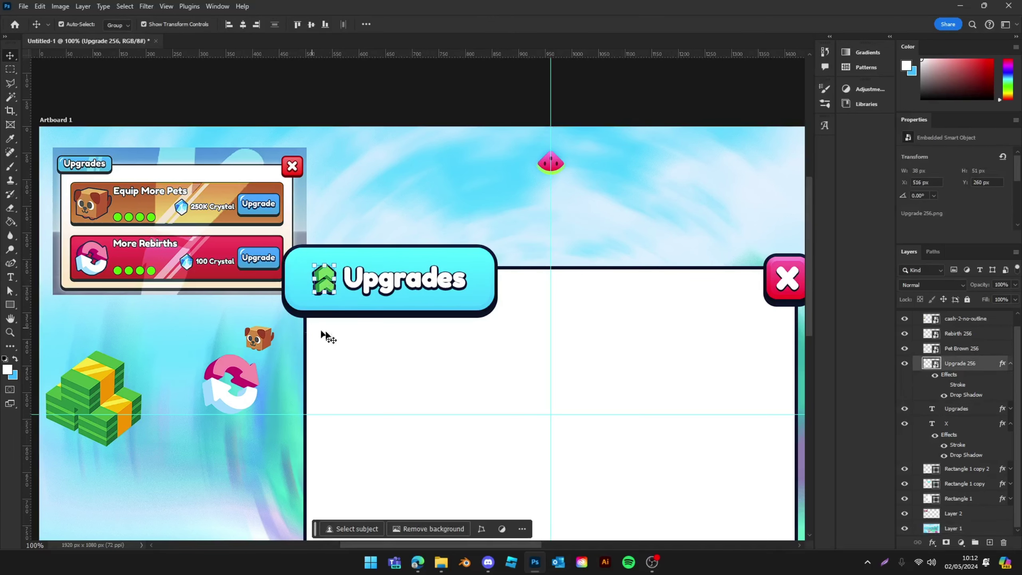
{"action": "key", "text": "ctrl+u"}
{"action": "left_click_drag", "start_coordinate": [481, 126], "coordinate": [610, 199]}
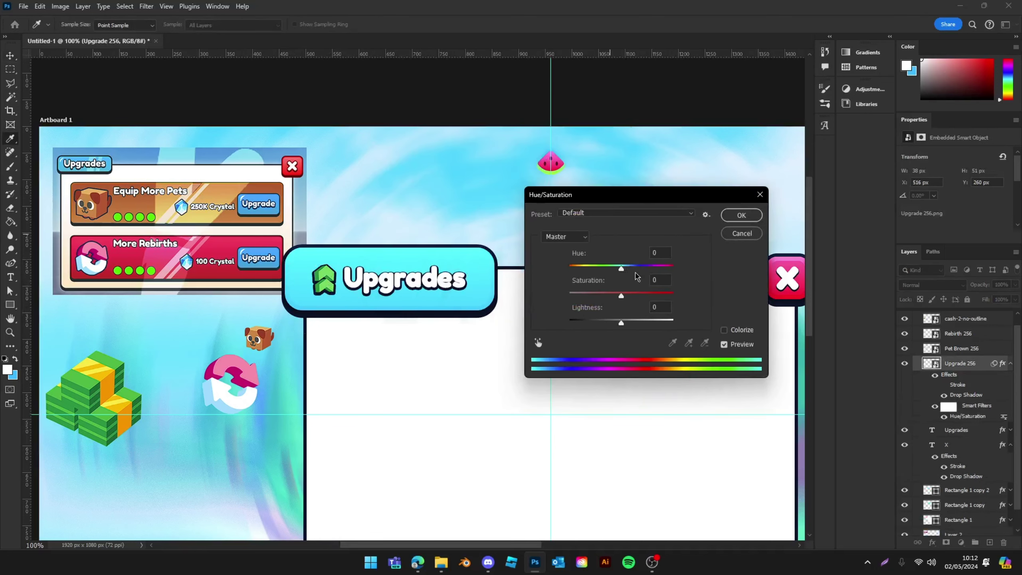
{"action": "left_click_drag", "start_coordinate": [621, 268], "coordinate": [680, 298]}
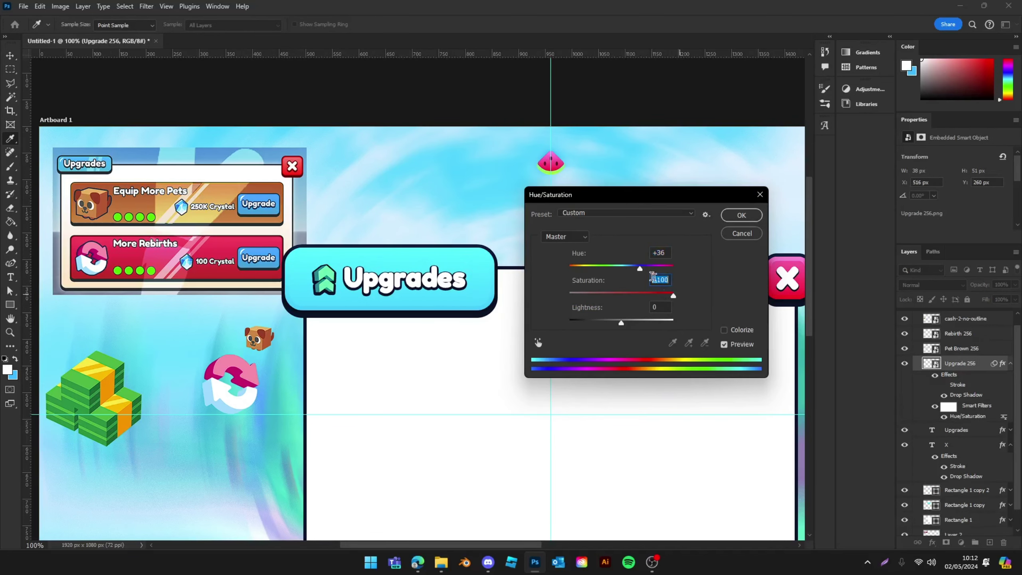
{"action": "left_click_drag", "start_coordinate": [646, 270], "coordinate": [566, 260]}
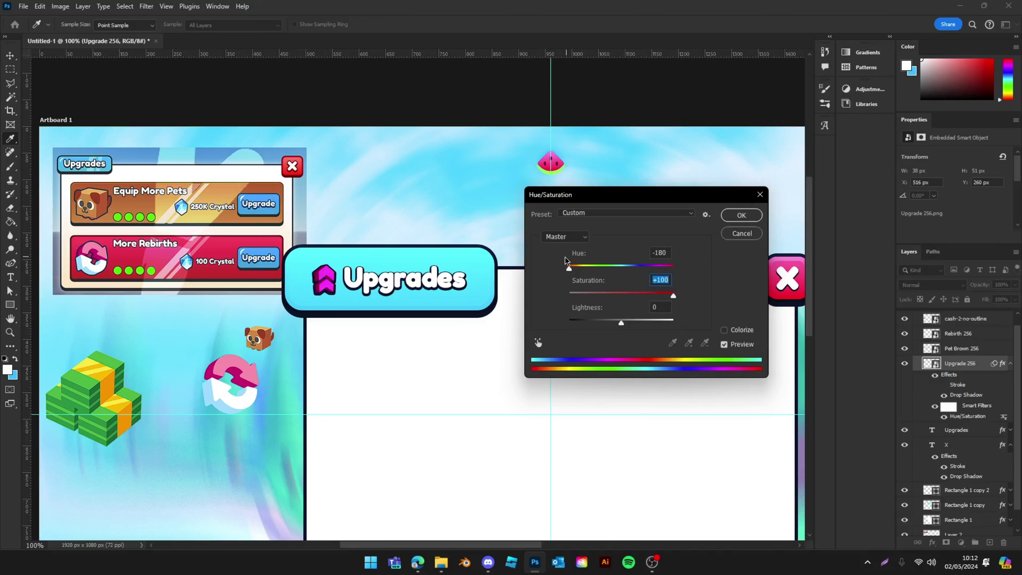
{"action": "left_click_drag", "start_coordinate": [649, 259], "coordinate": [583, 267]}
{"action": "left_click", "coordinate": [725, 329]}
{"action": "left_click_drag", "start_coordinate": [644, 295], "coordinate": [755, 289]}
{"action": "left_click_drag", "start_coordinate": [582, 269], "coordinate": [584, 271]}
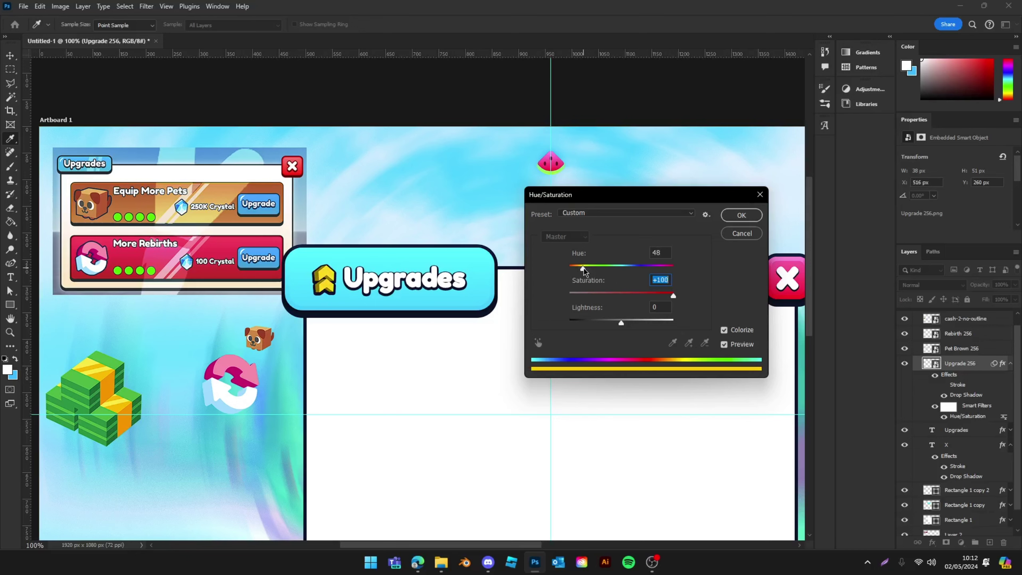
{"action": "left_click", "coordinate": [742, 215]}
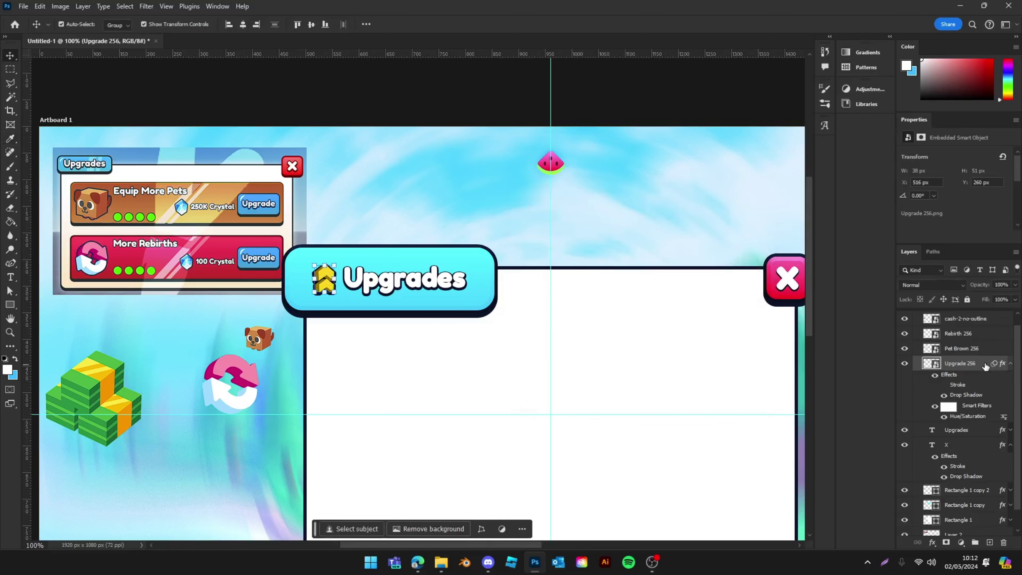
Try a reversed linear gradient overlay on the arrow icon with Overlay blending, 18% opacity and a -90° angle.
{"action": "double_click", "coordinate": [865, 334]}
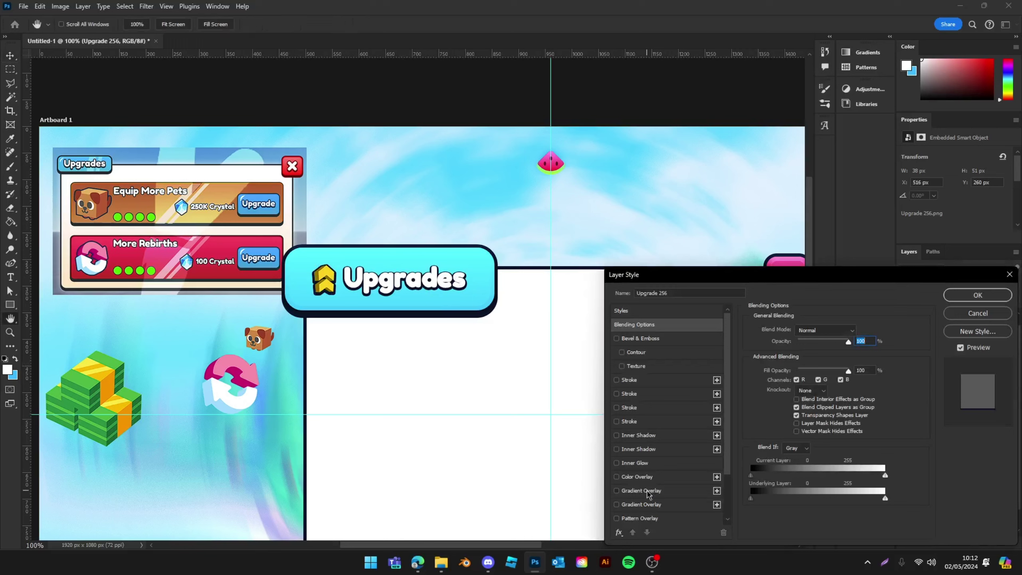
{"action": "left_click", "coordinate": [644, 491]}
{"action": "left_click_drag", "start_coordinate": [814, 345], "coordinate": [800, 342]}
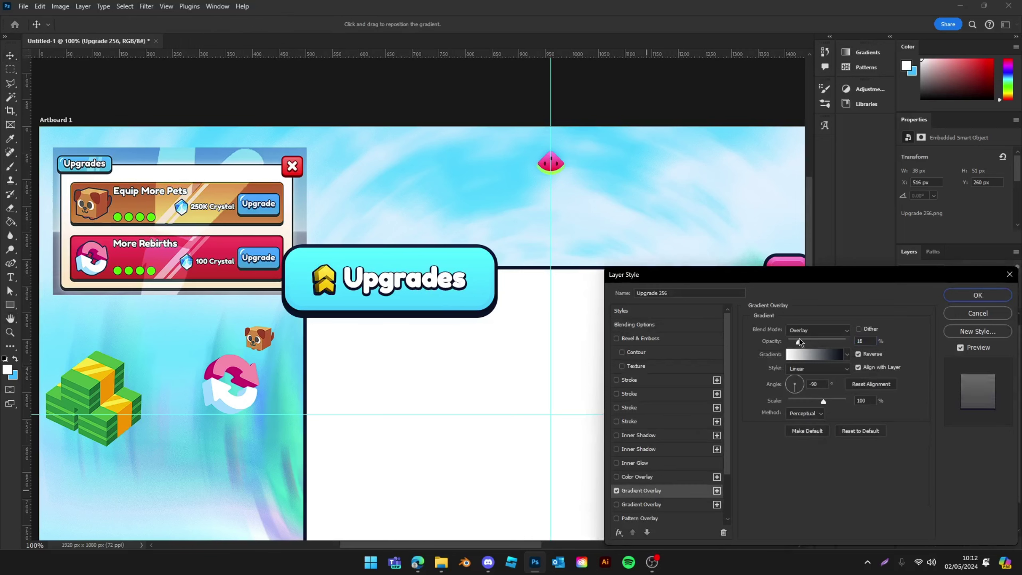
{"action": "key", "text": "Return"}
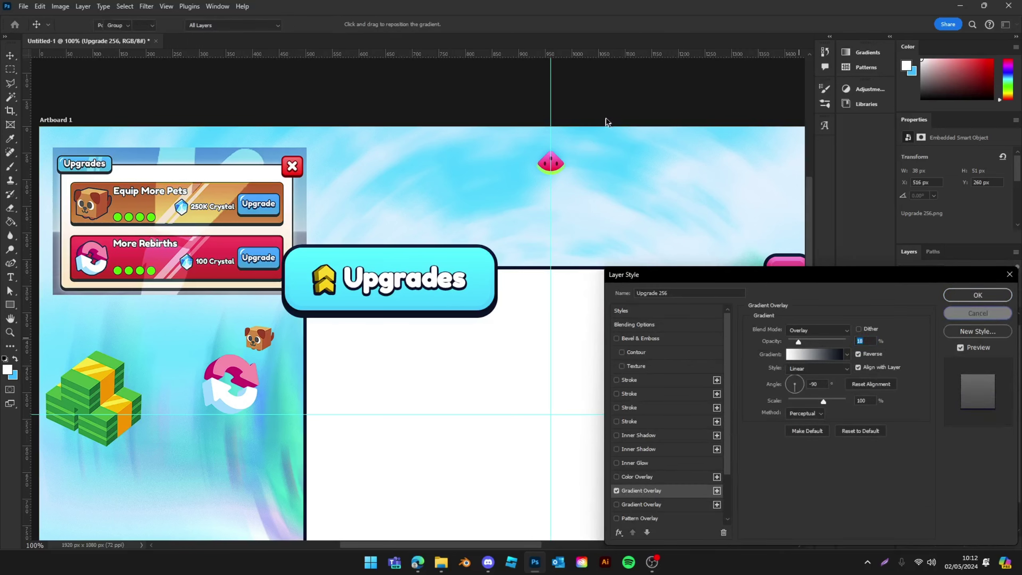
Brighten the green arrow icon in the header using Hue/Saturation with hue -9 and saturation about +35.
{"action": "scroll", "coordinate": [628, 96], "scroll_direction": "right", "scroll_amount": 5}
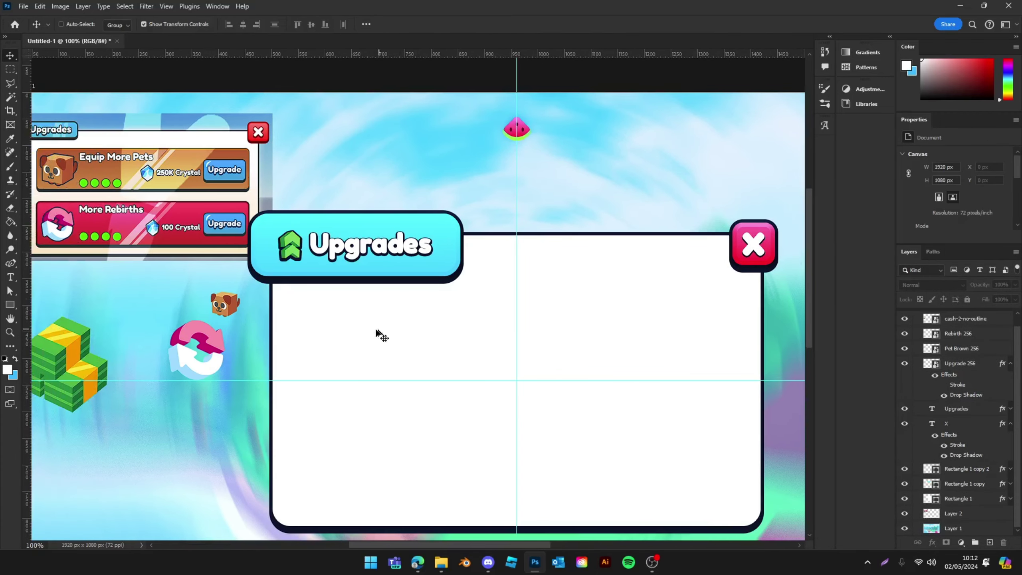
{"action": "scroll", "coordinate": [355, 382], "scroll_direction": "left", "scroll_amount": 5}
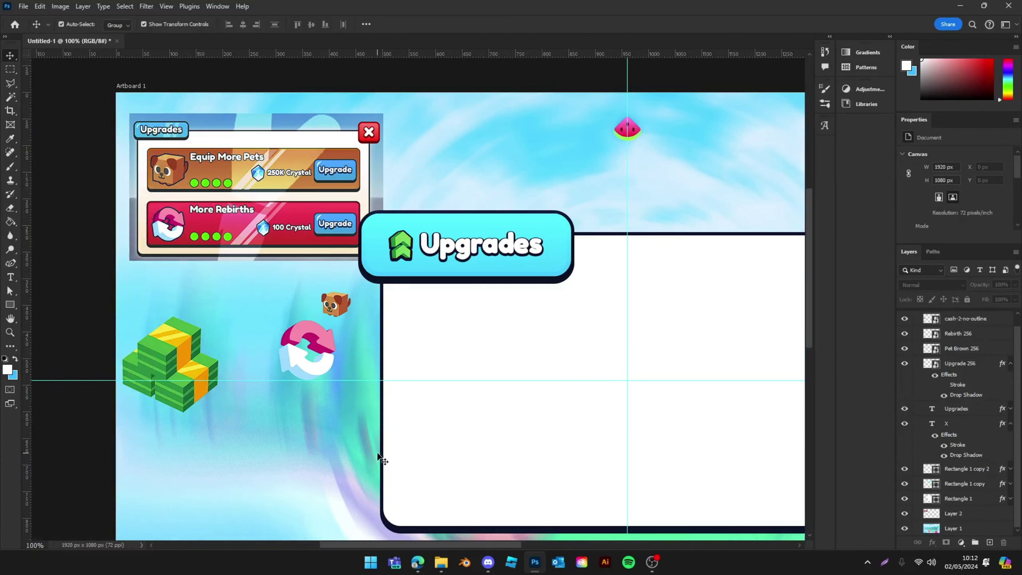
{"action": "scroll", "coordinate": [362, 402], "scroll_direction": "up", "scroll_amount": 2}
{"action": "key", "text": "ctrl+plus"}
{"action": "key", "text": "ctrl+plus"}
{"action": "key", "text": "ctrl+plus"}
{"action": "key", "text": "ctrl+plus"}
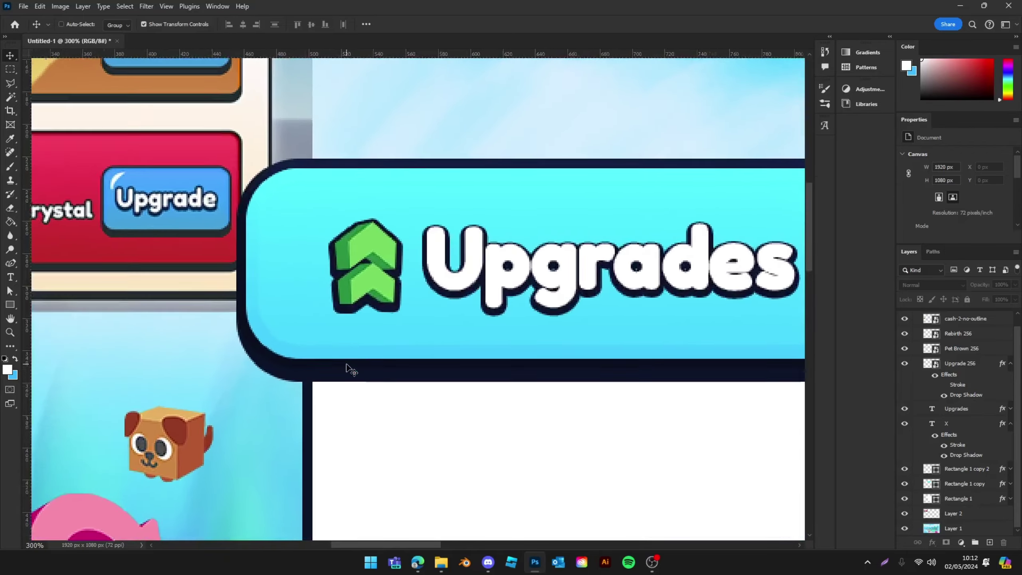
{"action": "left_click", "coordinate": [335, 227], "text": "ctrl"}
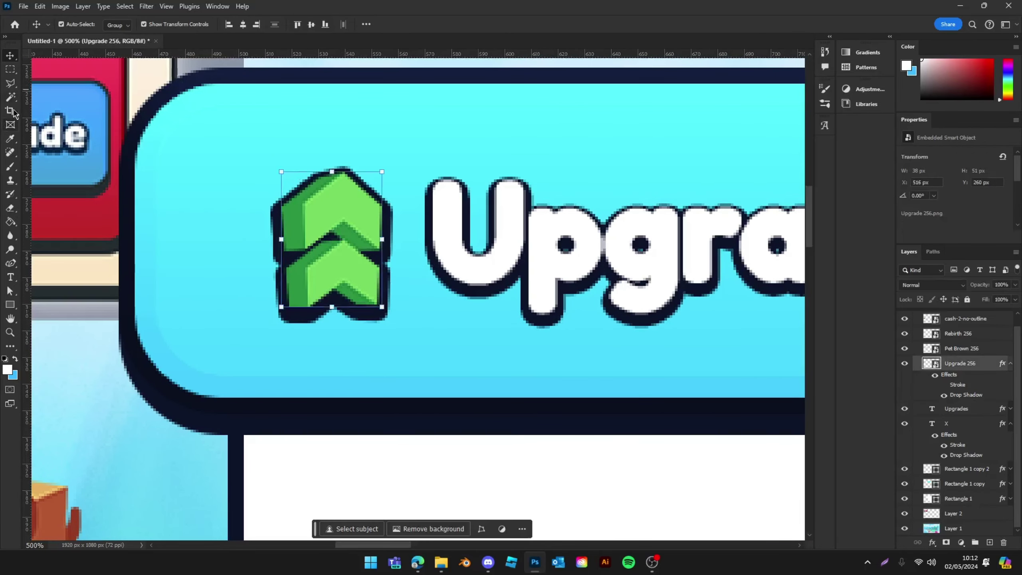
{"action": "key", "text": "ctrl+u"}
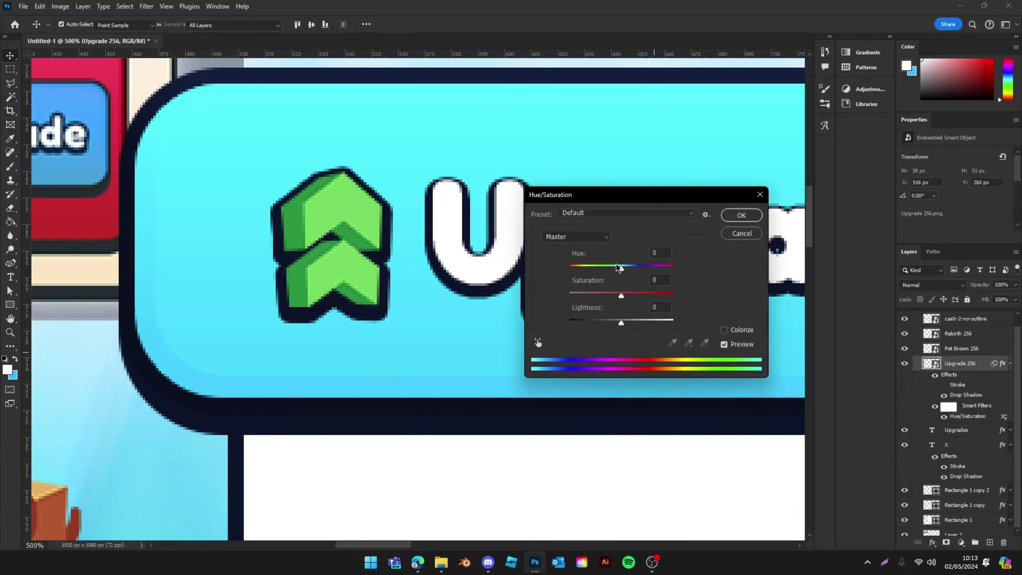
{"action": "left_click_drag", "start_coordinate": [621, 268], "coordinate": [622, 297]}
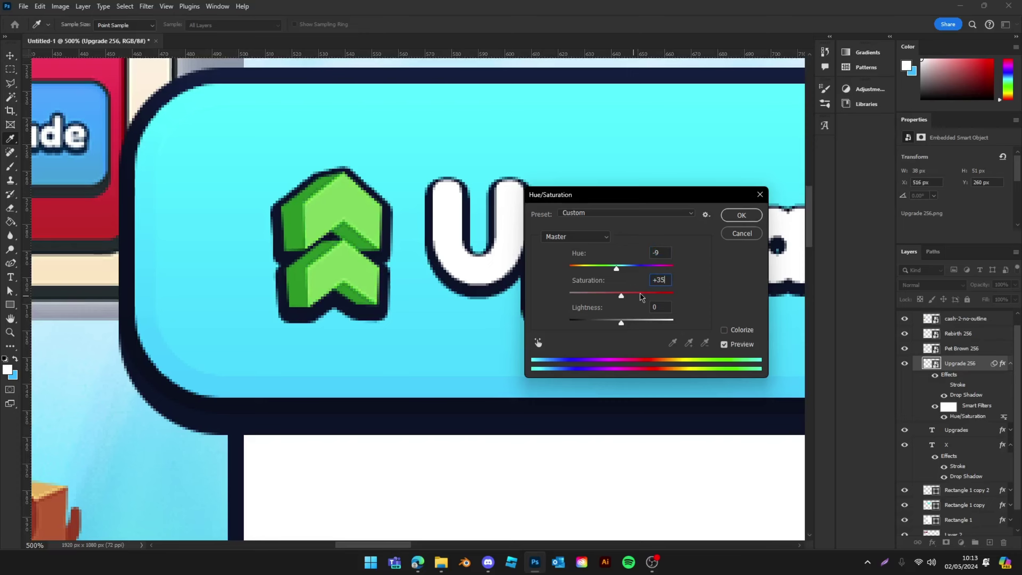
{"action": "key", "text": "Return"}
{"action": "key", "text": "v"}
{"action": "key", "text": "ctrl+minus"}
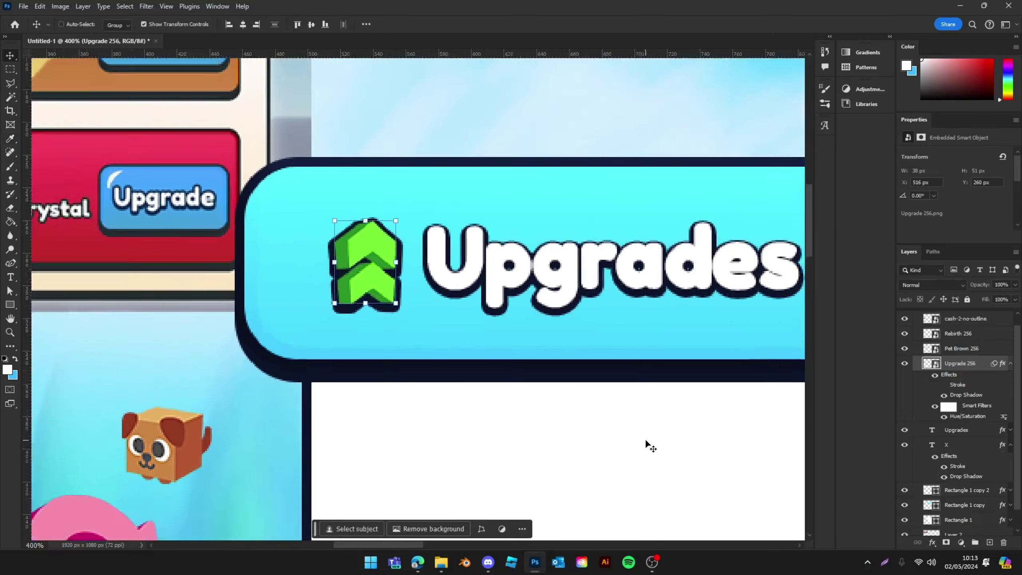
{"action": "key", "text": "ctrl+minus"}
{"action": "key", "text": "ctrl+minus"}
{"action": "key", "text": "ctrl+minus"}
{"action": "key", "text": "ctrl+minus"}
{"action": "left_click", "coordinate": [117, 441]}
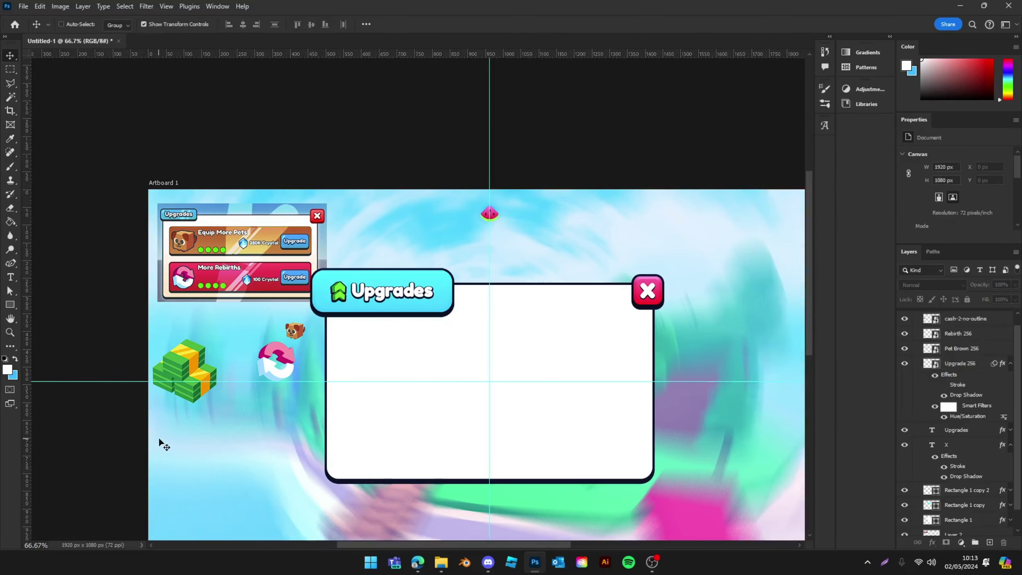
Narrow the cyan header rectangle evenly from both sides to about 96.31% of its width.
{"action": "scroll", "coordinate": [354, 417], "scroll_direction": "right", "scroll_amount": 2}
{"action": "scroll", "coordinate": [413, 328], "scroll_direction": "down", "scroll_amount": 2}
{"action": "scroll", "coordinate": [408, 317], "scroll_direction": "right", "scroll_amount": 3}
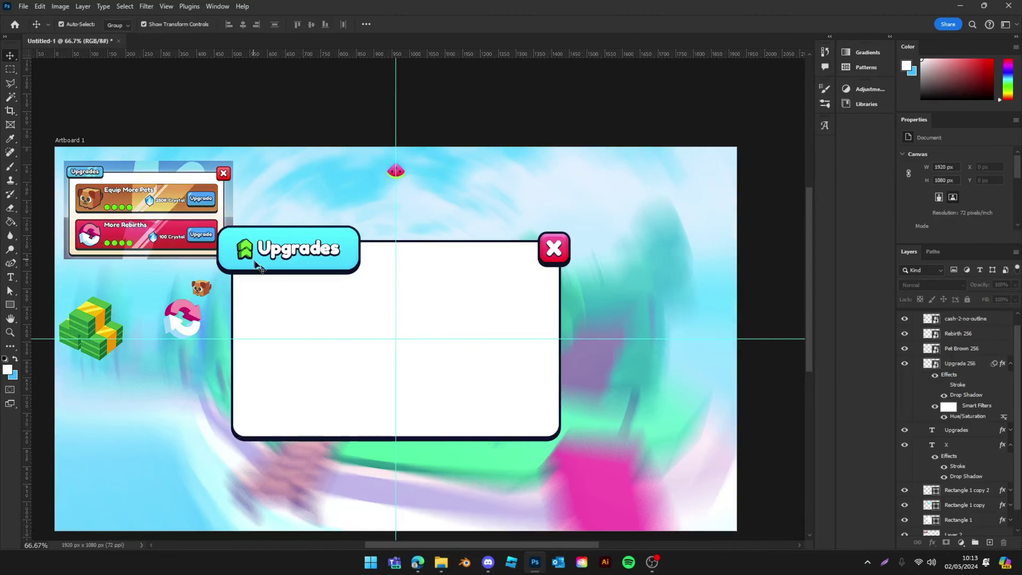
{"action": "left_click", "coordinate": [258, 266]}
{"action": "left_click_drag", "start_coordinate": [360, 248], "coordinate": [357, 248]}
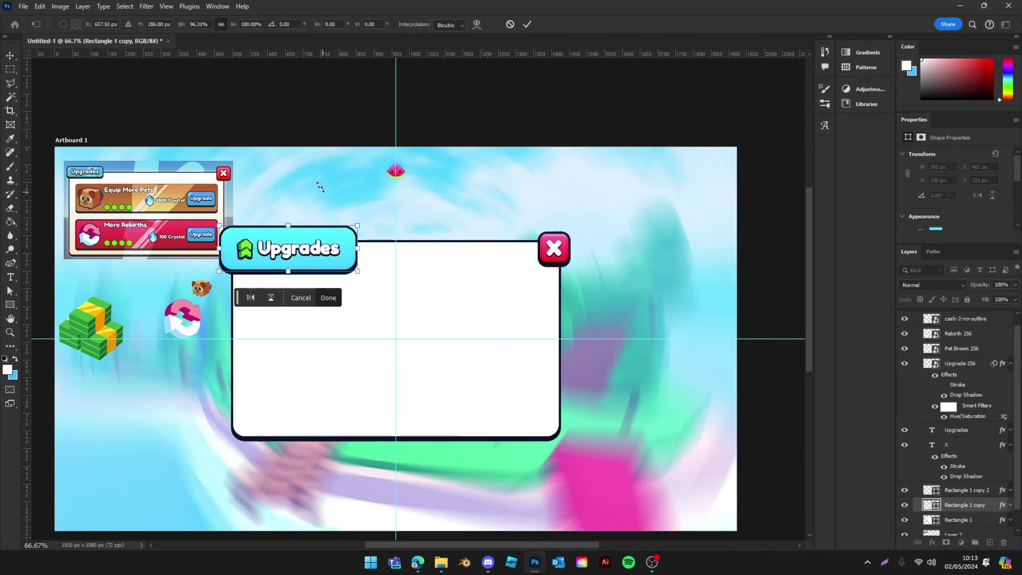
{"action": "left_click", "coordinate": [323, 125]}
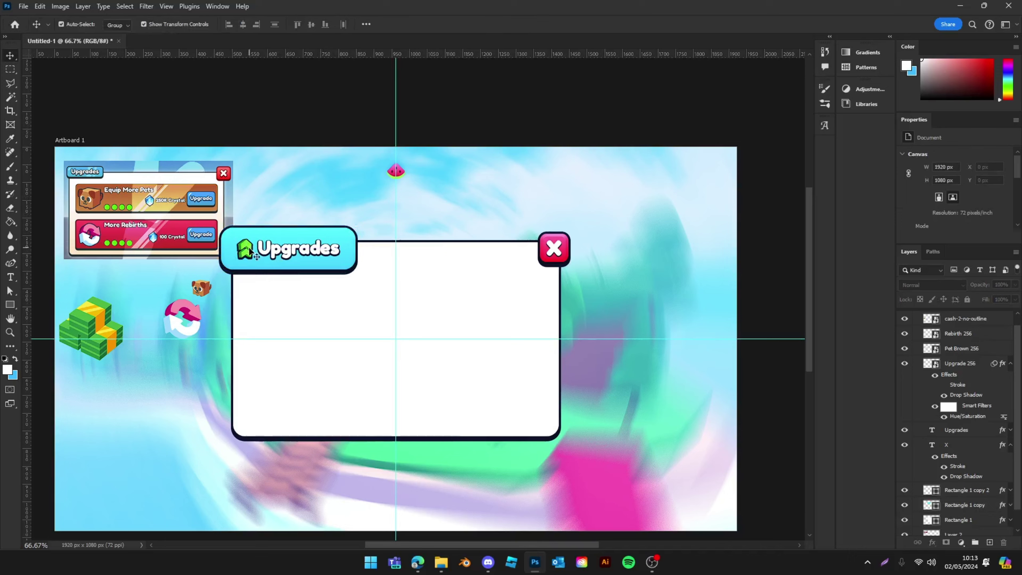
Shift the arrow icon slightly away from the Upgrades title inside the header.
{"action": "left_click_drag", "start_coordinate": [251, 252], "coordinate": [249, 253]}
{"action": "left_click", "coordinate": [316, 256], "text": "shift"}
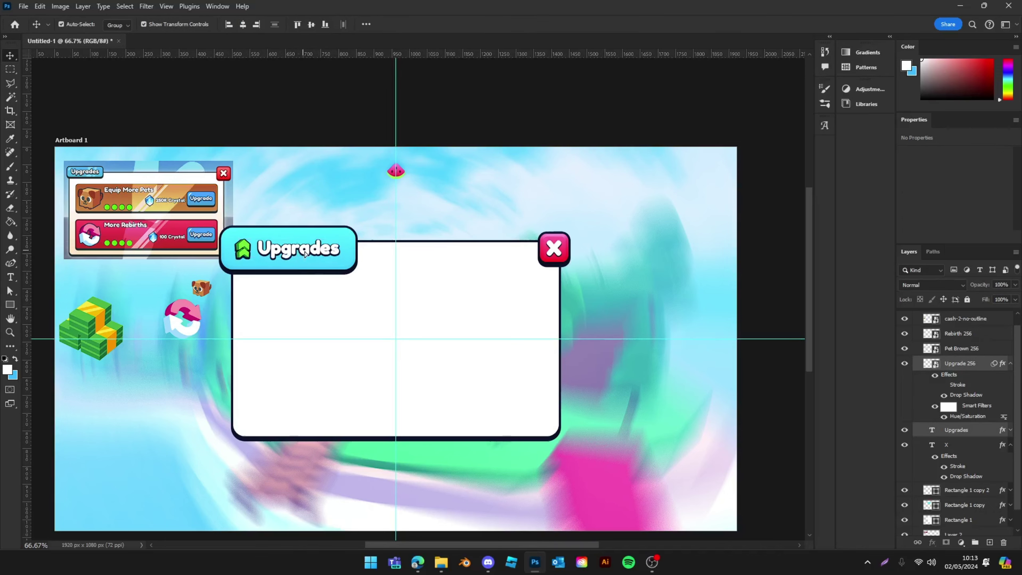
{"action": "left_click", "coordinate": [312, 144]}
{"action": "scroll", "coordinate": [354, 131], "scroll_direction": "right", "scroll_amount": 3}
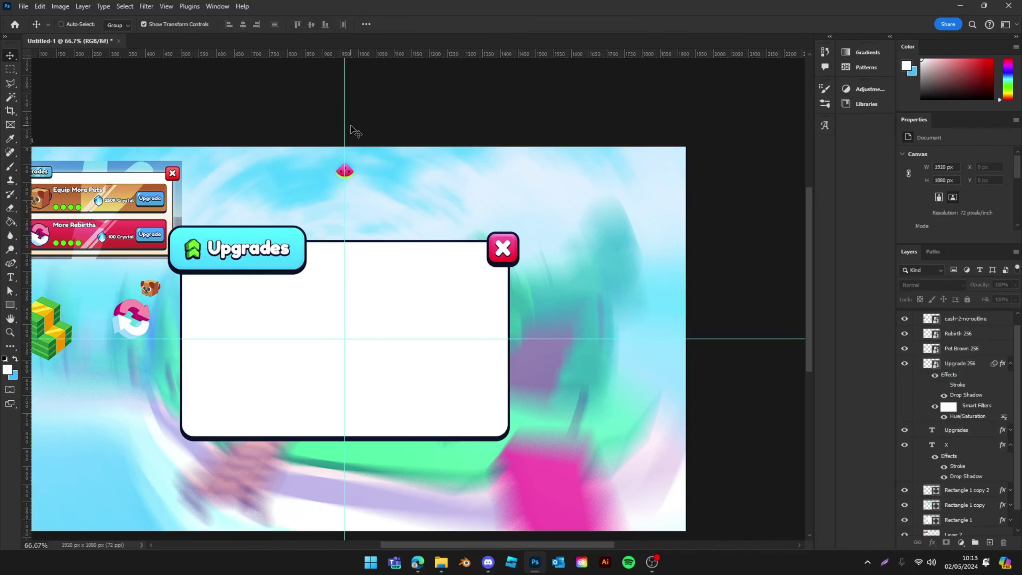
{"action": "scroll", "coordinate": [352, 130], "scroll_direction": "left", "scroll_amount": 6}
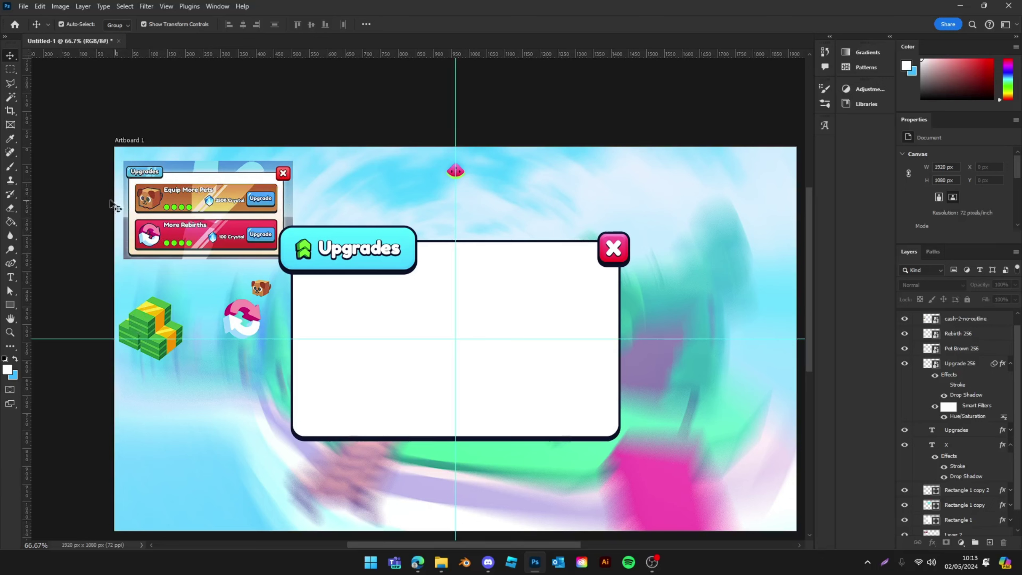
Duplicate the cyan header rectangle into the white panel and stretch it into a wide card about 874 × 185 px.
{"action": "left_click", "coordinate": [358, 324]}
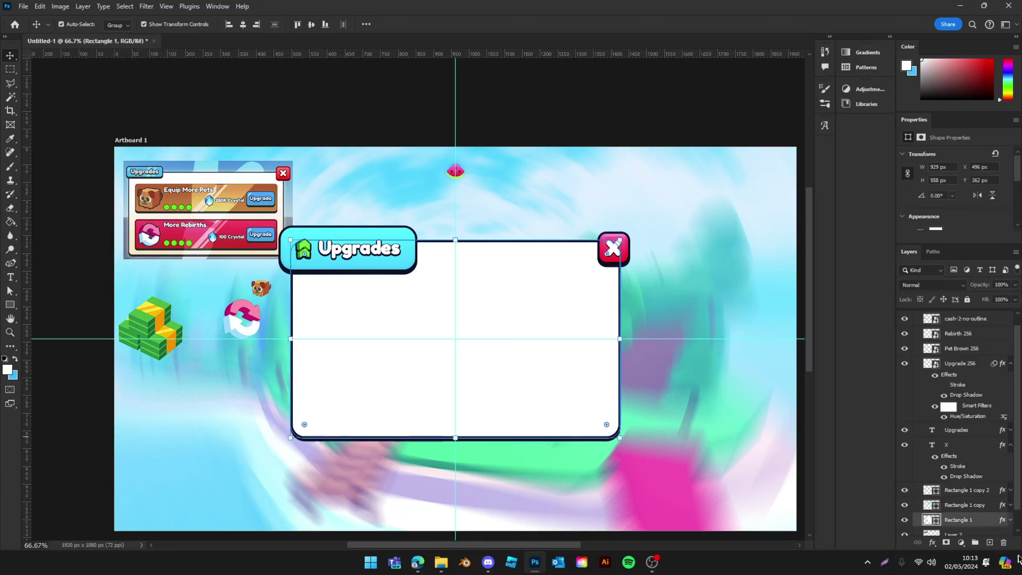
{"action": "left_click", "coordinate": [394, 268]}
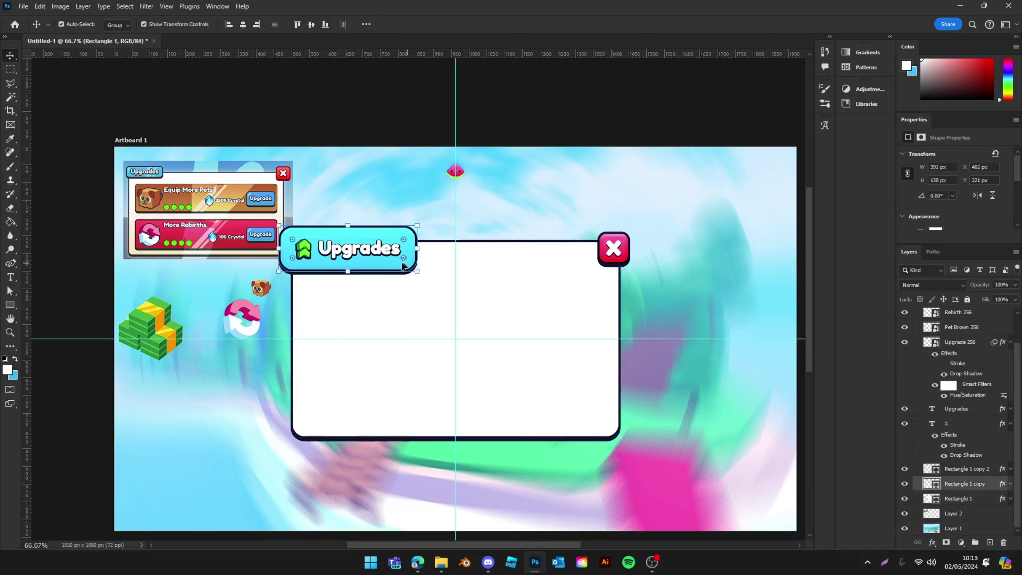
{"action": "left_click_drag", "start_coordinate": [394, 267], "coordinate": [614, 349]}
{"action": "left_click_drag", "start_coordinate": [412, 315], "coordinate": [304, 317]}
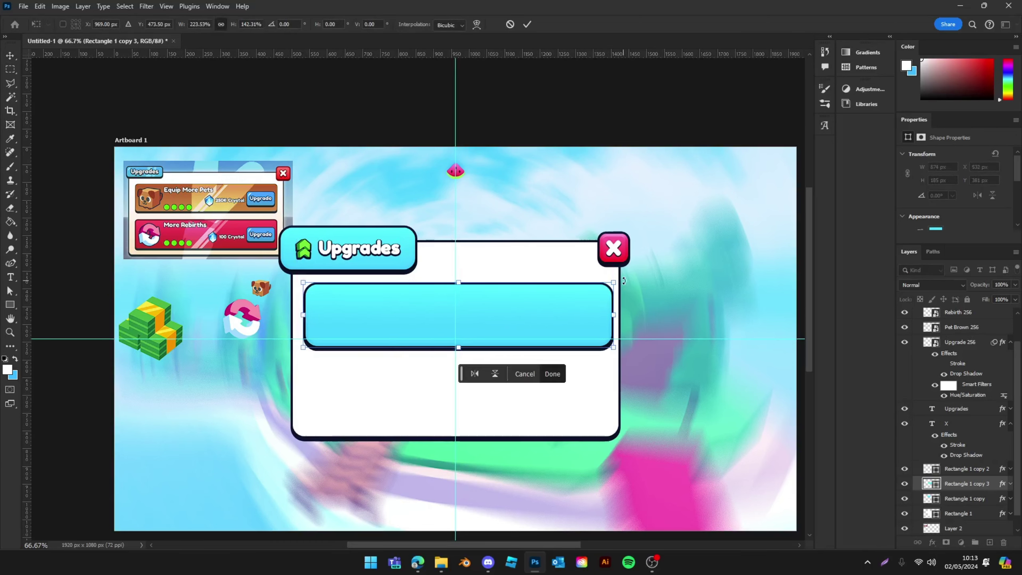
{"action": "key", "text": "Return"}
Narrow the white panel to 864 px from the side with the close button.
{"action": "left_click", "coordinate": [540, 273]}
{"action": "left_click_drag", "start_coordinate": [620, 338], "coordinate": [597, 339]}
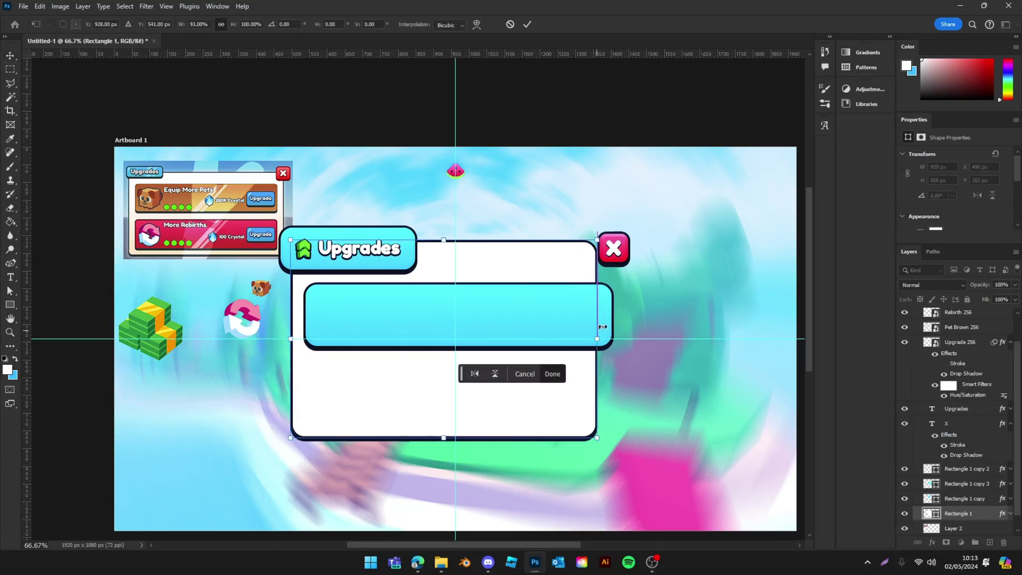
{"action": "key", "text": "Return"}
Move the red close button together with its X onto the narrowed panel's upper corner.
{"action": "left_click", "coordinate": [117, 25]}
{"action": "left_click", "coordinate": [113, 35]}
{"action": "left_click", "coordinate": [596, 209]}
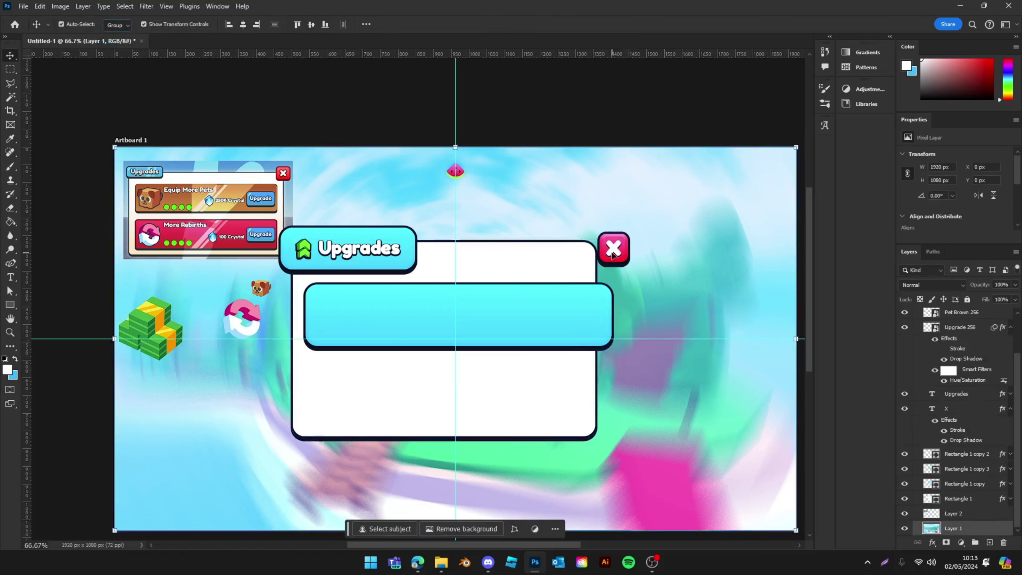
{"action": "left_click", "coordinate": [622, 260]}
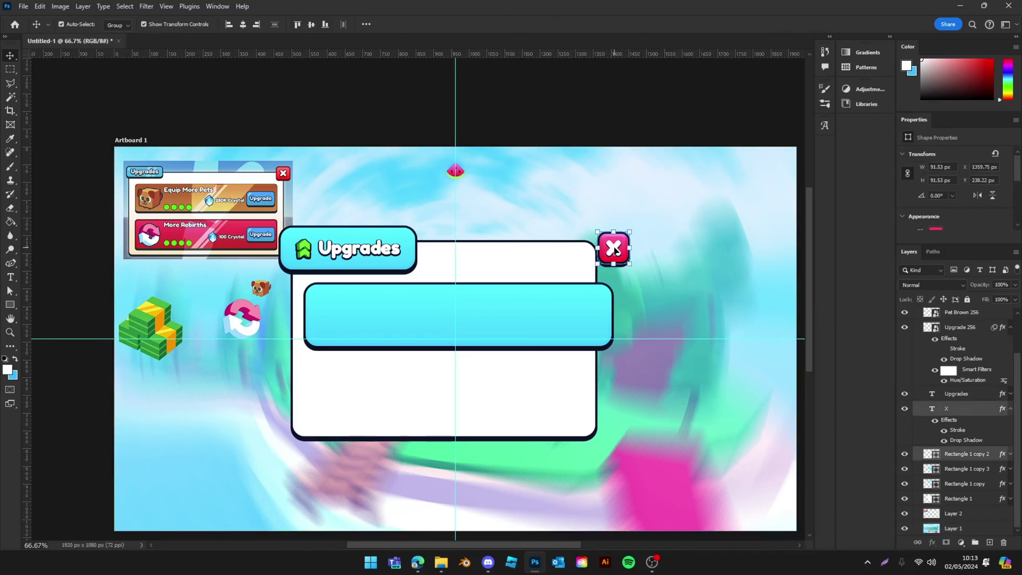
{"action": "left_click", "coordinate": [615, 249]}
{"action": "left_click_drag", "start_coordinate": [615, 249], "coordinate": [590, 251]}
Align the vertical guide with the white panel's centre and resize the card to 807 px wide, positioned at X 524 and Y 380 px.
{"action": "left_click_drag", "start_coordinate": [522, 319], "coordinate": [502, 318]}
{"action": "left_click", "coordinate": [513, 273]}
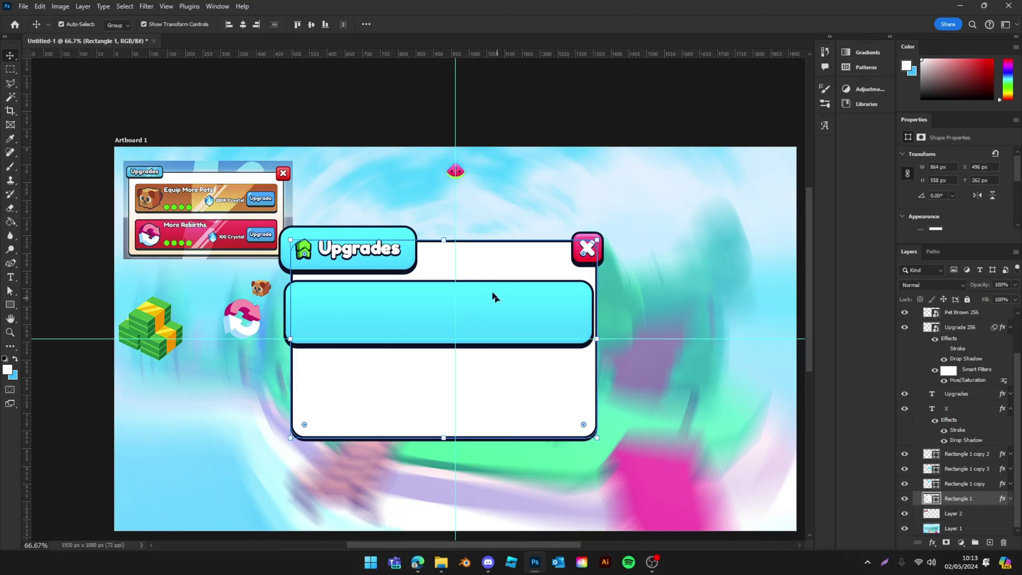
{"action": "left_click_drag", "start_coordinate": [457, 250], "coordinate": [457, 250]}
{"action": "left_click_drag", "start_coordinate": [514, 315], "coordinate": [588, 309]}
{"action": "left_click", "coordinate": [559, 315]}
{"action": "key", "text": "Return"}
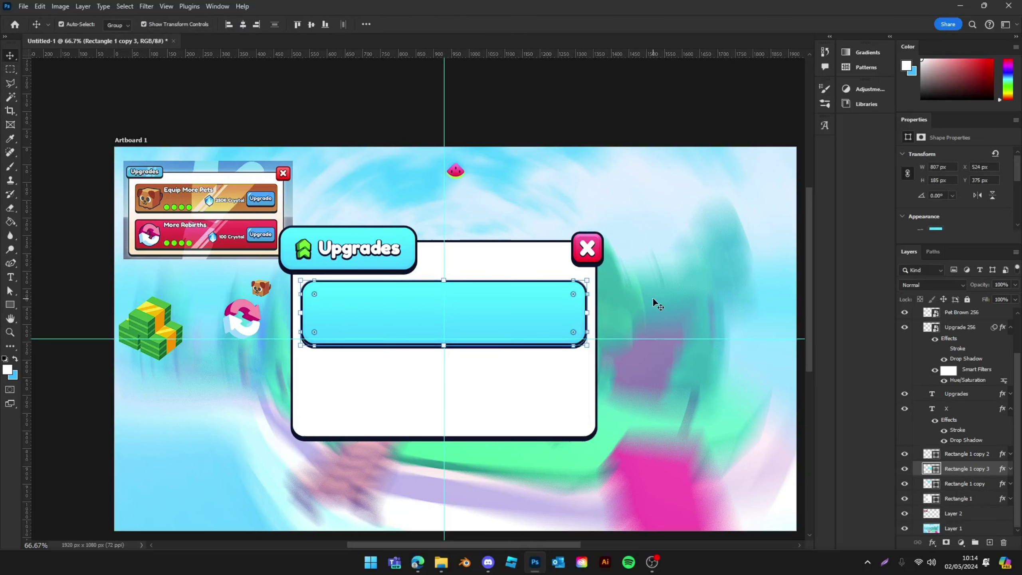
{"action": "left_click", "coordinate": [692, 365]}
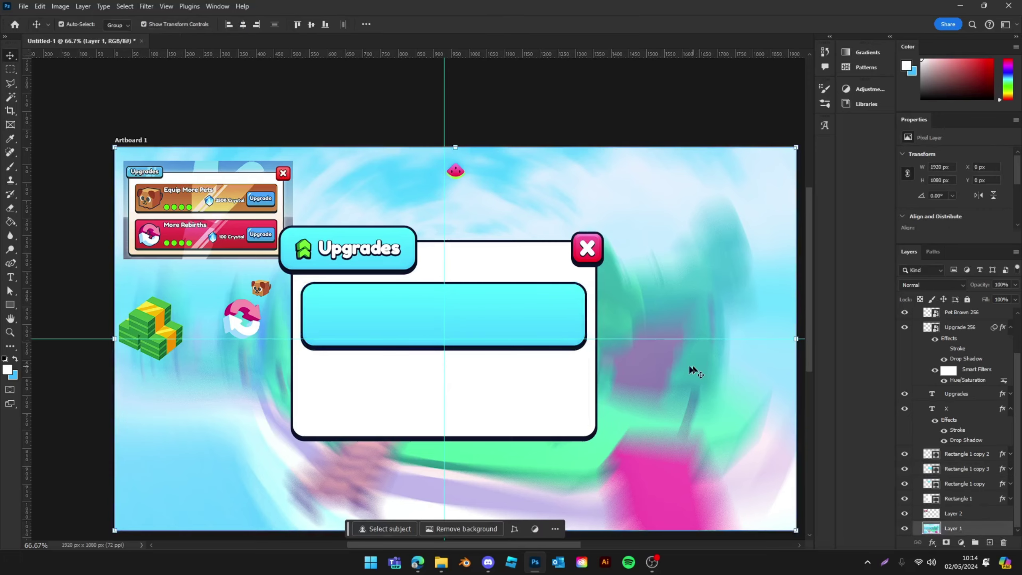
Recolour the card with the red sampled from the reference's More Rebirths row, fully brightened and shifted slightly toward pink.
{"action": "scroll", "coordinate": [415, 356], "scroll_direction": "right", "scroll_amount": 3}
{"action": "scroll", "coordinate": [415, 357], "scroll_direction": "left", "scroll_amount": 3}
{"action": "left_click", "coordinate": [392, 310], "text": "ctrl"}
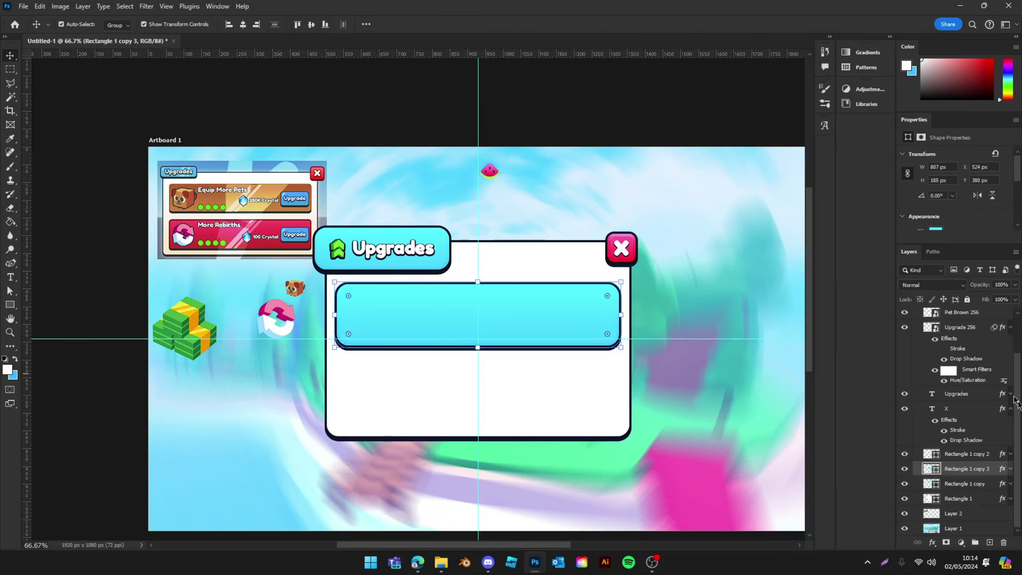
{"action": "double_click", "coordinate": [933, 487]}
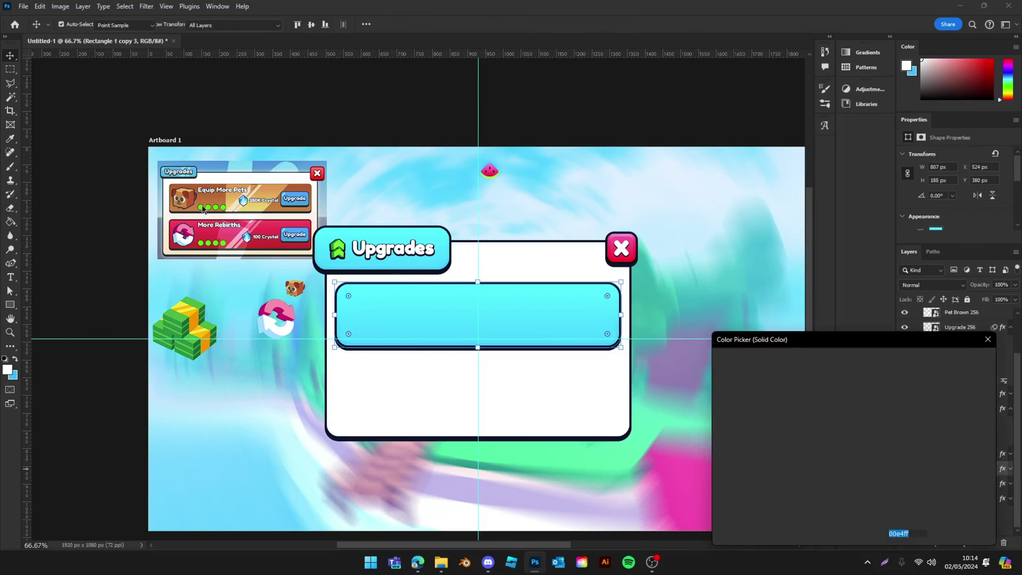
{"action": "left_click", "coordinate": [213, 197]}
{"action": "left_click_drag", "start_coordinate": [812, 398], "coordinate": [817, 325]}
{"action": "left_click_drag", "start_coordinate": [809, 397], "coordinate": [814, 334]}
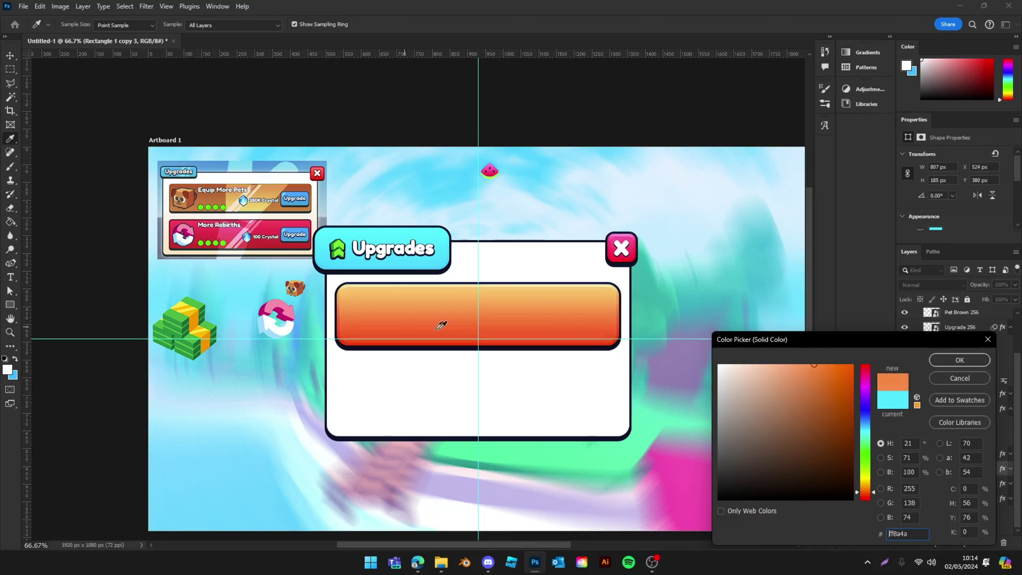
{"action": "left_click", "coordinate": [287, 219]}
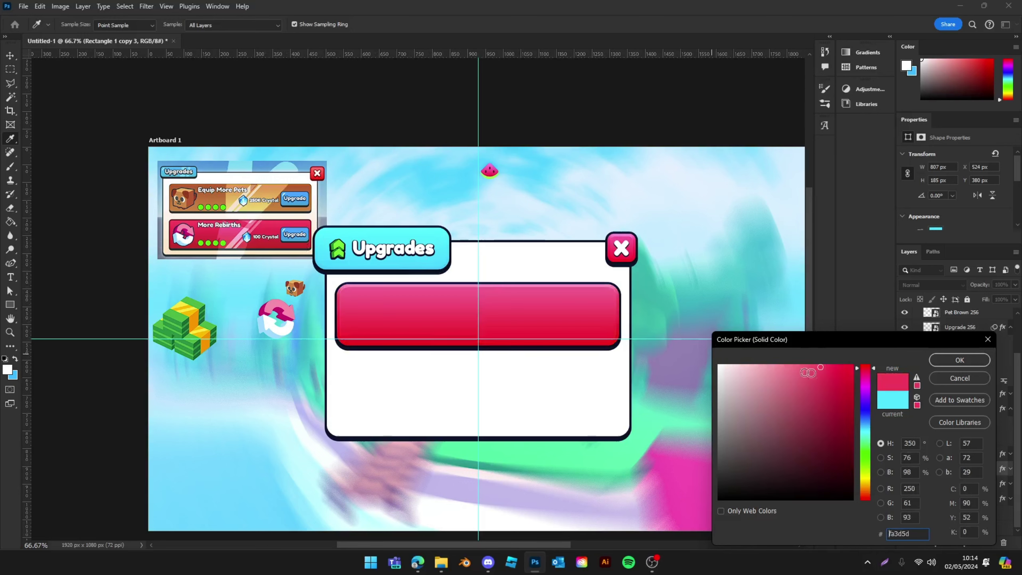
{"action": "left_click_drag", "start_coordinate": [815, 369], "coordinate": [820, 336]}
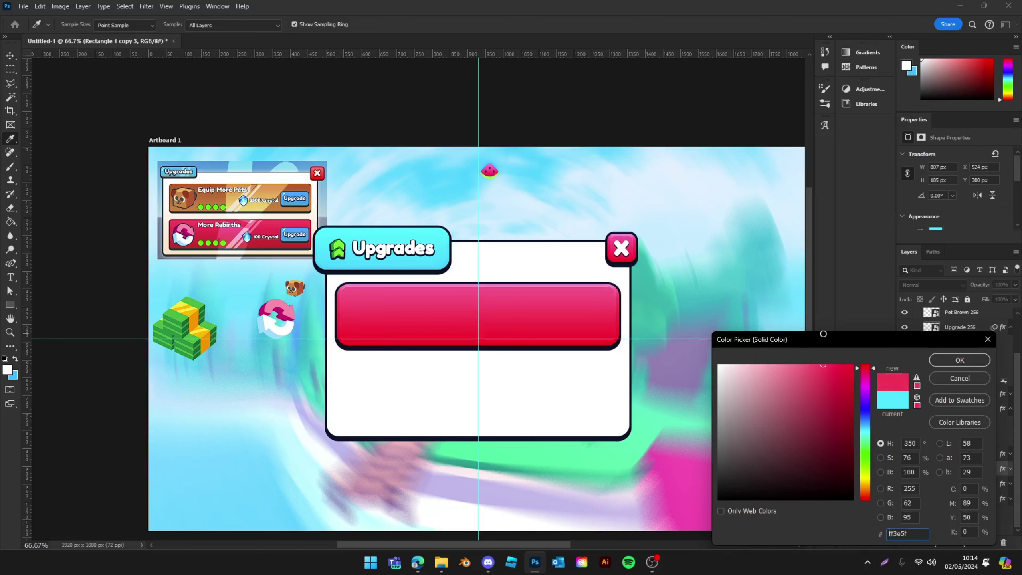
{"action": "left_click", "coordinate": [861, 374]}
{"action": "left_click", "coordinate": [959, 360]}
Duplicate the Upgrades title onto the red card, change its text to "More Rebirths" and place it near the card's upper edge.
{"action": "left_click", "coordinate": [421, 258], "text": "alt"}
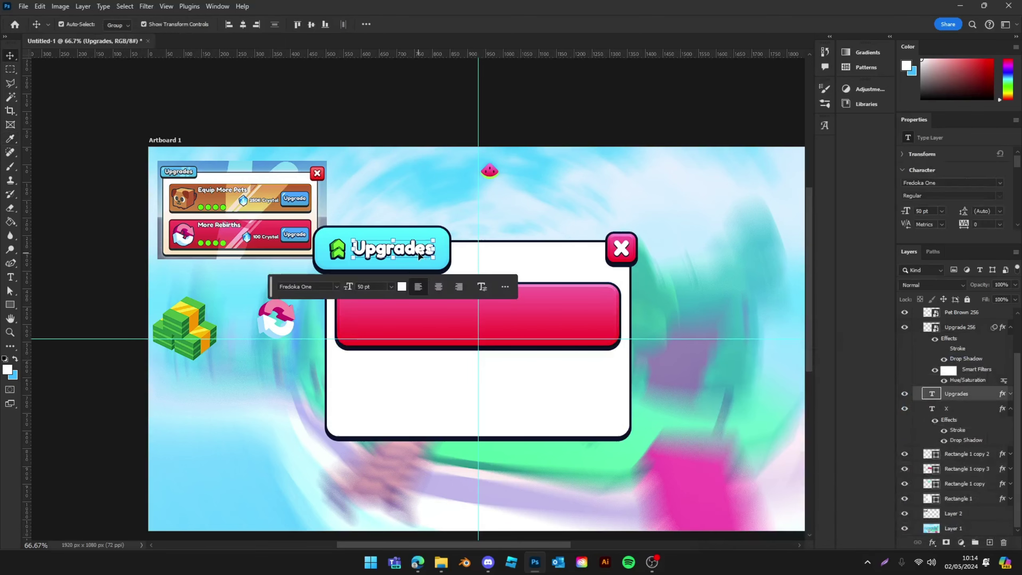
{"action": "left_click_drag", "start_coordinate": [422, 257], "coordinate": [421, 318]}
{"action": "double_click", "coordinate": [421, 319]}
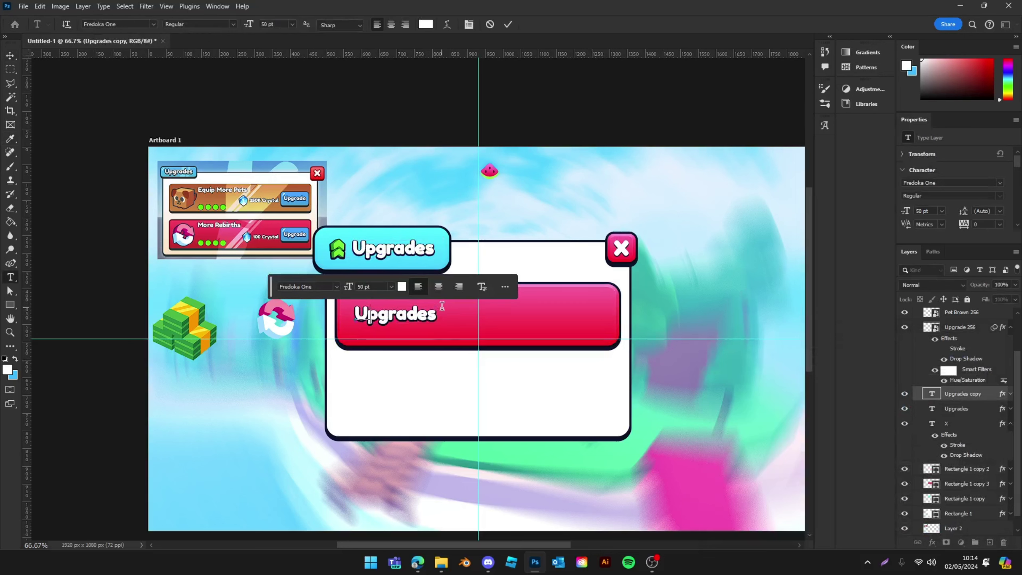
{"action": "type", "text": "More Rebirths"}
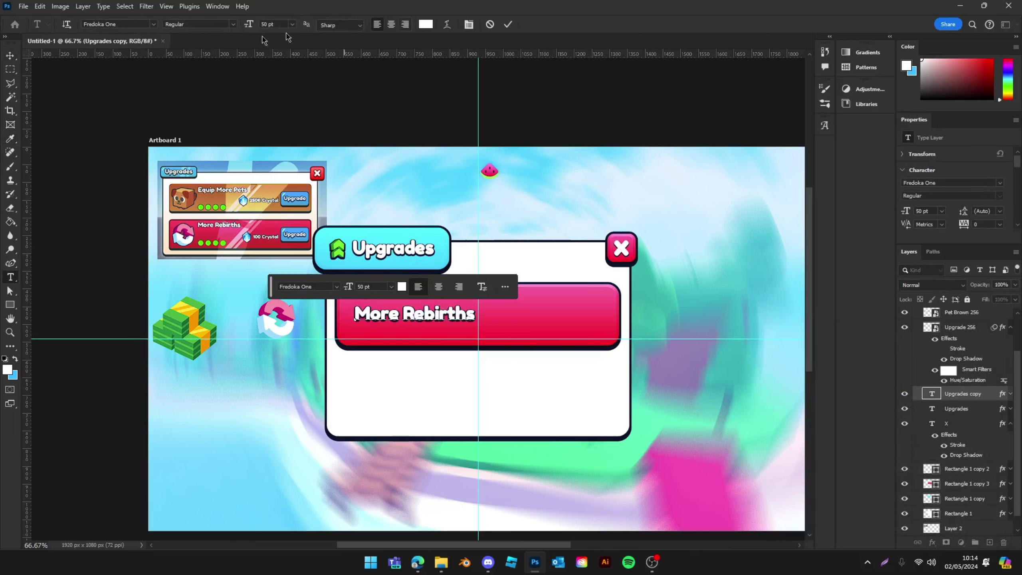
{"action": "left_click", "coordinate": [13, 58]}
{"action": "left_click_drag", "start_coordinate": [442, 315], "coordinate": [474, 305]}
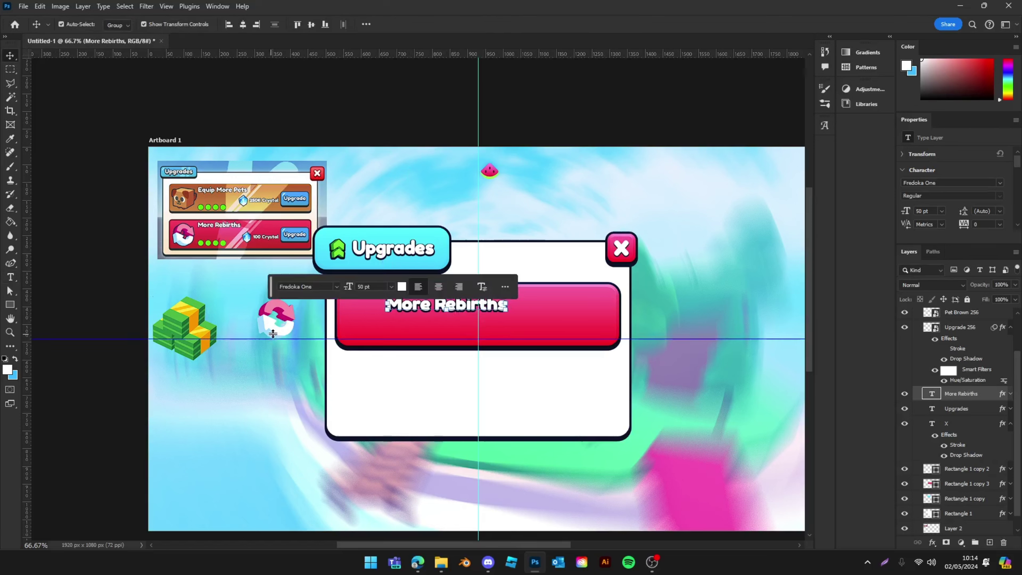
Move the rebirth icon onto the red card beside the More Rebirths label.
{"action": "left_click", "coordinate": [265, 323]}
{"action": "left_click_drag", "start_coordinate": [265, 323], "coordinate": [356, 319]}
{"action": "left_click", "coordinate": [482, 310]}
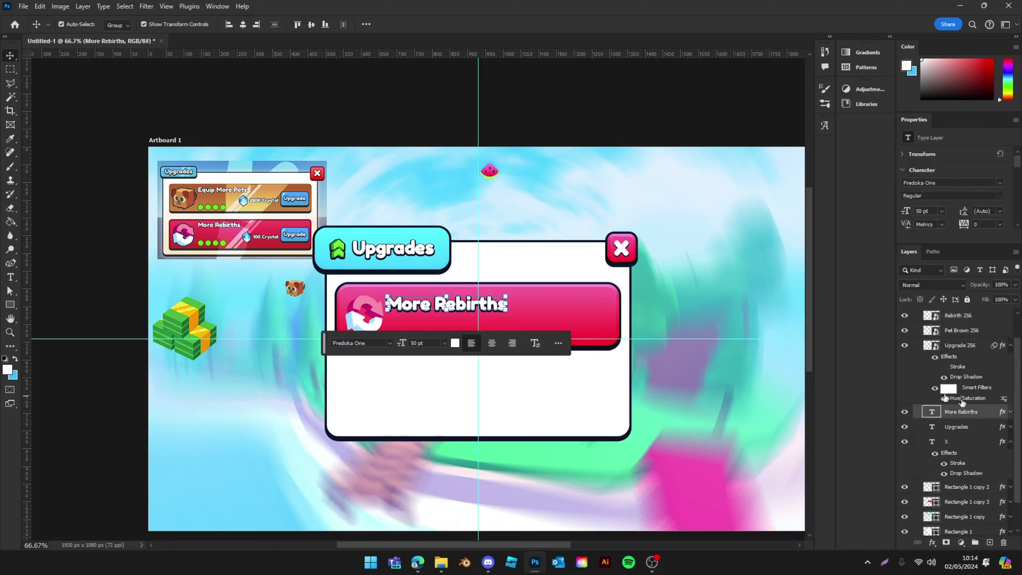
Copy the layer style of the header's green arrow icon and paste it onto the rebirth icon.
{"action": "left_click", "coordinate": [342, 258]}
{"action": "right_click", "coordinate": [981, 351]}
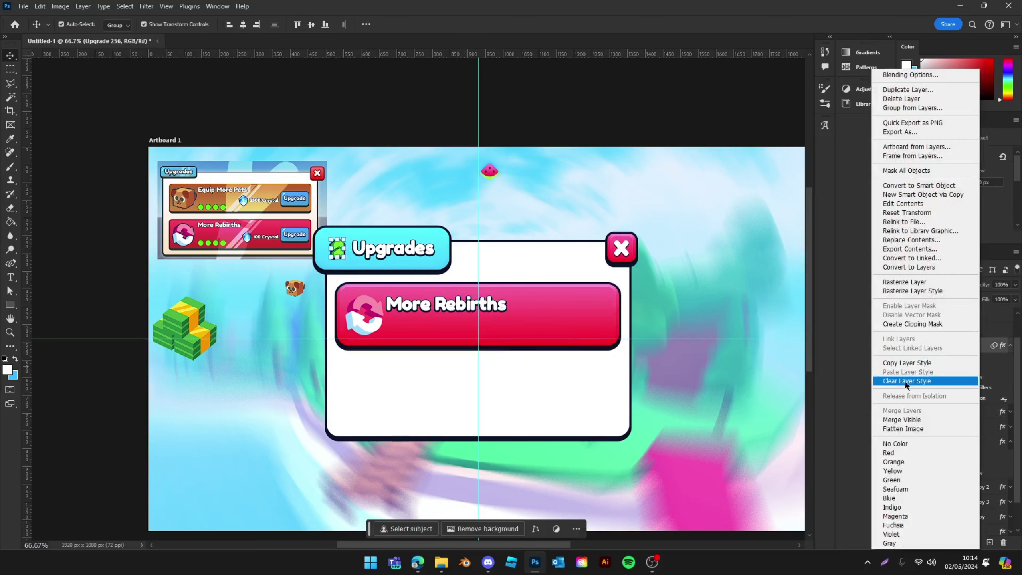
{"action": "left_click", "coordinate": [938, 361]}
{"action": "left_click", "coordinate": [363, 321]}
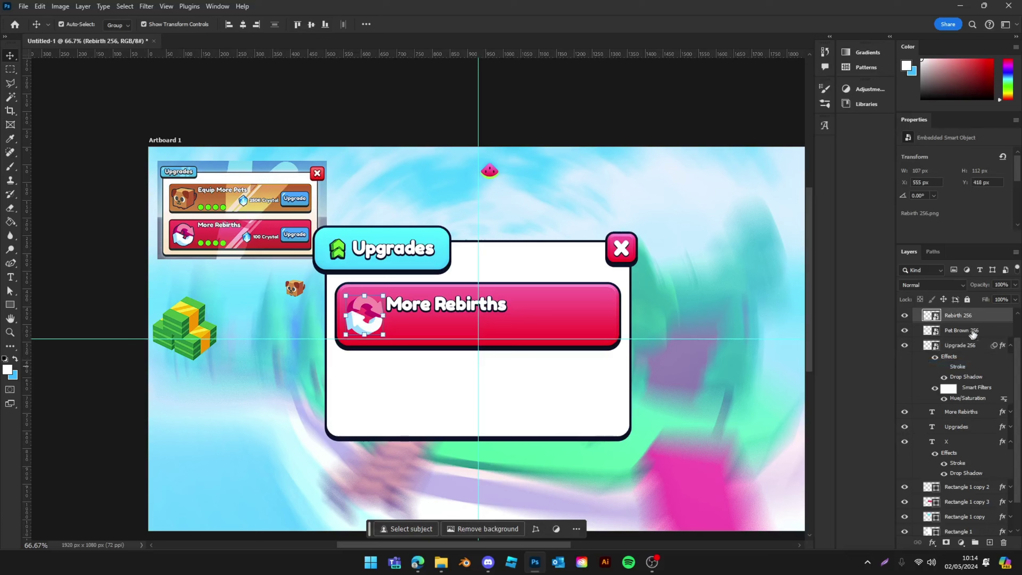
{"action": "right_click", "coordinate": [976, 319]}
{"action": "left_click", "coordinate": [906, 372]}
{"action": "left_click", "coordinate": [543, 391]}
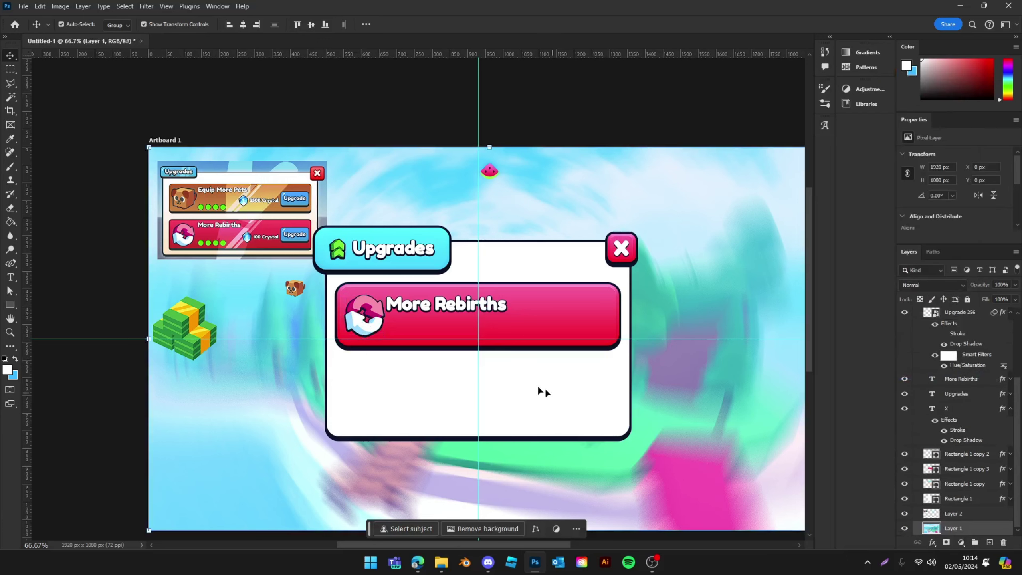
Shift the More Rebirths label slightly right and position the rebirth icon beside it at X 558 and Y 418 px.
{"action": "left_click", "coordinate": [410, 308]}
{"action": "left_click_drag", "start_coordinate": [411, 308], "coordinate": [422, 308]}
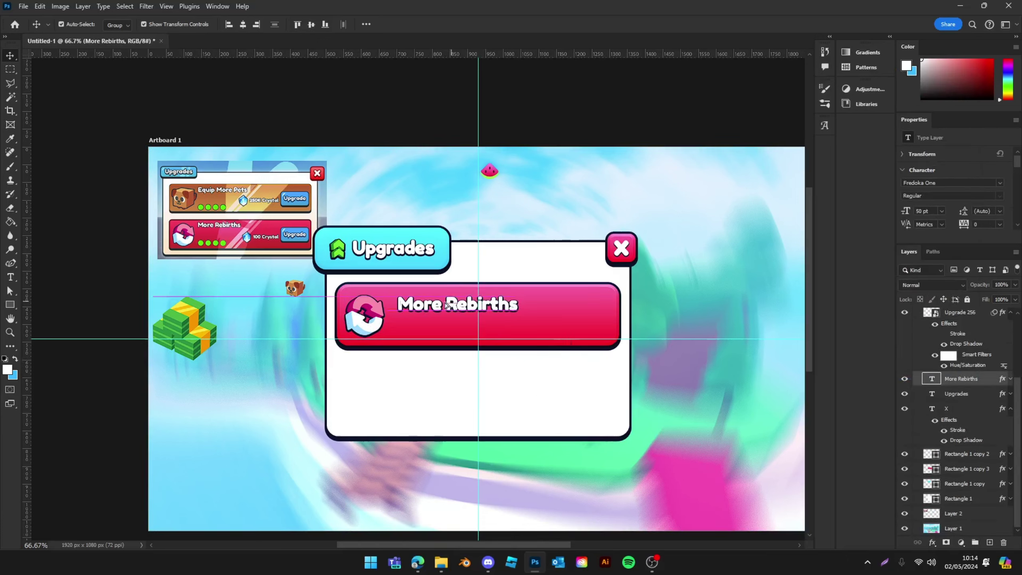
{"action": "left_click", "coordinate": [360, 318]}
{"action": "key", "text": "Right"}
{"action": "key", "text": "Right"}
{"action": "key", "text": "Right"}
{"action": "key", "text": "Right"}
{"action": "key", "text": "Right"}
{"action": "key", "text": "Right"}
{"action": "key", "text": "Right"}
{"action": "key", "text": "Right"}
{"action": "key", "text": "Right"}
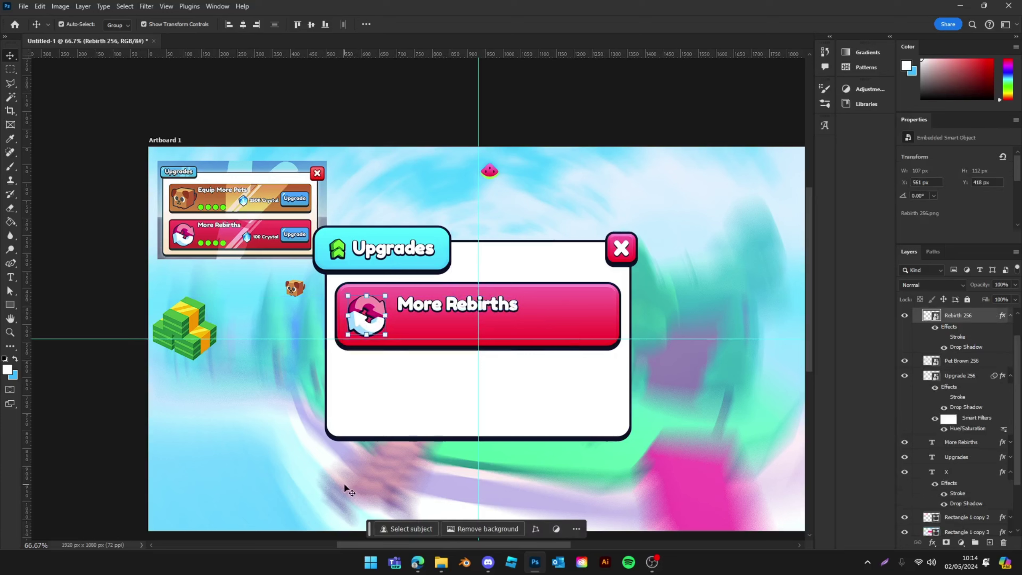
{"action": "left_click_drag", "start_coordinate": [363, 326], "coordinate": [360, 326]}
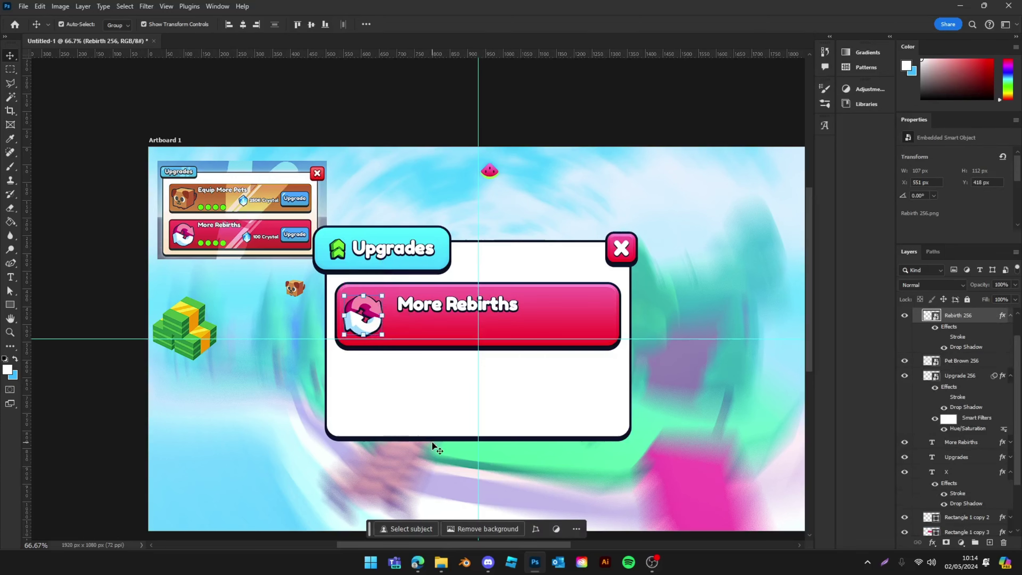
{"action": "left_click", "coordinate": [432, 445]}
{"action": "left_click", "coordinate": [367, 300]}
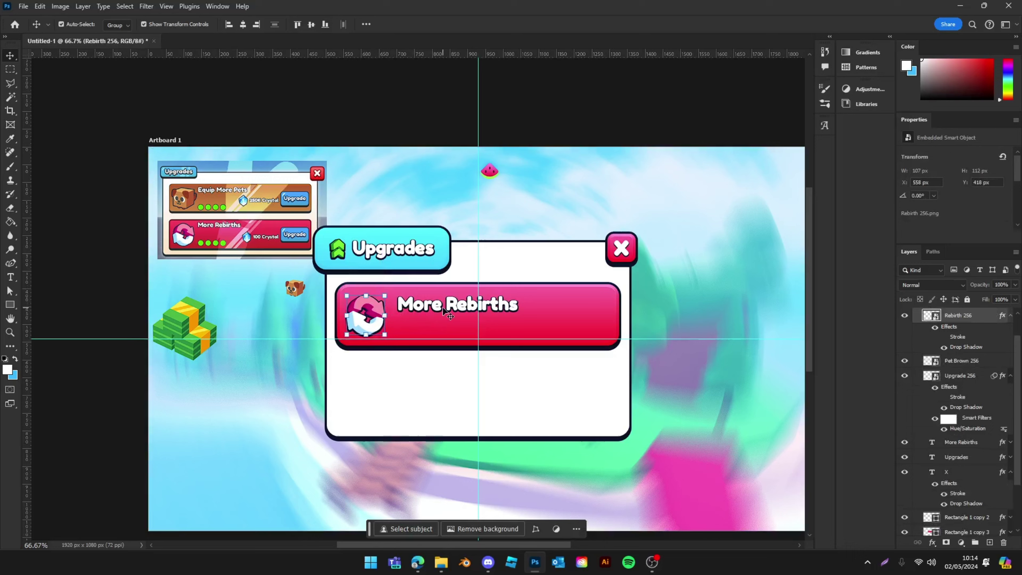
Duplicate the More Rebirths label directly below itself and change the copy's text to "1/4".
{"action": "left_click", "coordinate": [472, 309]}
{"action": "left_click_drag", "start_coordinate": [472, 309], "coordinate": [469, 329]}
{"action": "double_click", "coordinate": [469, 329]}
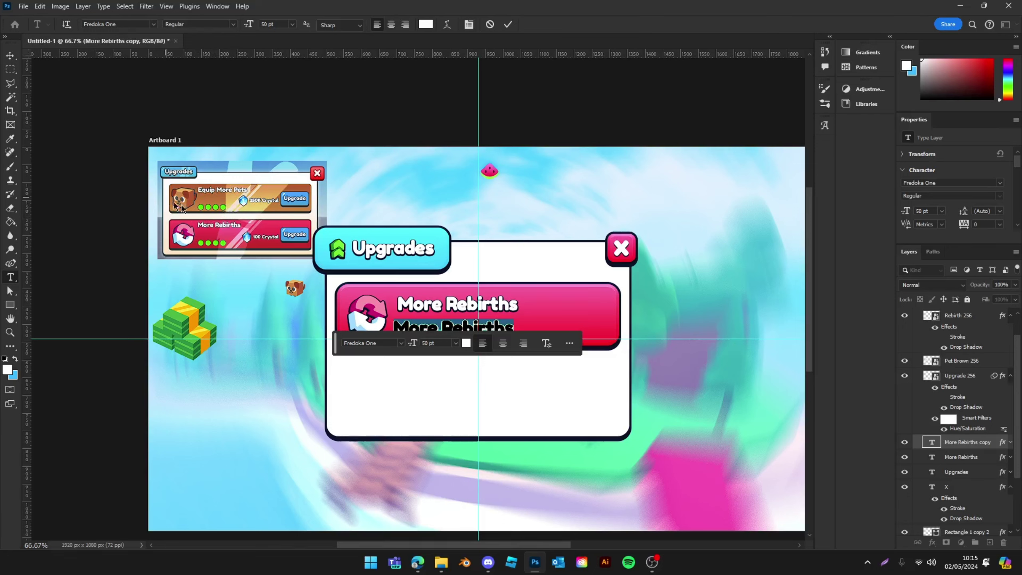
{"action": "type", "text": "1/4"}
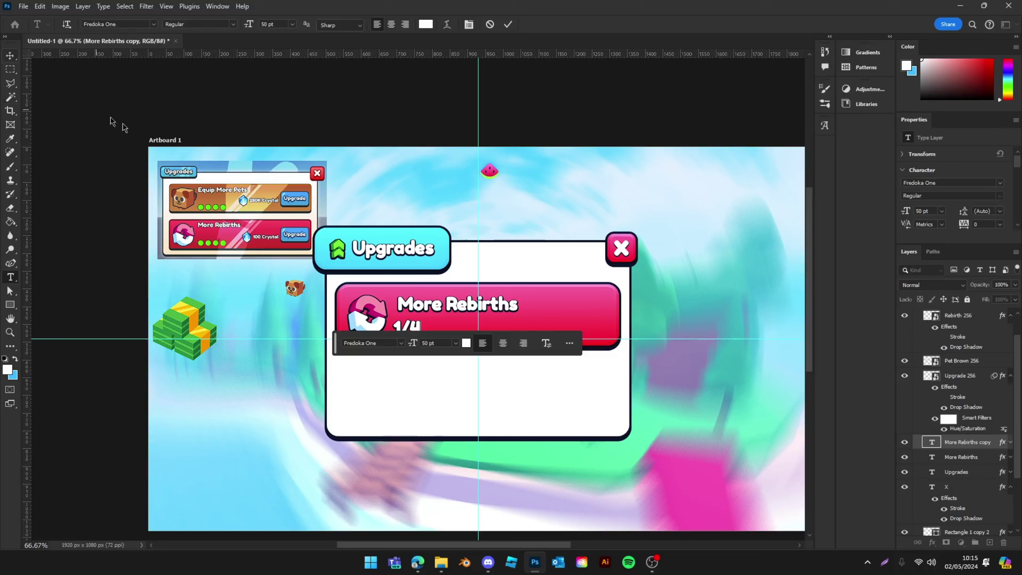
Recolour the 1/4 text to green #5ff347, matching the header's arrow icon.
{"action": "left_click", "coordinate": [466, 342]}
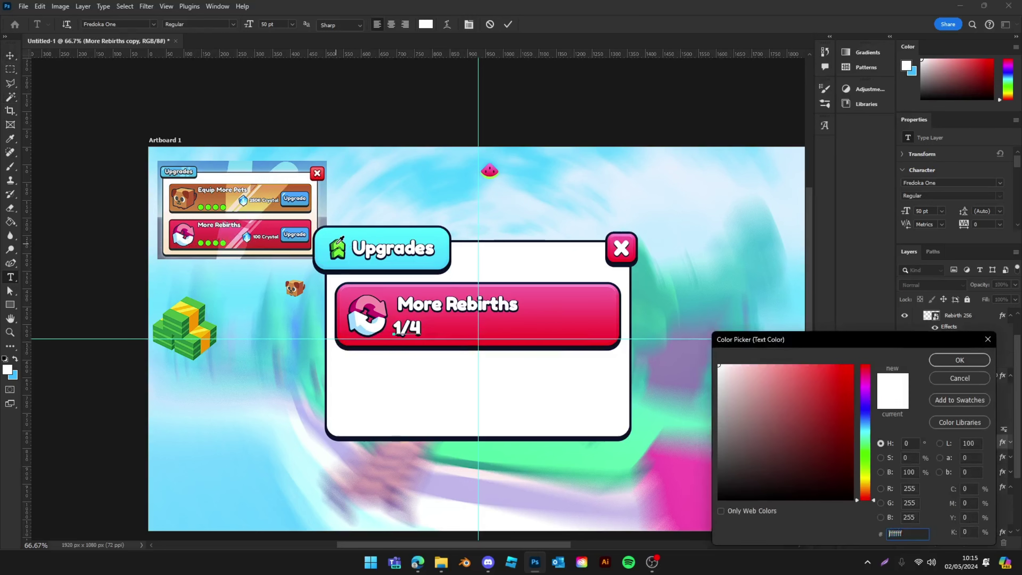
{"action": "type", "text": "5ff347"}
{"action": "left_click", "coordinate": [959, 359]}
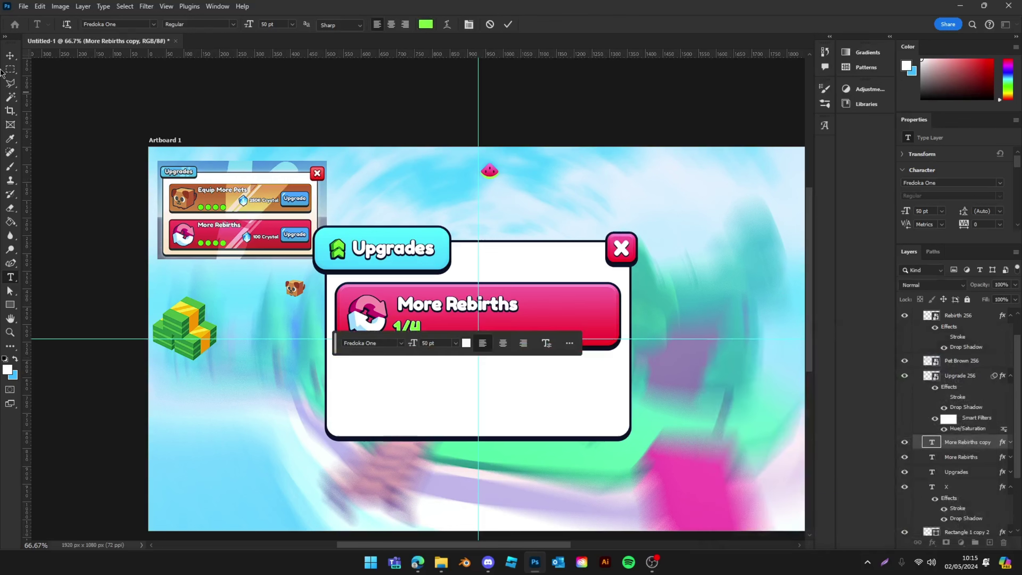
Remove the stroke effect from the 1/4 text layer, keeping its drop shadow.
{"action": "left_click", "coordinate": [947, 438]}
{"action": "left_click", "coordinate": [1011, 443]}
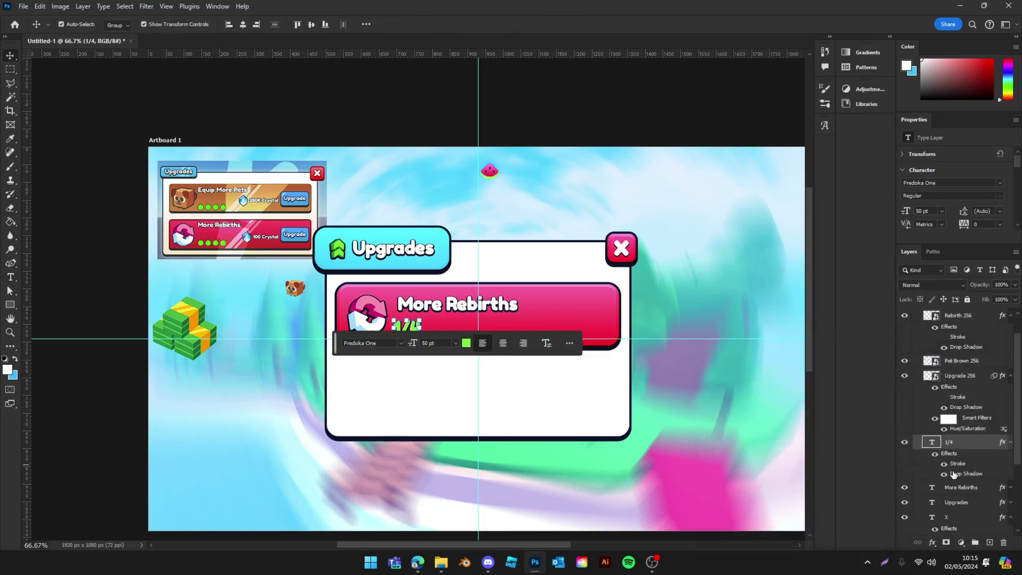
{"action": "scroll", "coordinate": [965, 463], "scroll_direction": "down", "scroll_amount": 3}
{"action": "left_click", "coordinate": [954, 528]}
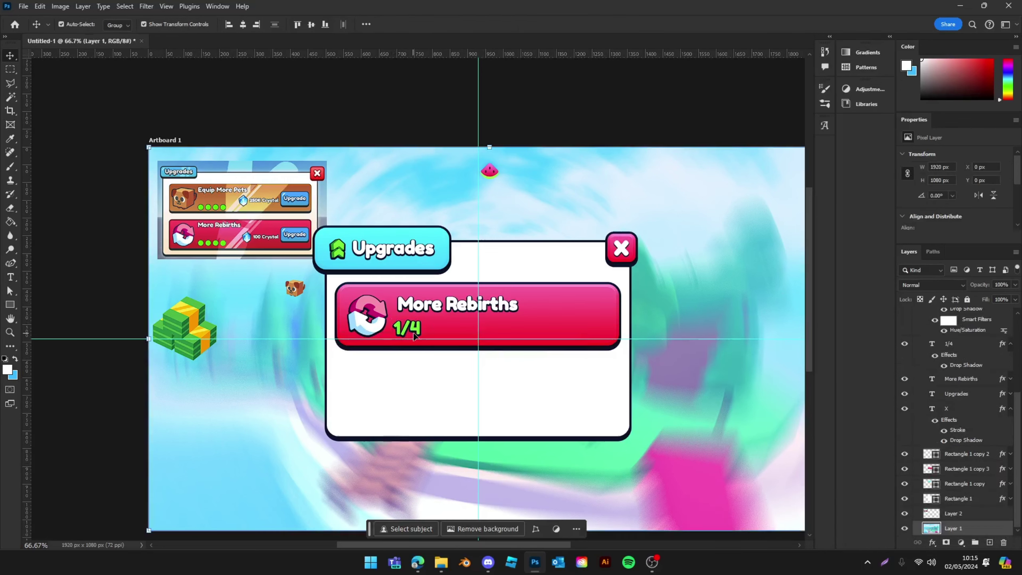
Tighten the spacing between the More Rebirths and 1/4 texts, left-align them and shift both slightly right.
{"action": "left_click_drag", "start_coordinate": [419, 333], "coordinate": [452, 309]}
{"action": "left_click", "coordinate": [456, 312], "text": "shift"}
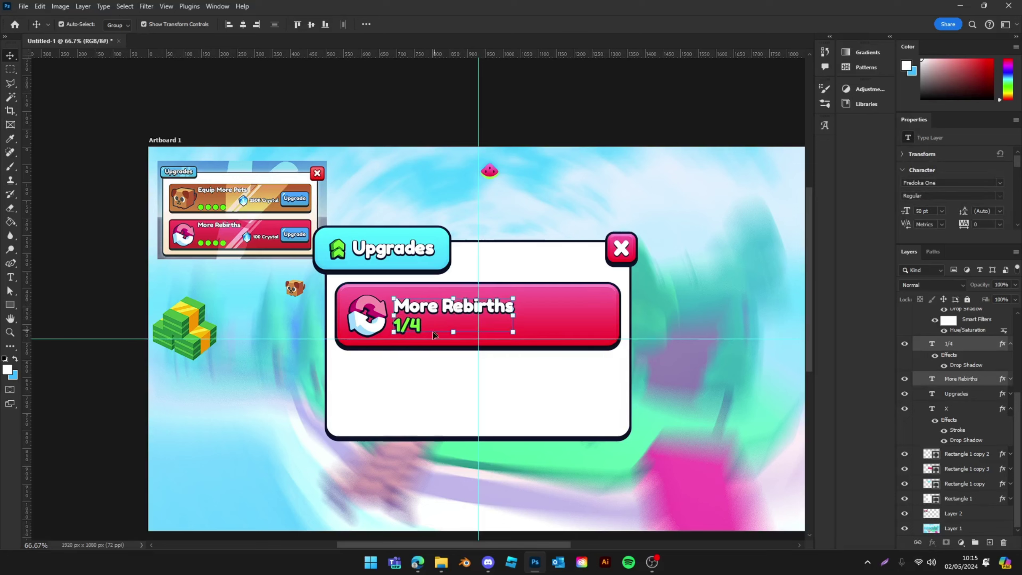
{"action": "left_click", "coordinate": [400, 485]}
Scale the cash stack icon down to a small size and park it on the background beside the panel.
{"action": "left_click_drag", "start_coordinate": [172, 324], "coordinate": [229, 304]}
{"action": "left_click", "coordinate": [558, 322]}
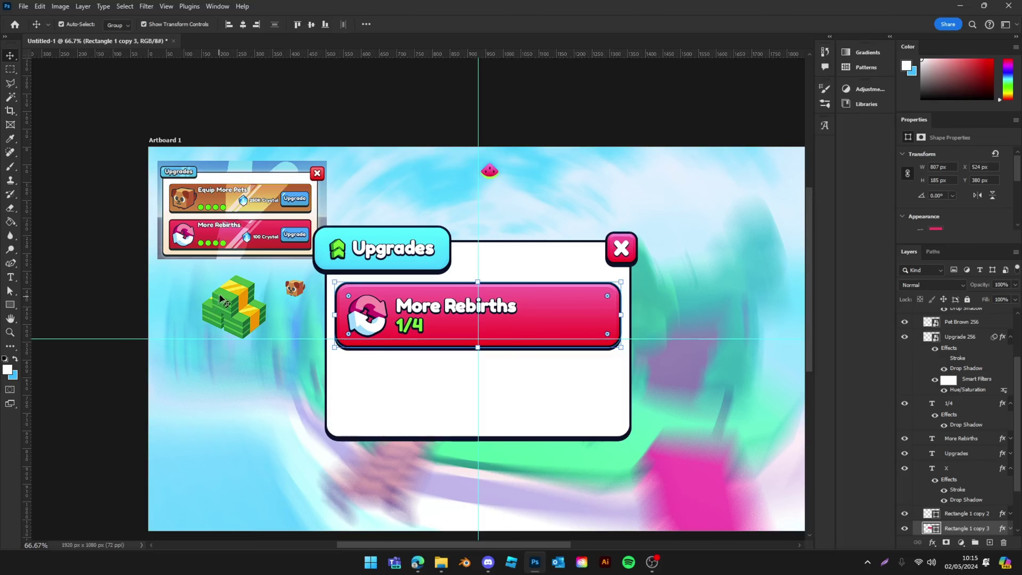
{"action": "left_click_drag", "start_coordinate": [223, 300], "coordinate": [546, 335]}
{"action": "key", "text": "ctrl+t"}
{"action": "left_click_drag", "start_coordinate": [593, 379], "coordinate": [220, 385]}
{"action": "key", "text": "Return"}
Duplicate the cyan header shape onto the red card and place the copy above the card in the layer order.
{"action": "left_click", "coordinate": [552, 308]}
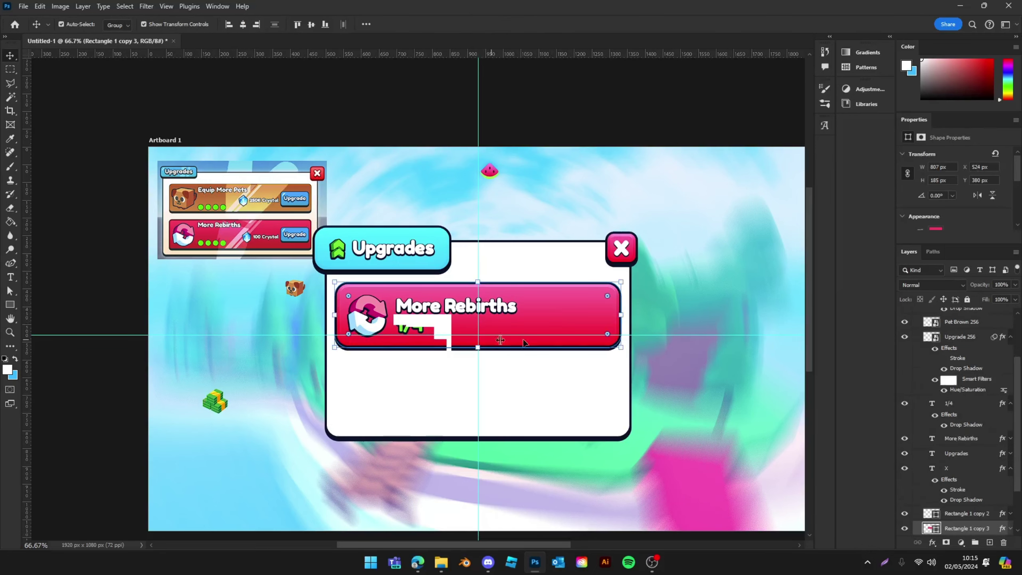
{"action": "left_click", "coordinate": [449, 260]}
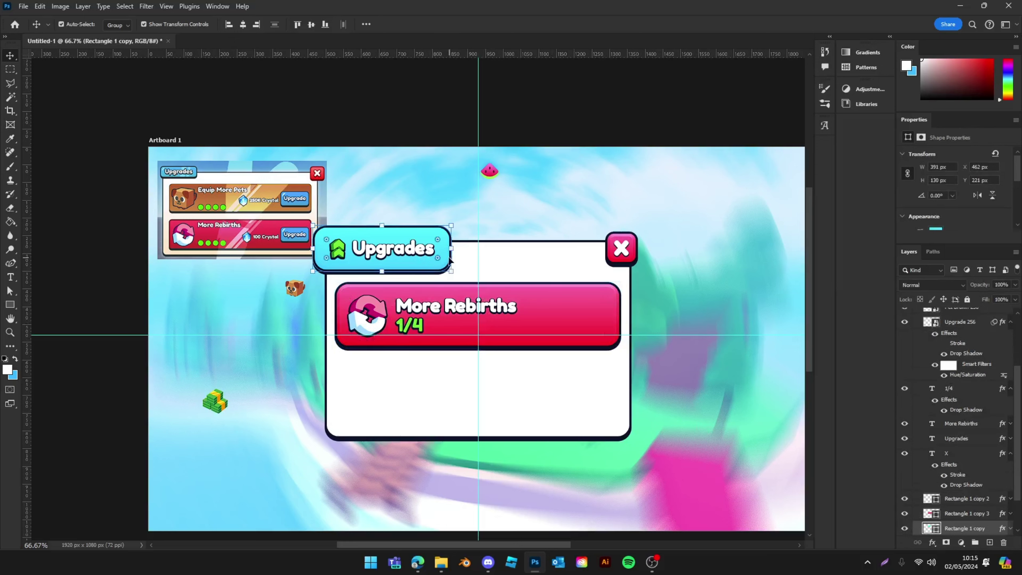
{"action": "left_click_drag", "start_coordinate": [417, 273], "coordinate": [597, 341]}
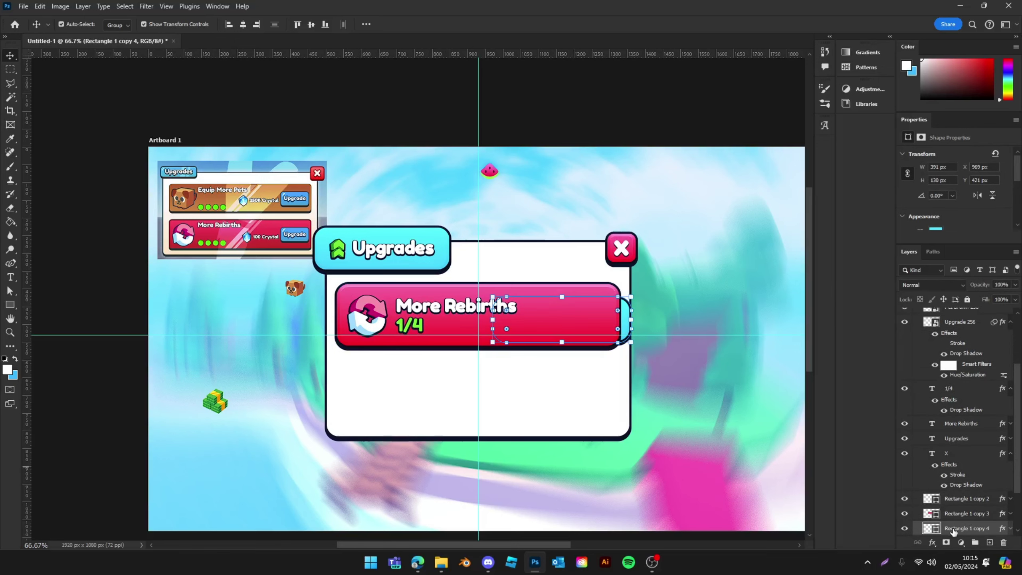
{"action": "key", "text": "Delete"}
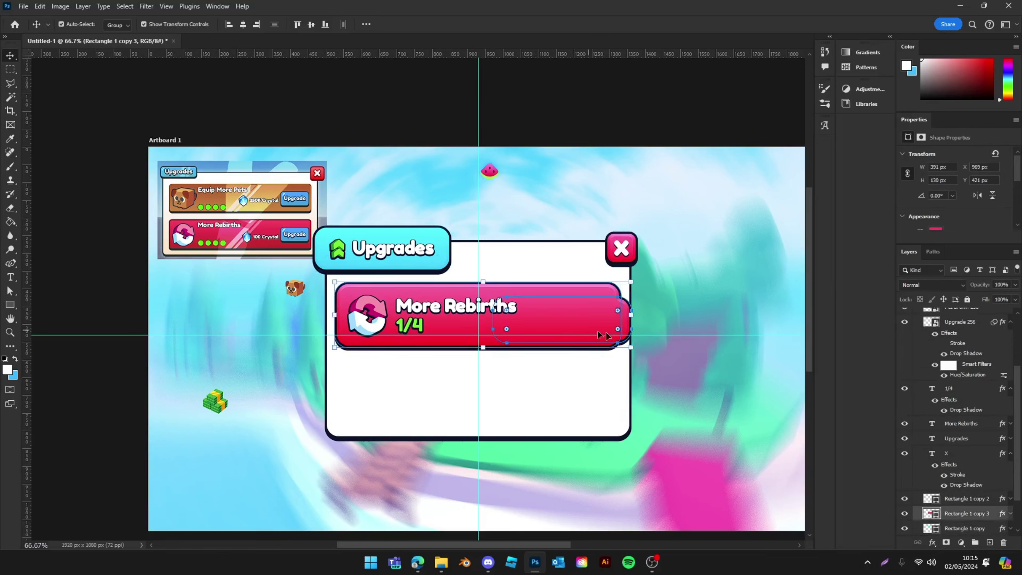
{"action": "key", "text": "alt+bracketleft"}
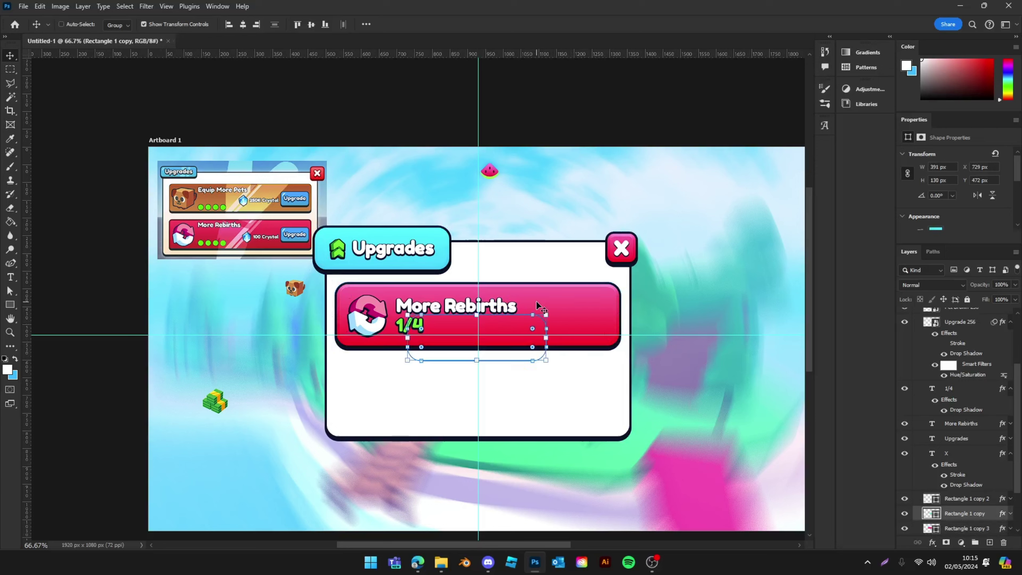
{"action": "key", "text": "ctrl+bracketright"}
Shrink the cyan copy to a small button, place it inside the card's right end and nudge it slightly left.
{"action": "left_click_drag", "start_coordinate": [507, 343], "coordinate": [578, 318]}
{"action": "key", "text": "ctrl+t"}
{"action": "left_click_drag", "start_coordinate": [478, 318], "coordinate": [534, 333]}
{"action": "key", "text": "Return"}
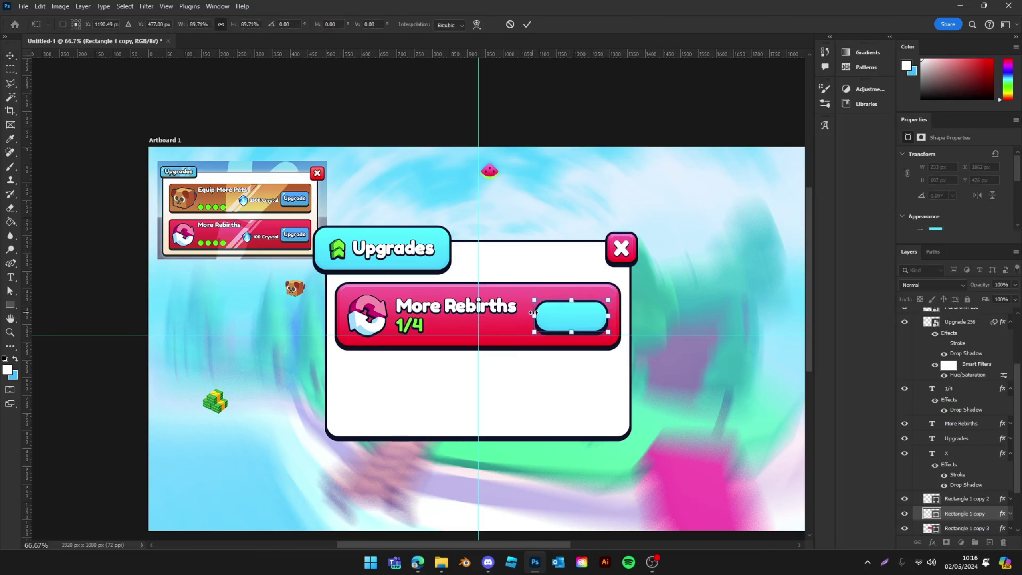
{"action": "key", "text": "Return"}
{"action": "key", "text": "Left"}
{"action": "key", "text": "Left"}
{"action": "key", "text": "Left"}
{"action": "key", "text": "Left"}
{"action": "key", "text": "Left"}
{"action": "key", "text": "Left"}
{"action": "key", "text": "Left"}
Set the button's corner radius to 24 px and fill it with the arrow icon's green, brightened to #5bff40.
{"action": "scroll", "coordinate": [946, 209], "scroll_direction": "down", "scroll_amount": 2}
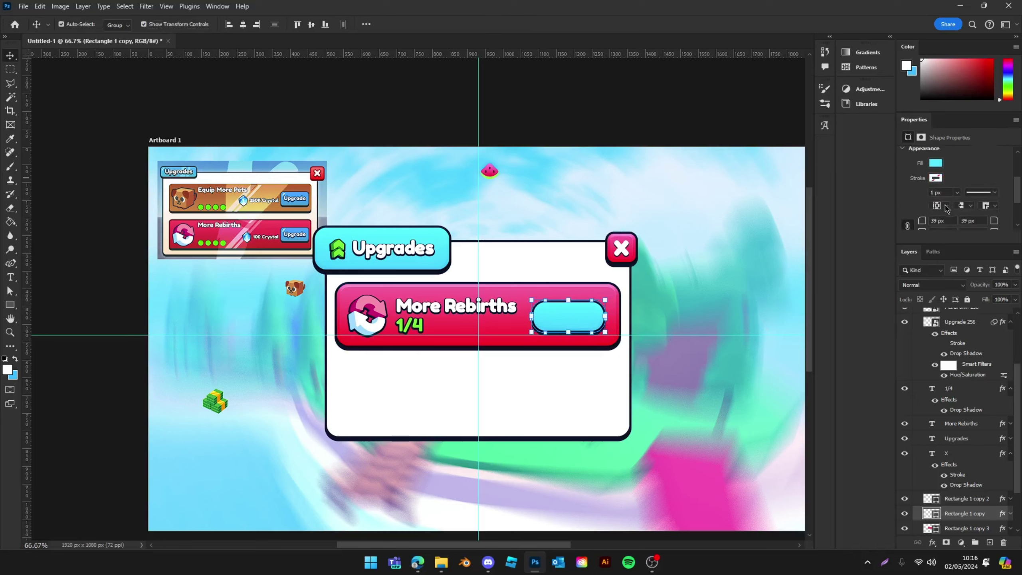
{"action": "left_click_drag", "start_coordinate": [918, 207], "coordinate": [912, 200]}
{"action": "double_click", "coordinate": [937, 515]}
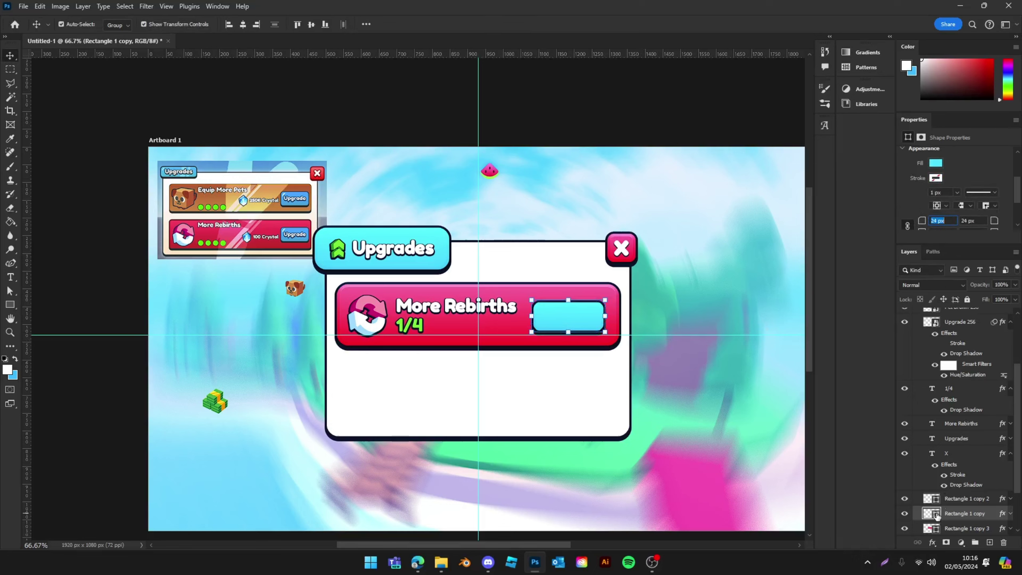
{"action": "left_click", "coordinate": [337, 254]}
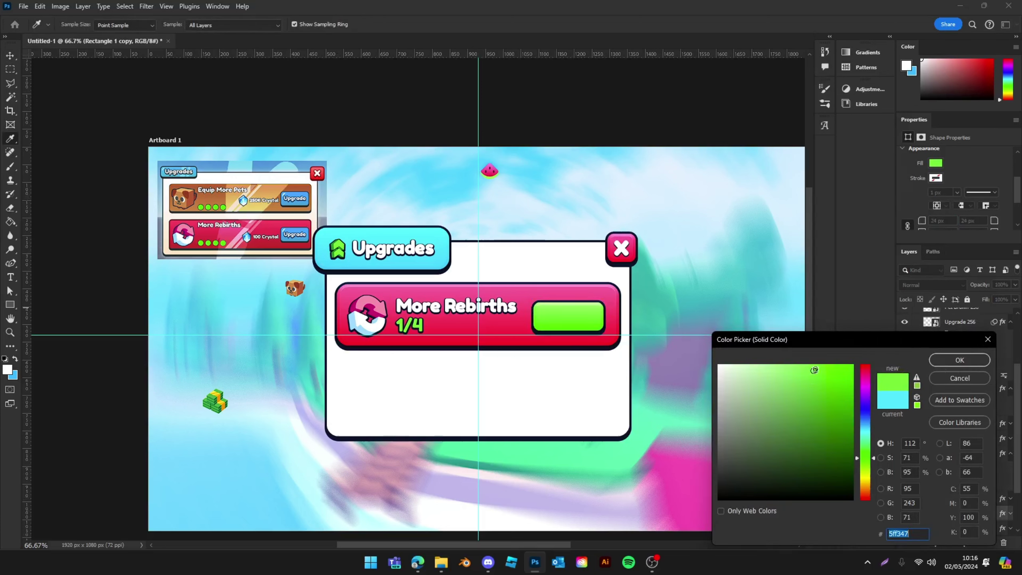
{"action": "left_click_drag", "start_coordinate": [814, 370], "coordinate": [815, 335]}
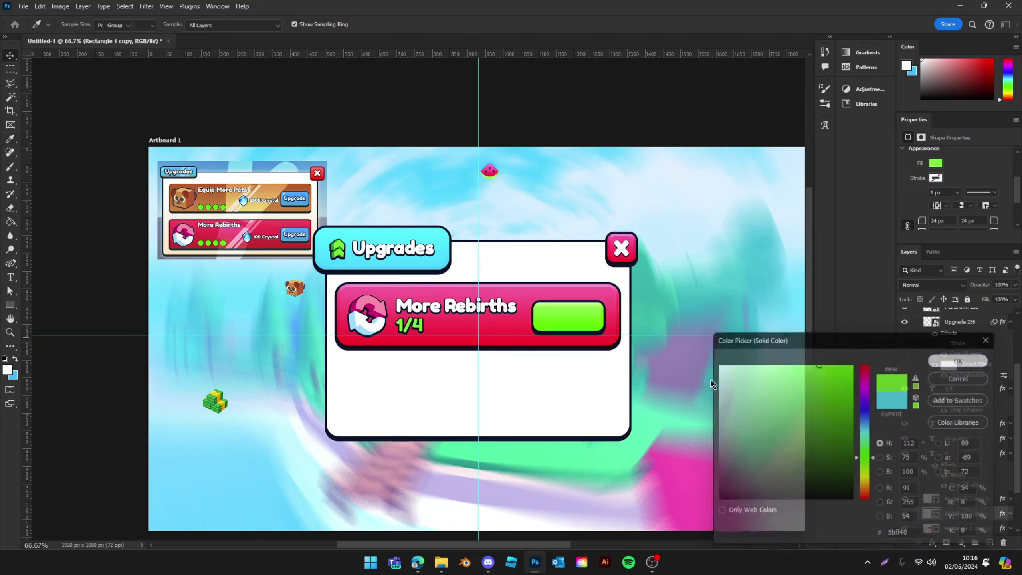
{"action": "left_click", "coordinate": [957, 361]}
{"action": "key", "text": "v"}
{"action": "left_click", "coordinate": [683, 371]}
{"action": "key", "text": "ctrl+z"}
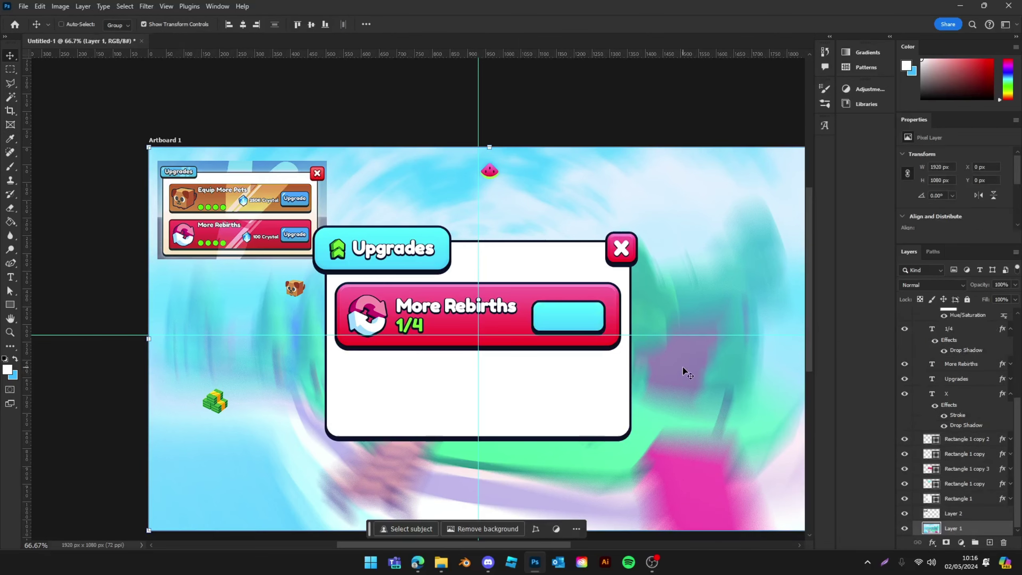
{"action": "key", "text": "ctrl+shift+z"}
Move the cash icon onto the green button's left part and scale it to 48 by 48 px.
{"action": "left_click_drag", "start_coordinate": [216, 403], "coordinate": [549, 321]}
{"action": "key", "text": "ctrl+t"}
{"action": "key", "text": "Return"}
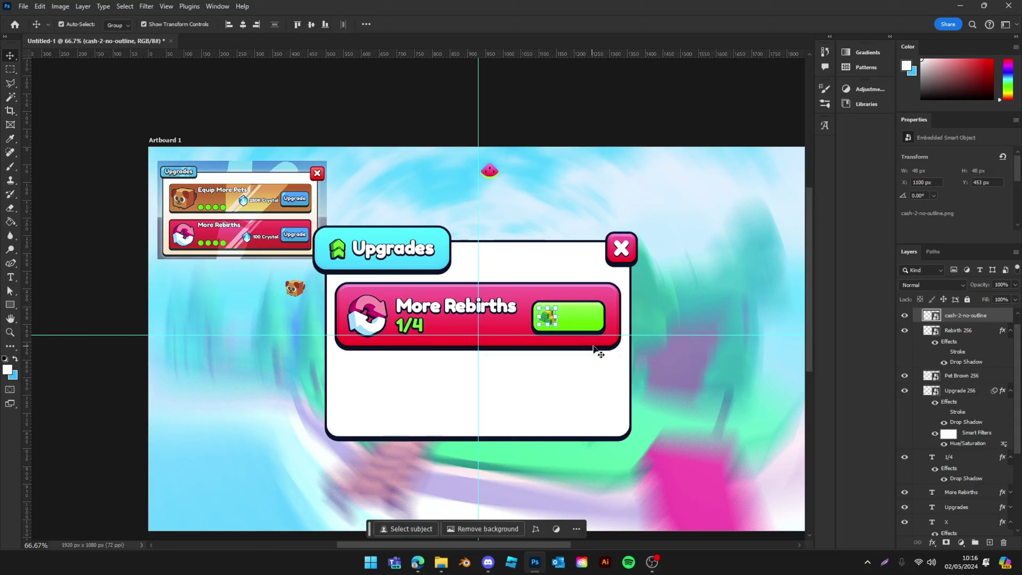
Duplicate the Upgrades title onto the green button, change its text to "2.5K" and fit it beside the cash icon at 41.82 pt.
{"action": "left_click", "coordinate": [387, 269]}
{"action": "left_click_drag", "start_coordinate": [387, 269], "coordinate": [586, 322]}
{"action": "key", "text": "Return"}
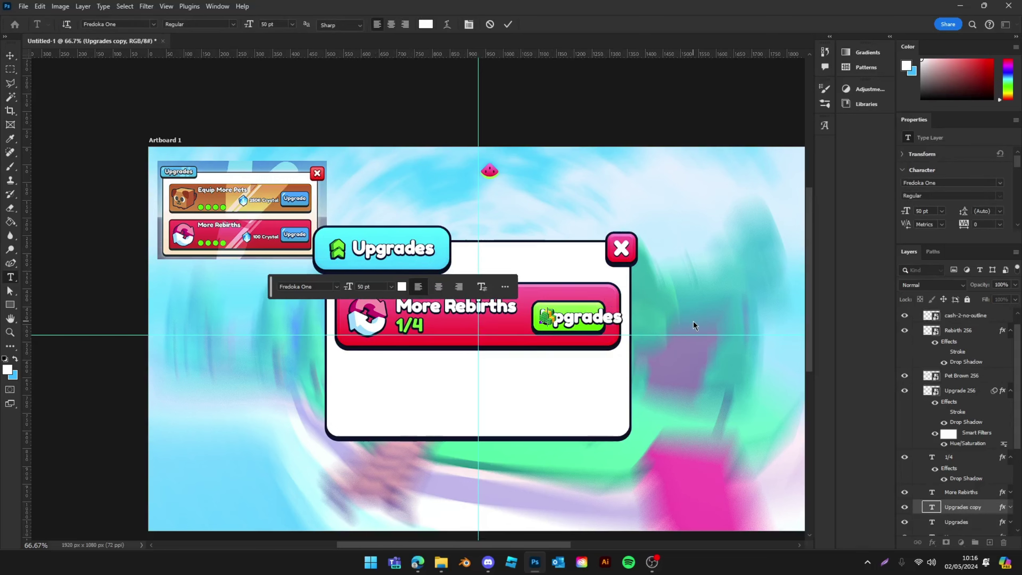
{"action": "key", "text": "BackSpace"}
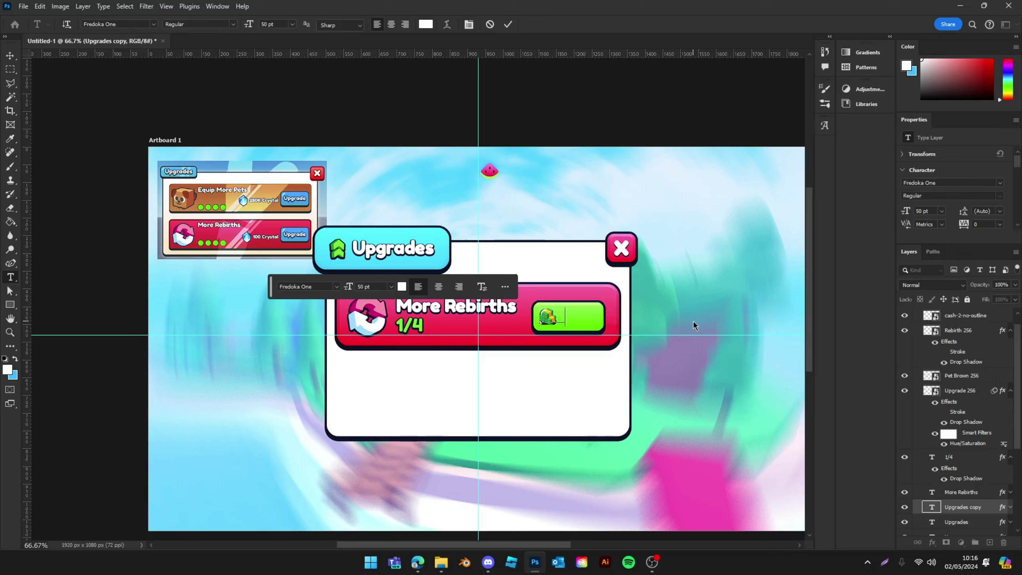
{"action": "type", "text": "2.5K"}
{"action": "left_click", "coordinate": [10, 55]}
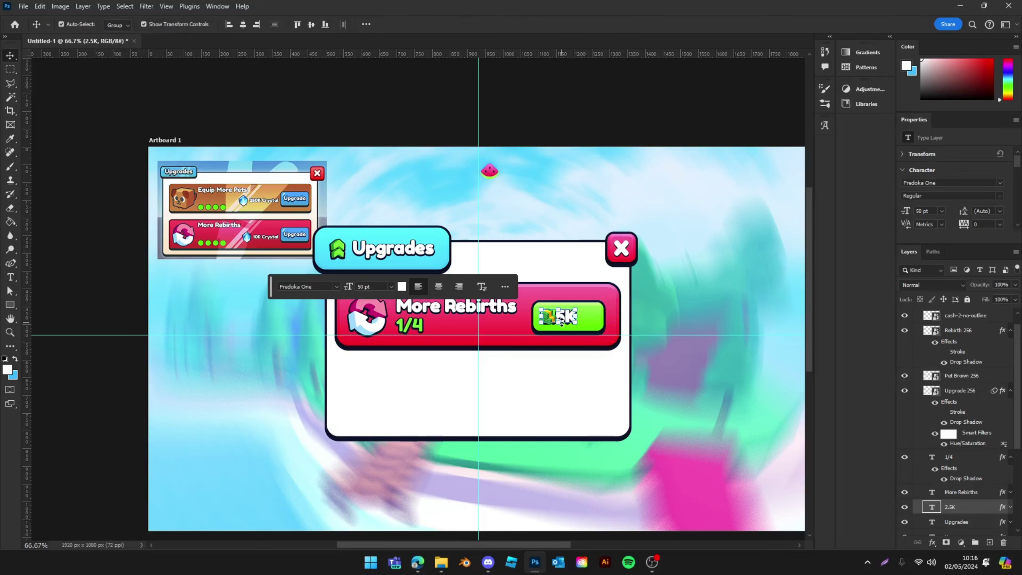
{"action": "left_click_drag", "start_coordinate": [561, 321], "coordinate": [591, 319]}
Paste the copied layer style onto the cash icon and nudge the 2.5K text slightly closer to it.
{"action": "left_click", "coordinate": [548, 316]}
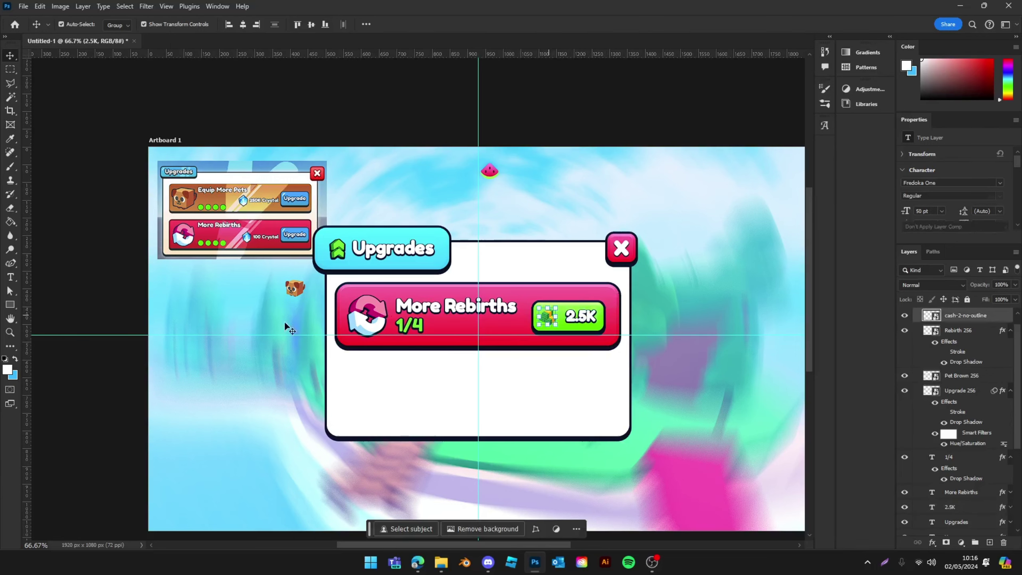
{"action": "right_click", "coordinate": [989, 320]}
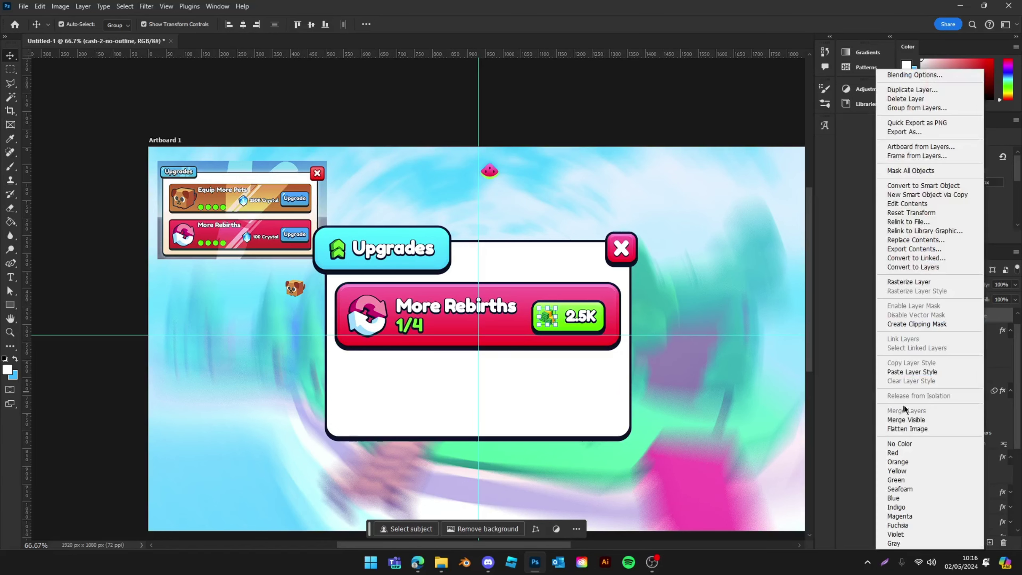
{"action": "left_click", "coordinate": [913, 373]}
{"action": "left_click", "coordinate": [692, 349]}
{"action": "left_click", "coordinate": [586, 316]}
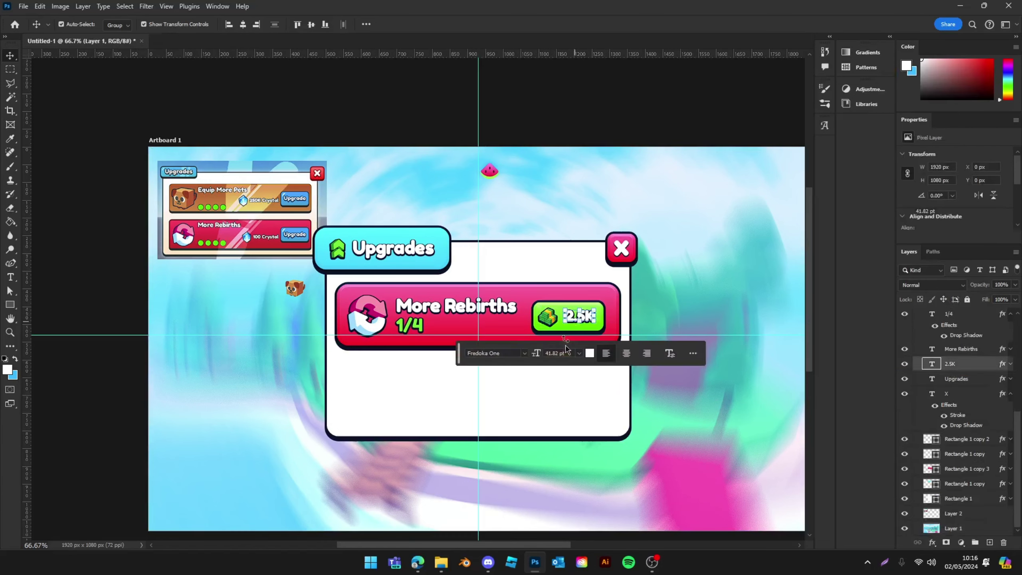
{"action": "left_click", "coordinate": [692, 406]}
Set the cash icon's drop shadow size to 3 px and adjust the shadow's distance.
{"action": "left_click", "coordinate": [552, 322]}
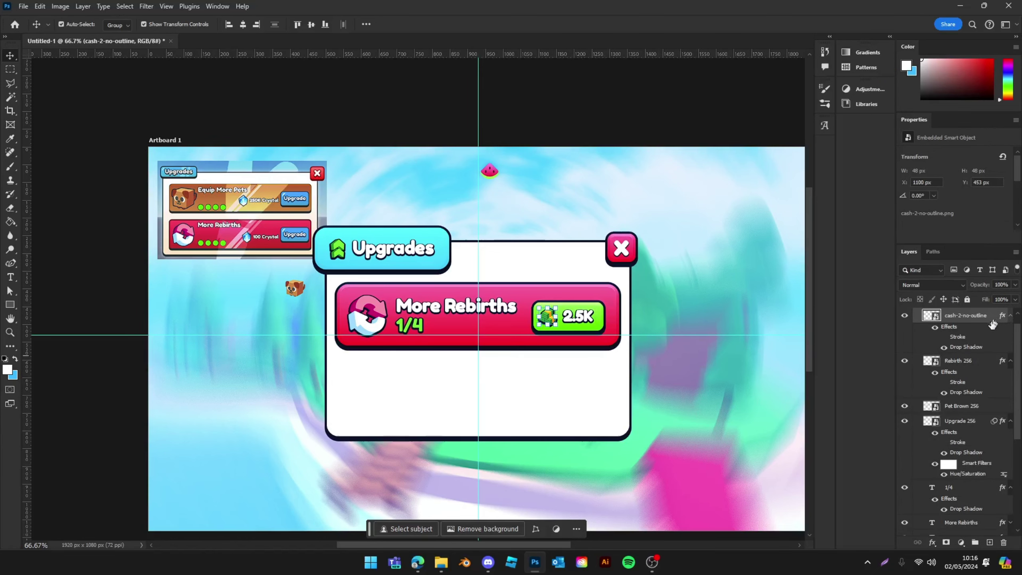
{"action": "double_click", "coordinate": [965, 346]}
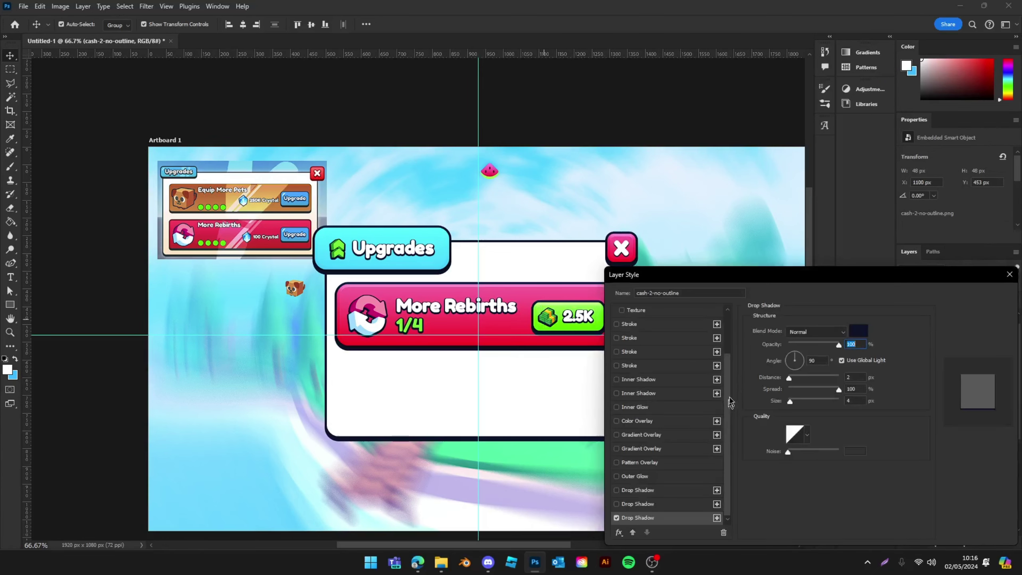
{"action": "double_click", "coordinate": [853, 399]}
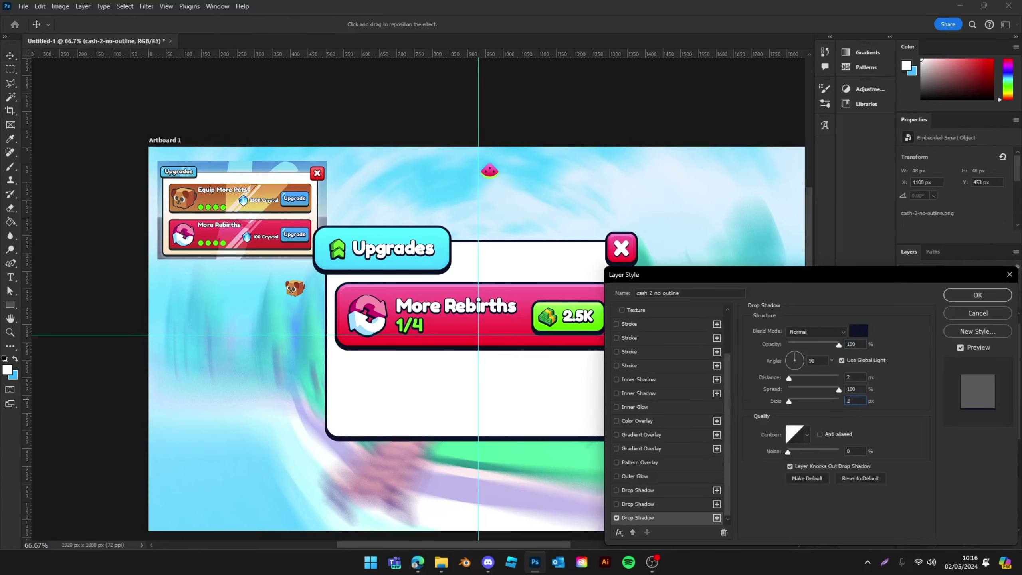
{"action": "type", "text": "2"}
{"action": "key", "text": "BackSpace"}
{"action": "type", "text": "3"}
{"action": "left_click", "coordinate": [862, 377]}
{"action": "key", "text": "BackSpace"}
{"action": "key", "text": "Return"}
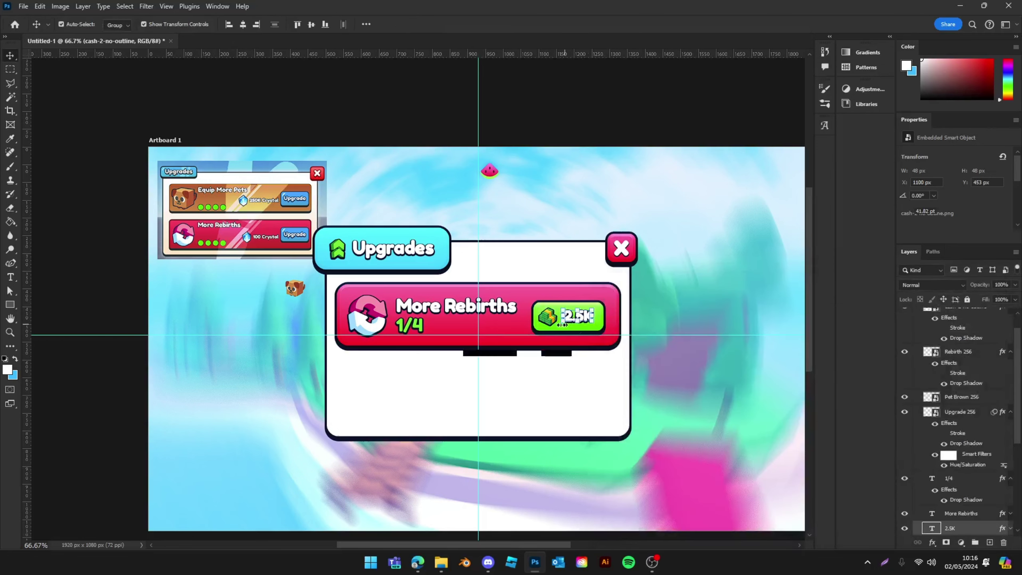
Shift the cash icon and 2.5K text together slightly right to centre them on the green button, then deselect them.
{"action": "left_click_drag", "start_coordinate": [582, 323], "coordinate": [586, 323]}
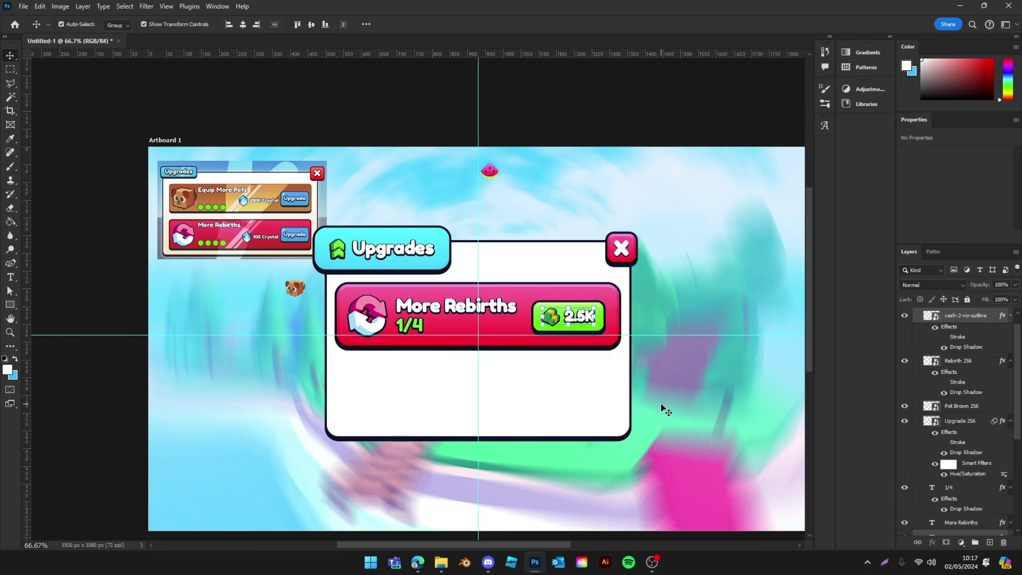
{"action": "left_click", "coordinate": [660, 403]}
{"action": "scroll", "coordinate": [664, 380], "scroll_direction": "down", "scroll_amount": 2}
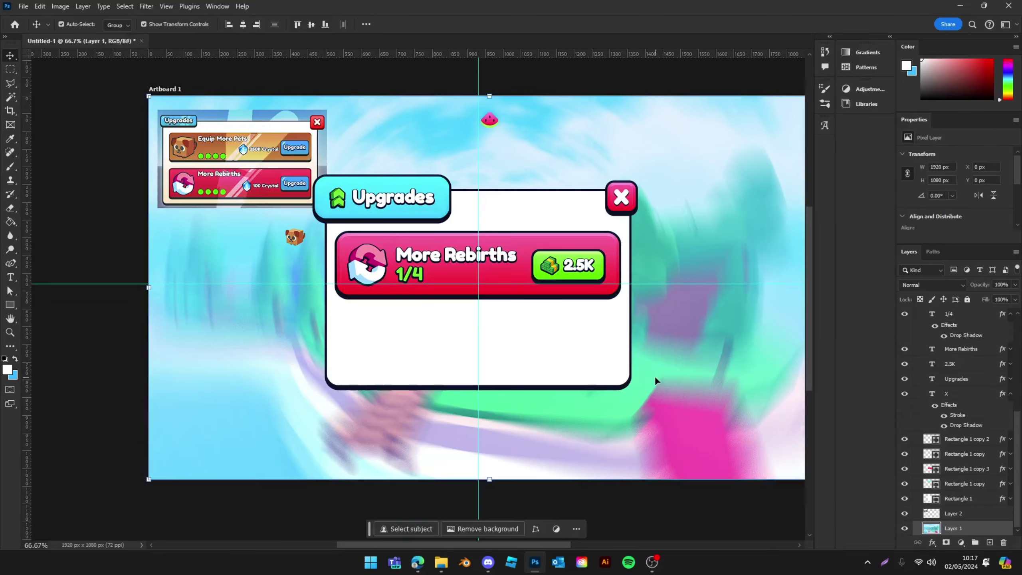
{"action": "left_click", "coordinate": [647, 529]}
Apply a Hue/Saturation adjustment to the cash icon with saturation raised to +19.
{"action": "left_click", "coordinate": [548, 280]}
{"action": "key", "text": "ctrl+u"}
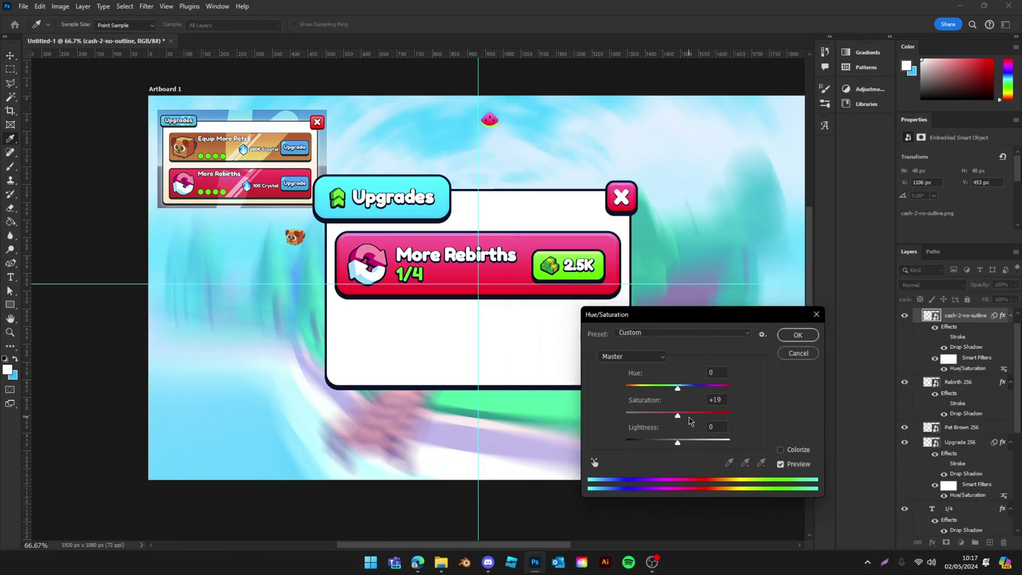
{"action": "left_click_drag", "start_coordinate": [670, 389], "coordinate": [679, 389]}
{"action": "left_click", "coordinate": [798, 335]}
{"action": "key", "text": "v"}
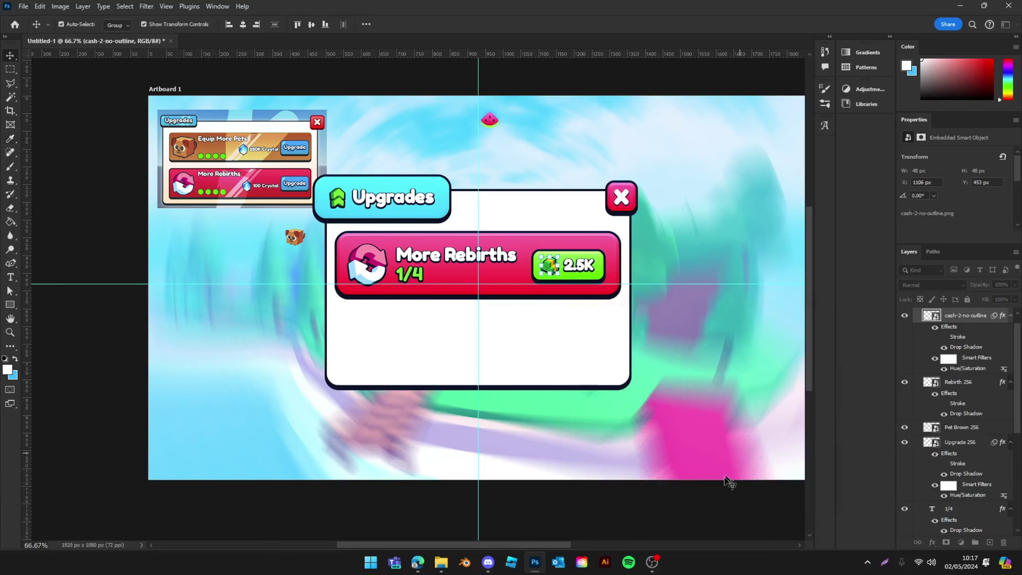
Examine the More Rebirths card at different magnifications and compare it with the original Upgrades window.
{"action": "scroll", "coordinate": [700, 483], "scroll_direction": "up", "scroll_amount": 1}
{"action": "key", "text": "ctrl+minus"}
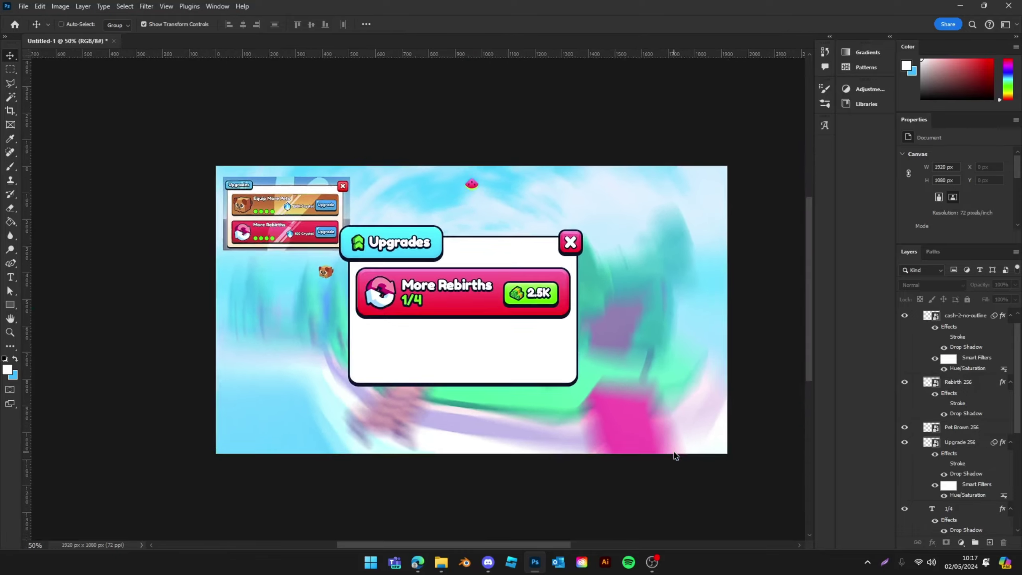
{"action": "key", "text": "ctrl+minus"}
{"action": "key", "text": "ctrl+plus"}
{"action": "key", "text": "ctrl+plus"}
{"action": "scroll", "coordinate": [451, 268], "scroll_direction": "up", "scroll_amount": 1}
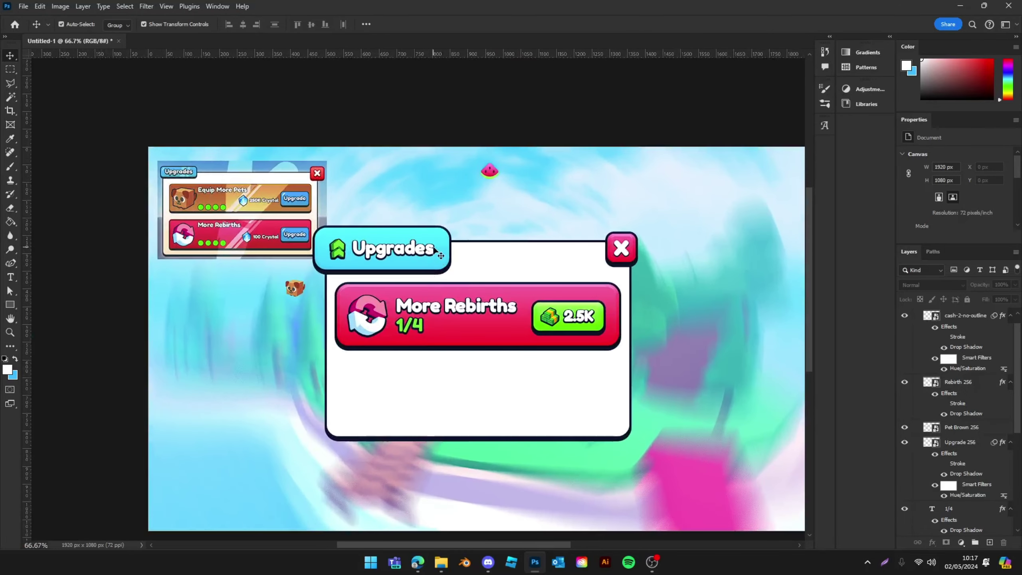
{"action": "key", "text": "ctrl+plus"}
{"action": "scroll", "coordinate": [433, 245], "scroll_direction": "right", "scroll_amount": 1}
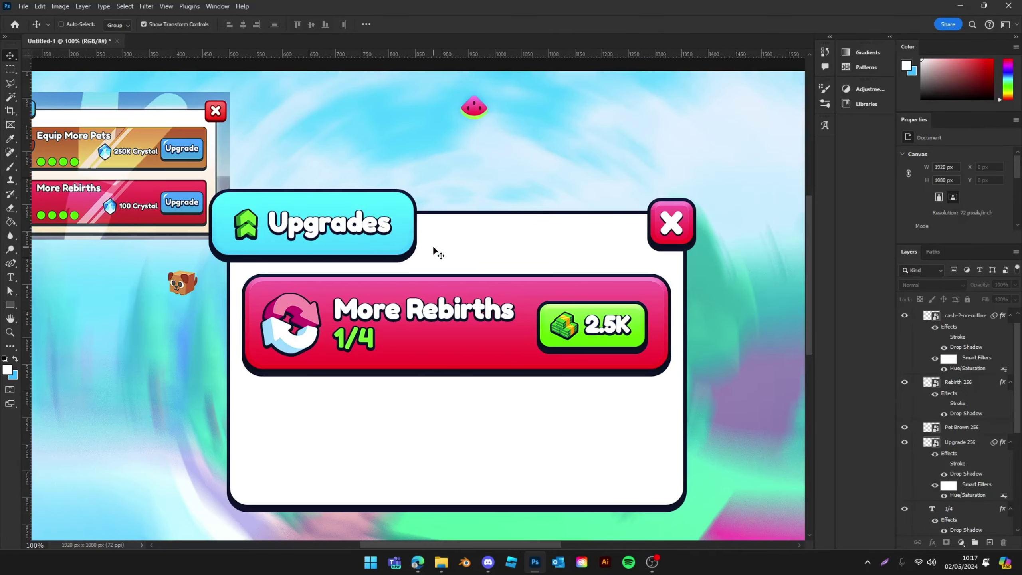
{"action": "scroll", "coordinate": [429, 260], "scroll_direction": "left", "scroll_amount": 3}
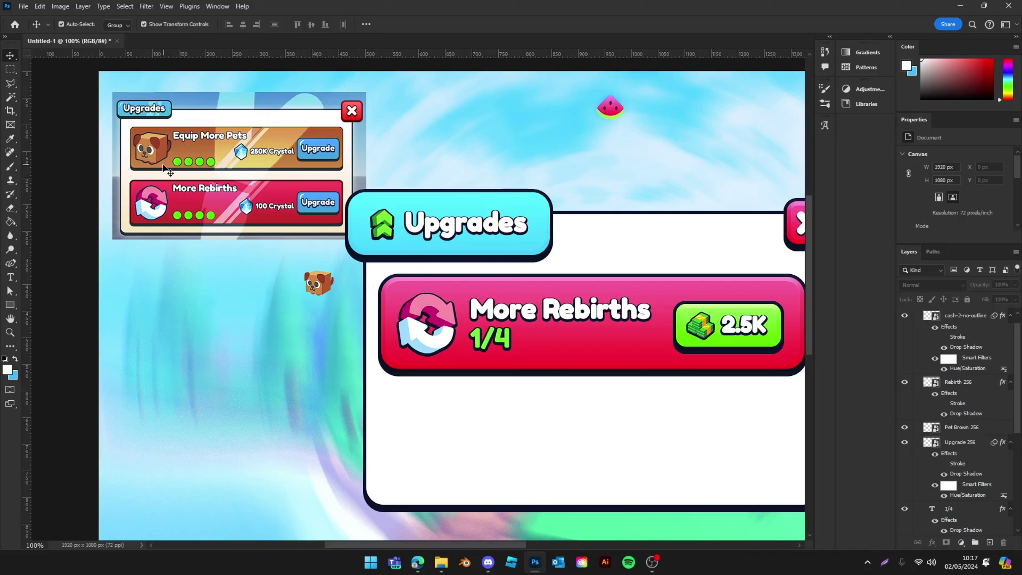
Move the 1/4 text below the card and duplicate the green price button beneath the More Rebirths title.
{"action": "left_click_drag", "start_coordinate": [522, 338], "coordinate": [533, 412]}
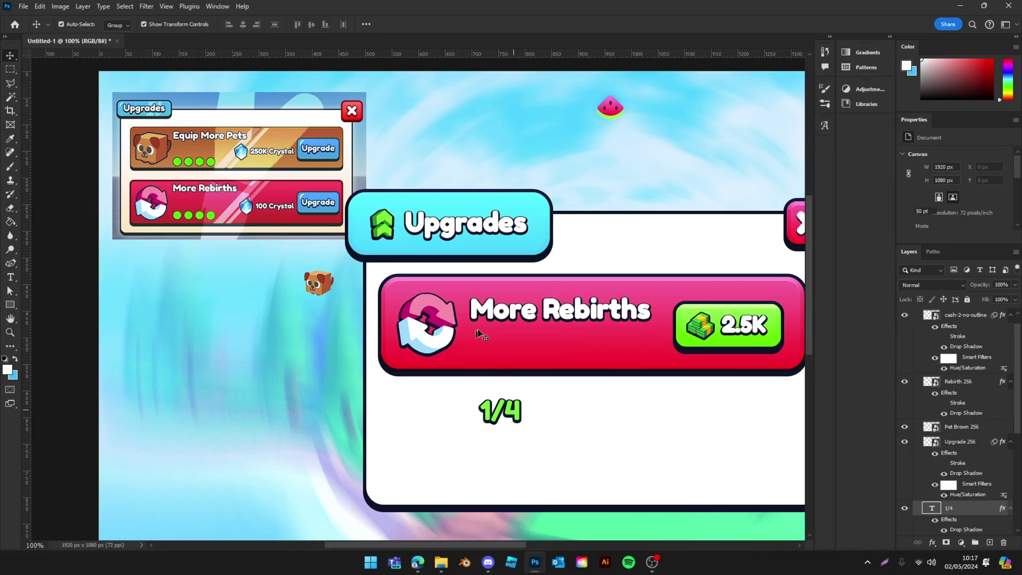
{"action": "left_click", "coordinate": [481, 336]}
{"action": "left_click", "coordinate": [692, 347]}
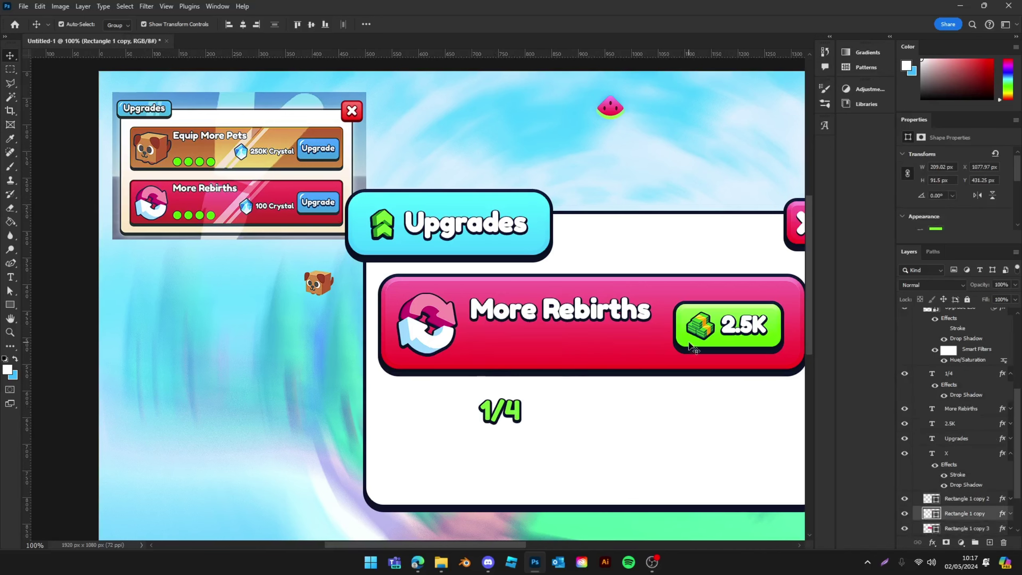
{"action": "left_click_drag", "start_coordinate": [689, 346], "coordinate": [501, 373]}
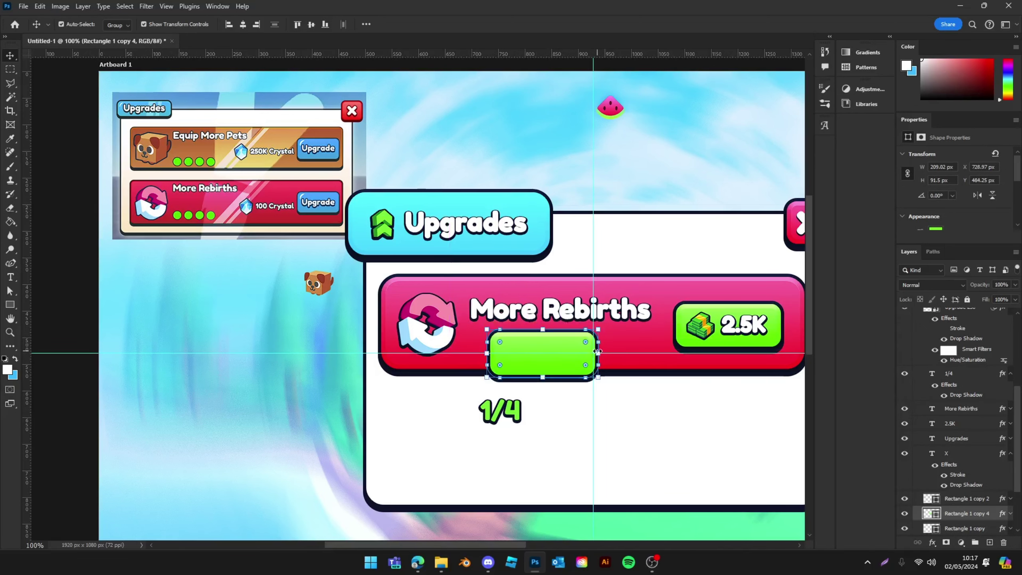
Resize the duplicated green button to a 57 by 57 px circle.
{"action": "left_click_drag", "start_coordinate": [598, 351], "coordinate": [529, 347]}
{"action": "key", "text": "ctrl+z"}
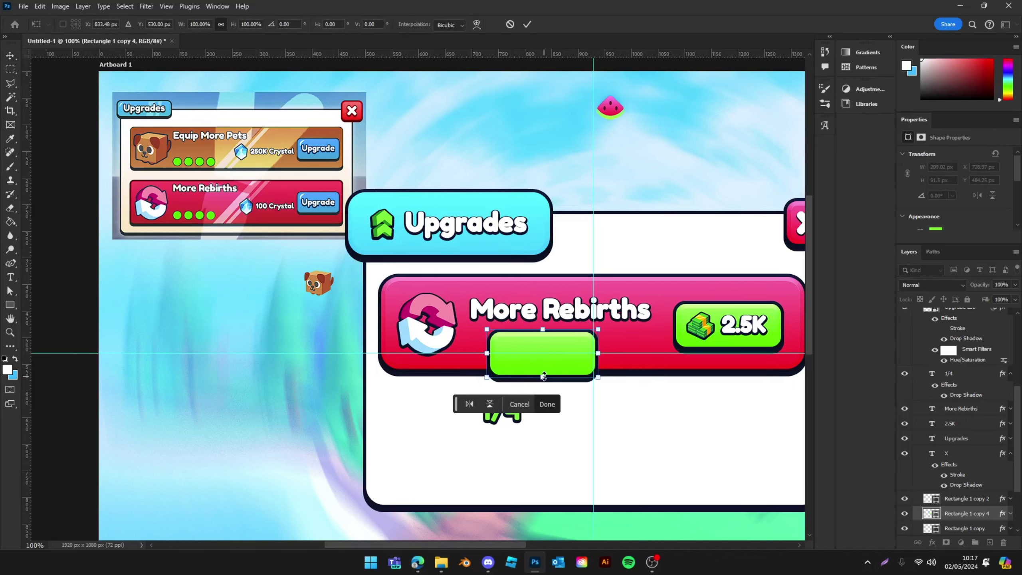
{"action": "mouse_move", "coordinate": [543, 377]}
{"action": "left_mouse_down"}
{"action": "mouse_move", "coordinate": [544, 348]}
{"action": "mouse_move", "coordinate": [543, 359]}
{"action": "left_mouse_up"}
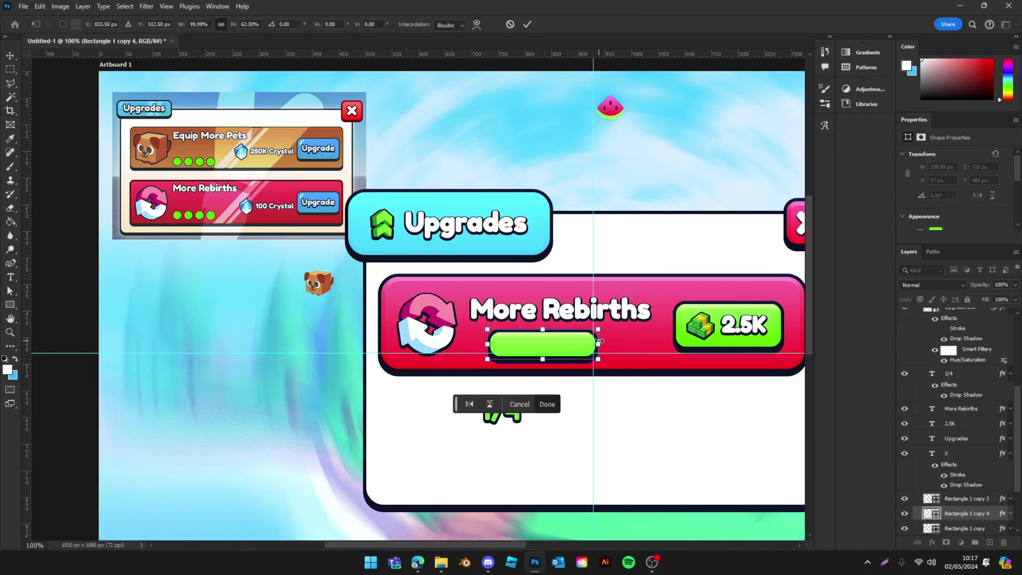
{"action": "left_click_drag", "start_coordinate": [599, 341], "coordinate": [519, 350]}
{"action": "key", "text": "Return"}
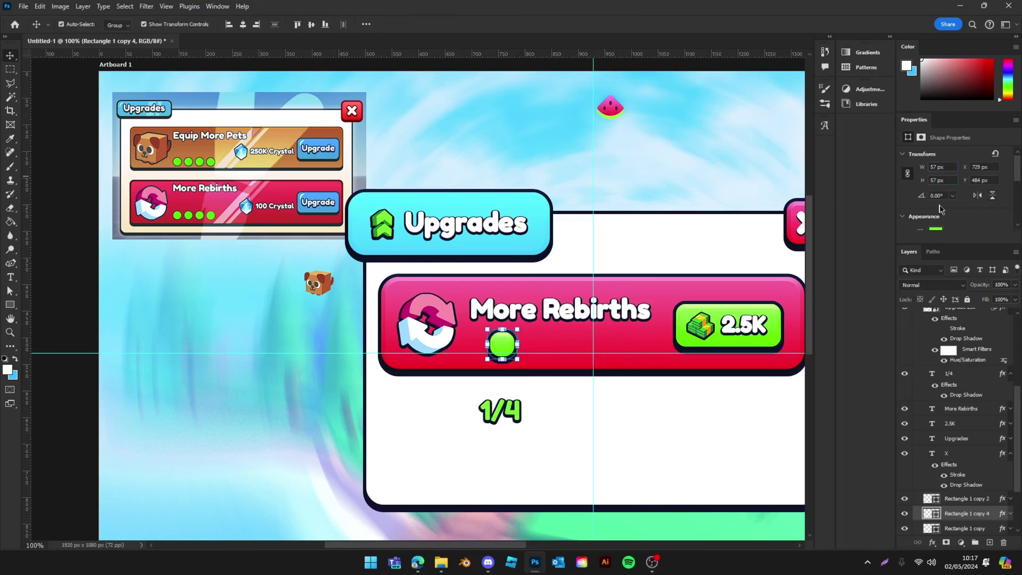
Duplicate the green circle into an evenly spaced row of four beneath the More Rebirths title.
{"action": "scroll", "coordinate": [940, 209], "scroll_direction": "down", "scroll_amount": 5}
{"action": "scroll", "coordinate": [981, 479], "scroll_direction": "down", "scroll_amount": 3}
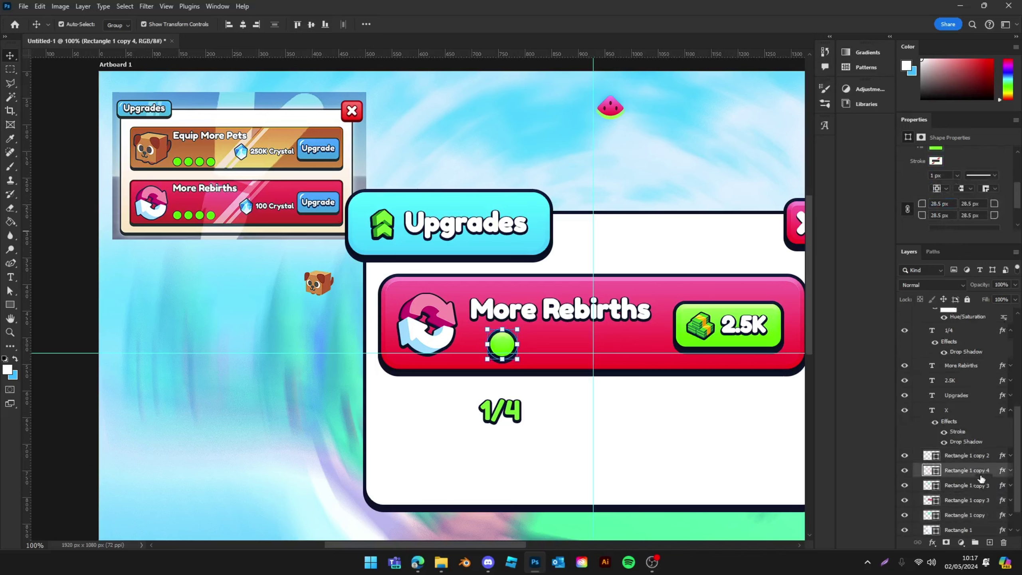
{"action": "scroll", "coordinate": [981, 478], "scroll_direction": "down", "scroll_amount": 2}
{"action": "left_click", "coordinate": [1011, 439]}
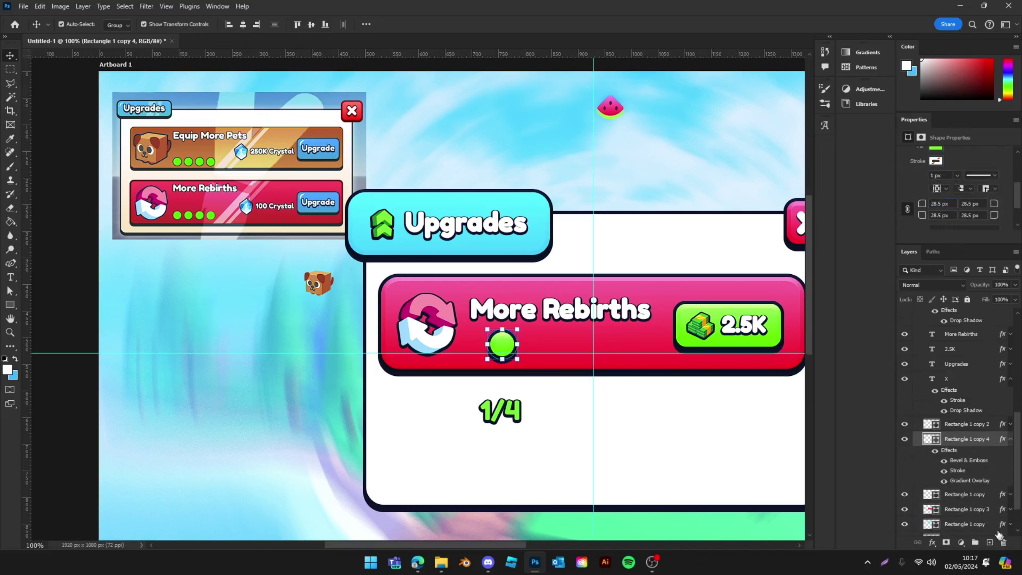
{"action": "left_click_drag", "start_coordinate": [505, 347], "coordinate": [559, 344]}
{"action": "left_click", "coordinate": [495, 345], "text": "shift"}
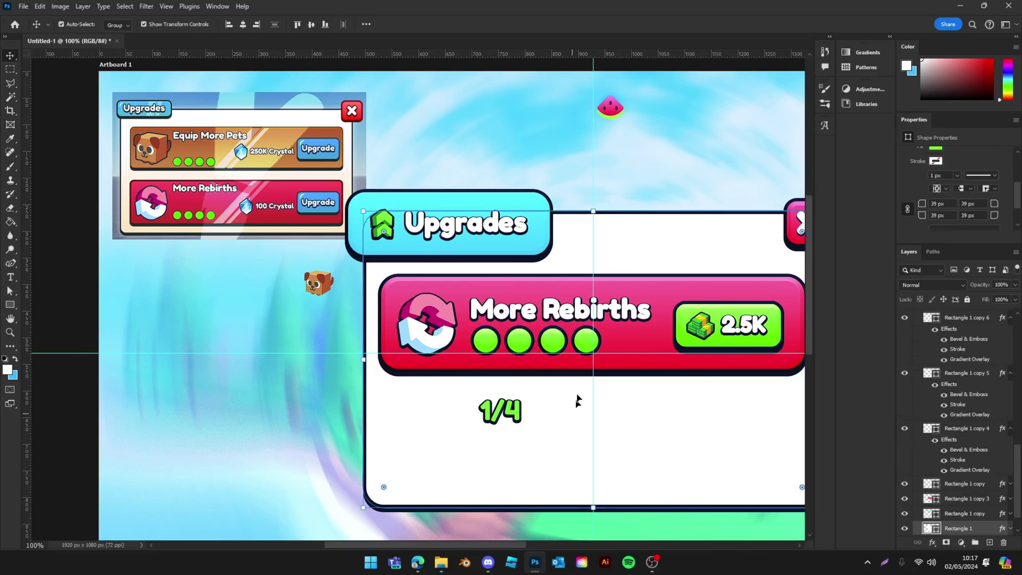
{"action": "left_click", "coordinate": [487, 376]}
Select all four green circles and scale them down together to 91.84%.
{"action": "left_click", "coordinate": [583, 341]}
{"action": "left_click", "coordinate": [553, 340], "text": "shift"}
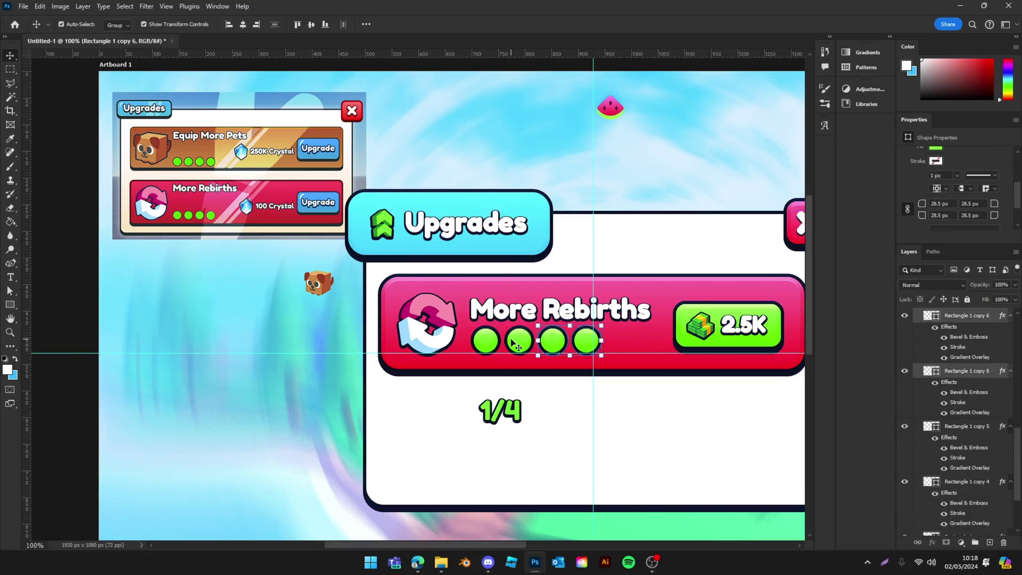
{"action": "left_click", "coordinate": [519, 340], "text": "shift"}
{"action": "left_click", "coordinate": [485, 340], "text": "shift"}
{"action": "left_click_drag", "start_coordinate": [600, 325], "coordinate": [591, 328]}
{"action": "key", "text": "Return"}
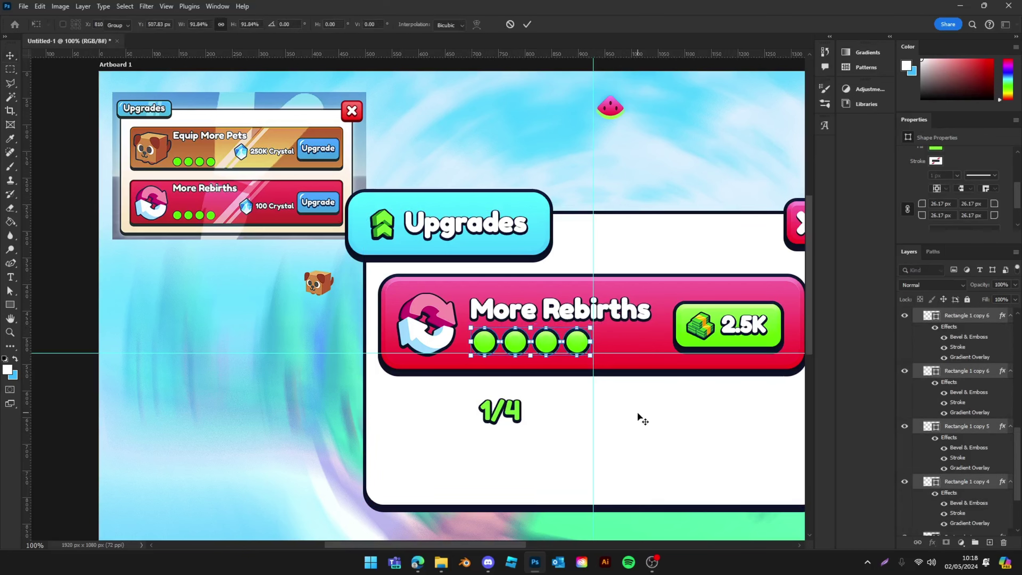
Change the fill of the fourth circle in the row from green to white.
{"action": "left_click", "coordinate": [966, 315]}
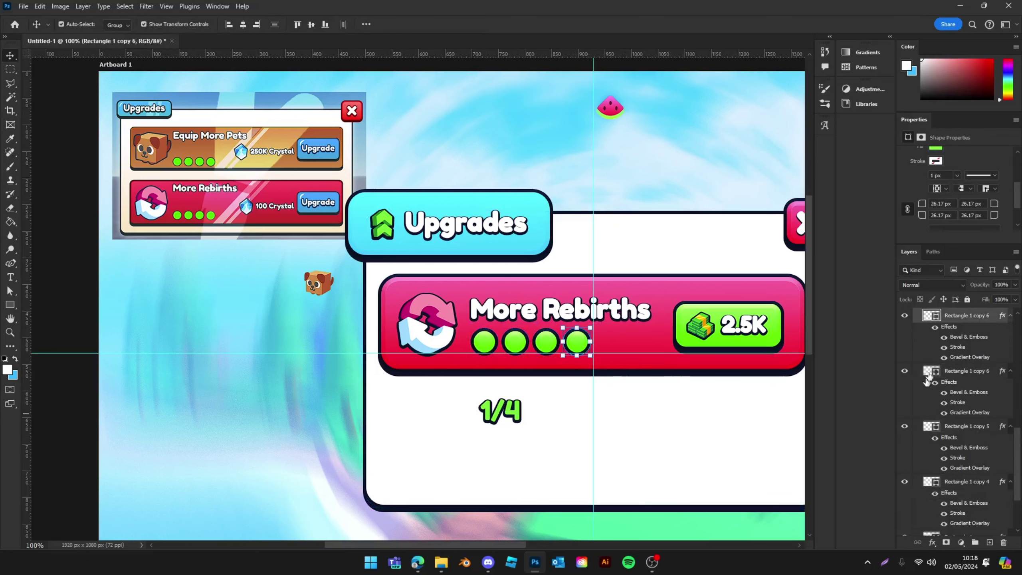
{"action": "double_click", "coordinate": [933, 318]}
{"action": "left_click", "coordinate": [698, 375]}
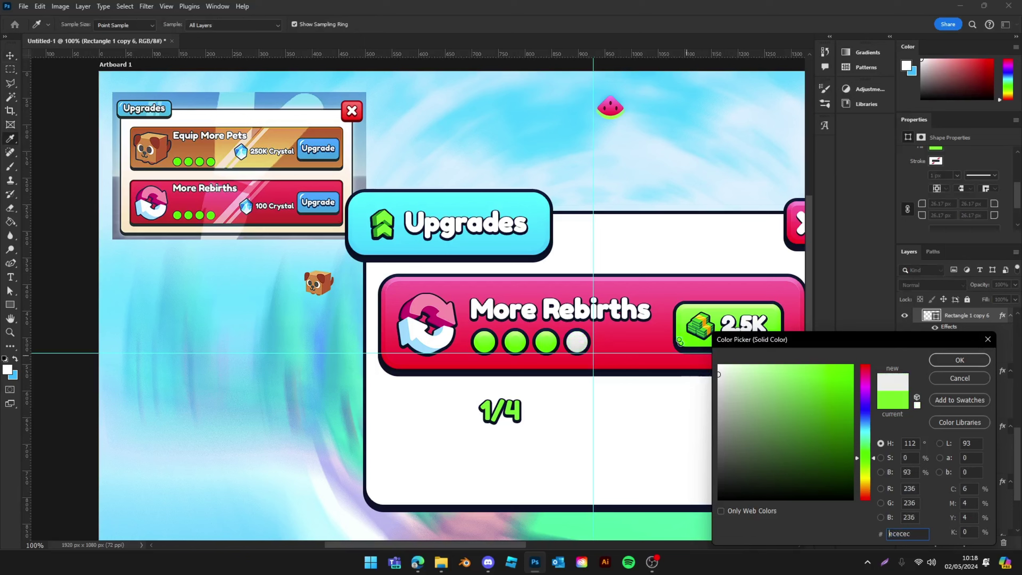
{"action": "left_click", "coordinate": [673, 330]}
{"action": "left_click", "coordinate": [959, 360]}
{"action": "key", "text": "v"}
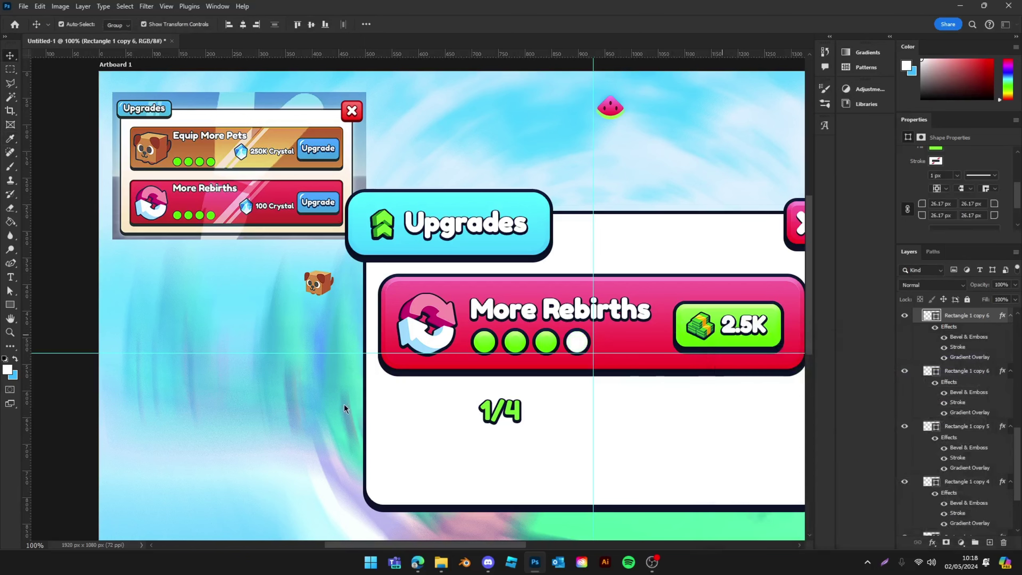
Move the 1/4 counter beside the white circle and change its text to "3/4".
{"action": "left_click", "coordinate": [344, 406]}
{"action": "left_click_drag", "start_coordinate": [514, 415], "coordinate": [633, 347]}
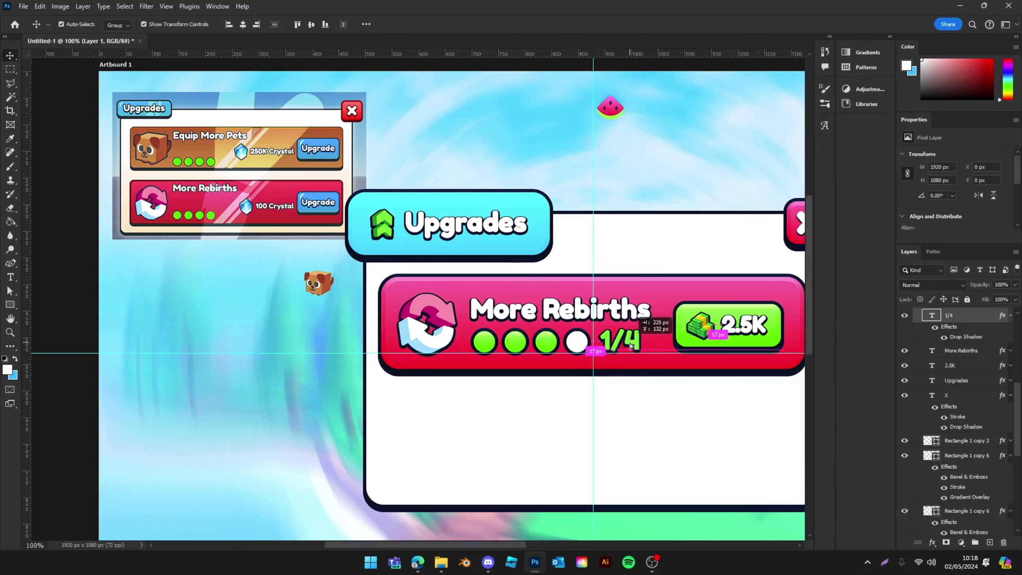
{"action": "double_click", "coordinate": [633, 346]}
{"action": "type", "text": "3/4"}
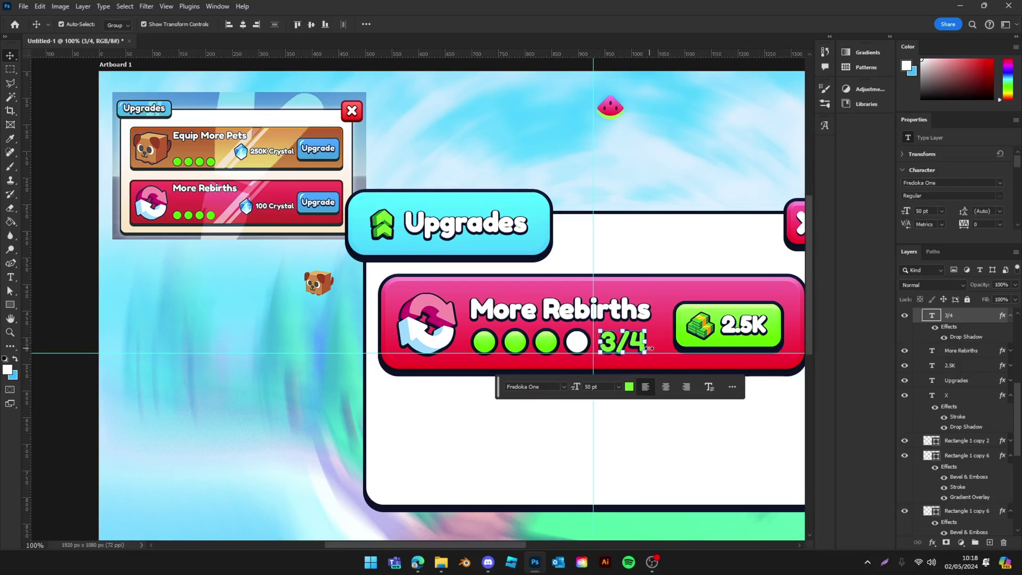
{"action": "key", "text": "ctrl+Return"}
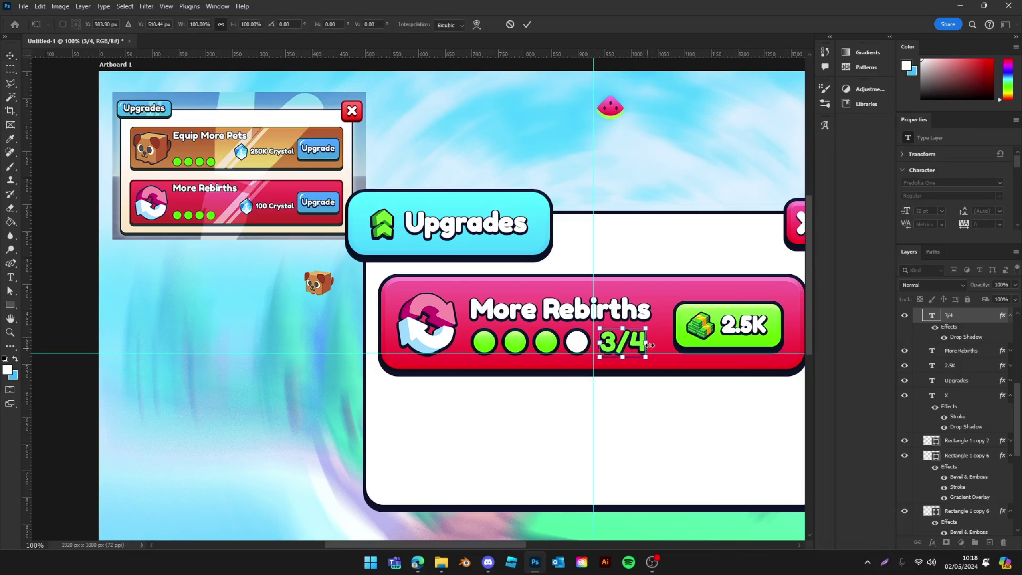
Scale the 3/4 counter down to 24.51 pt, keeping it beside the row of circles.
{"action": "key", "text": "ctrl+t"}
{"action": "left_click_drag", "start_coordinate": [647, 329], "coordinate": [611, 342]}
{"action": "key", "text": "Return"}
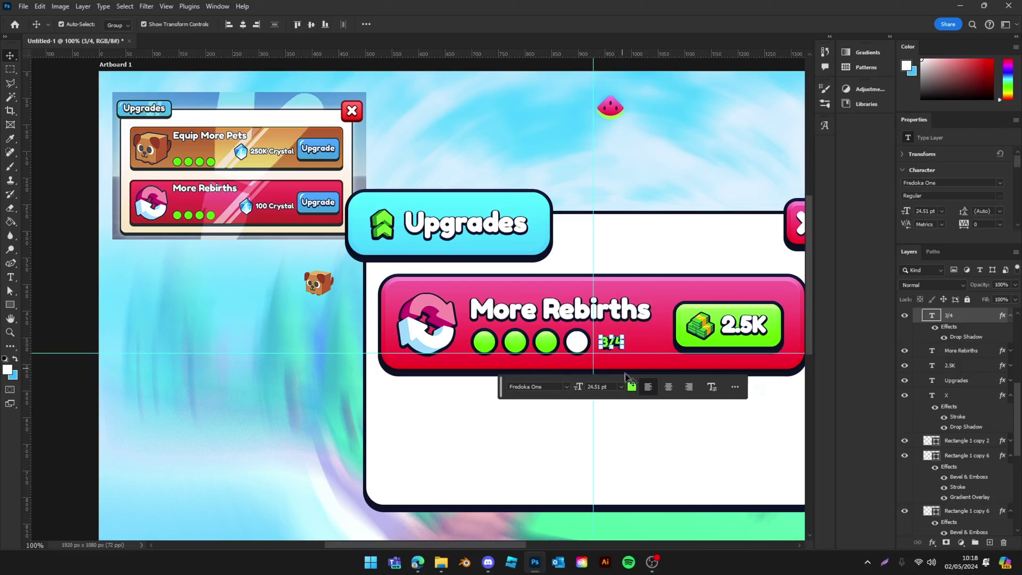
{"action": "left_click", "coordinate": [685, 462]}
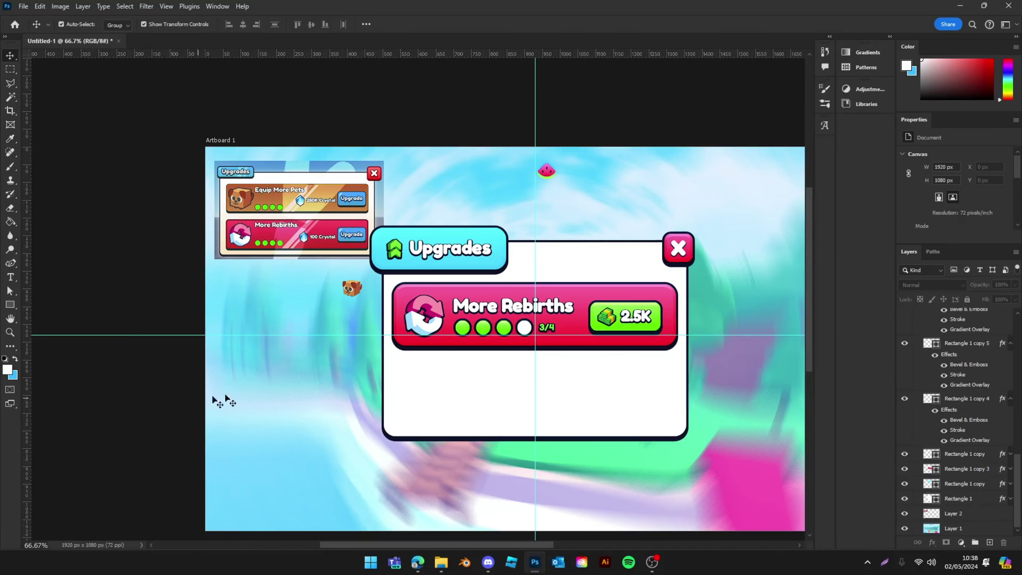
Select the More Rebirths card background, icon, title, circles, 3/4 counter and 2.5K button content, and group them.
{"action": "scroll", "coordinate": [426, 353], "scroll_direction": "right", "scroll_amount": 3}
{"action": "scroll", "coordinate": [558, 246], "scroll_direction": "right", "scroll_amount": 1}
{"action": "scroll", "coordinate": [483, 274], "scroll_direction": "up", "scroll_amount": 1}
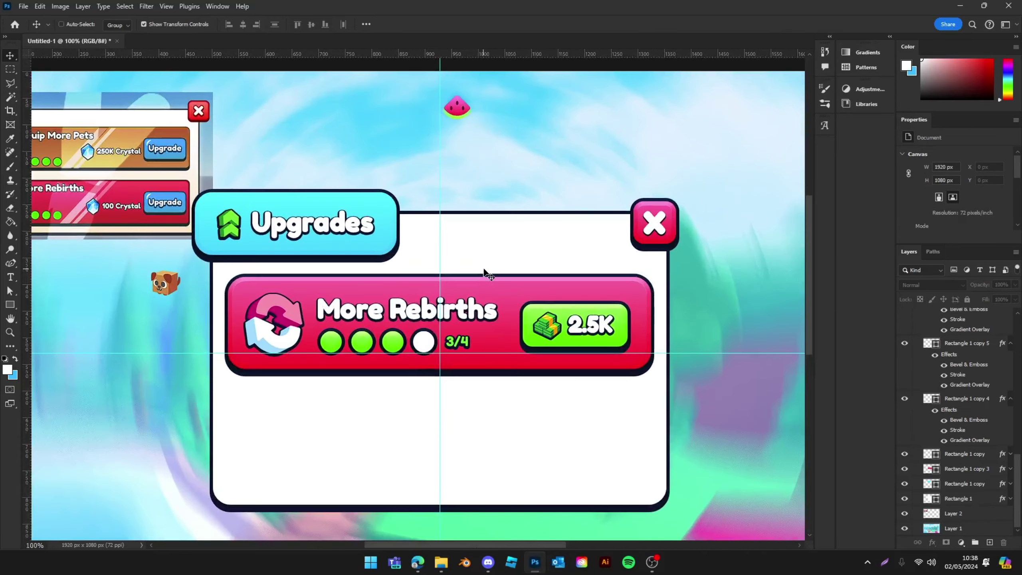
{"action": "scroll", "coordinate": [241, 161], "scroll_direction": "left", "scroll_amount": 2}
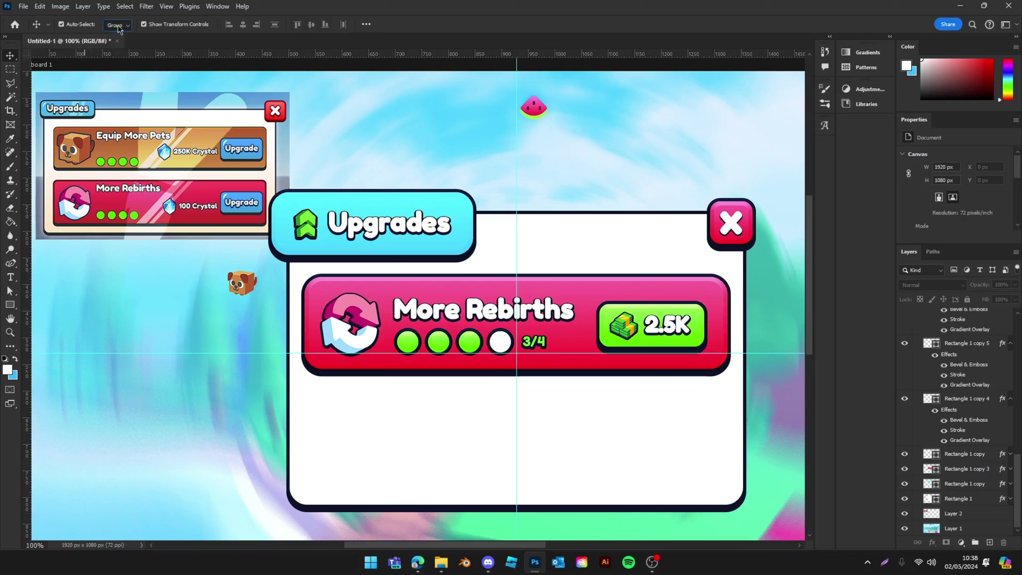
{"action": "left_click", "coordinate": [619, 297]}
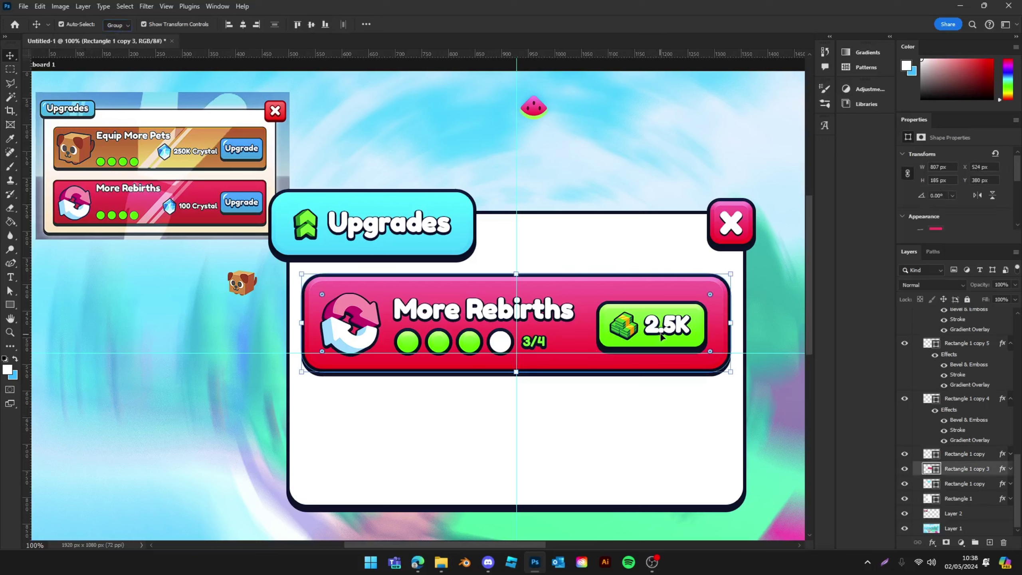
{"action": "left_click", "coordinate": [616, 329]}
{"action": "left_click", "coordinate": [502, 343]}
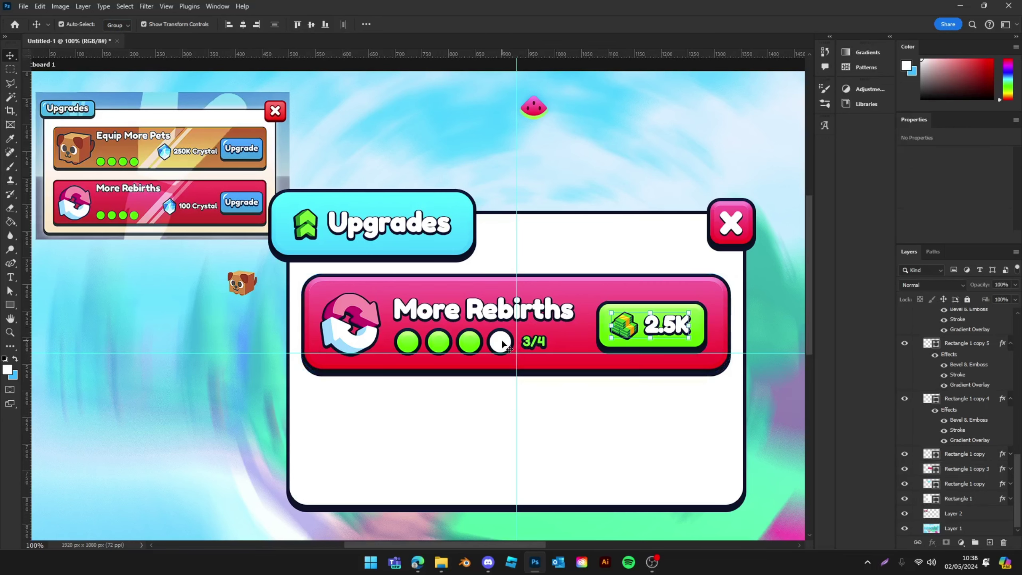
{"action": "left_click", "coordinate": [546, 347], "text": "shift"}
{"action": "left_click", "coordinate": [567, 373]}
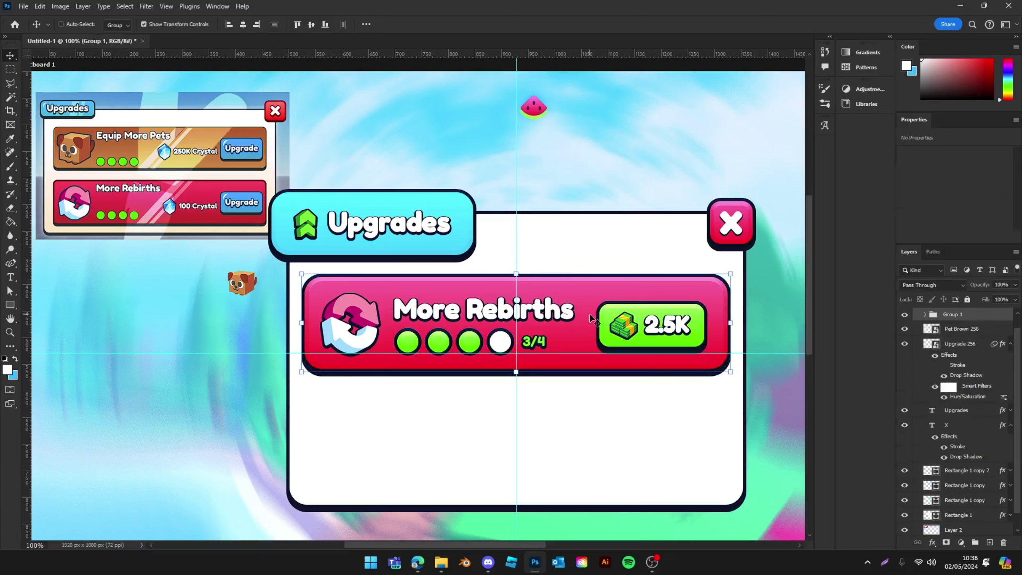
Move the green price button's rectangle layer into the More Rebirths group, directly beneath the 2.5K text.
{"action": "left_click_drag", "start_coordinate": [596, 275], "coordinate": [624, 301]}
{"action": "key", "text": "ctrl+z"}
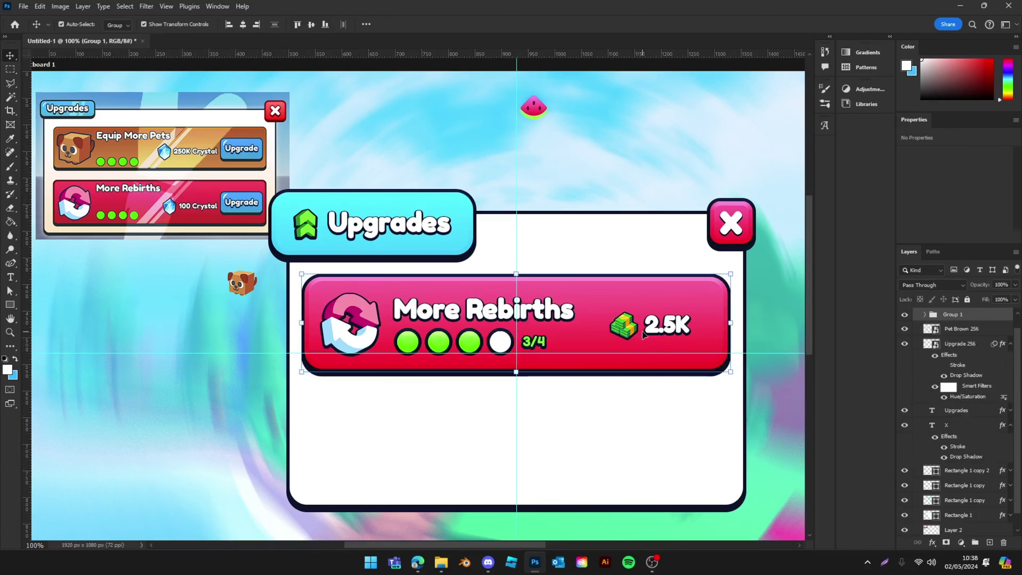
{"action": "left_click", "coordinate": [962, 329]}
{"action": "left_click", "coordinate": [960, 483]}
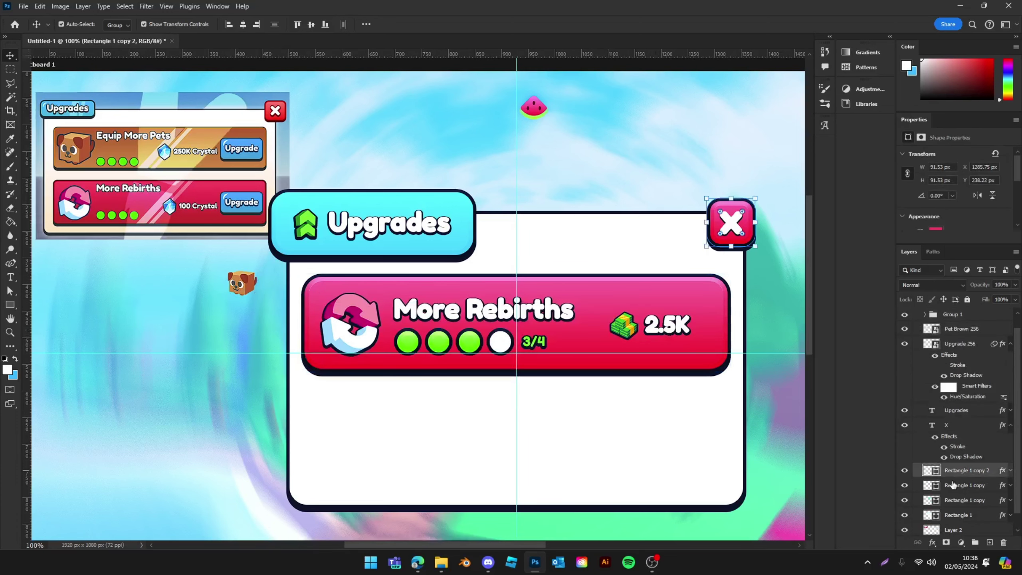
{"action": "left_click_drag", "start_coordinate": [948, 492], "coordinate": [988, 512]}
{"action": "left_click", "coordinate": [926, 314]}
{"action": "left_click", "coordinate": [978, 343]}
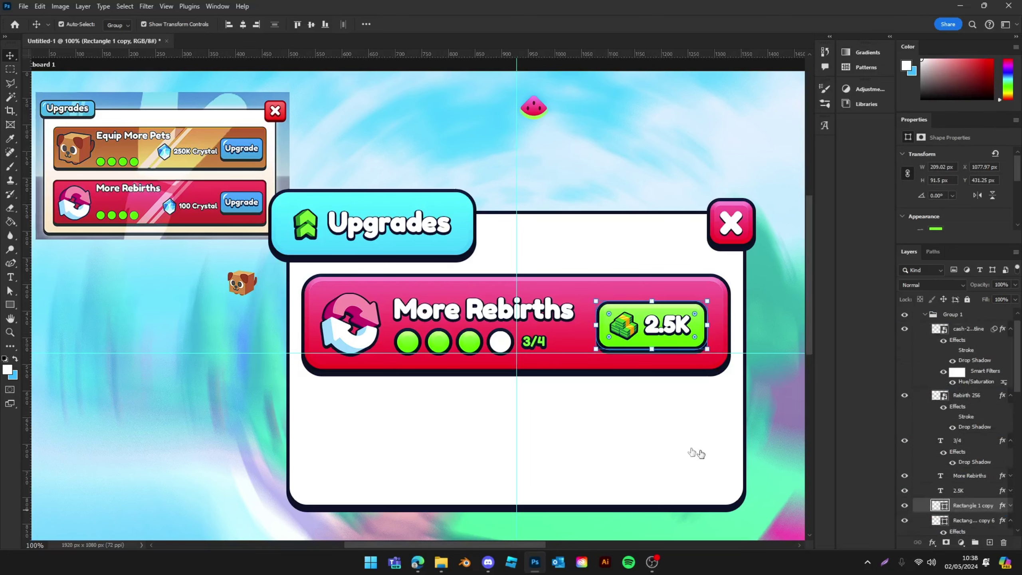
Duplicate the More Rebirths group directly below the original card and nudge the copy up slightly to tighten the gap.
{"action": "left_click", "coordinate": [599, 361]}
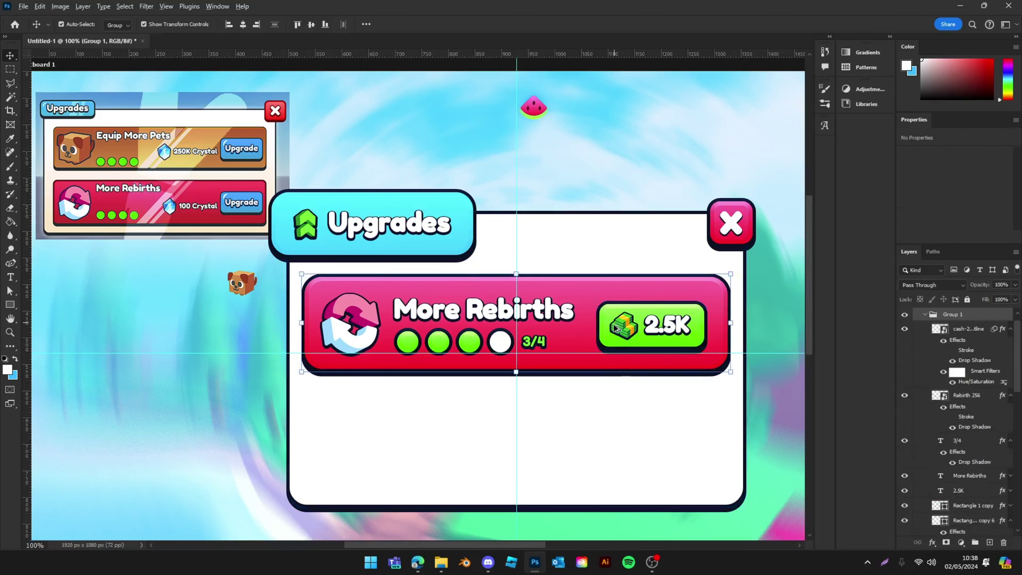
{"action": "left_click_drag", "start_coordinate": [614, 329], "coordinate": [603, 426]}
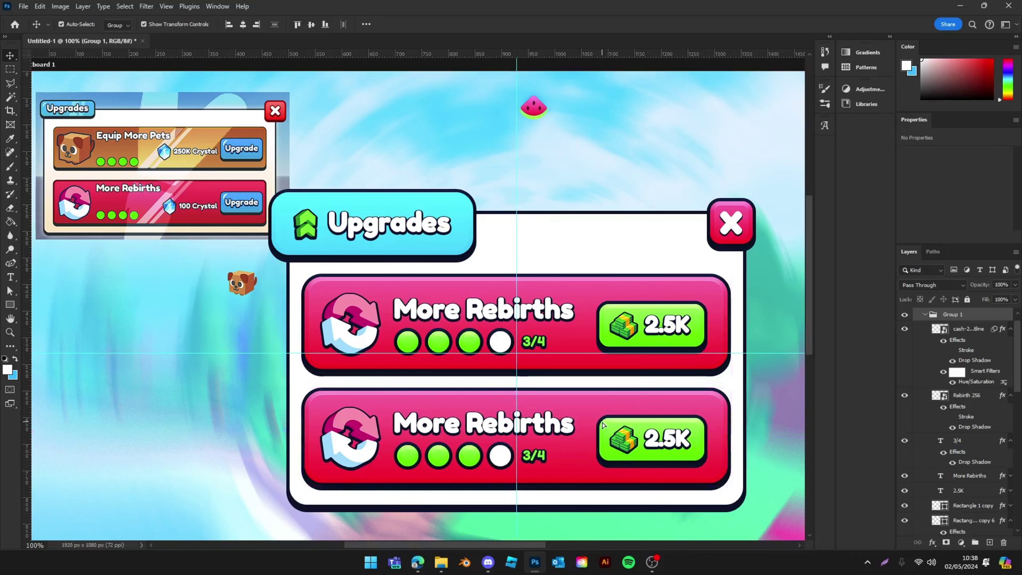
{"action": "left_click", "coordinate": [773, 439]}
{"action": "key", "text": "ctrl+minus"}
{"action": "key", "text": "ctrl+minus"}
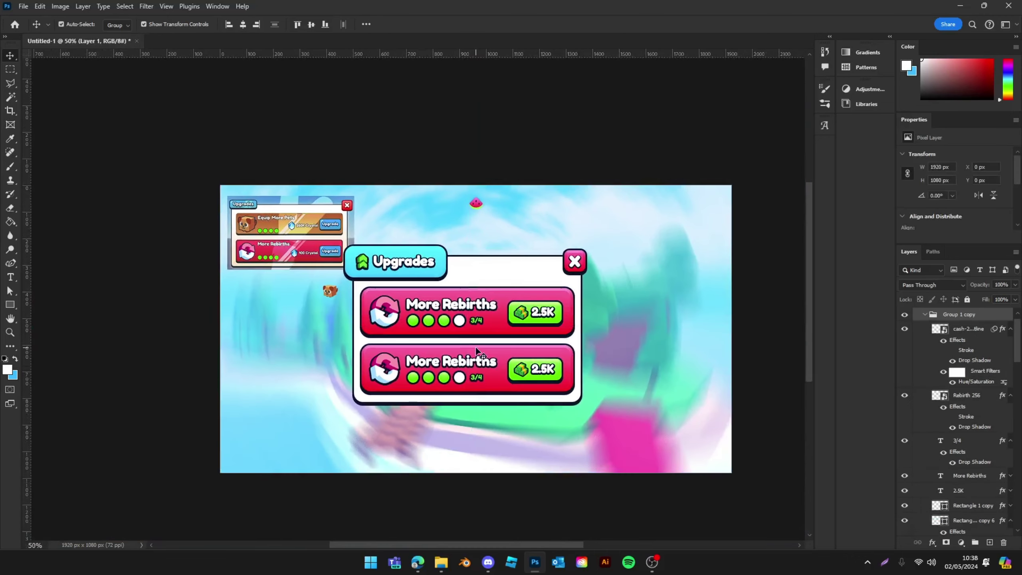
{"action": "left_click", "coordinate": [476, 350]}
Shorten the white panel from its lower edge to a height of 550 px to fit the two cards.
{"action": "left_click", "coordinate": [456, 394]}
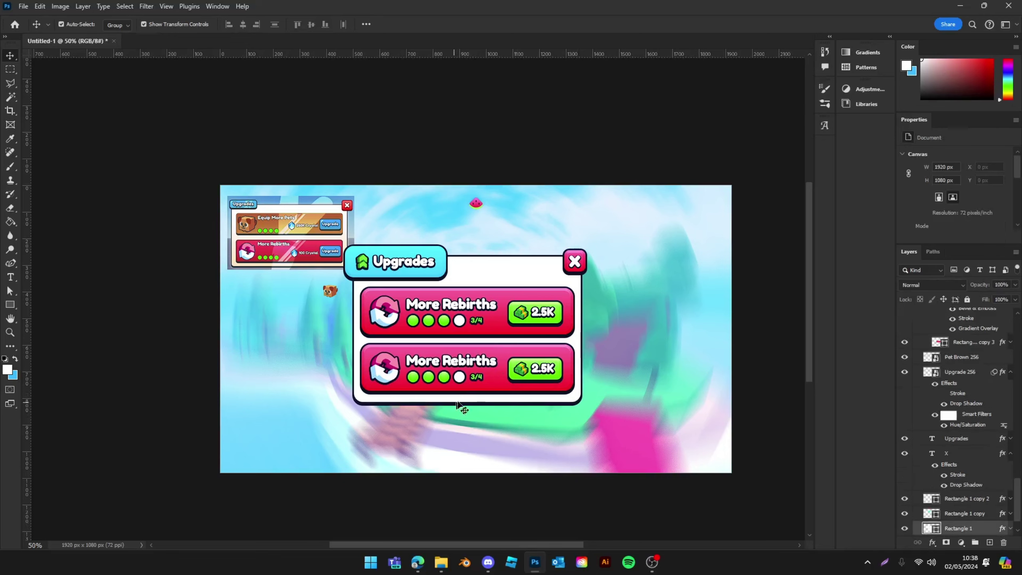
{"action": "key", "text": "ctrl+t"}
{"action": "left_click_drag", "start_coordinate": [468, 403], "coordinate": [475, 401]}
{"action": "key", "text": "Return"}
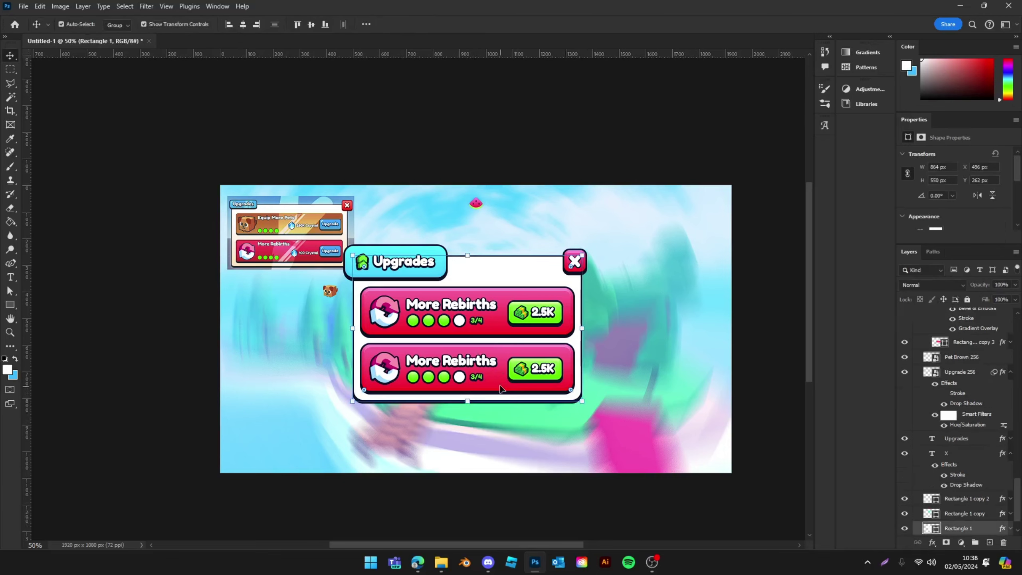
{"action": "left_click", "coordinate": [567, 489]}
Delete the loose brown pet icon and the original Upgrades reference screenshot from the artboard.
{"action": "key", "text": "ctrl+plus"}
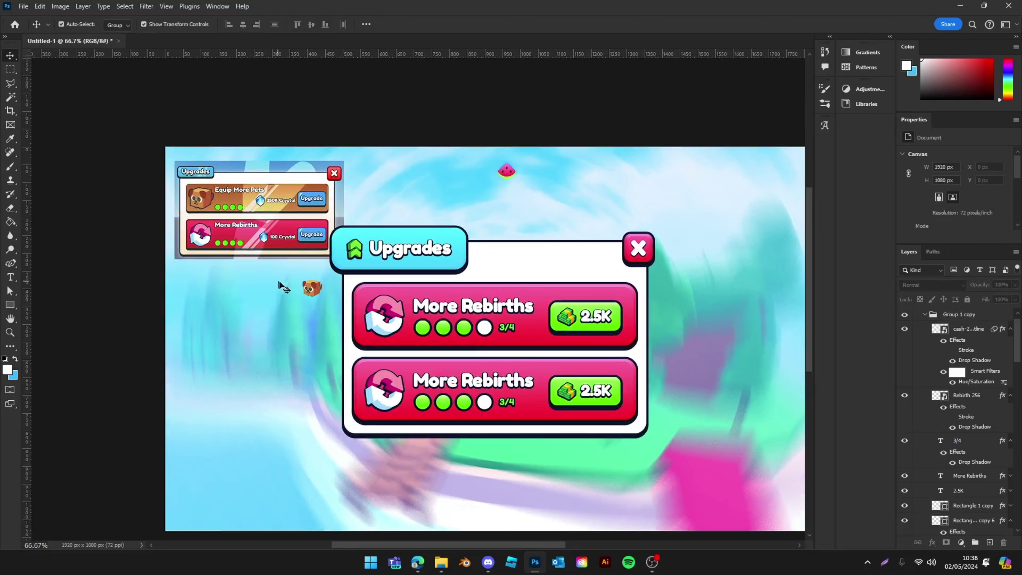
{"action": "left_click", "coordinate": [465, 208]}
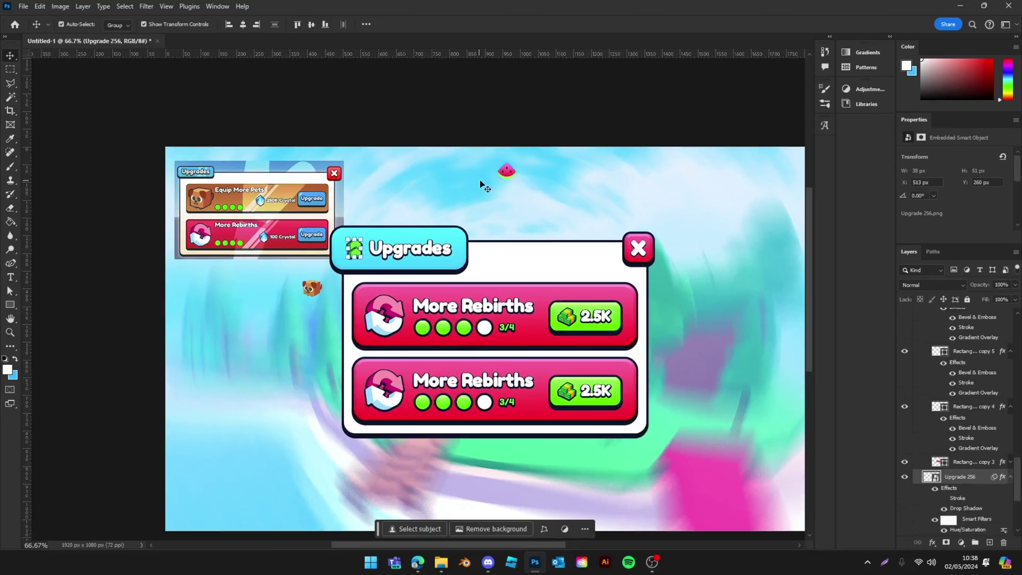
{"action": "left_click", "coordinate": [324, 187]}
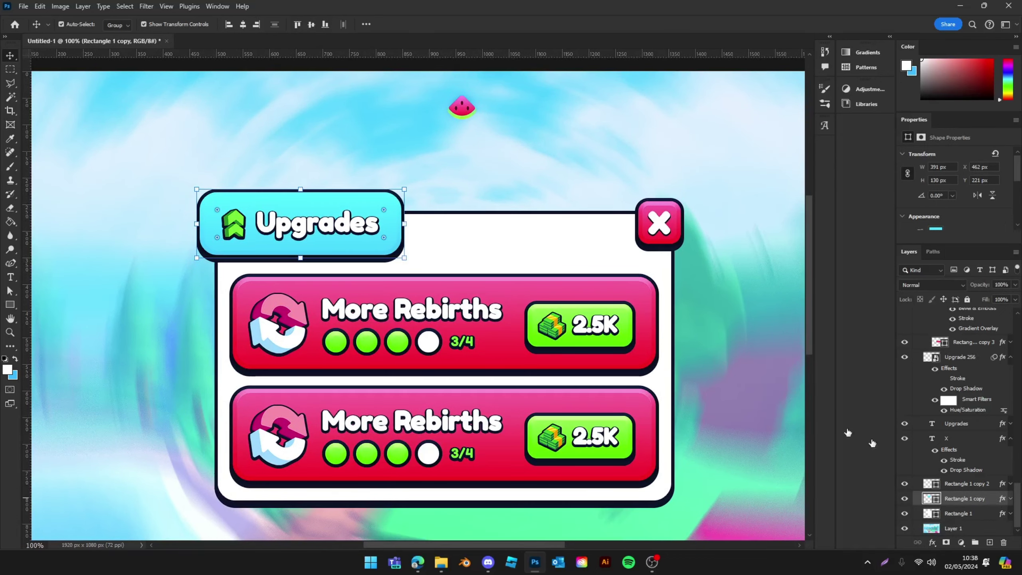
Add an inner shadow to the blue Upgrades title box with distance 4 px, choke 100% and size 13 px.
{"action": "double_click", "coordinate": [981, 498]}
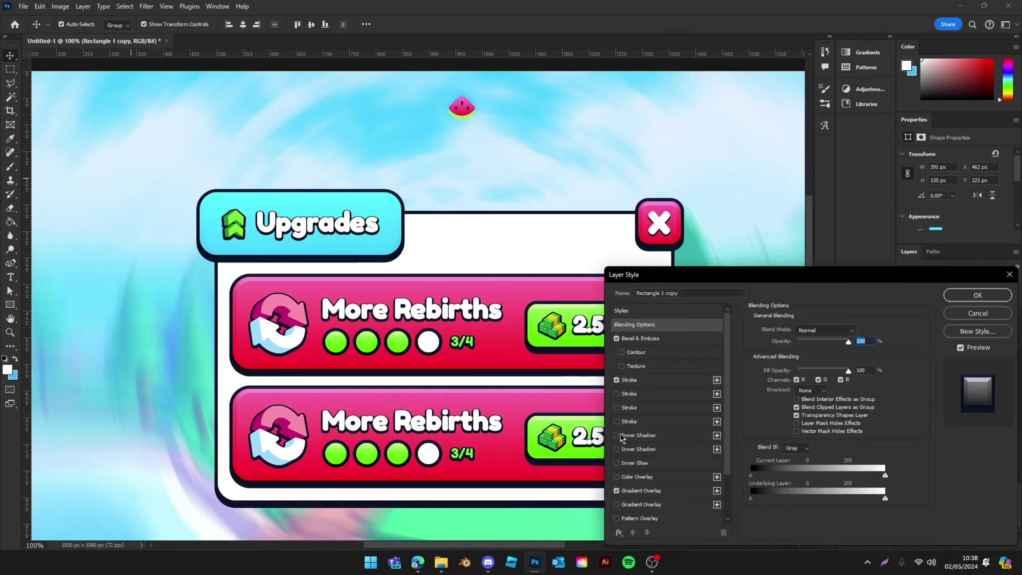
{"action": "left_click", "coordinate": [620, 435]}
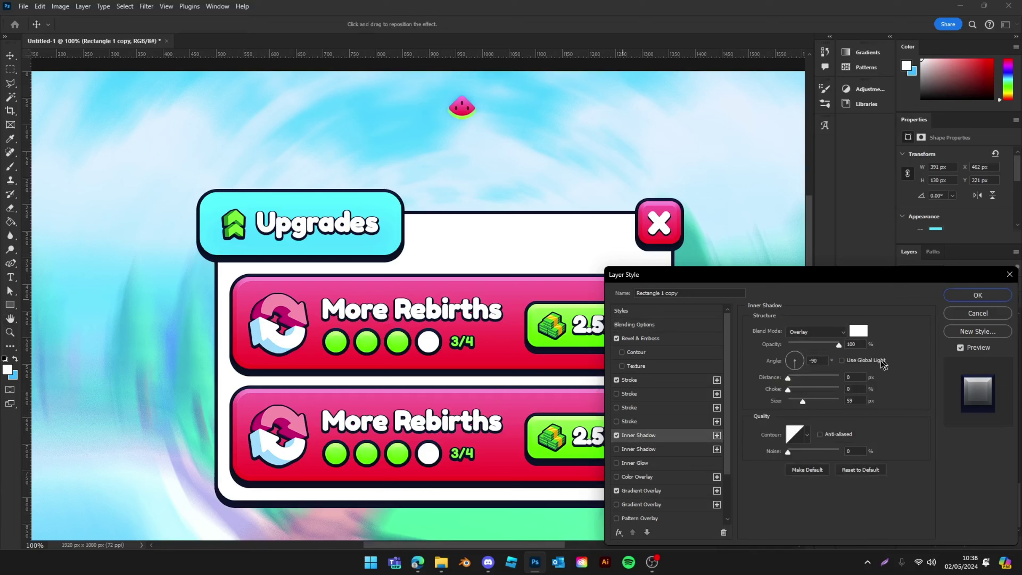
{"action": "left_click_drag", "start_coordinate": [793, 403], "coordinate": [973, 395]}
{"action": "left_click_drag", "start_coordinate": [805, 401], "coordinate": [784, 381]}
{"action": "key", "text": "shift+Tab"}
{"action": "key", "text": "shift+Tab"}
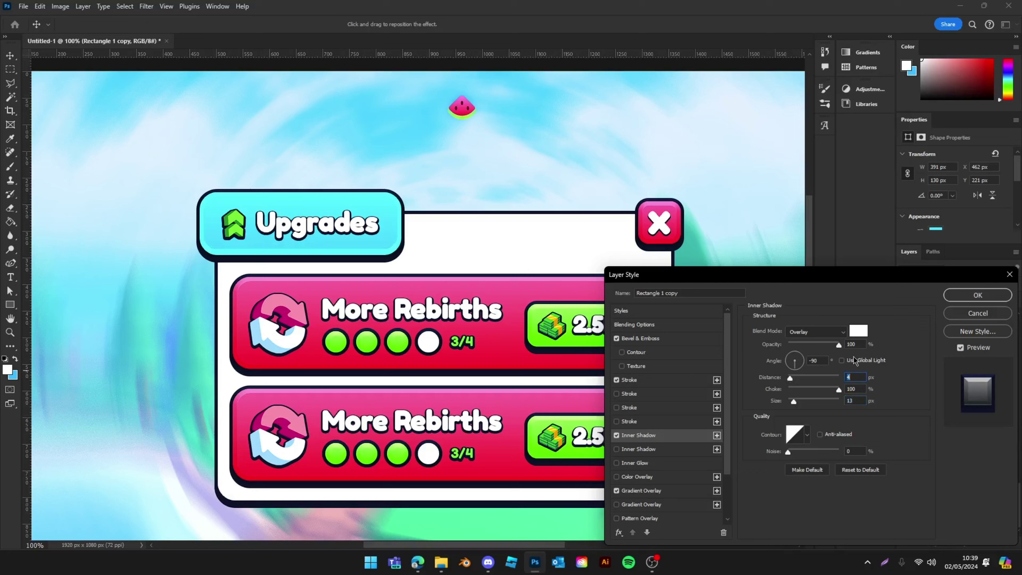
Set the title box's inner shadow to white with Normal blending and size 6 px, and rotate its angle toward the upper left.
{"action": "left_click", "coordinate": [858, 331]}
{"action": "left_click", "coordinate": [962, 361]}
{"action": "left_click", "coordinate": [815, 330]}
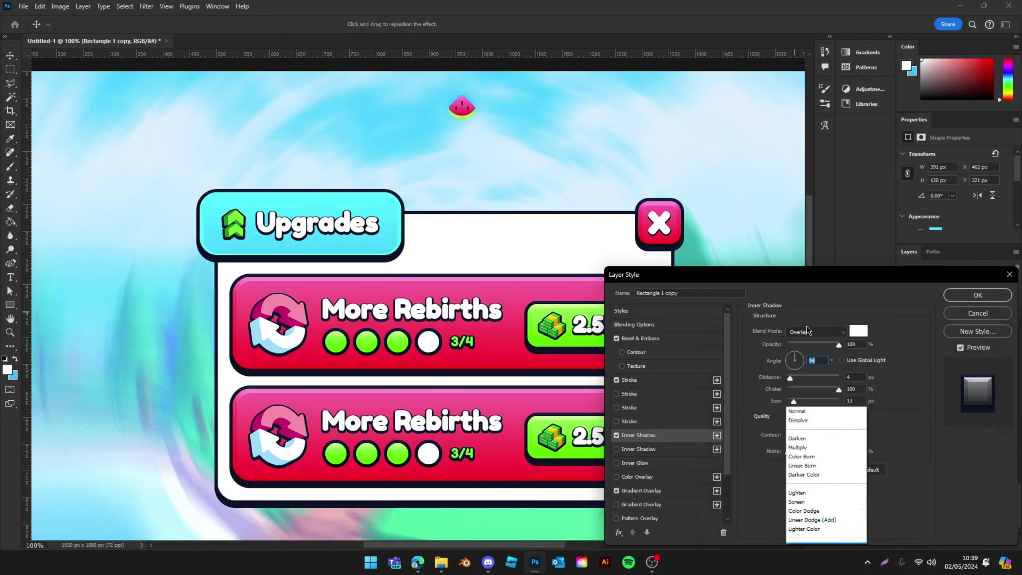
{"action": "left_click", "coordinate": [796, 258]}
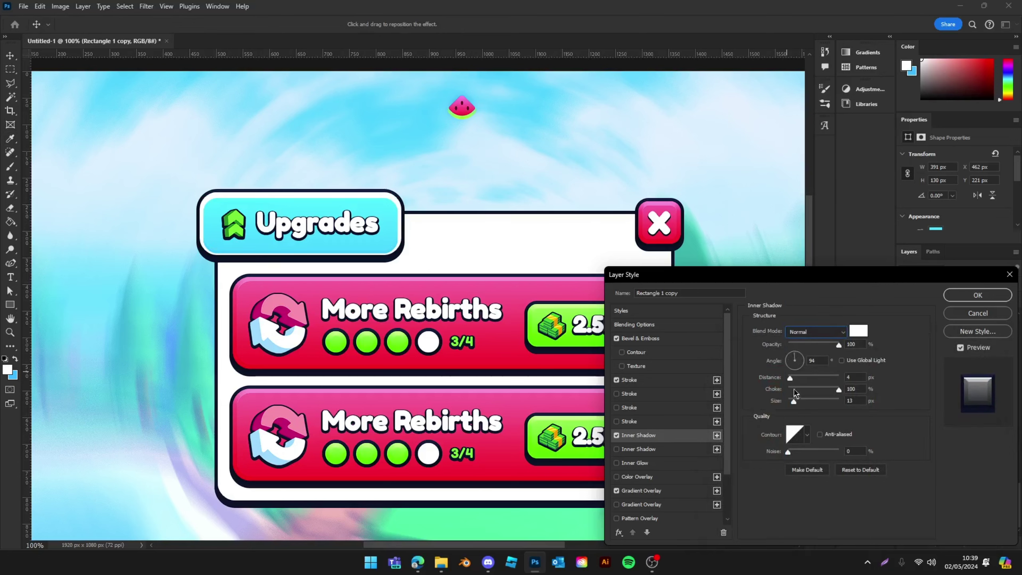
{"action": "mouse_move", "coordinate": [792, 402]}
{"action": "left_mouse_down"}
{"action": "mouse_move", "coordinate": [781, 406]}
{"action": "mouse_move", "coordinate": [792, 406]}
{"action": "left_mouse_up"}
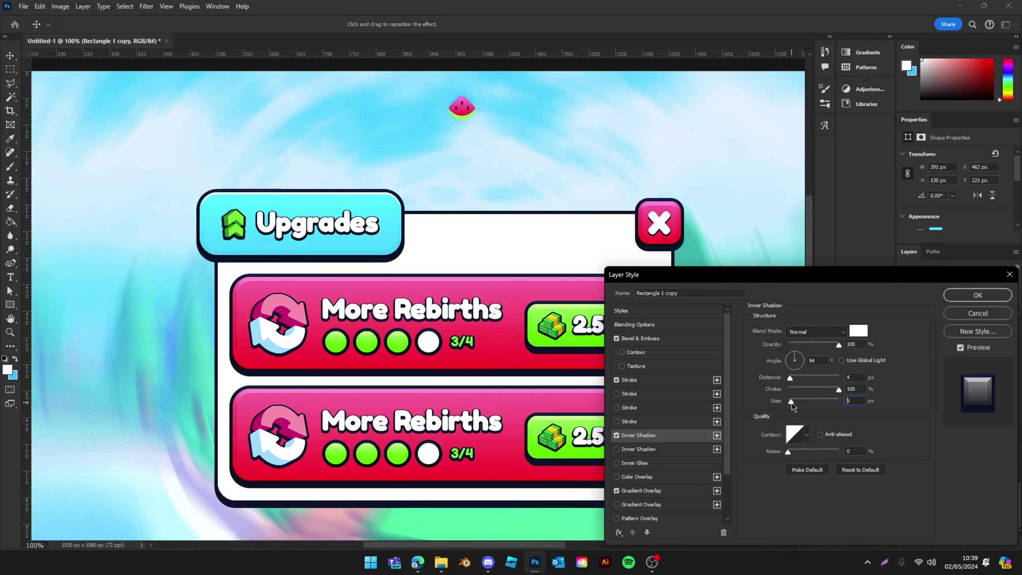
{"action": "left_click", "coordinate": [792, 359]}
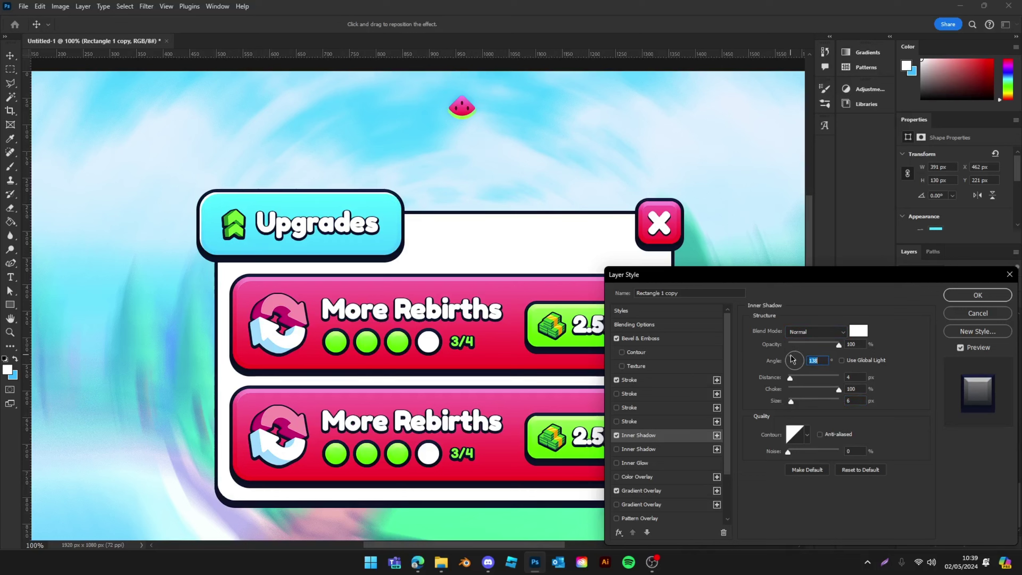
{"action": "left_click", "coordinate": [963, 297]}
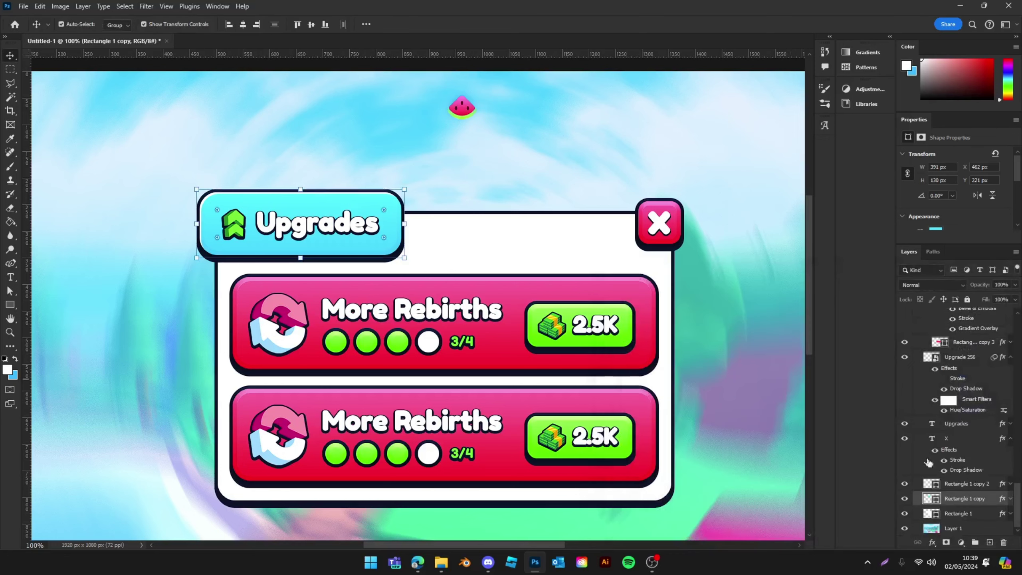
Copy the Upgrades title box's layer style and paste it onto the red close button's rectangle.
{"action": "double_click", "coordinate": [991, 499]}
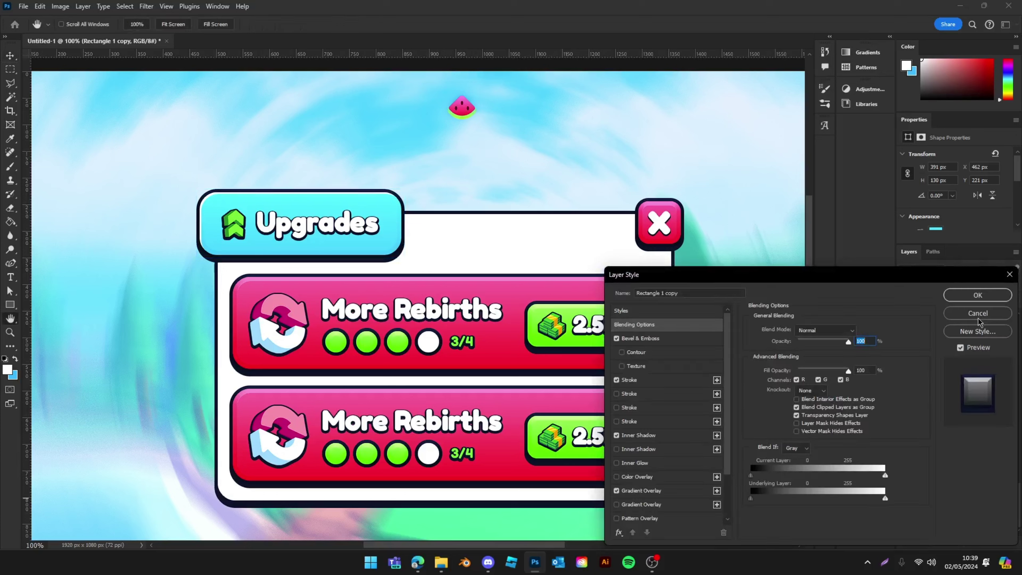
{"action": "left_click", "coordinate": [986, 319]}
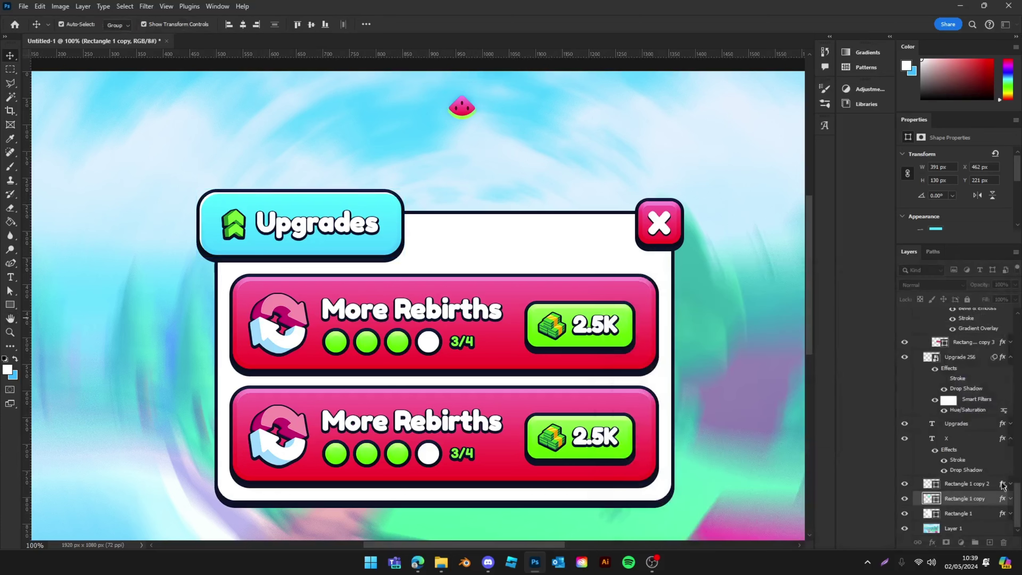
{"action": "right_click", "coordinate": [992, 500]}
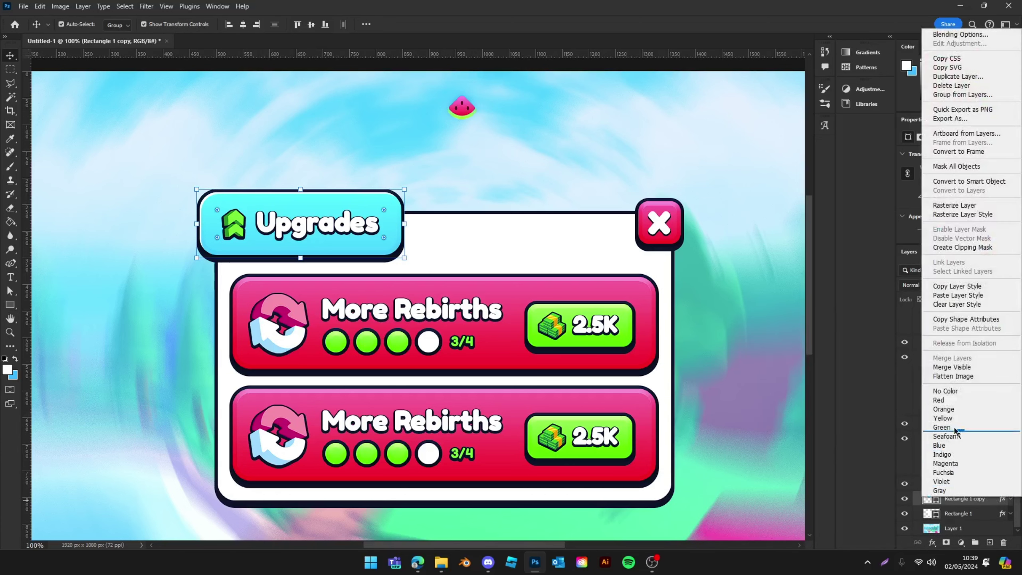
{"action": "key", "text": "Escape"}
{"action": "left_click", "coordinate": [665, 243]}
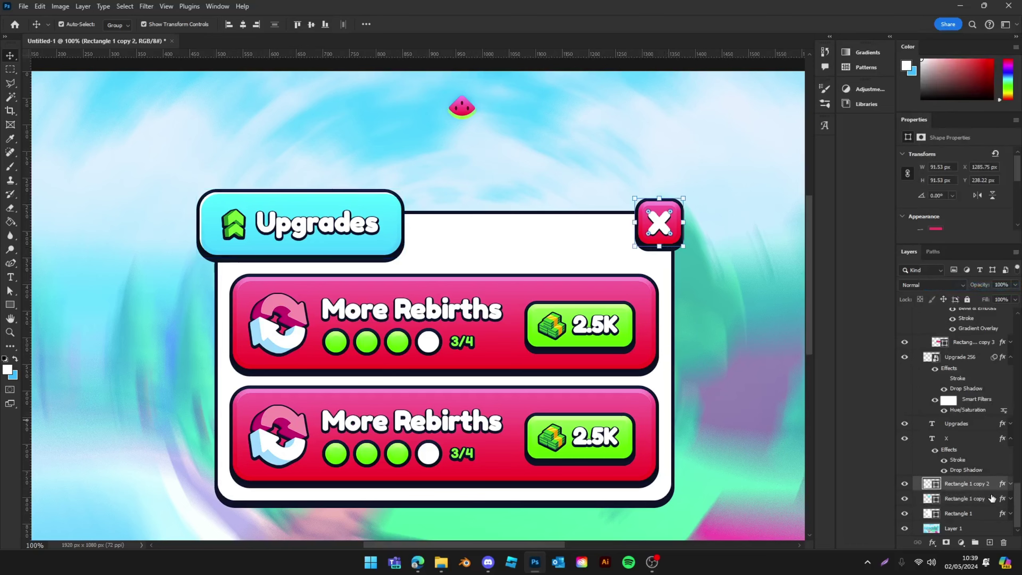
{"action": "right_click", "coordinate": [994, 484]}
{"action": "left_click", "coordinate": [952, 277]}
{"action": "left_click", "coordinate": [753, 307]}
{"action": "key", "text": "ctrl+minus"}
{"action": "left_click", "coordinate": [752, 306]}
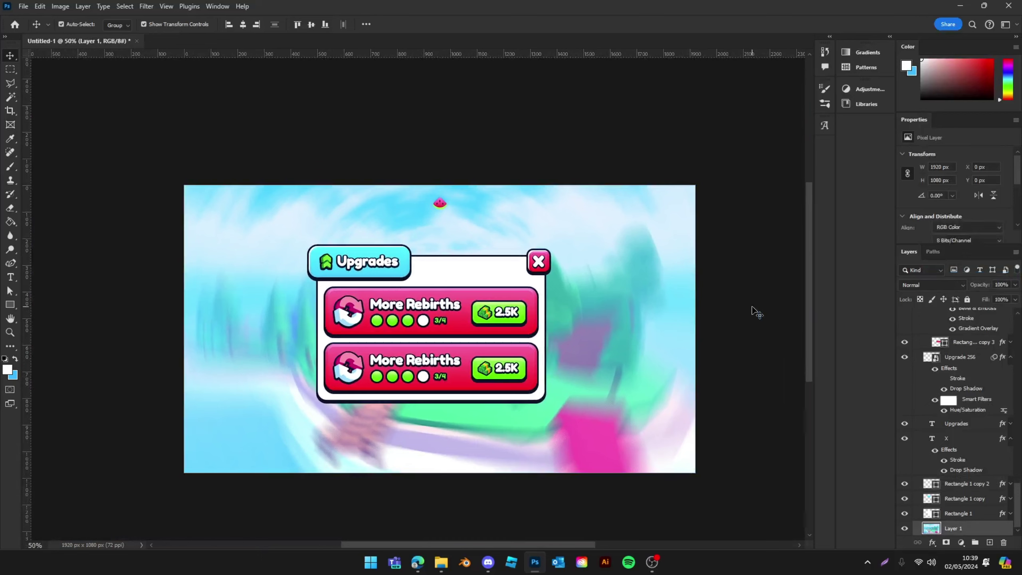
Paste the copied layer style onto the upper More Rebirths card's background rectangle.
{"action": "key", "text": "ctrl+plus"}
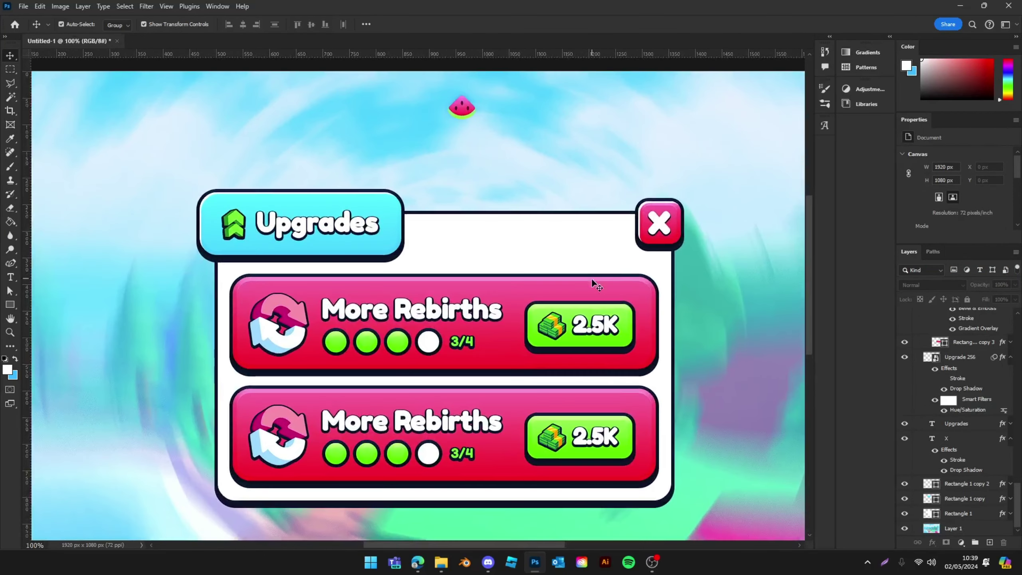
{"action": "left_click", "coordinate": [591, 278], "text": "ctrl"}
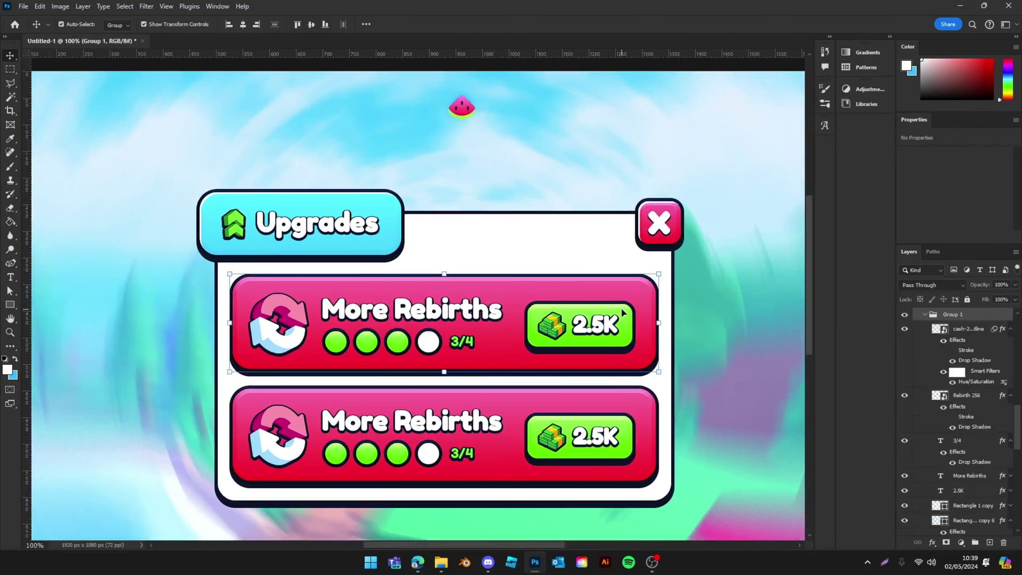
{"action": "scroll", "coordinate": [972, 518], "scroll_direction": "down", "scroll_amount": 3}
{"action": "left_click", "coordinate": [968, 504]}
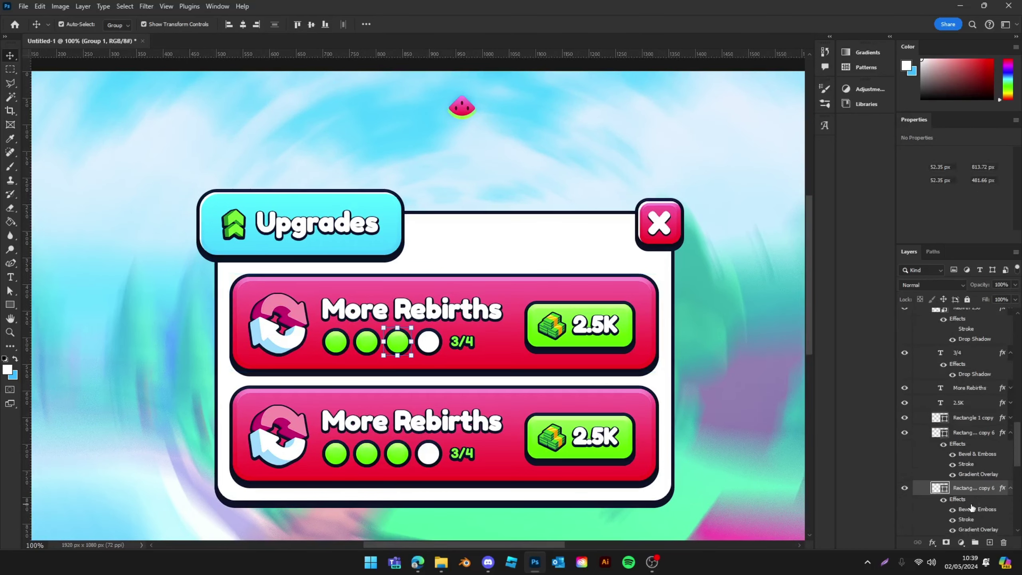
{"action": "scroll", "coordinate": [977, 483], "scroll_direction": "down", "scroll_amount": 3}
{"action": "scroll", "coordinate": [977, 476], "scroll_direction": "down", "scroll_amount": 3}
{"action": "left_click", "coordinate": [975, 481]}
{"action": "scroll", "coordinate": [971, 479], "scroll_direction": "down", "scroll_amount": 2}
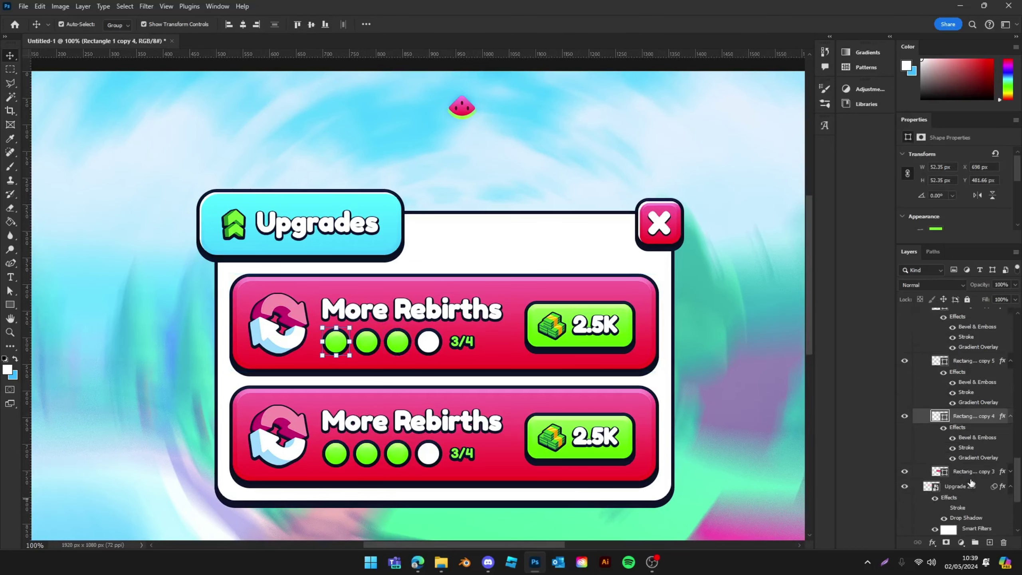
{"action": "right_click", "coordinate": [971, 479]}
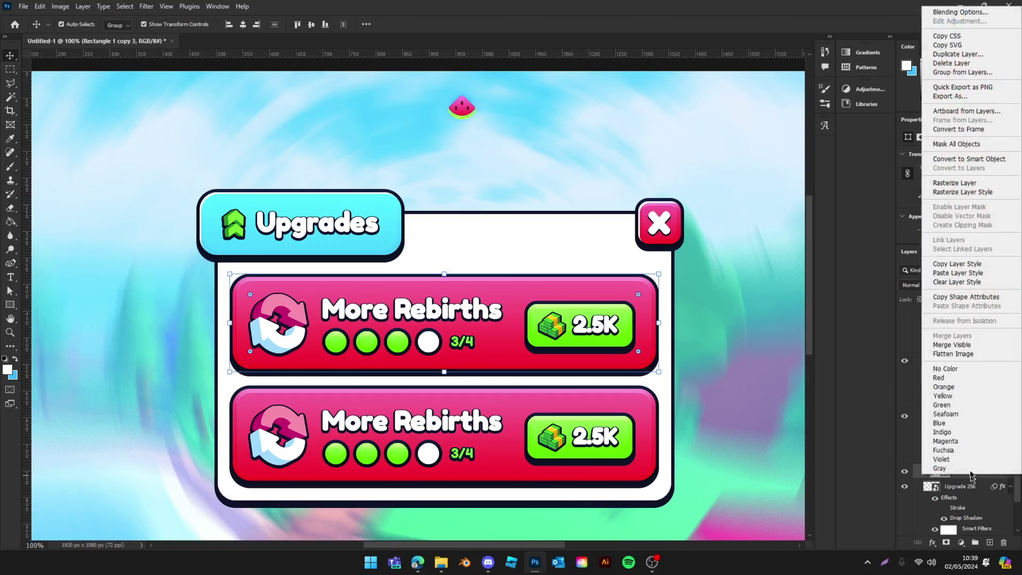
{"action": "left_click", "coordinate": [943, 277]}
{"action": "left_click", "coordinate": [784, 289]}
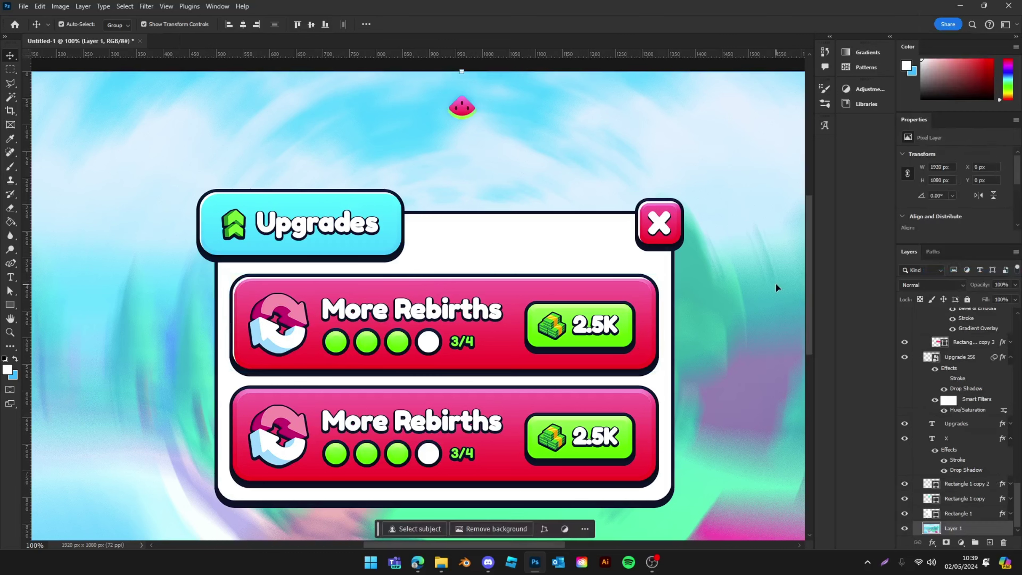
Switch auto-select to Layer and paste the copied layer style onto the lower More Rebirths card's background rectangle.
{"action": "left_click", "coordinate": [113, 25]}
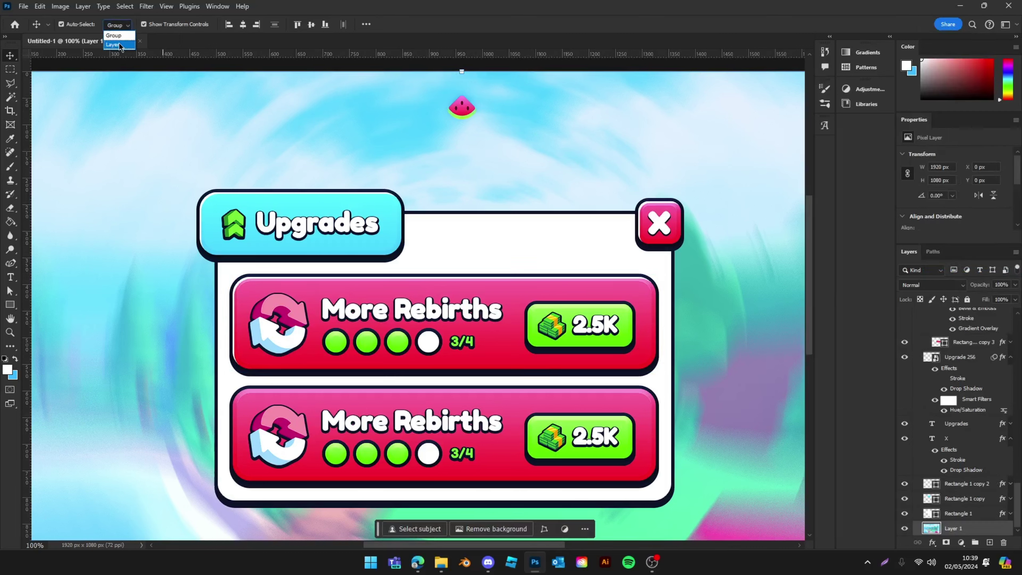
{"action": "left_click", "coordinate": [113, 32]}
{"action": "left_click", "coordinate": [511, 398]}
{"action": "right_click", "coordinate": [1000, 315]}
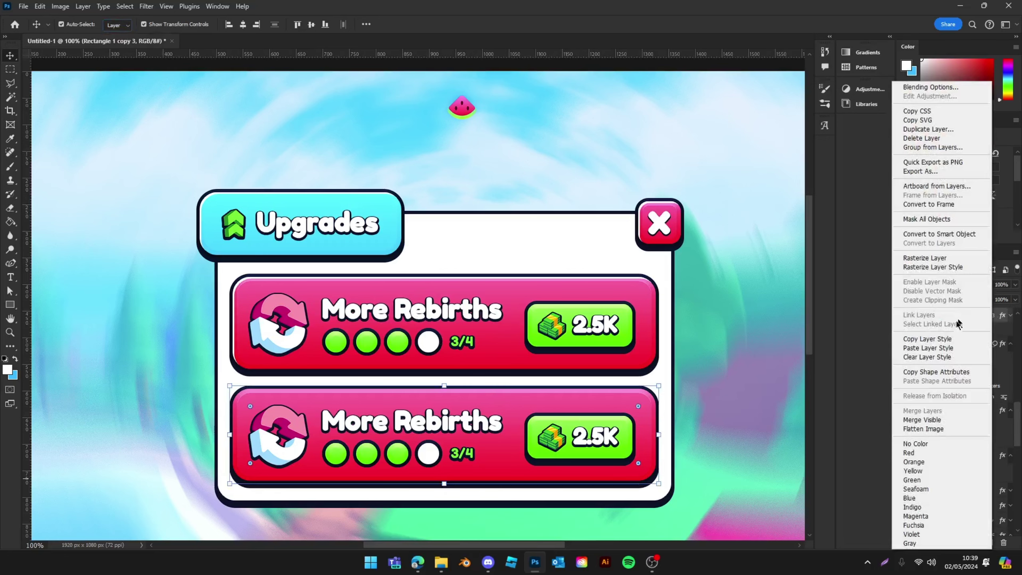
{"action": "left_click", "coordinate": [946, 348]}
Paste the copied layer style onto the green 2.5K price button rectangles of both More Rebirths cards together.
{"action": "left_click", "coordinate": [627, 438]}
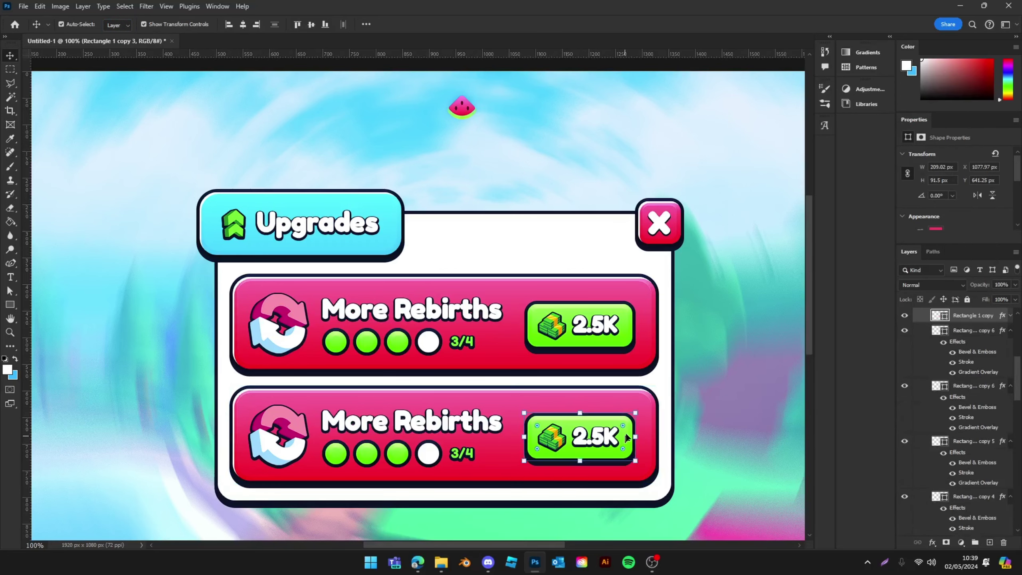
{"action": "left_click", "coordinate": [637, 322], "text": "shift"}
{"action": "right_click", "coordinate": [996, 318]}
{"action": "left_click", "coordinate": [919, 347]}
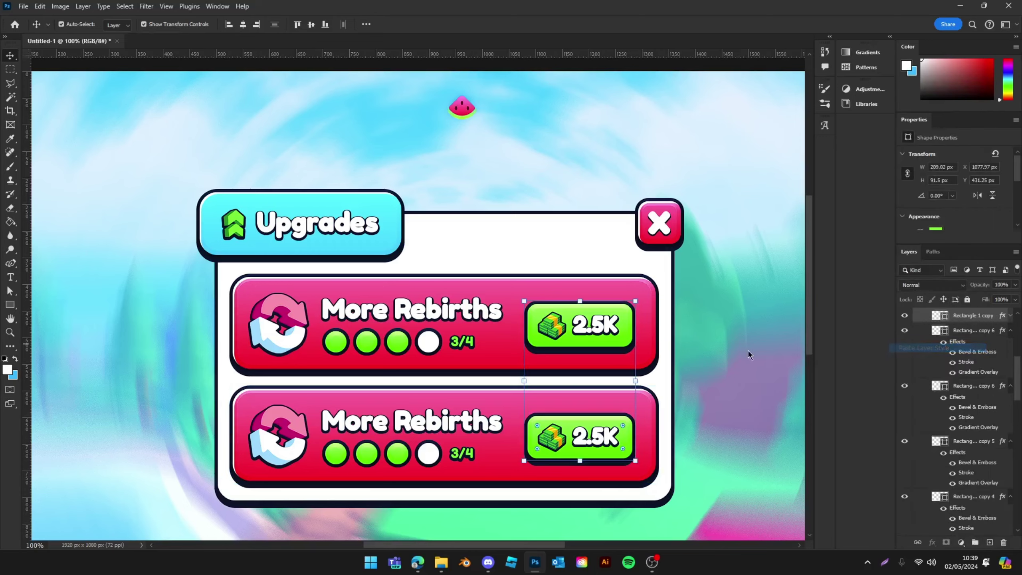
Deselect the layers and examine the highlights across the whole Upgrades window at smaller and larger sizes.
{"action": "left_click", "coordinate": [750, 347]}
{"action": "key", "text": "ctrl+minus"}
{"action": "key", "text": "ctrl+minus"}
{"action": "left_click", "coordinate": [751, 348], "text": "ctrl"}
{"action": "scroll", "coordinate": [751, 347], "scroll_direction": "right", "scroll_amount": 1}
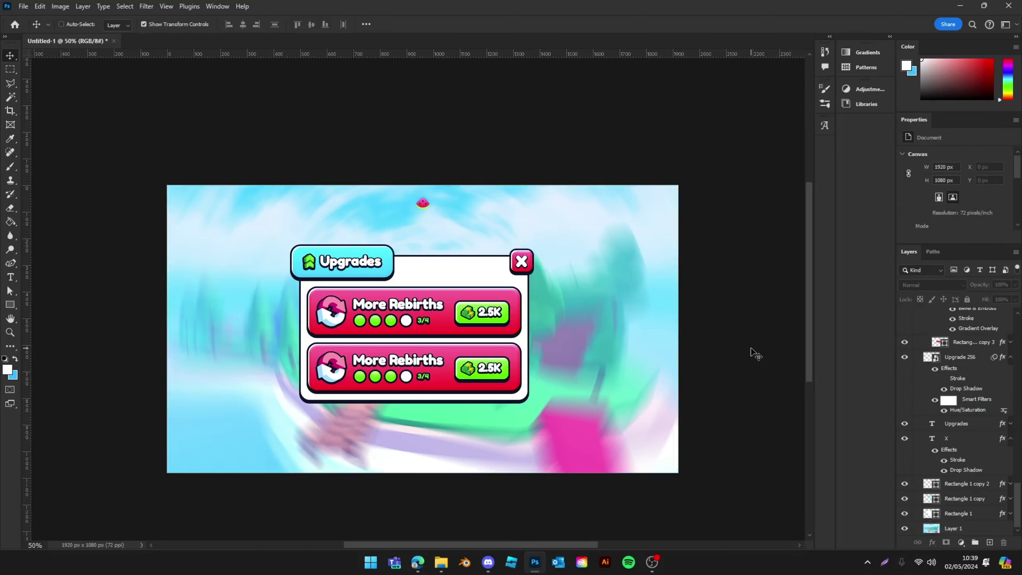
{"action": "key", "text": "ctrl+plus"}
{"action": "key", "text": "ctrl+plus"}
{"action": "key", "text": "ctrl+minus"}
{"action": "key", "text": "ctrl+minus"}
{"action": "key", "text": "ctrl+minus"}
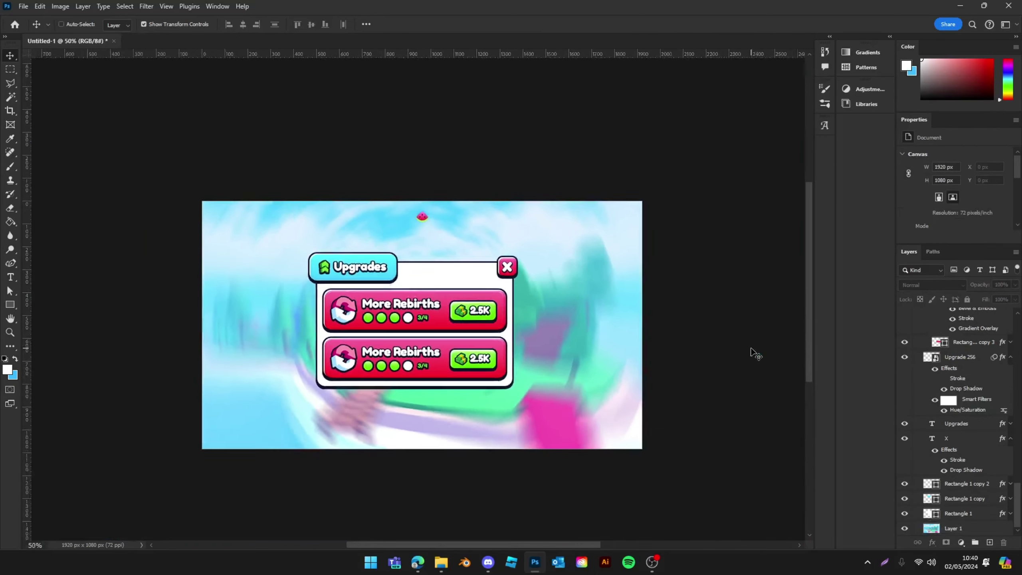
{"action": "key", "text": "ctrl+plus"}
{"action": "key", "text": "ctrl+plus"}
{"action": "key", "text": "ctrl+plus"}
Set the Move tool's auto-select back to Group and review the complete Upgrades panel against the background.
{"action": "left_click", "coordinate": [117, 25]}
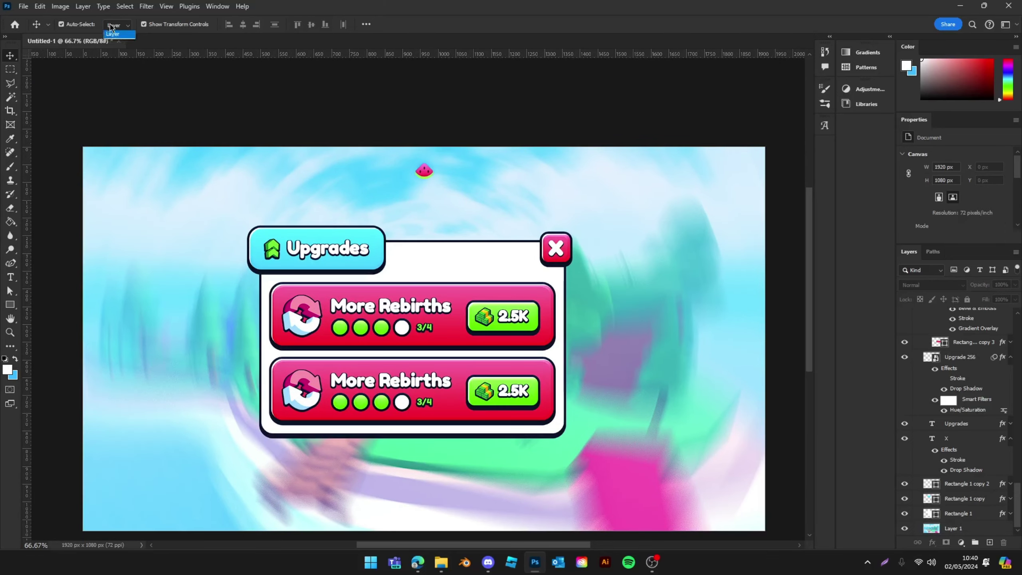
{"action": "left_click", "coordinate": [116, 34]}
{"action": "key", "text": "ctrl+minus"}
{"action": "key", "text": "ctrl+minus"}
{"action": "key", "text": "ctrl+minus"}
{"action": "key", "text": "ctrl+plus"}
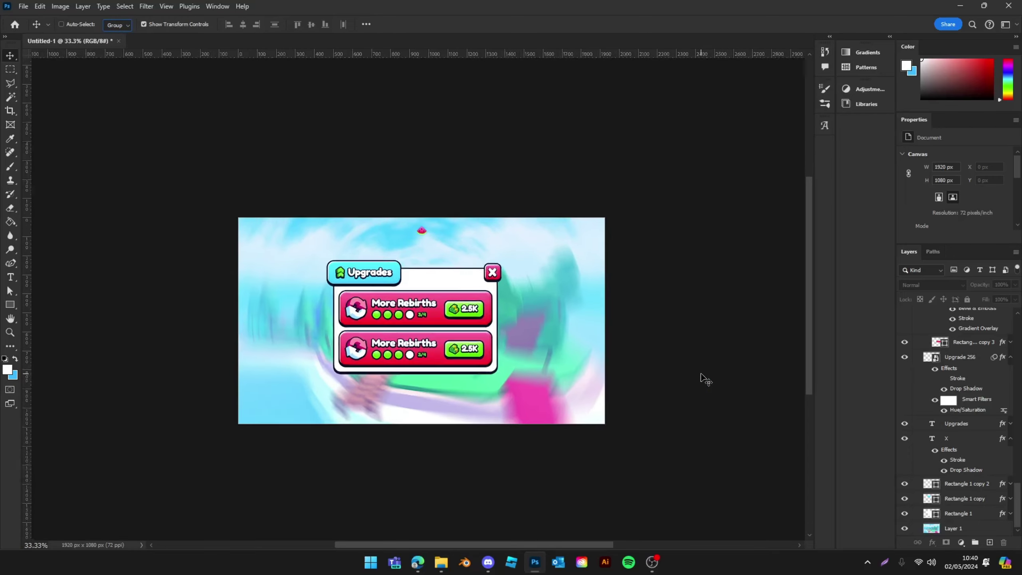
{"action": "key", "text": "ctrl+plus"}
{"action": "key", "text": "ctrl+plus"}
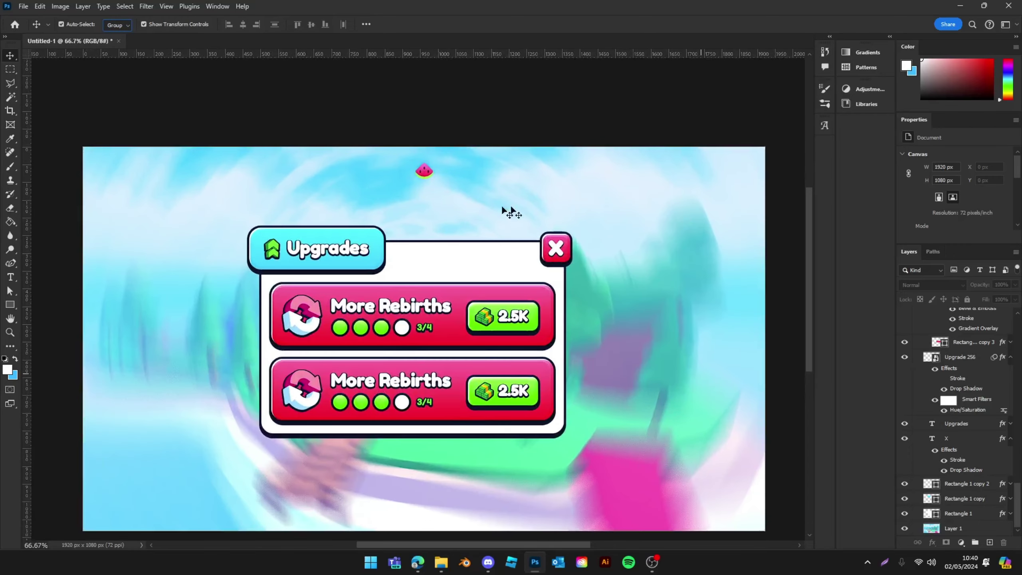